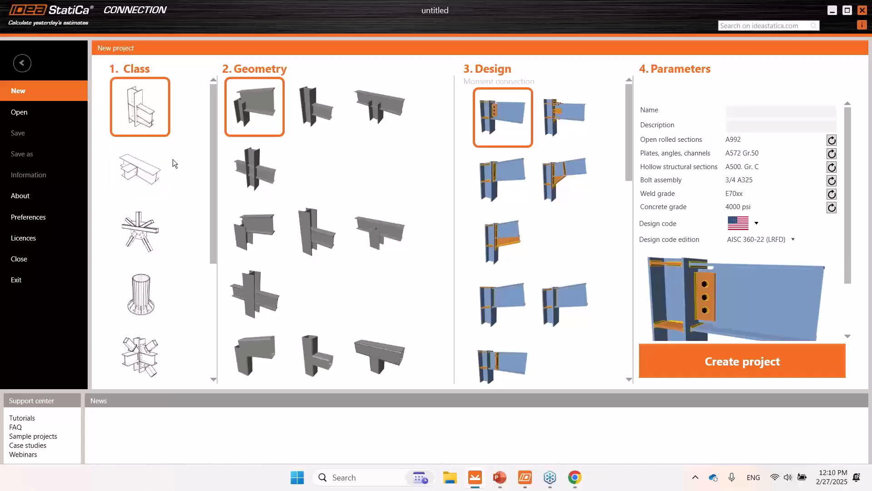
# - Create a new beam-to-beam project with the open-section beam joining a continuous beam geometry and the blank connection design
pyautogui.click(154, 173)
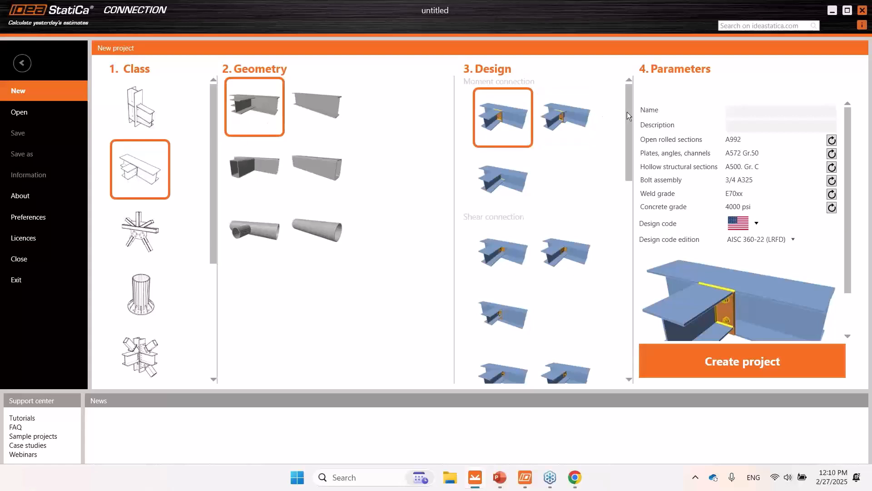
pyautogui.click(627, 300)
pyautogui.click(626, 300)
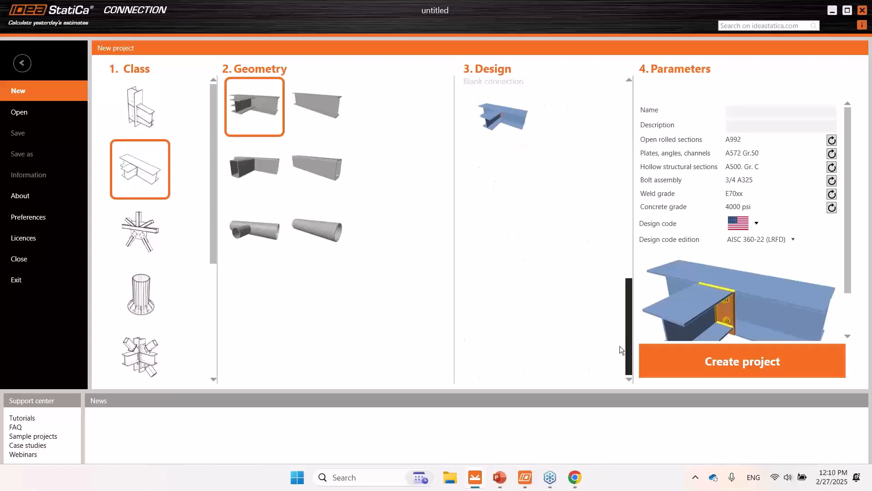
pyautogui.click(505, 112)
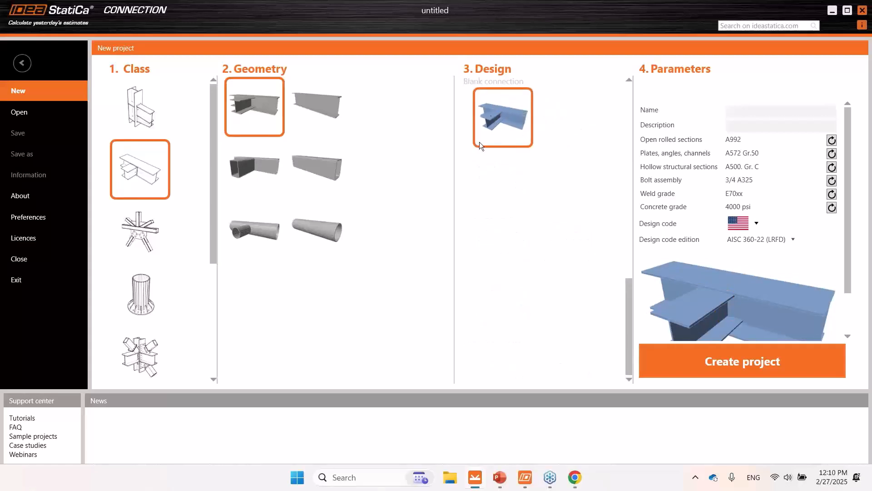
pyautogui.click(707, 363)
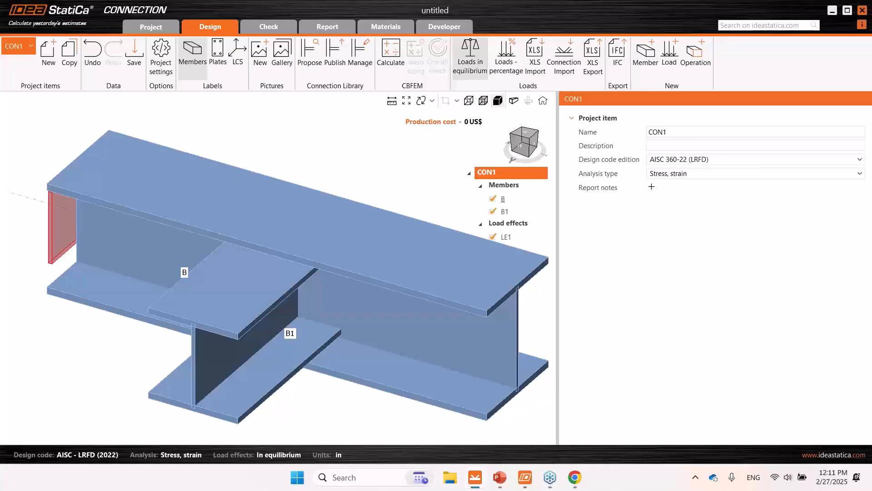
# - Assign a new rolled W14X26 cross-section from the W (AISC 16.0) library to bearing member B
pyautogui.click(527, 136)
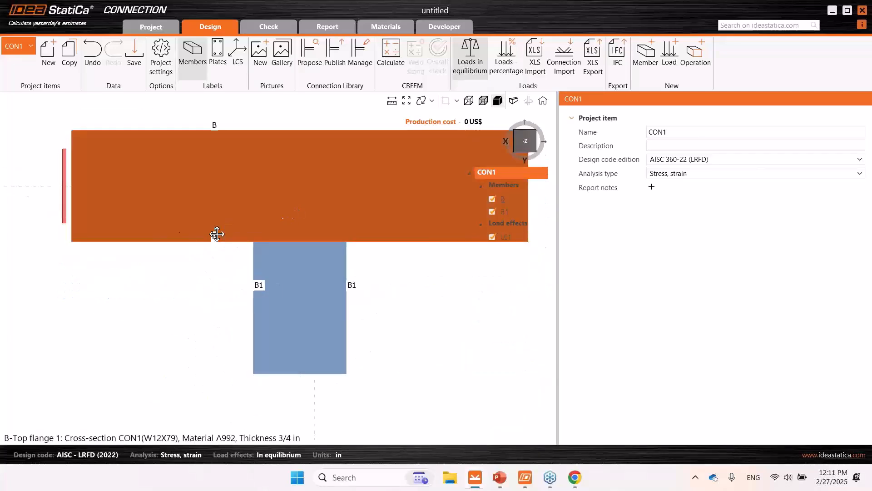
pyautogui.scroll(-2, 253, 237)
pyautogui.moveTo(253, 237); pyautogui.dragTo(244, 236, button='middle')
pyautogui.scroll(2, 244, 235)
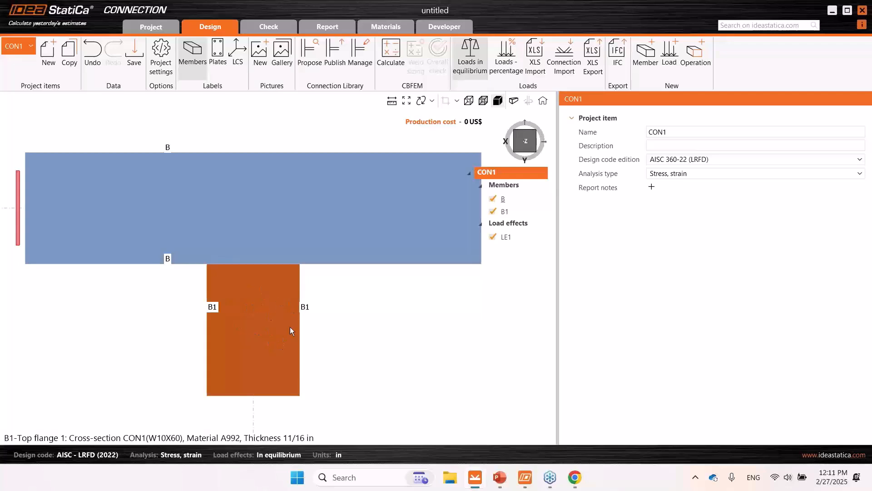
pyautogui.click(338, 214)
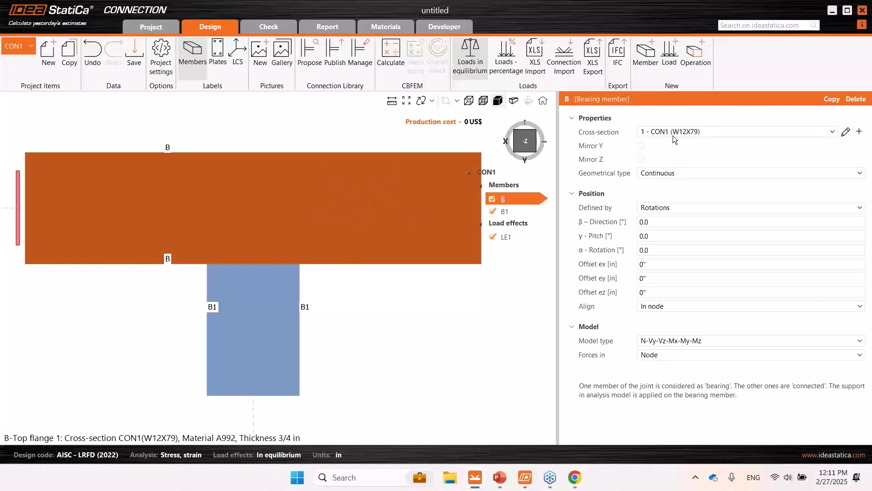
pyautogui.click(859, 131)
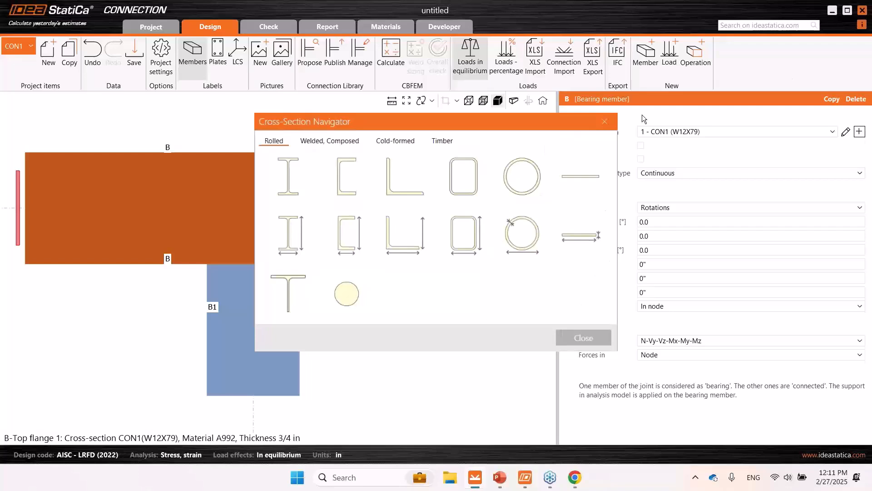
pyautogui.click(297, 173)
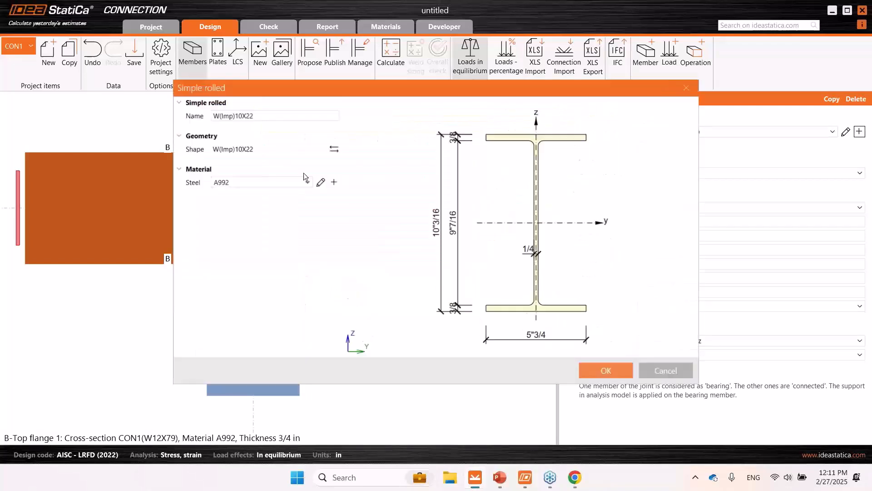
pyautogui.click(332, 147)
pyautogui.click(341, 67)
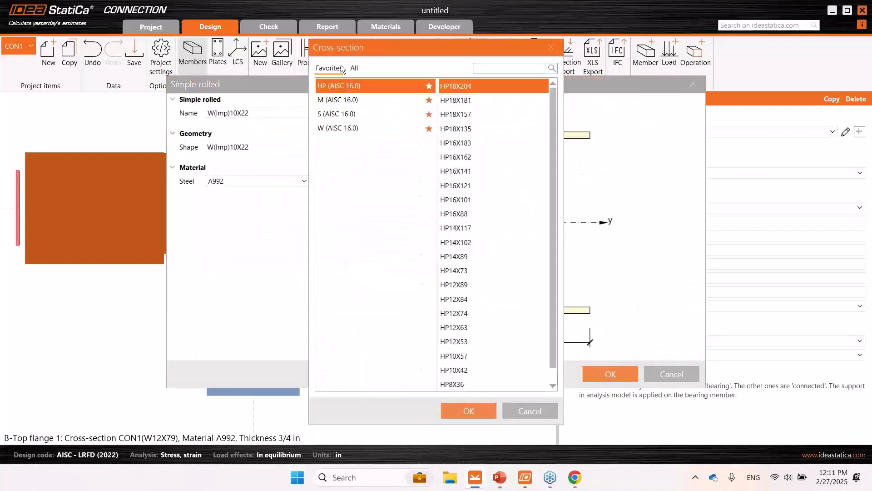
pyautogui.click(350, 130)
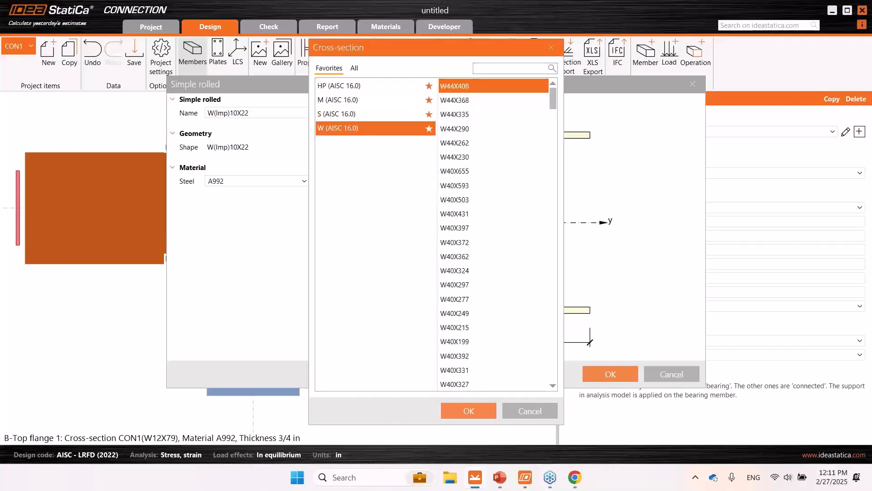
pyautogui.click(484, 70)
pyautogui.write('14x26')
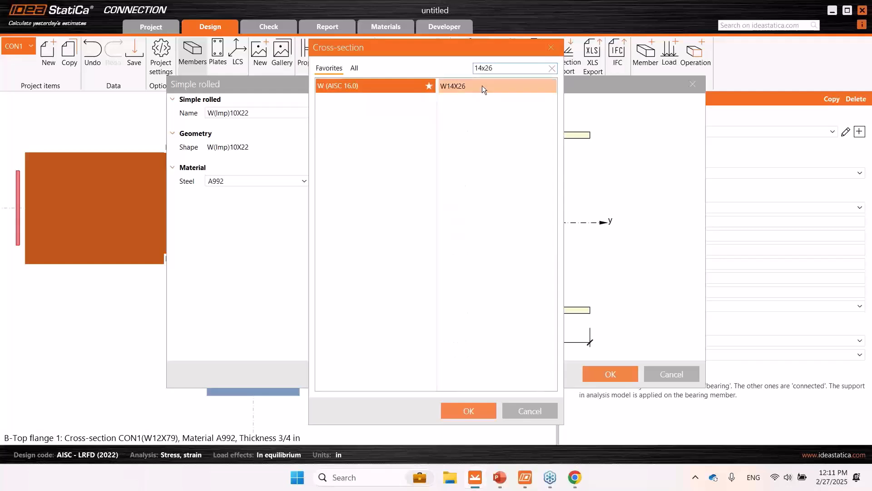
pyautogui.click(481, 85)
pyautogui.click(464, 411)
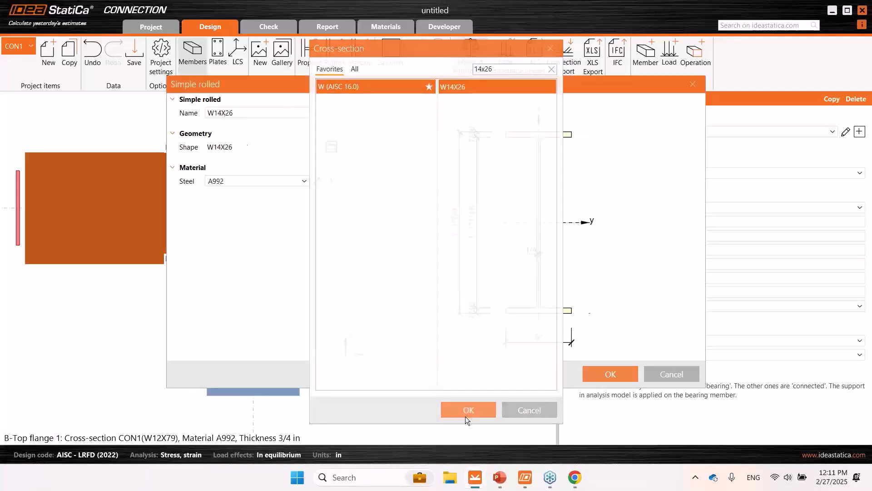
pyautogui.click(611, 374)
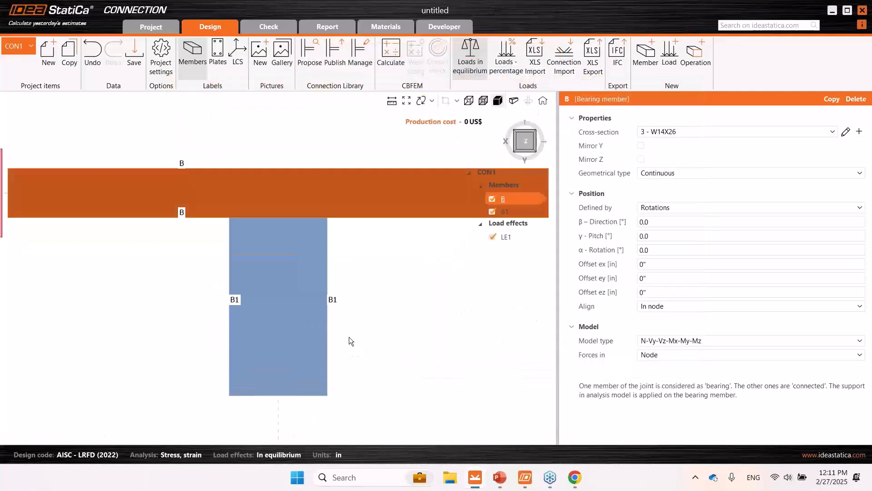
# - Assign a new rolled W10X12 cross-section from the W (AISC 16.0) library to member B1
pyautogui.click(859, 131)
pyautogui.click(291, 181)
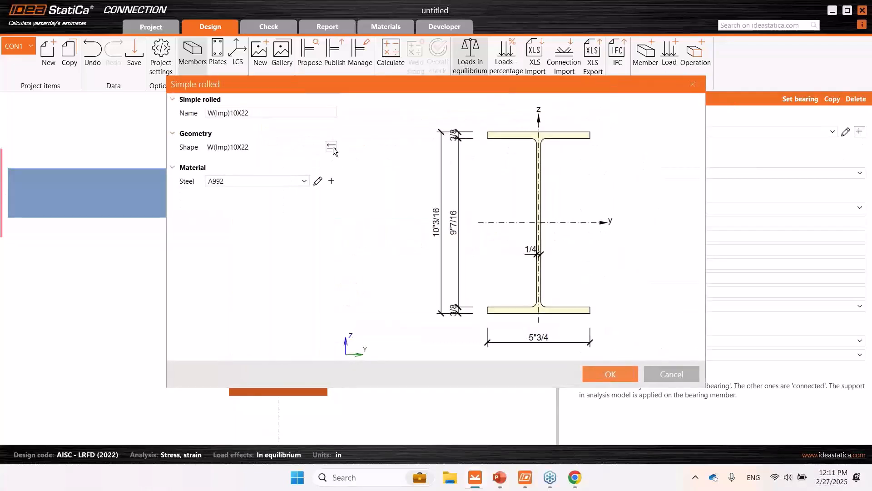
pyautogui.click(333, 148)
pyautogui.click(330, 68)
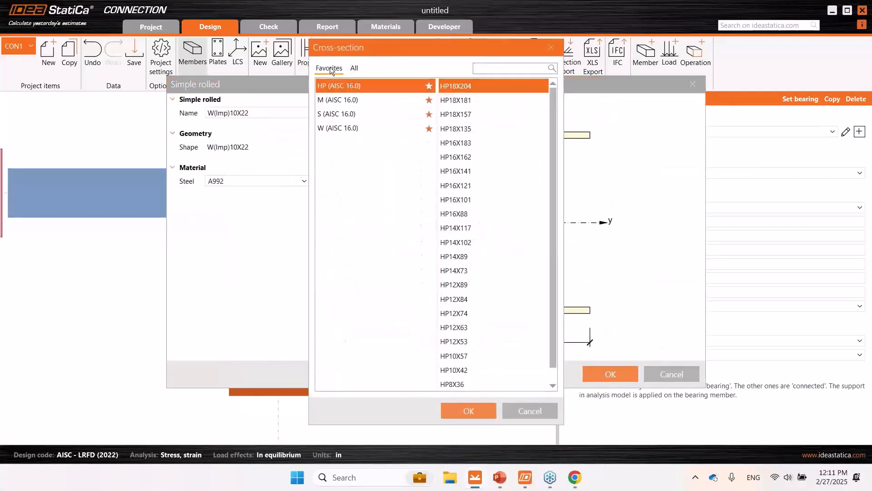
pyautogui.click(359, 130)
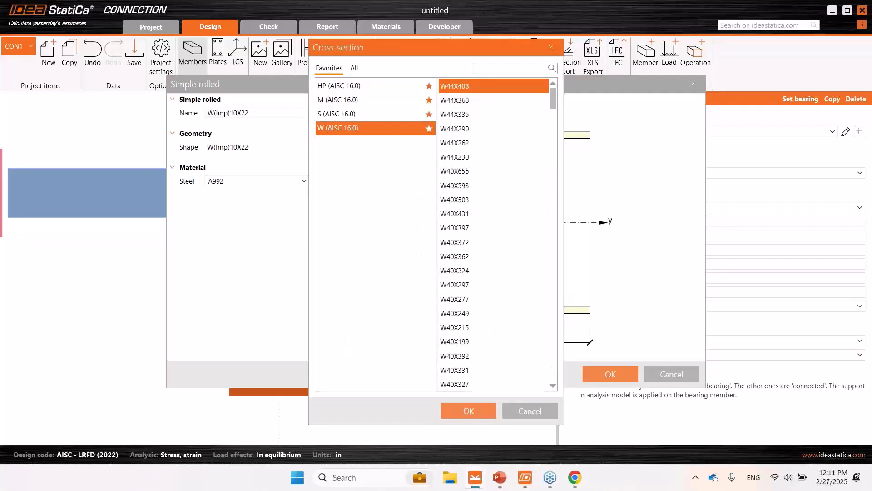
pyautogui.click(492, 67)
pyautogui.write('10x12')
pyautogui.click(467, 86)
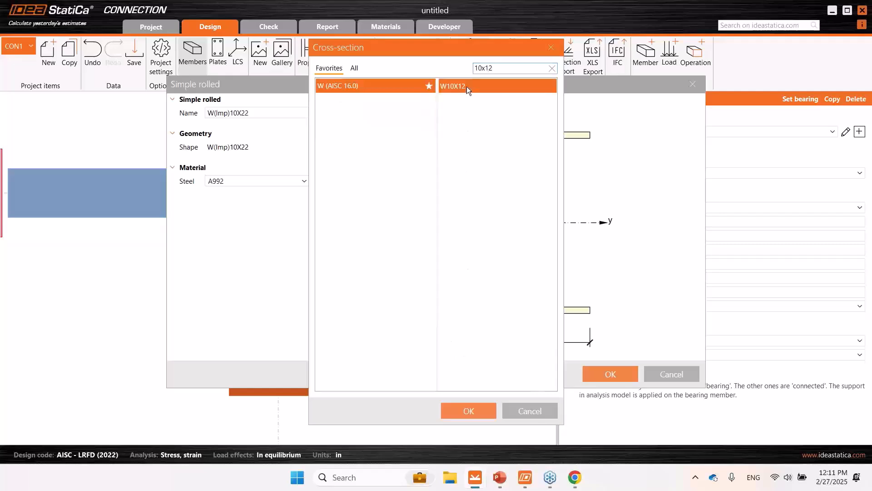
pyautogui.click(468, 413)
pyautogui.click(598, 374)
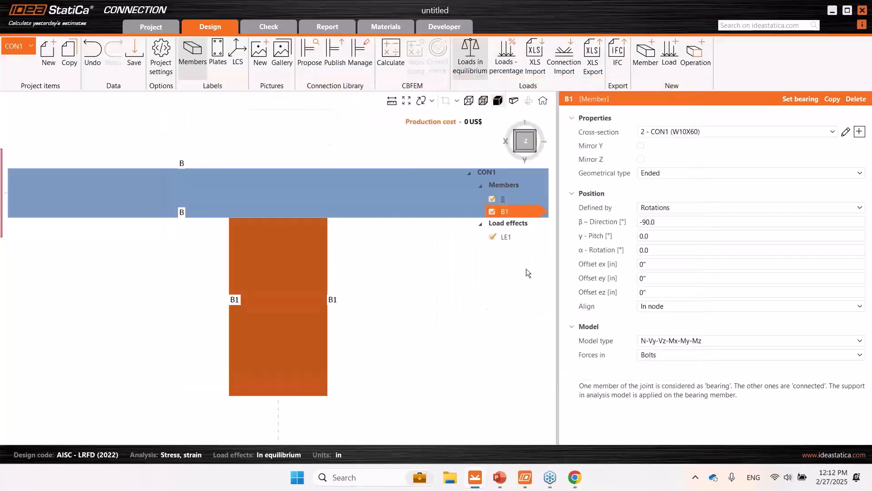
# - Set member B1's β direction angle to 22°
pyautogui.click(512, 151)
pyautogui.moveTo(310, 248); pyautogui.dragTo(309, 215, button='right')
pyautogui.moveTo(309, 216); pyautogui.dragTo(294, 239, button='middle')
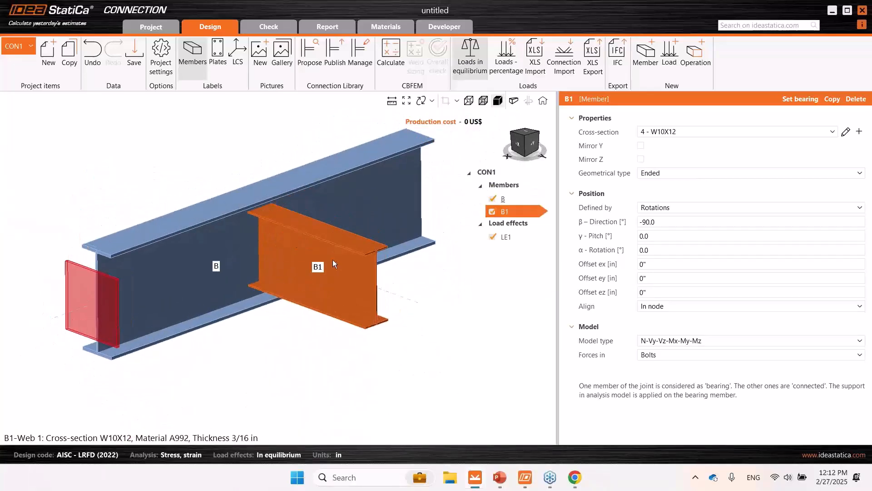
pyautogui.click(526, 132)
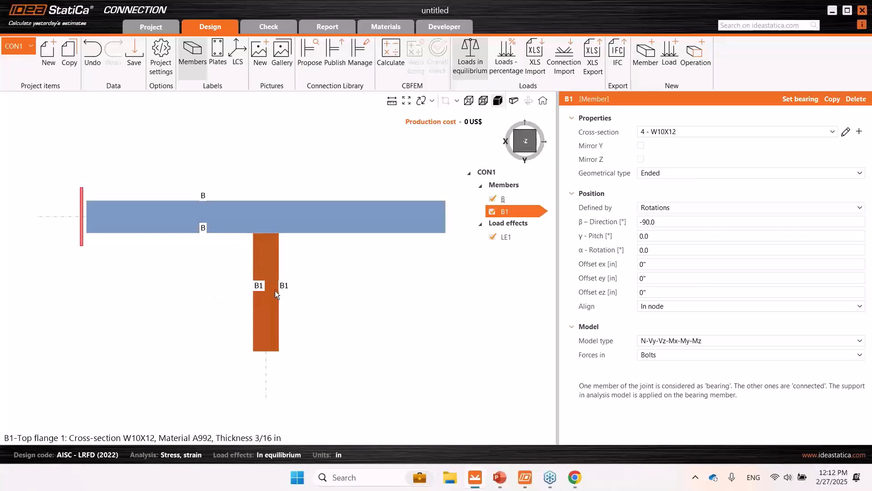
pyautogui.click(691, 222)
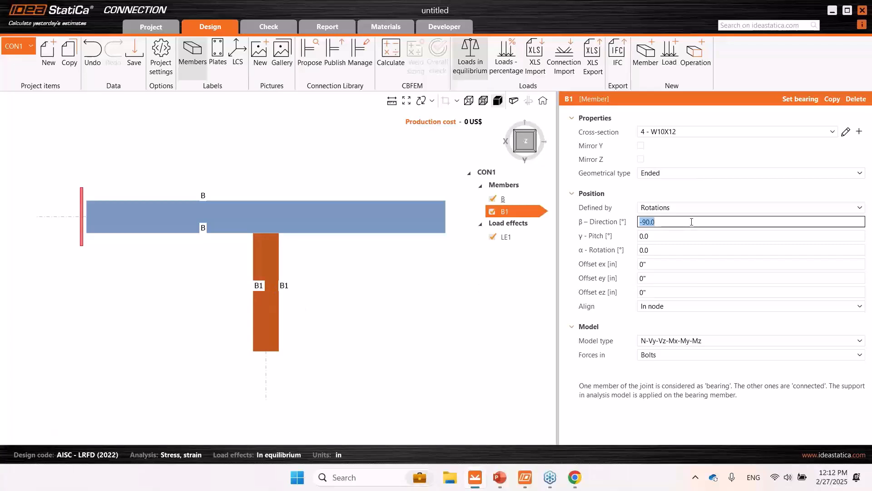
pyautogui.write('22')
pyautogui.press('Tab')
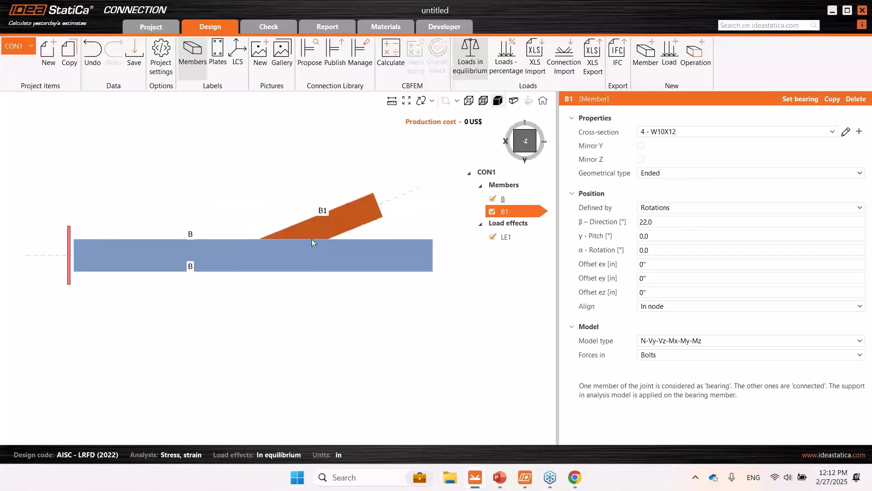
# - Display the members as transparent and change member B1's β direction angle to -22°
pyautogui.click(483, 101)
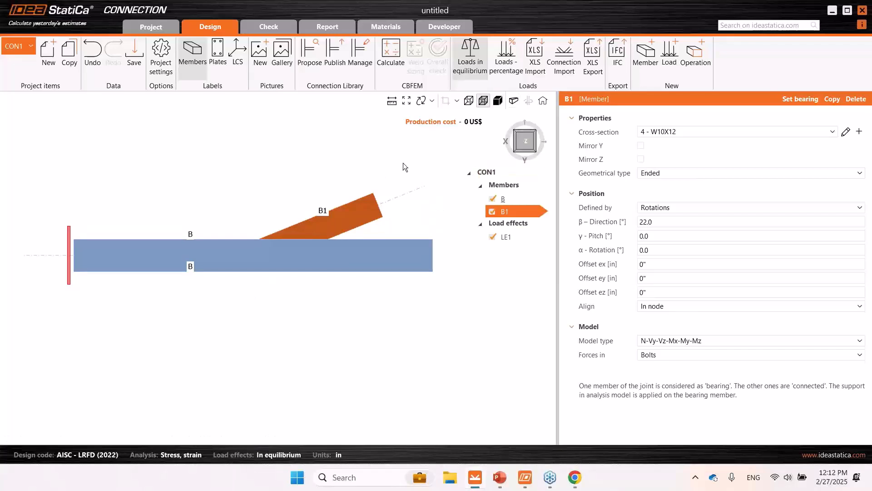
pyautogui.click(669, 222)
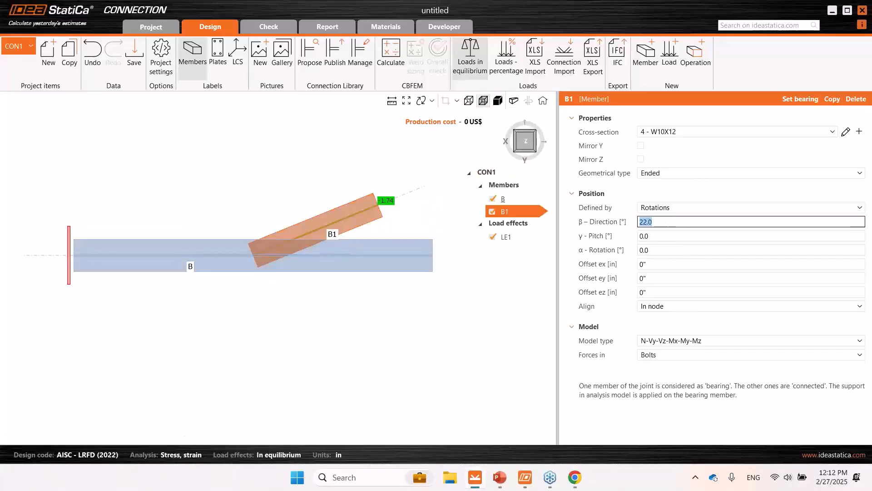
pyautogui.write('-22')
pyautogui.press('Tab')
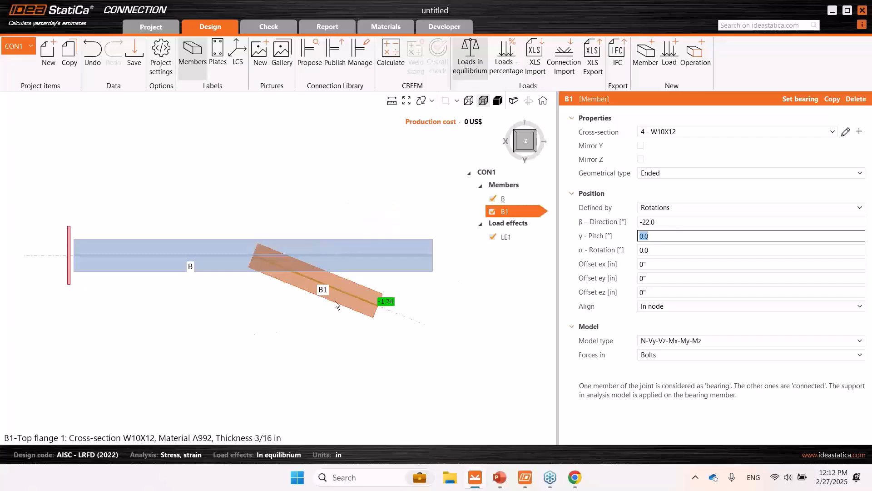
# - Try β direction angles of 45° and 32° on member B1
pyautogui.click(671, 221)
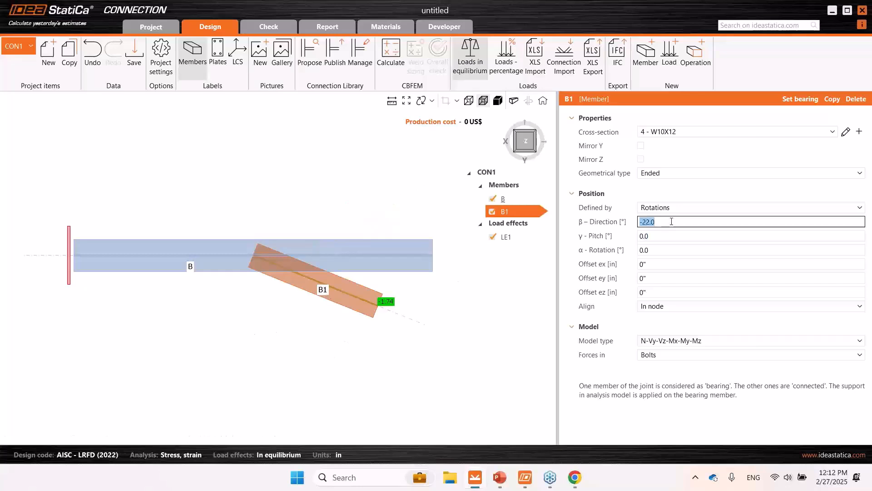
pyautogui.write('45')
pyautogui.press('Tab')
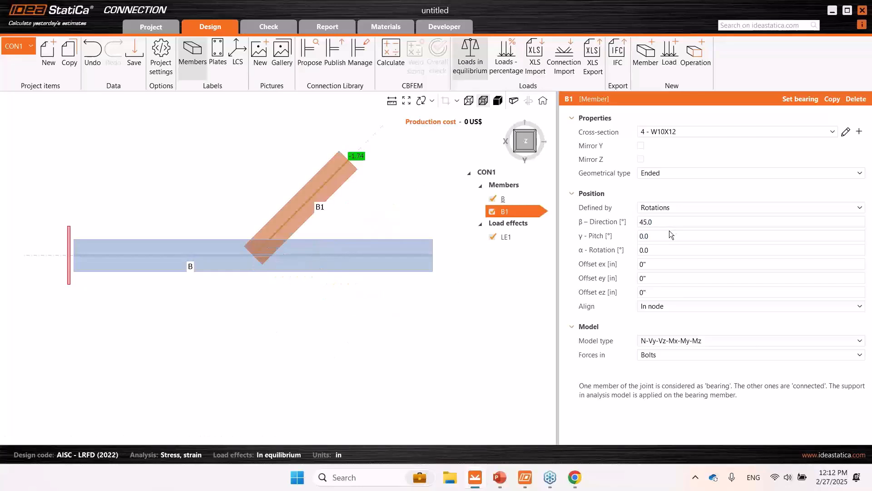
pyautogui.click(671, 222)
pyautogui.write('32')
pyautogui.press('Tab')
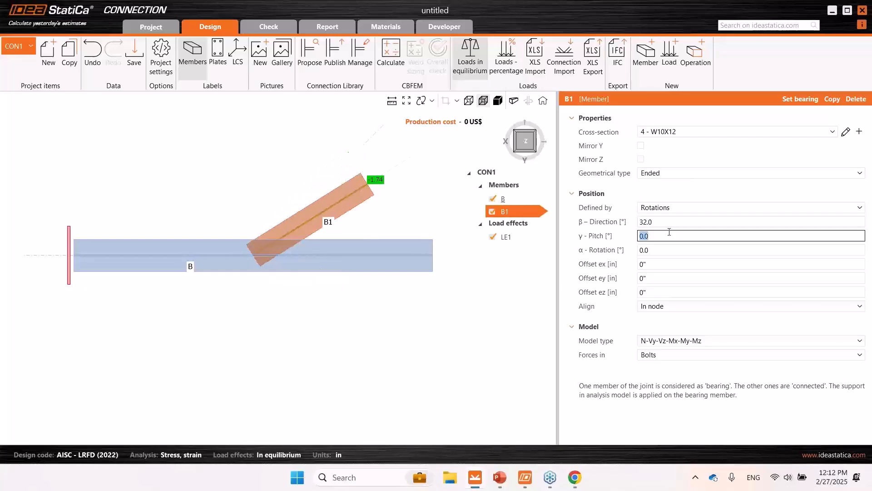
# - Set member B1's β direction angle back to -22°
pyautogui.click(657, 222)
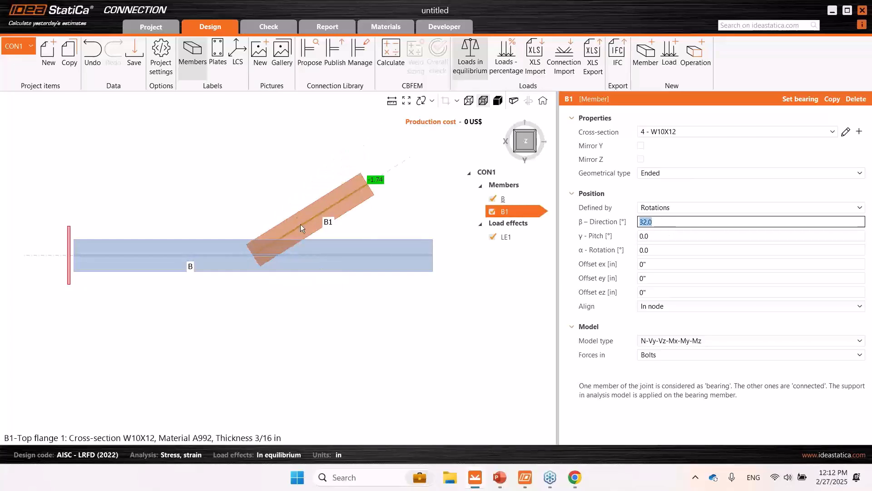
pyautogui.write('-')
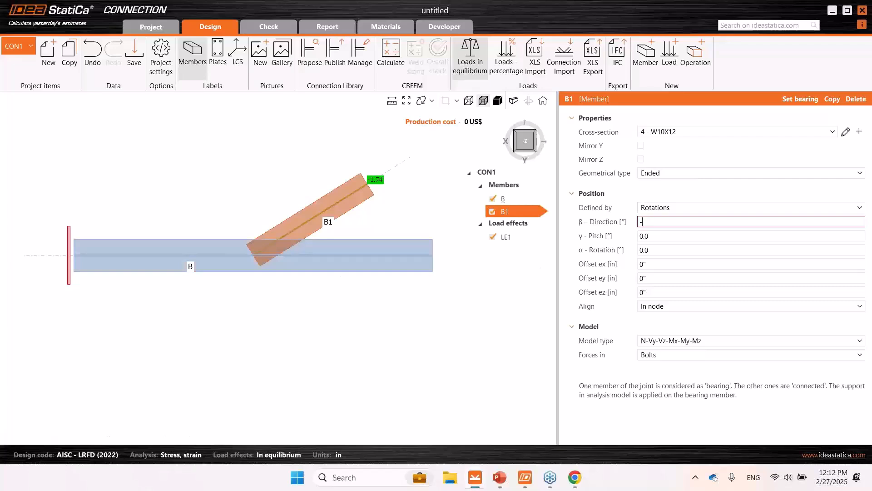
pyautogui.write('22')
pyautogui.press('Return')
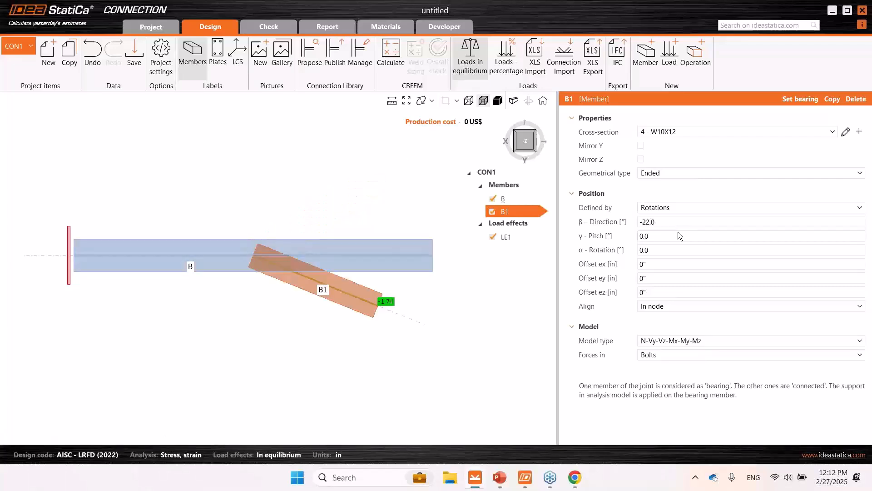
# - Change member B1's alignment from the node to a member plate
pyautogui.click(516, 153)
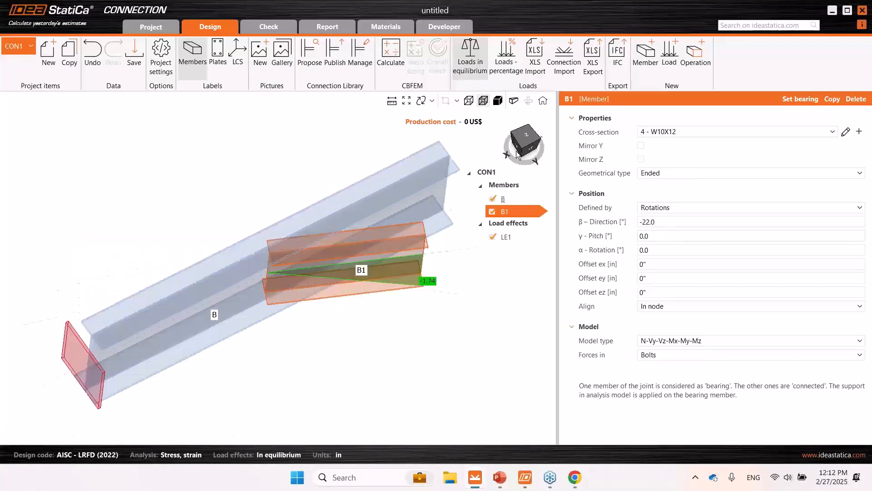
pyautogui.click(522, 152)
pyautogui.click(522, 151)
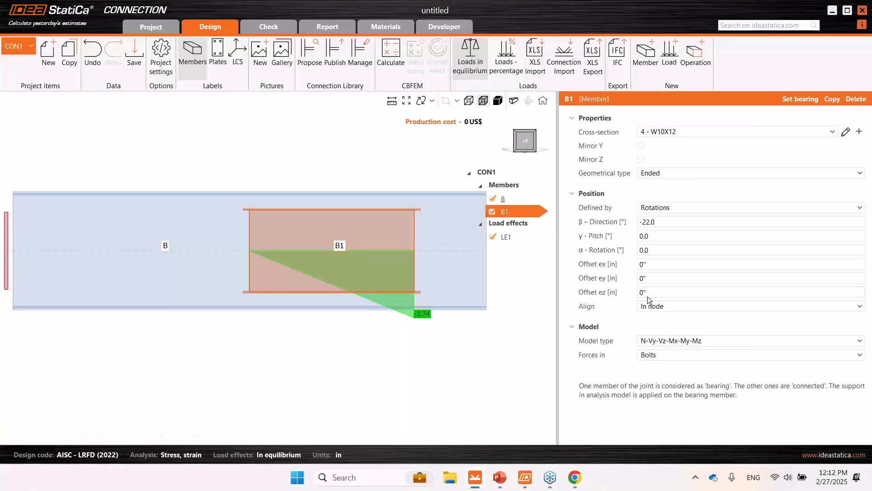
pyautogui.click(659, 306)
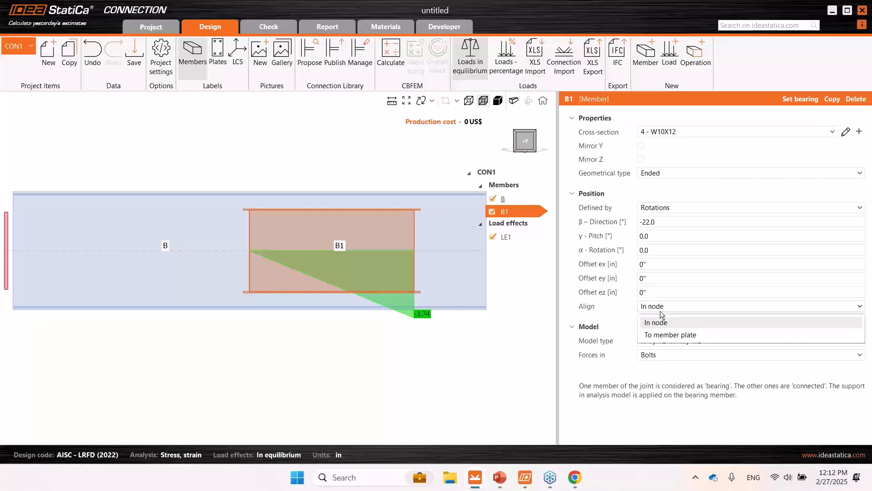
pyautogui.click(665, 336)
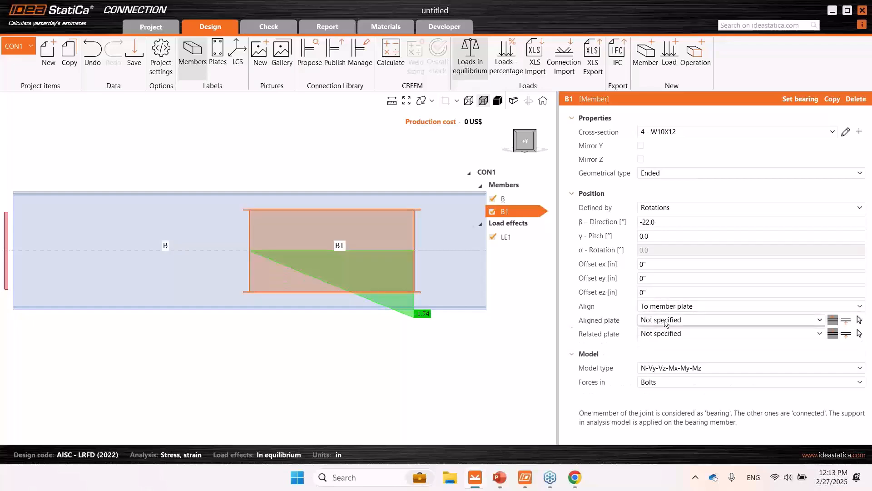
# - Align B1's Top flange 1 to the related plate Top flange 1 of member B
pyautogui.click(665, 320)
pyautogui.click(671, 360)
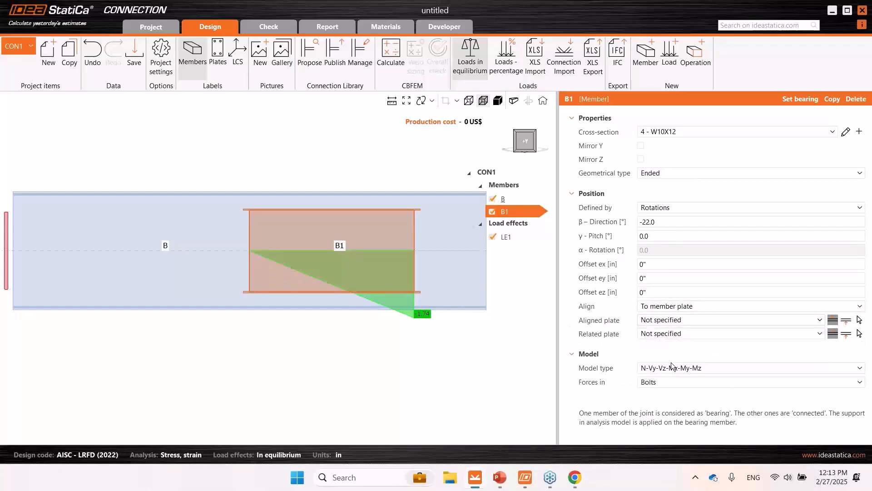
pyautogui.click(669, 334)
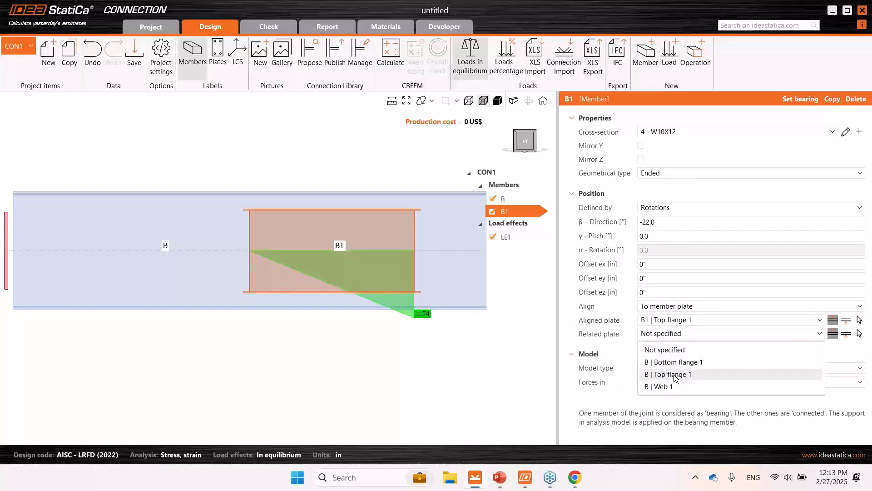
pyautogui.click(674, 375)
pyautogui.scroll(5, 250, 192)
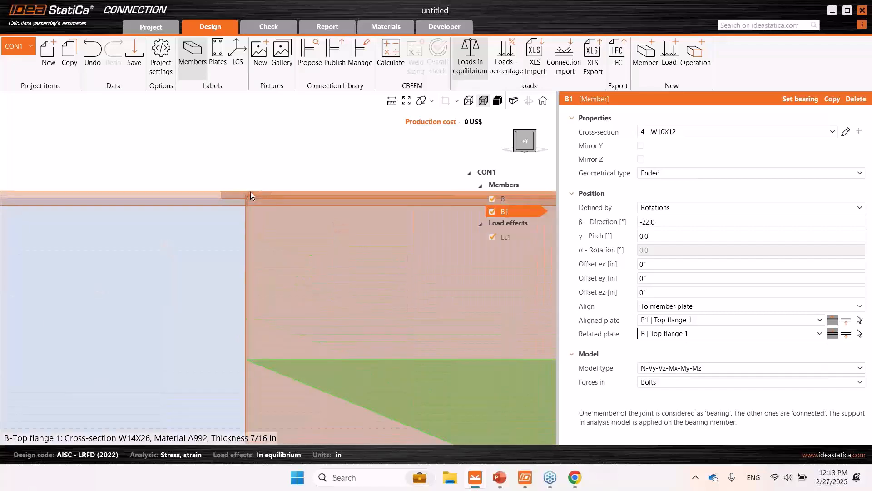
pyautogui.scroll(-5, 247, 195)
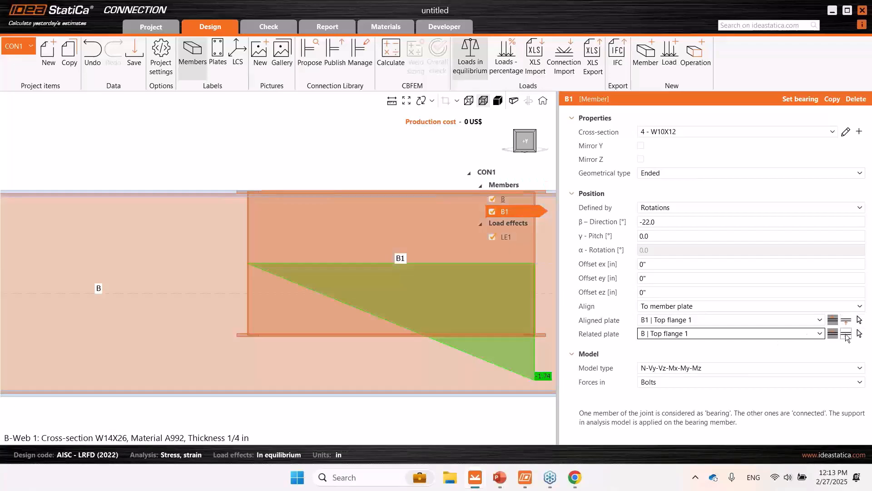
pyautogui.scroll(-2, 257, 150)
pyautogui.moveTo(259, 153); pyautogui.dragTo(243, 177, button='middle')
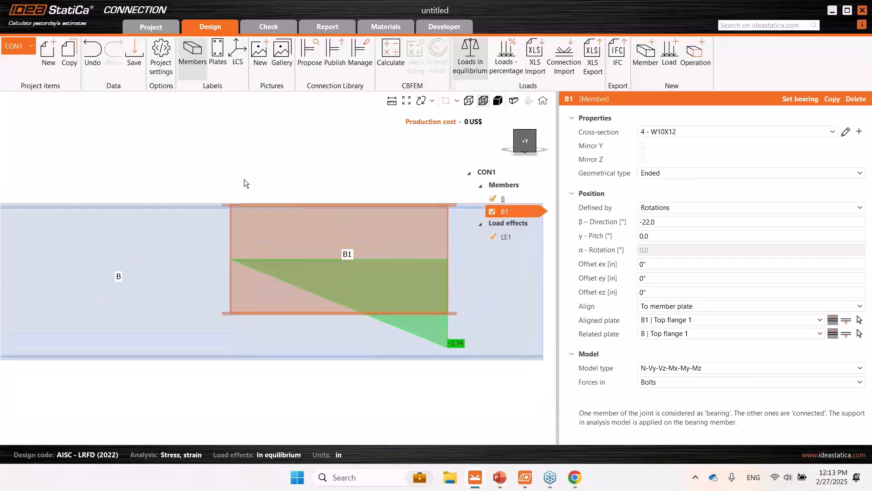
# - Rename the bearing member B as Girder
pyautogui.scroll(2, 241, 177)
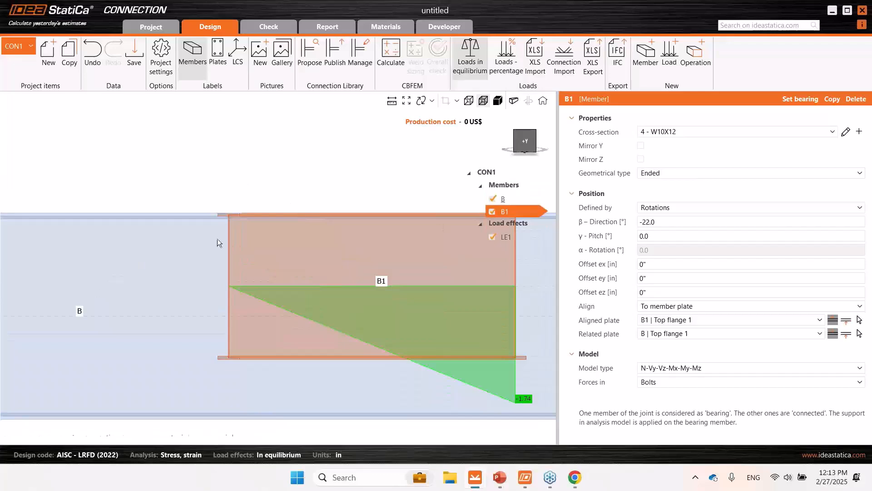
pyautogui.click(501, 200)
pyautogui.rightClick(500, 199)
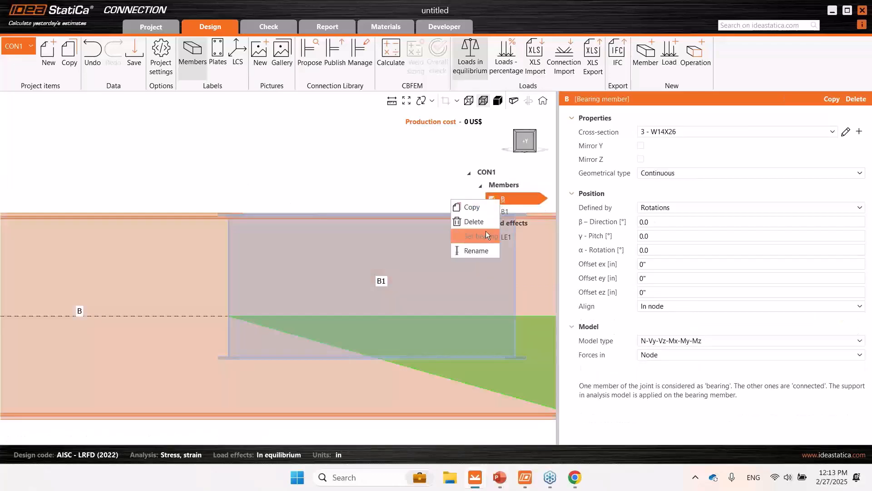
pyautogui.click(483, 246)
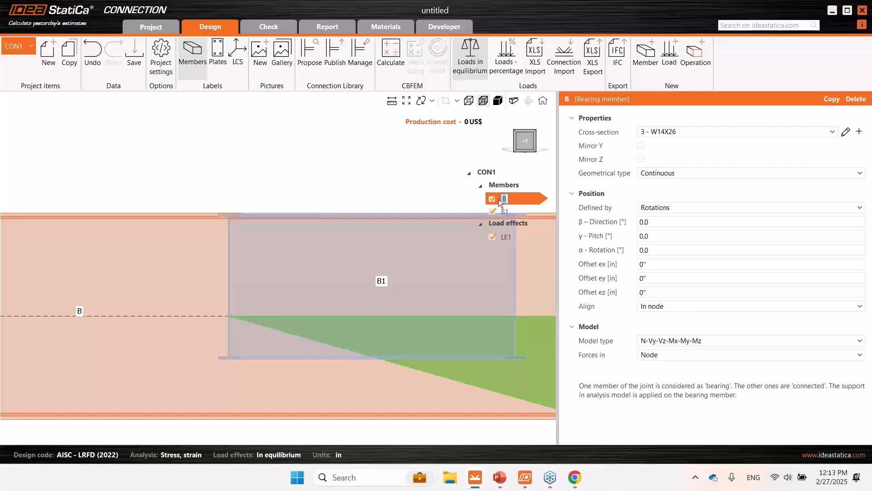
pyautogui.write('Girder')
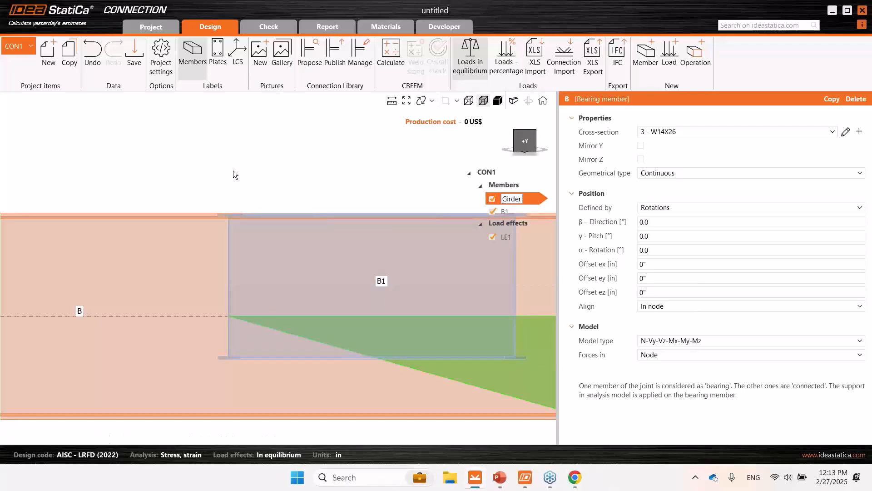
pyautogui.scroll(-2, 233, 170)
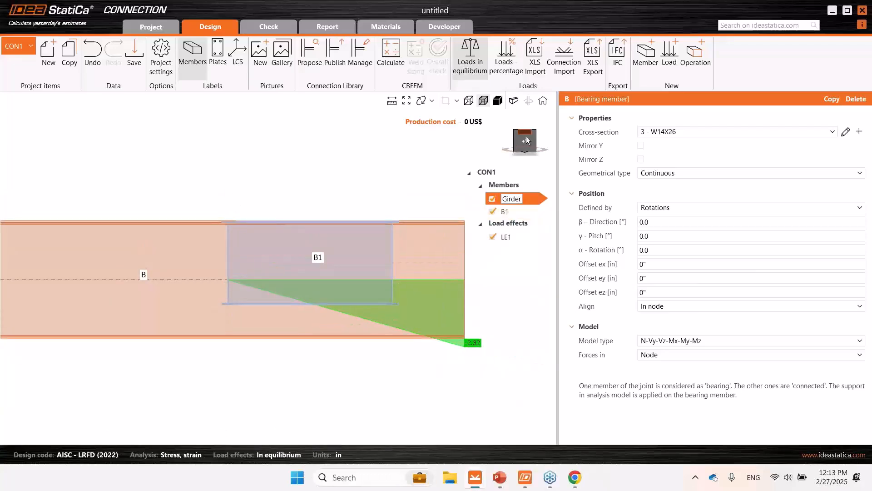
pyautogui.click(515, 212)
# - Add a work plane as a new manufacturing operation on the connection
pyautogui.click(526, 133)
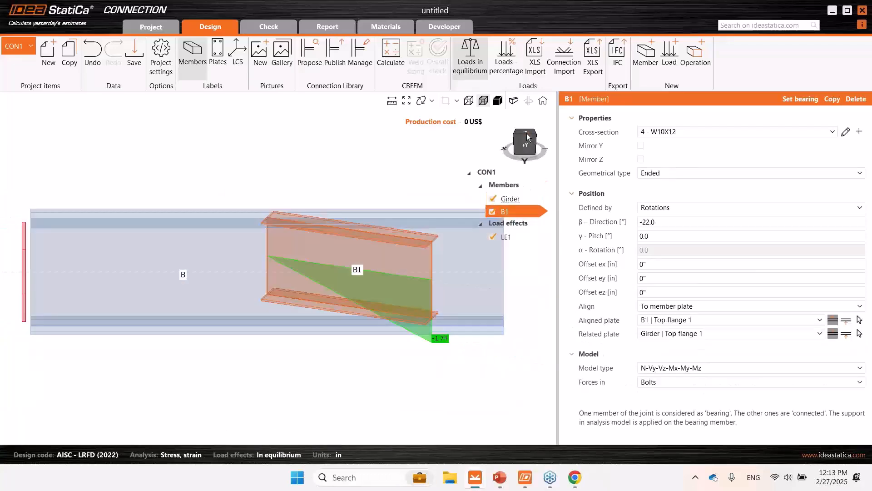
pyautogui.click(525, 133)
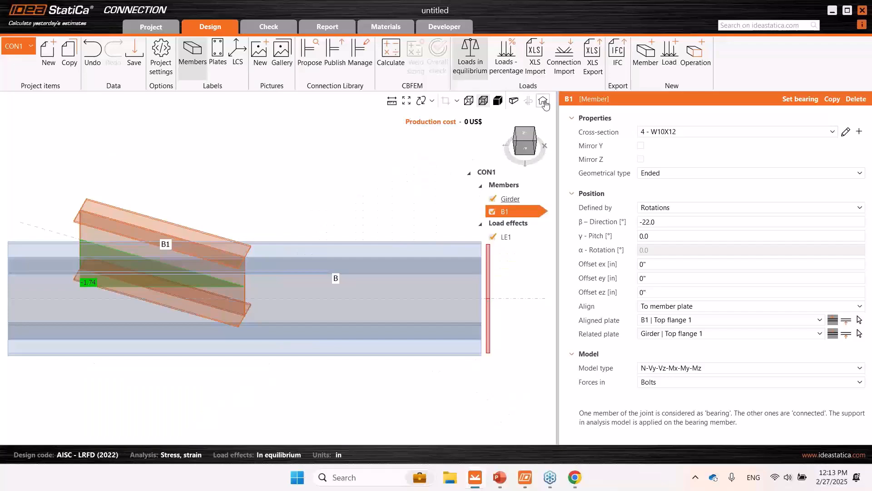
pyautogui.click(526, 134)
pyautogui.click(525, 135)
pyautogui.click(525, 135)
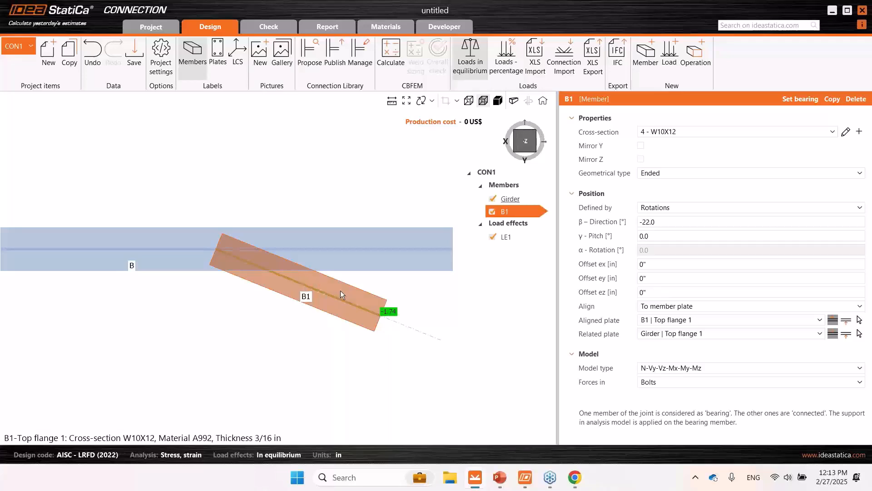
pyautogui.click(694, 68)
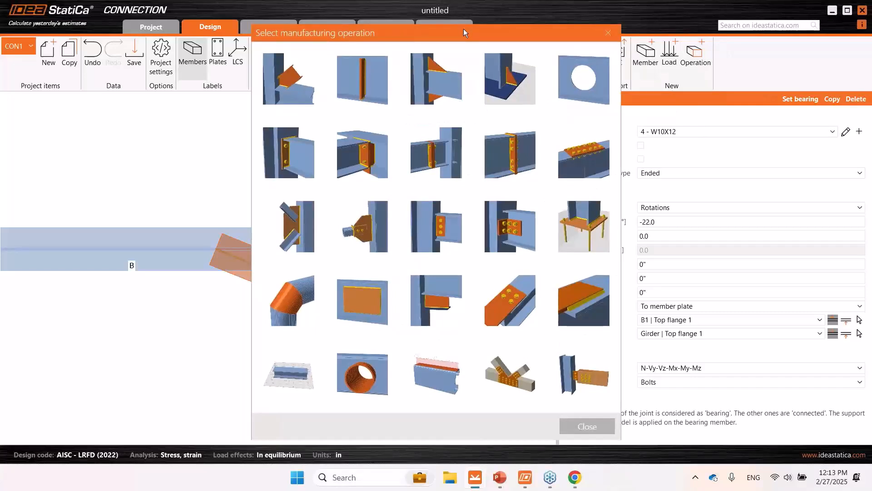
pyautogui.moveTo(468, 37); pyautogui.dragTo(418, 36)
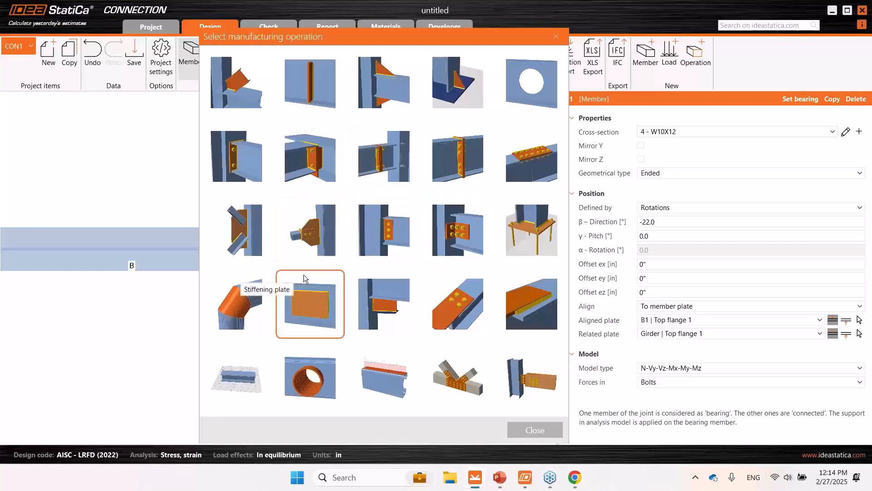
pyautogui.click(247, 374)
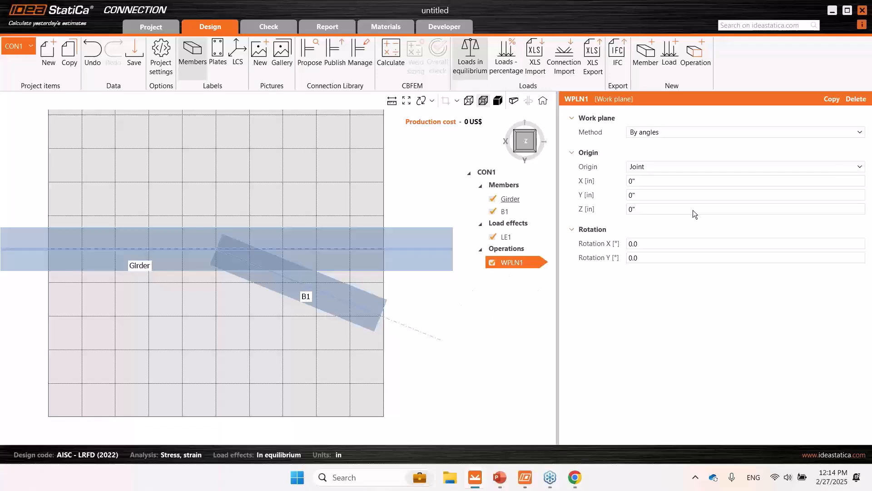
# - Base the work plane's origin on the Girder's member LCS and set its Z rotation to 90°
pyautogui.click(650, 168)
pyautogui.click(658, 197)
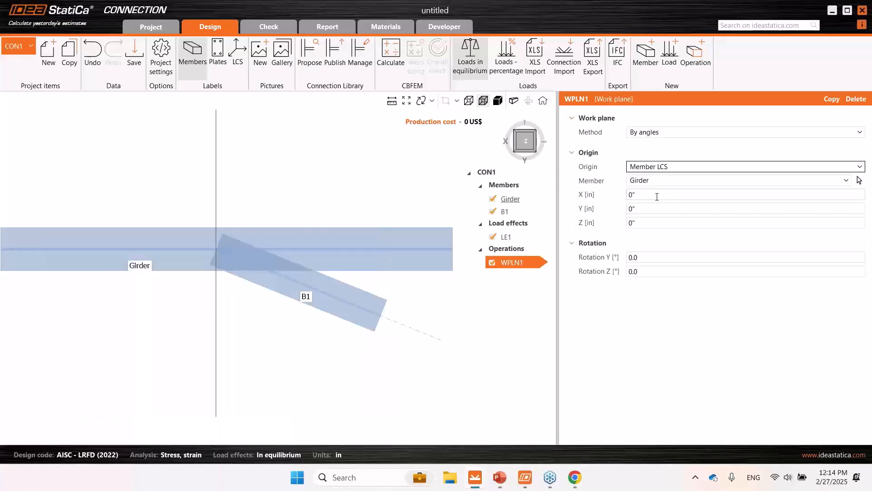
pyautogui.click(649, 270)
pyautogui.write('90')
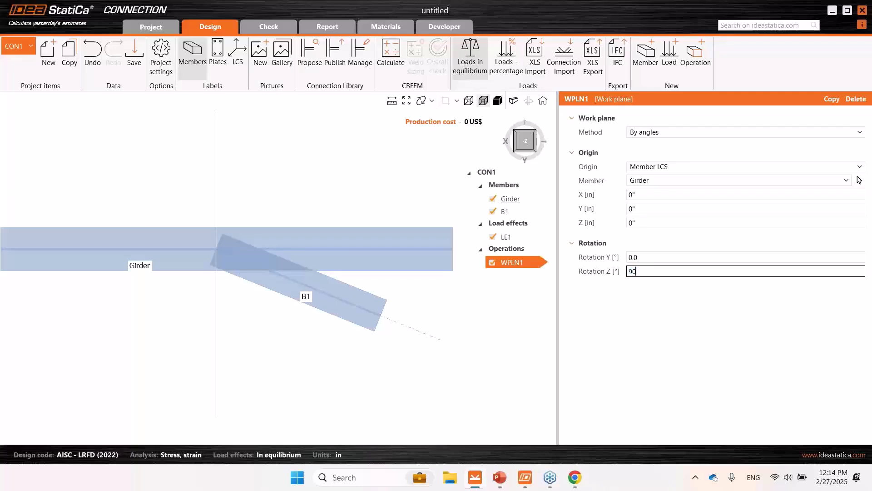
pyautogui.press('Return')
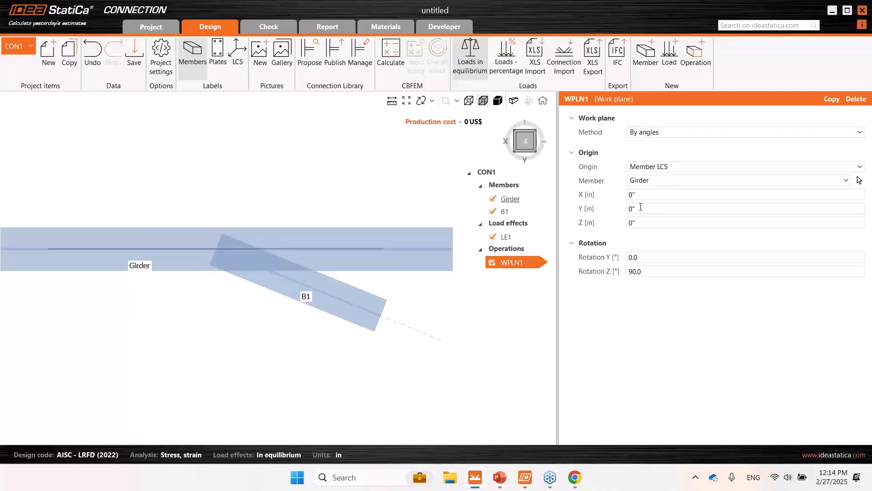
# - Offset the work plane's origin in Y by -2"3/4 to place it along the girder's flange edge
pyautogui.click(644, 208)
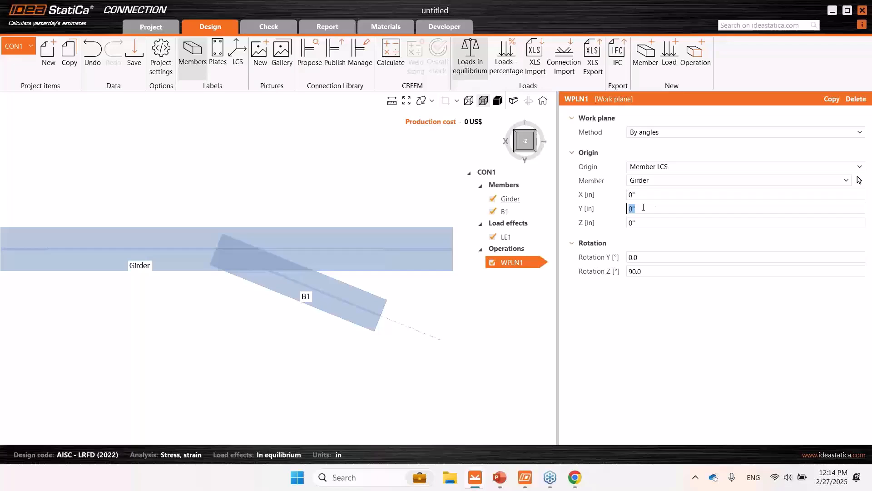
pyautogui.press('Tab')
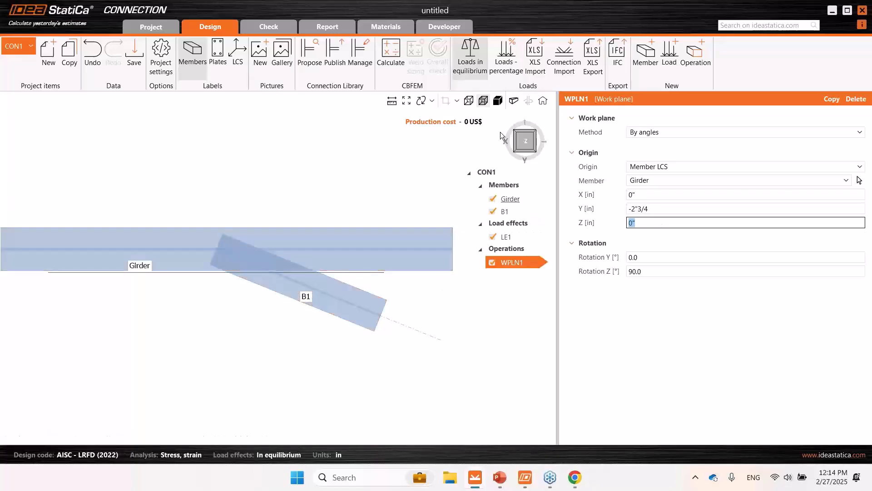
pyautogui.click(517, 151)
pyautogui.click(516, 151)
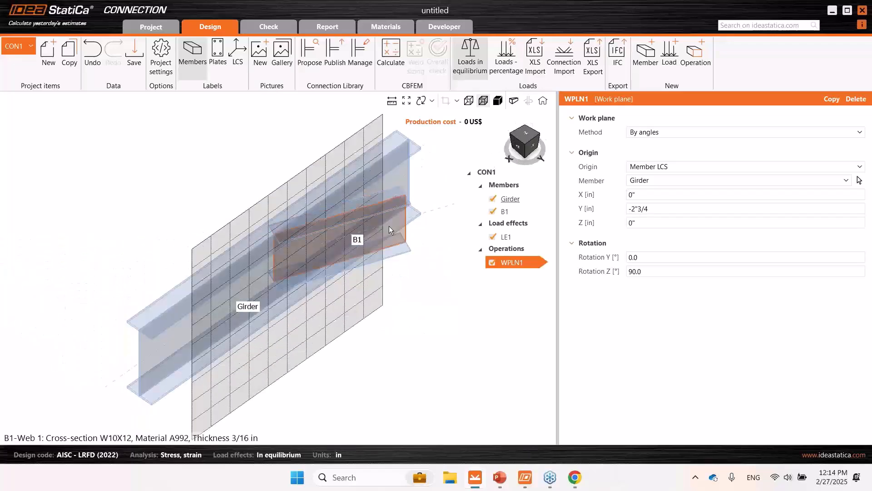
# - Add a cut of plate operation with B1's Bottom flange 1 as the modified item
pyautogui.click(694, 57)
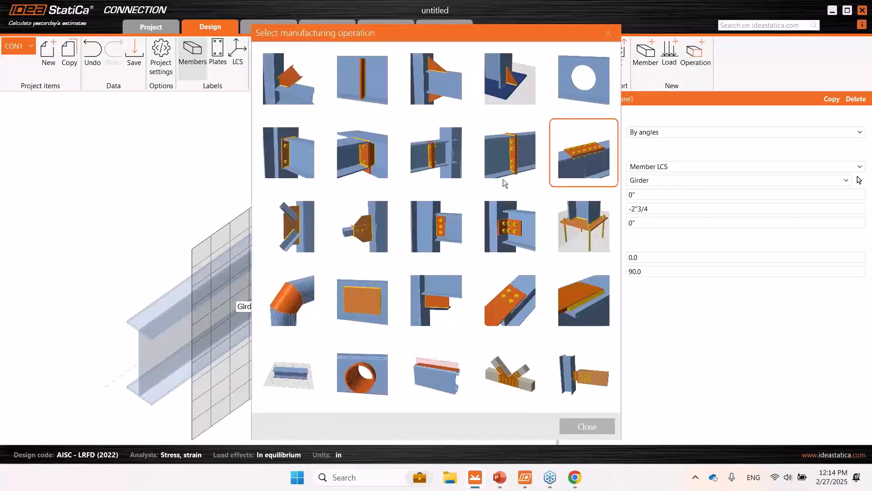
pyautogui.click(440, 291)
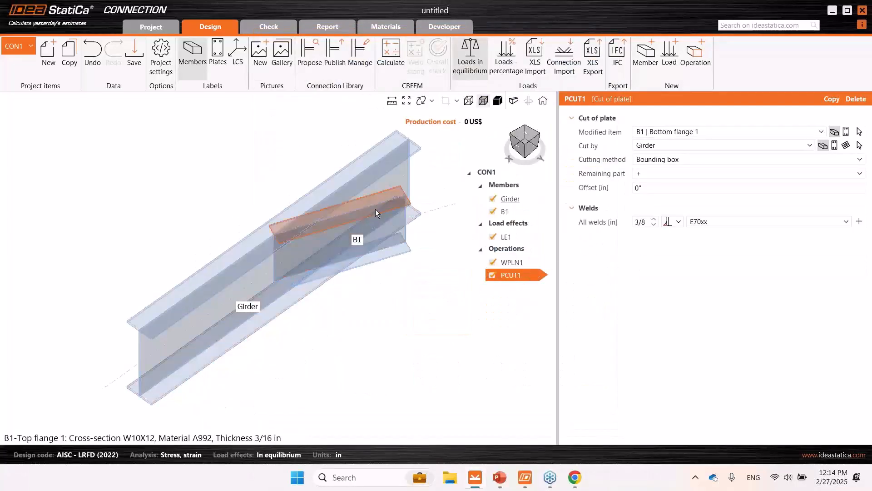
pyautogui.press('ctrl')
pyautogui.click(676, 133)
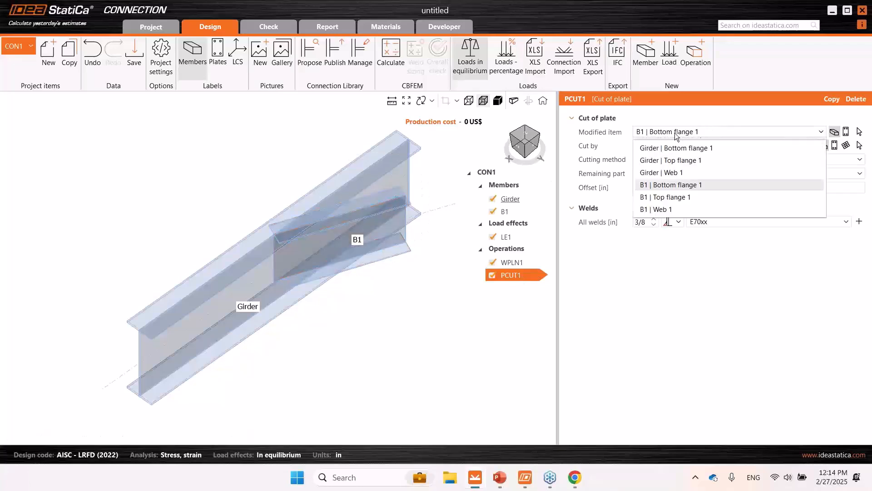
pyautogui.click(677, 135)
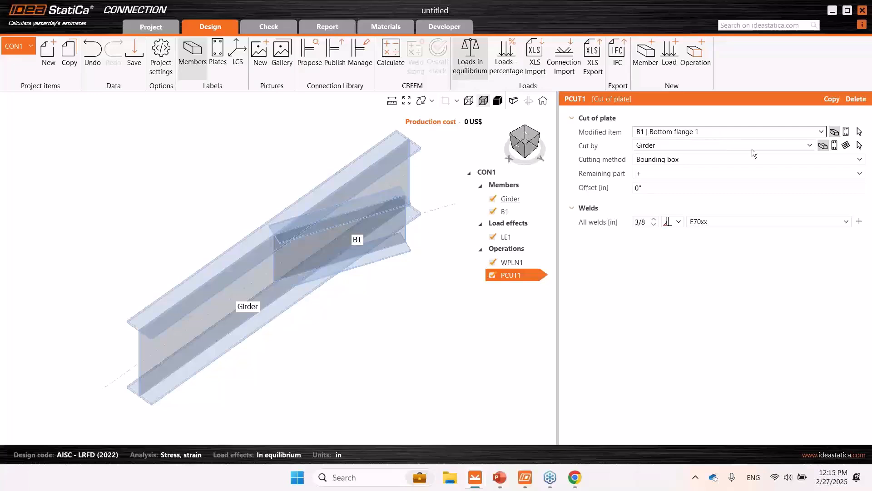
# - Cut B1's bottom flange by work plane WPLN1 and set the remaining part to "-"
pyautogui.click(846, 146)
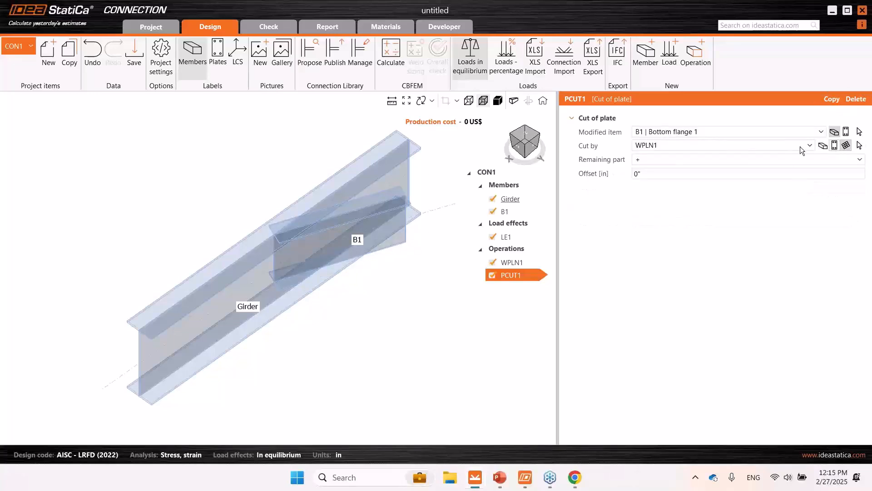
pyautogui.click(658, 159)
pyautogui.click(646, 189)
pyautogui.moveTo(281, 279); pyautogui.dragTo(376, 294, button='right')
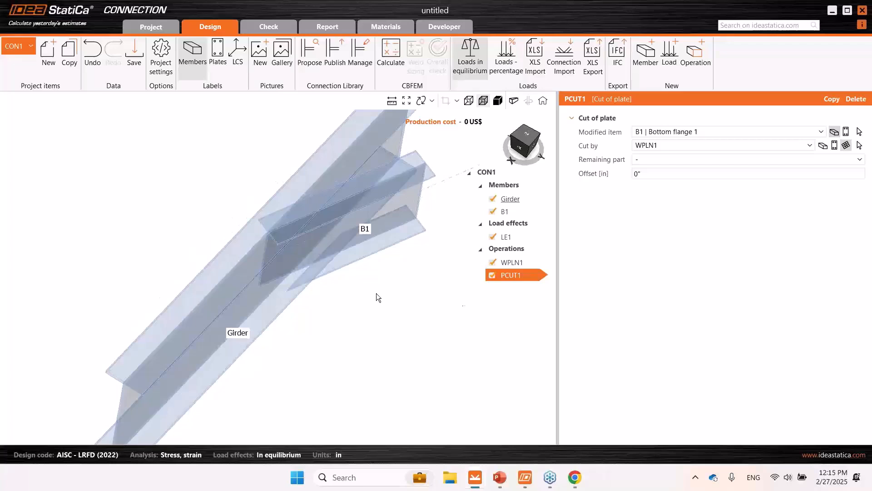
# - Copy the plate cut and apply the copy to B1's Top flange 1
pyautogui.rightClick(515, 275)
pyautogui.click(506, 285)
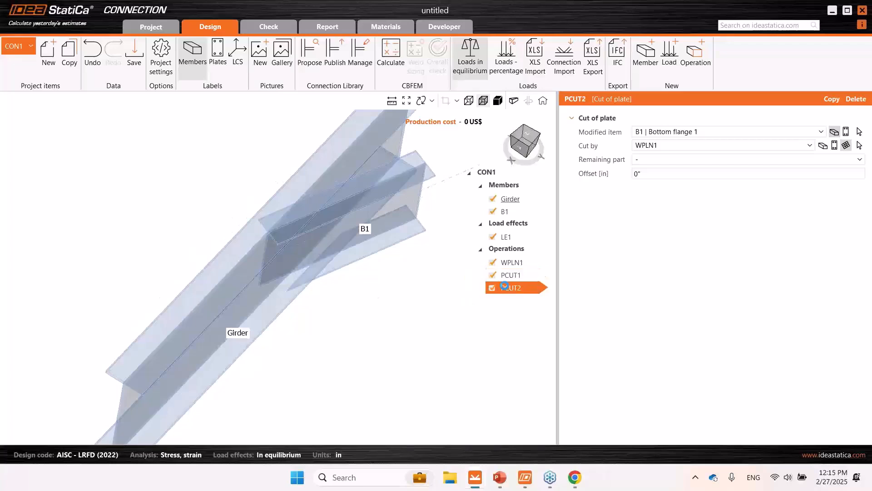
pyautogui.click(686, 131)
pyautogui.click(671, 196)
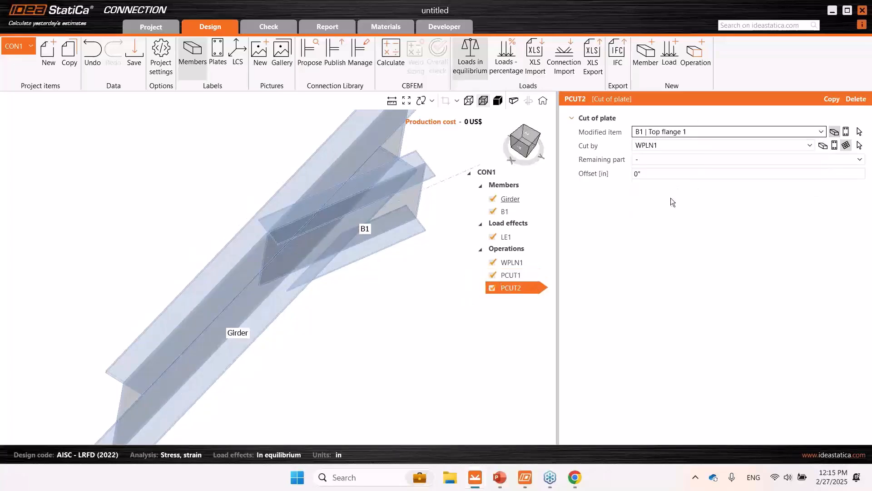
pyautogui.moveTo(402, 271); pyautogui.dragTo(384, 257, button='right')
pyautogui.click(526, 136)
pyautogui.moveTo(372, 300); pyautogui.dragTo(328, 286, button='middle')
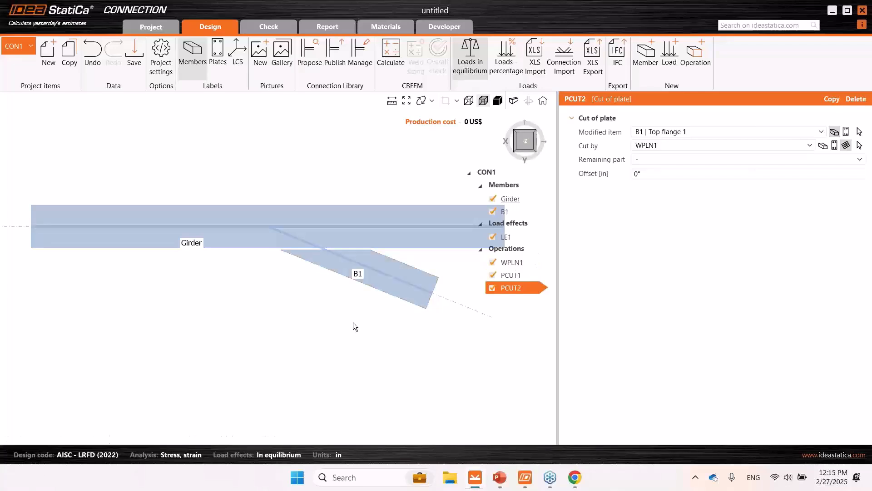
# - Add another cut of plate operation with B1's Web 1 as the modified item
pyautogui.moveTo(353, 322); pyautogui.dragTo(362, 241, button='right')
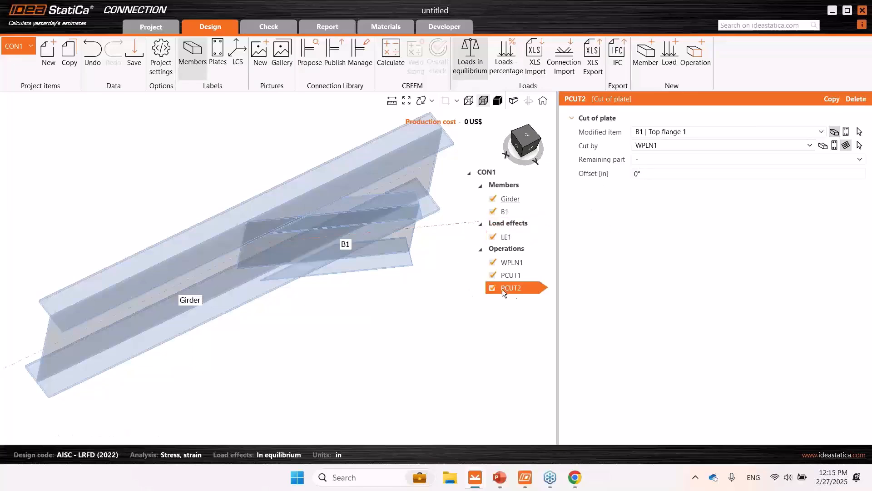
pyautogui.click(703, 64)
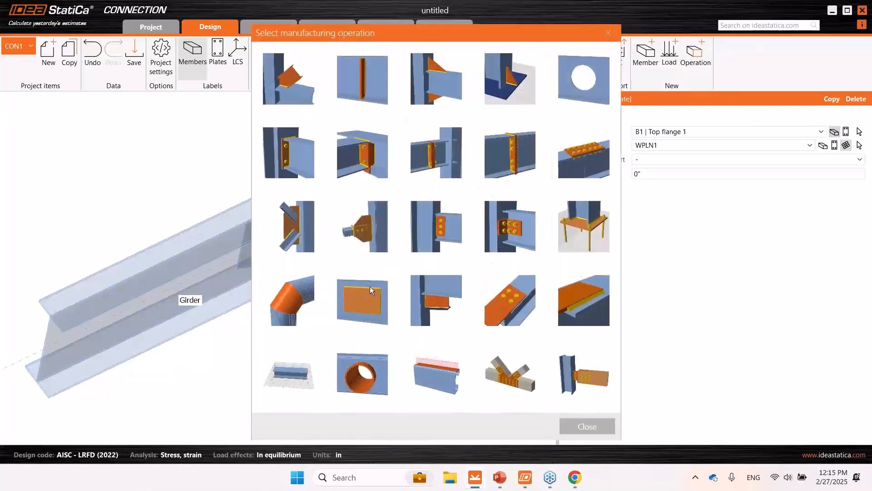
pyautogui.click(432, 300)
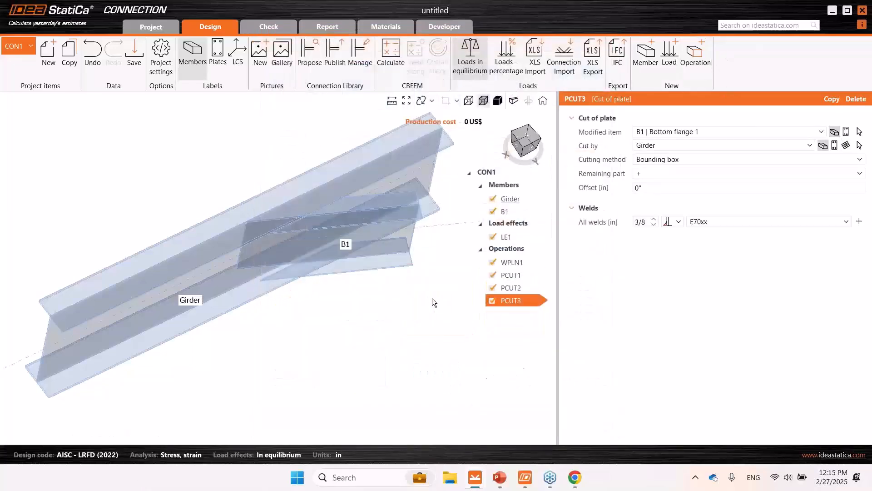
pyautogui.click(671, 133)
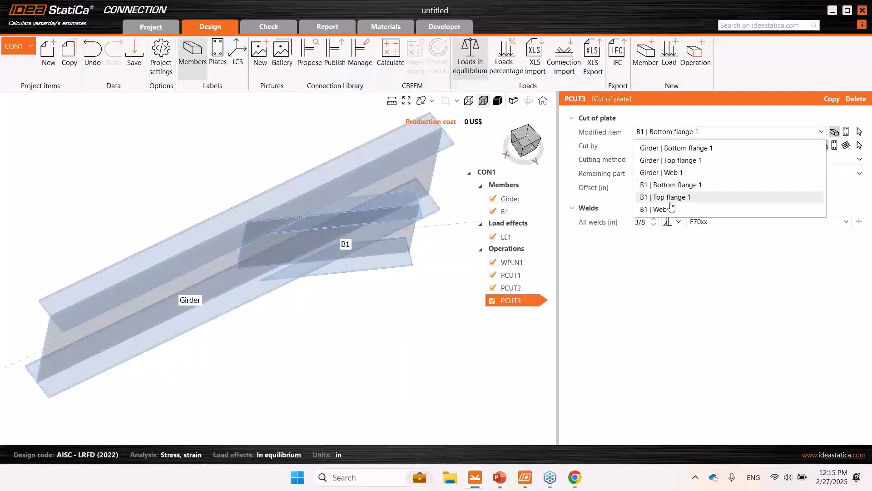
pyautogui.click(656, 210)
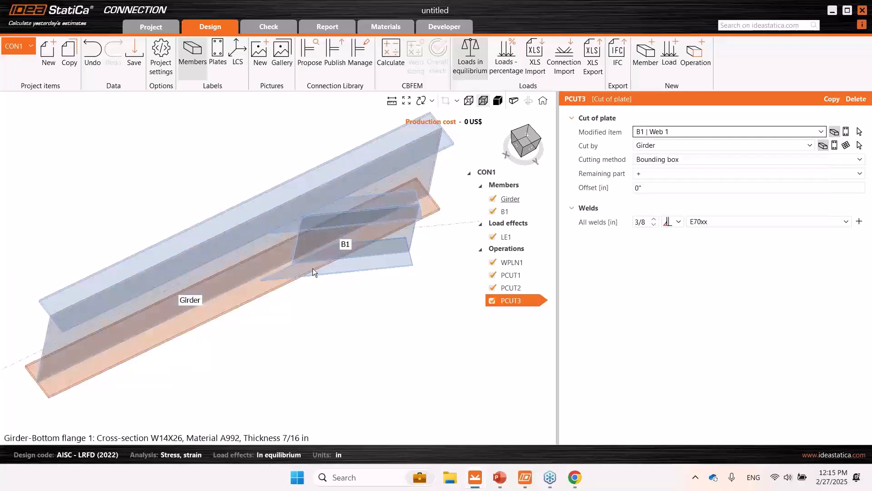
# - Cut B1's web by the girder's Web 1 instead of the whole girder member
pyautogui.moveTo(358, 241); pyautogui.dragTo(335, 260, button='middle')
pyautogui.scroll(2, 331, 252)
pyautogui.moveTo(331, 252); pyautogui.dragTo(350, 248, button='right')
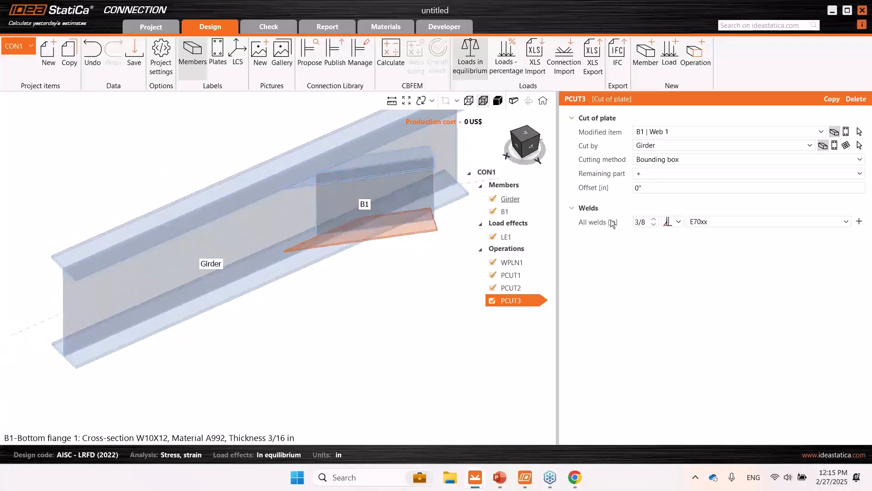
pyautogui.click(694, 188)
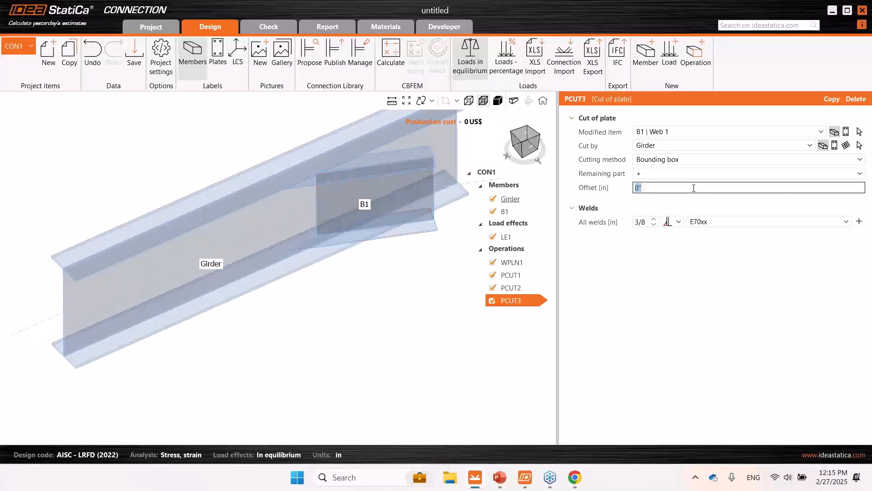
pyautogui.click(663, 145)
pyautogui.click(659, 200)
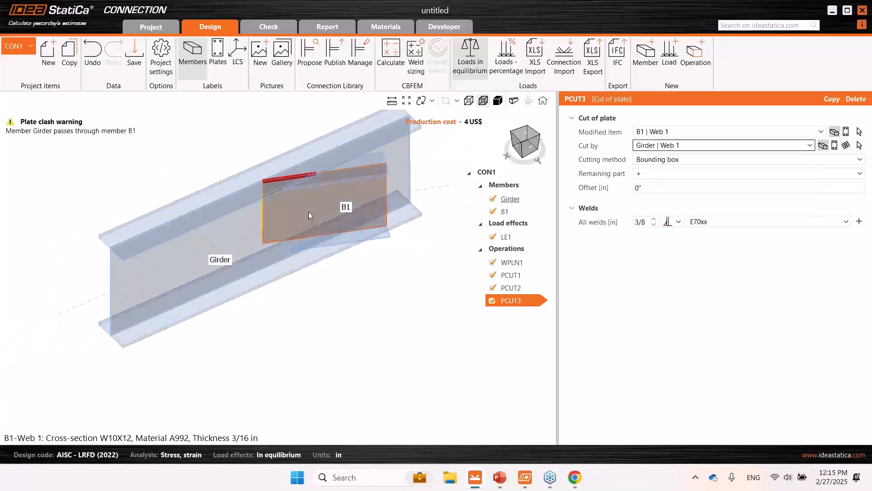
# - Set the weld of the B1 web cut to No weld
pyautogui.moveTo(308, 216); pyautogui.dragTo(276, 162, button='right')
pyautogui.click(498, 101)
pyautogui.scroll(3, 268, 206)
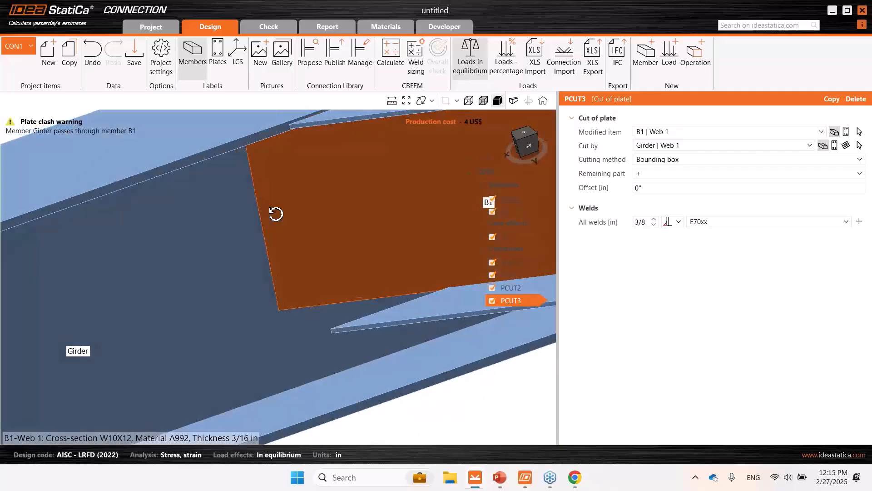
pyautogui.click(678, 222)
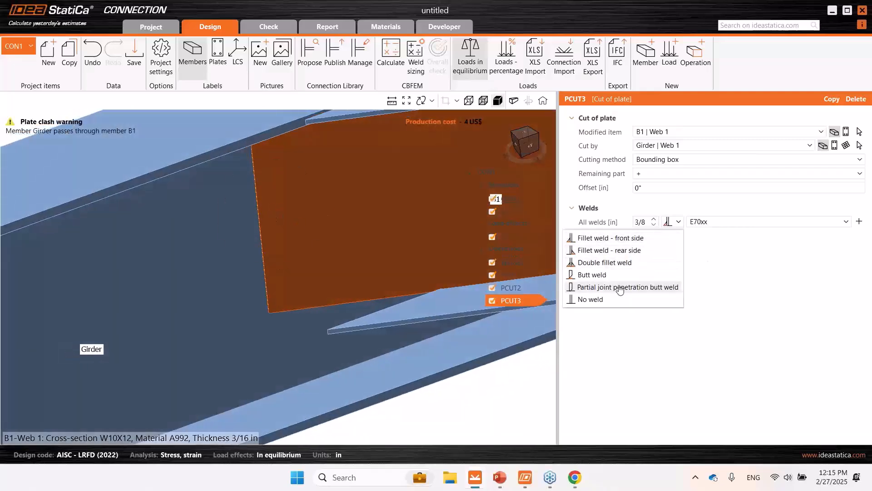
pyautogui.click(595, 299)
# - Set the offset of the B1 web cut to 2" from the girder web
pyautogui.scroll(-3, 356, 272)
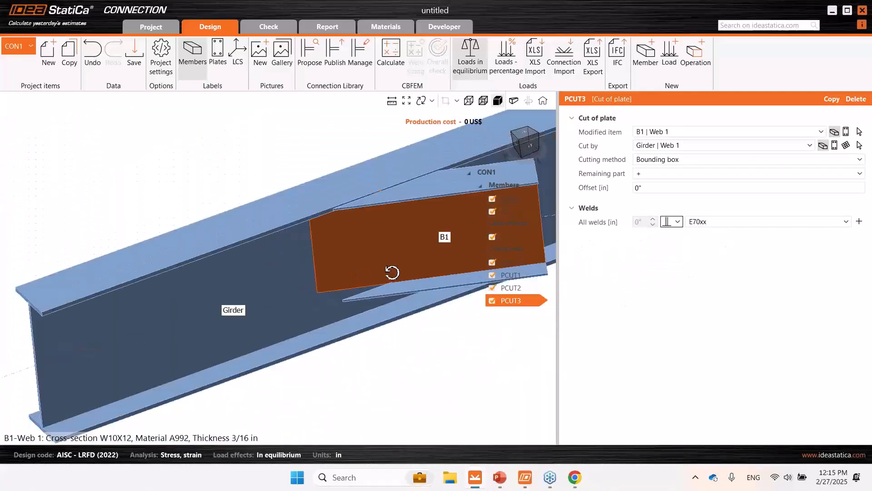
pyautogui.moveTo(391, 273); pyautogui.dragTo(352, 291, button='right')
pyautogui.moveTo(351, 290); pyautogui.dragTo(333, 293, button='middle')
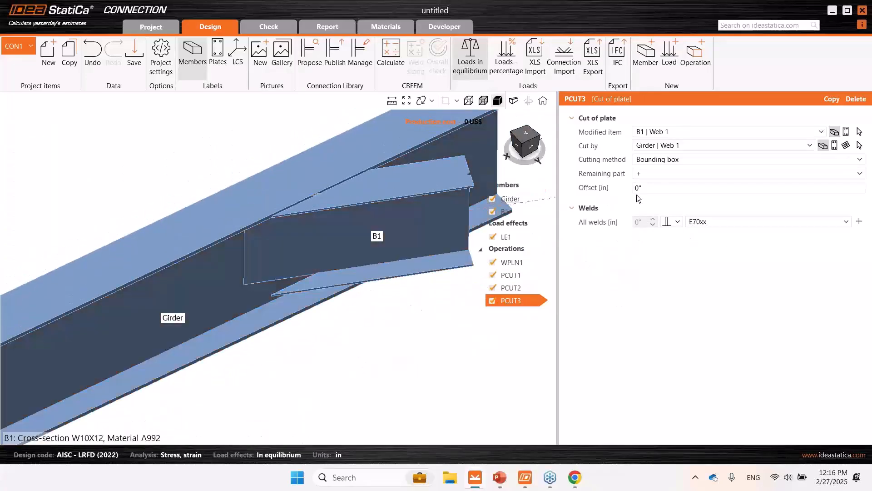
pyautogui.click(650, 188)
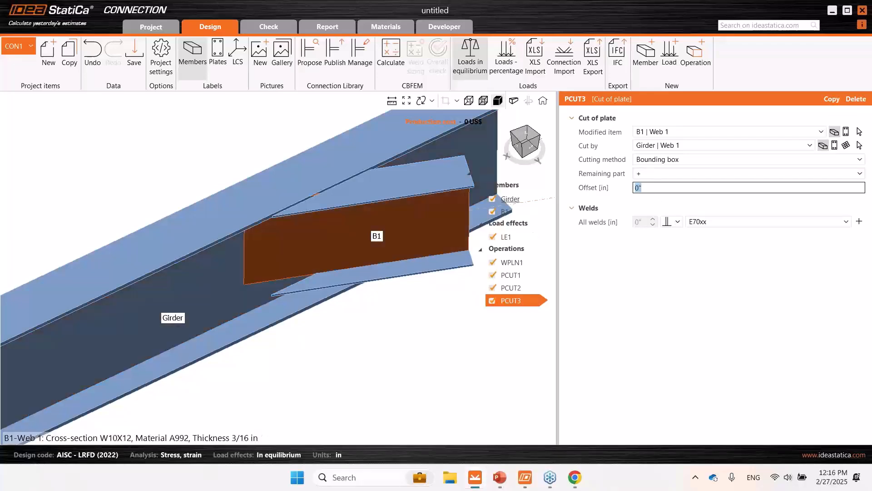
pyautogui.click(669, 307)
pyautogui.moveTo(327, 283); pyautogui.dragTo(303, 240, button='middle')
pyautogui.moveTo(371, 216); pyautogui.dragTo(384, 279, button='middle')
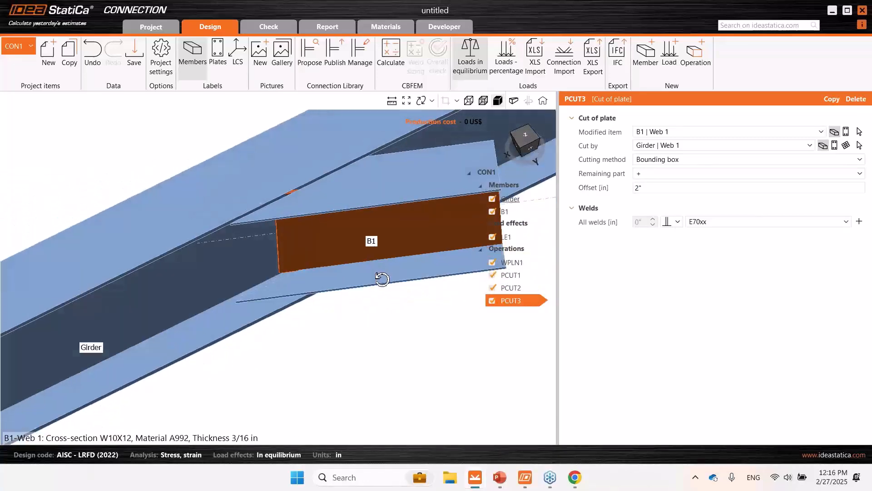
# - Reduce the B1 web cut's offset to 1" after checking the gap to the girder web from above
pyautogui.click(516, 131)
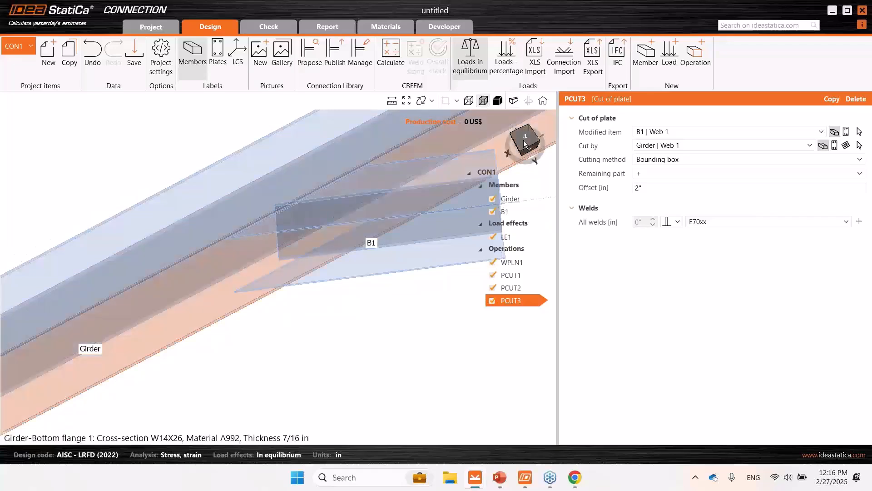
pyautogui.click(525, 140)
pyautogui.scroll(5, 348, 282)
pyautogui.moveTo(350, 282); pyautogui.dragTo(223, 323, button='middle')
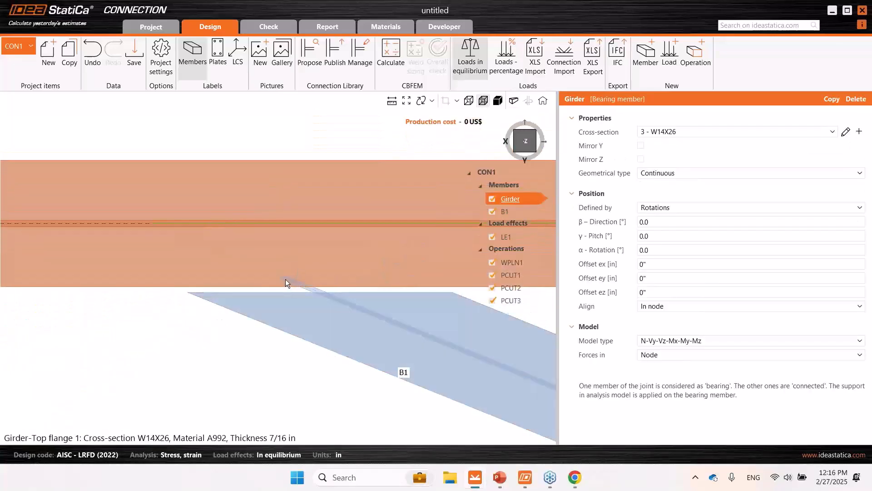
pyautogui.click(519, 301)
pyautogui.click(662, 188)
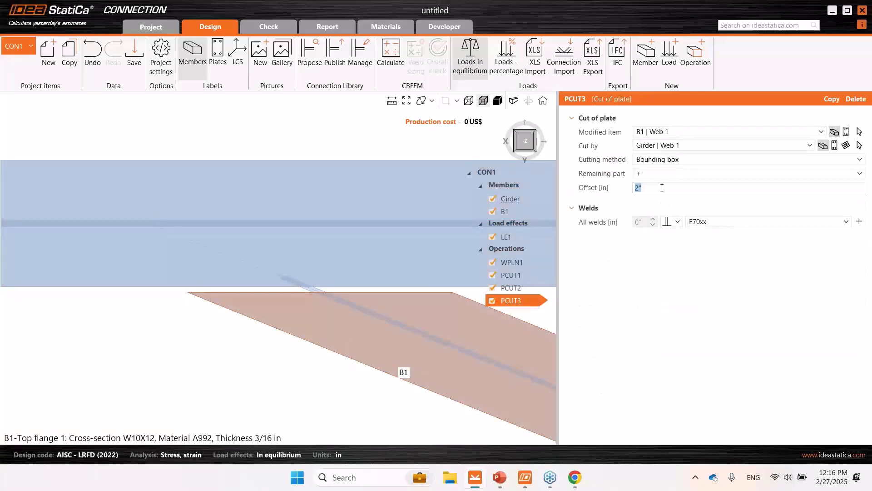
pyautogui.write('1')
pyautogui.press('Return')
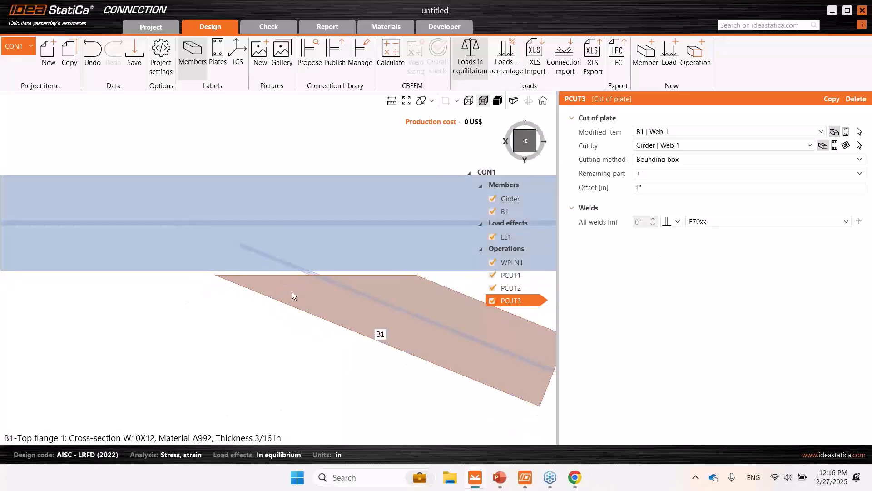
# - Add a stiffening member operation to the connection
pyautogui.moveTo(292, 292); pyautogui.dragTo(310, 241, button='right')
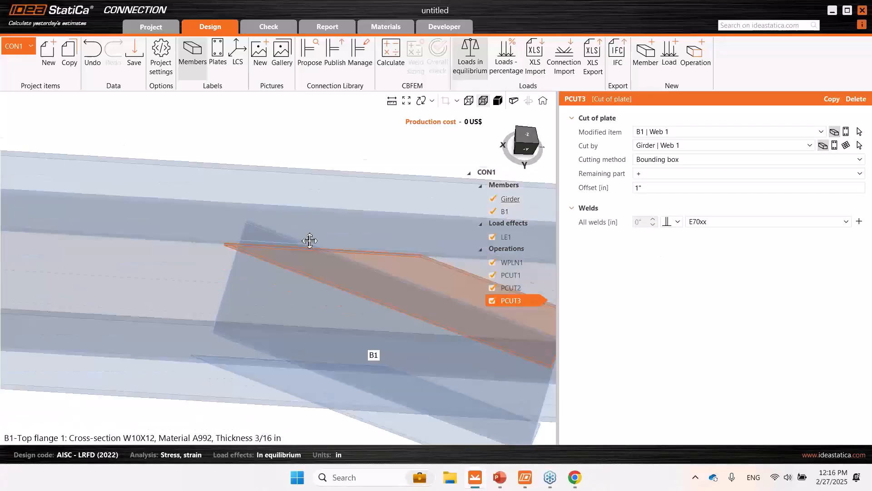
pyautogui.moveTo(310, 240); pyautogui.dragTo(313, 229, button='middle')
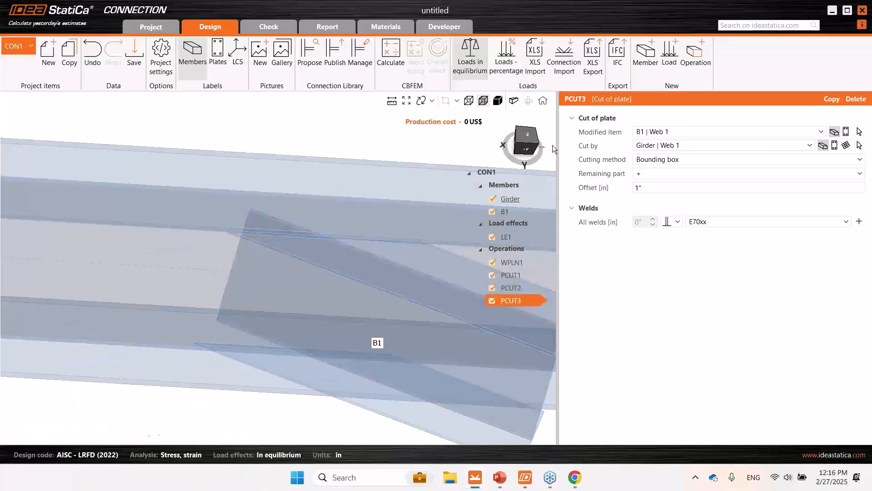
pyautogui.click(526, 137)
pyautogui.moveTo(363, 212); pyautogui.dragTo(293, 211, button='middle')
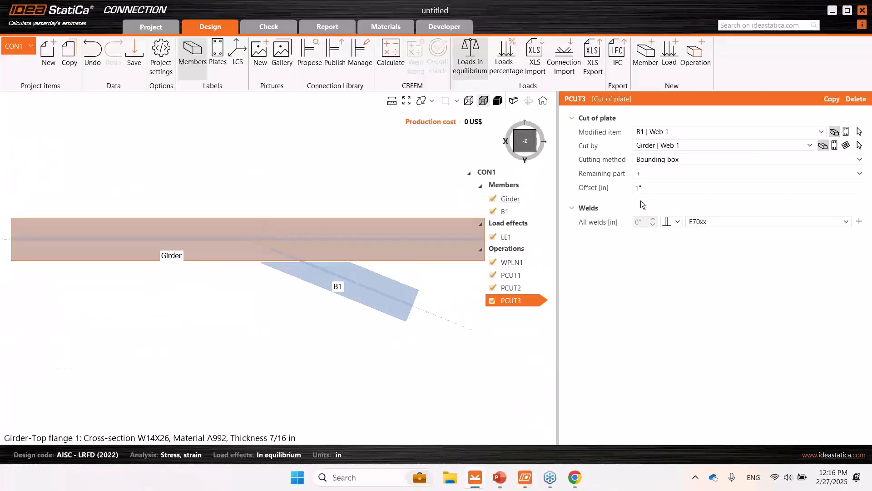
pyautogui.moveTo(295, 295); pyautogui.dragTo(306, 313, button='middle')
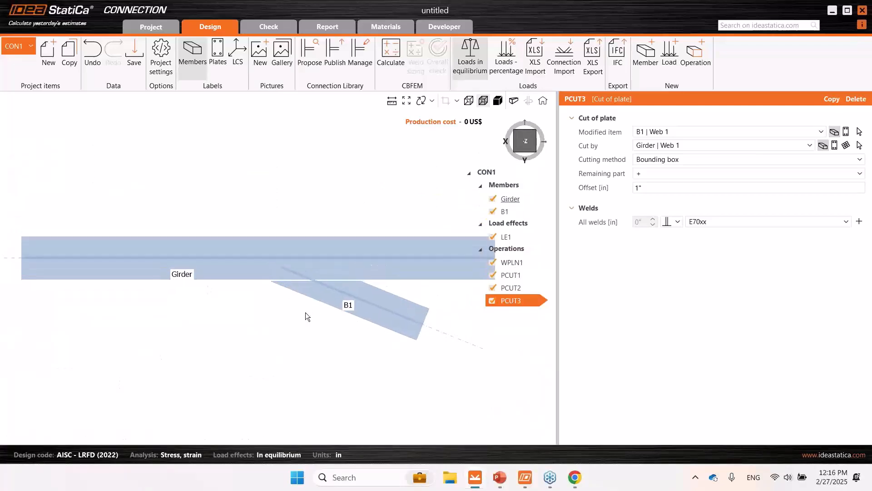
pyautogui.click(708, 61)
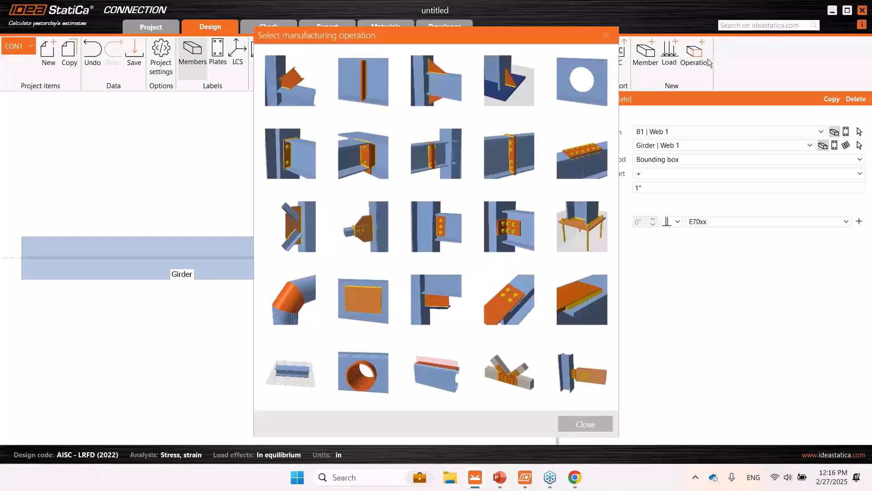
pyautogui.click(291, 306)
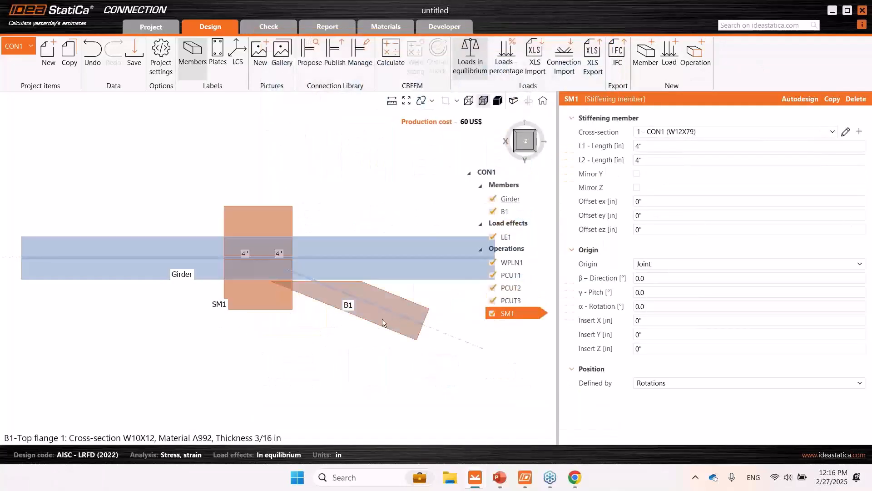
# - Create a new cross-section for the stiffening member from the cold-formed general angle shape with an adjustable angle
pyautogui.moveTo(390, 315); pyautogui.dragTo(379, 270, button='right')
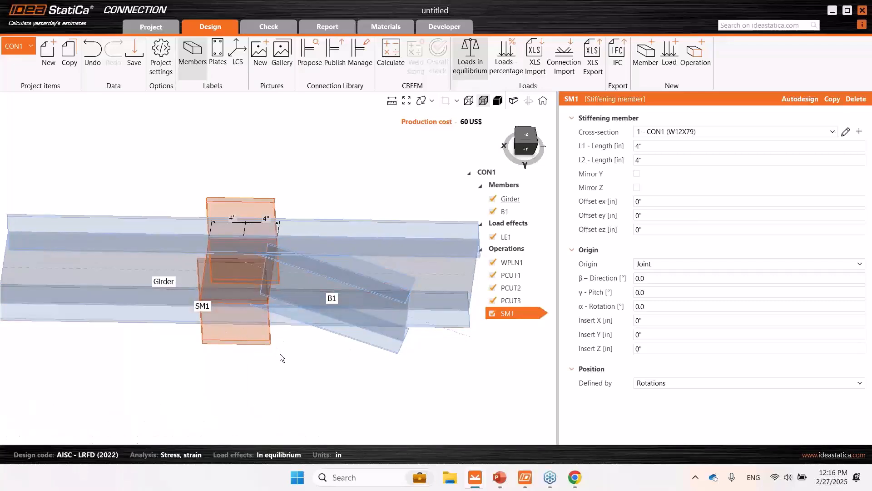
pyautogui.moveTo(368, 295); pyautogui.dragTo(340, 282, button='middle')
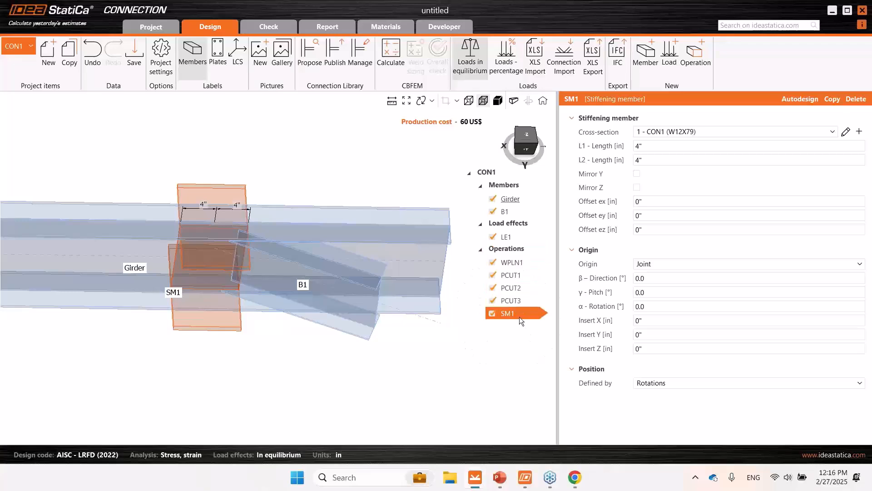
pyautogui.click(860, 133)
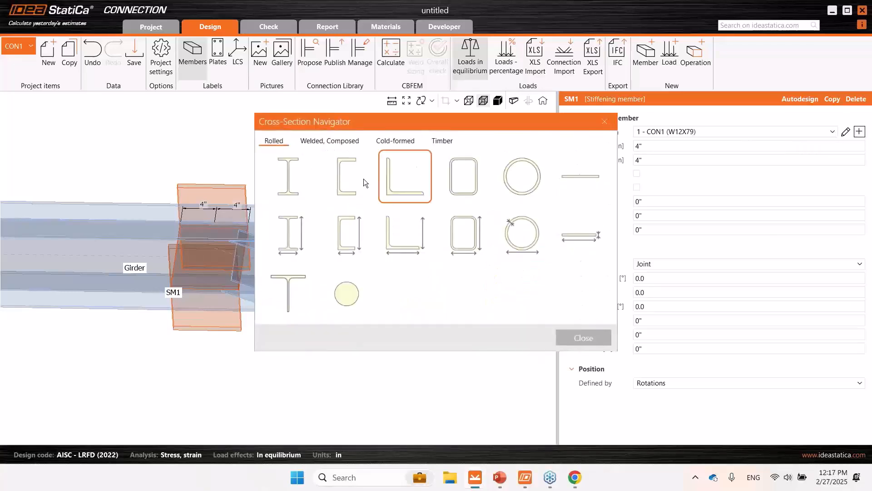
pyautogui.click(348, 144)
pyautogui.click(383, 141)
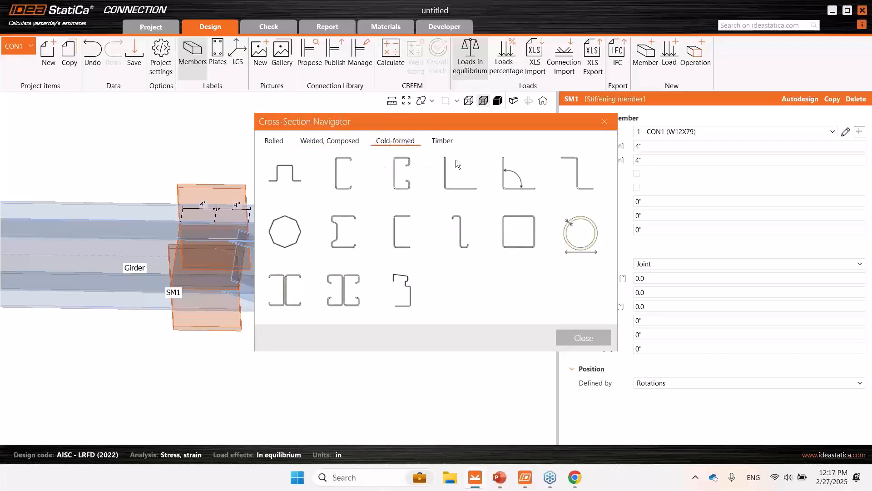
pyautogui.click(515, 171)
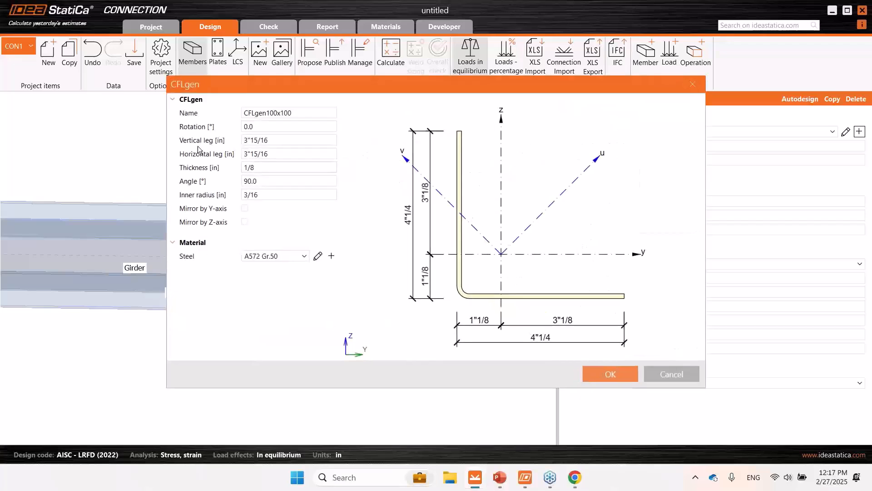
# - Set the angle between the legs of the new cross-section to 158°
pyautogui.moveTo(348, 90); pyautogui.dragTo(348, 101)
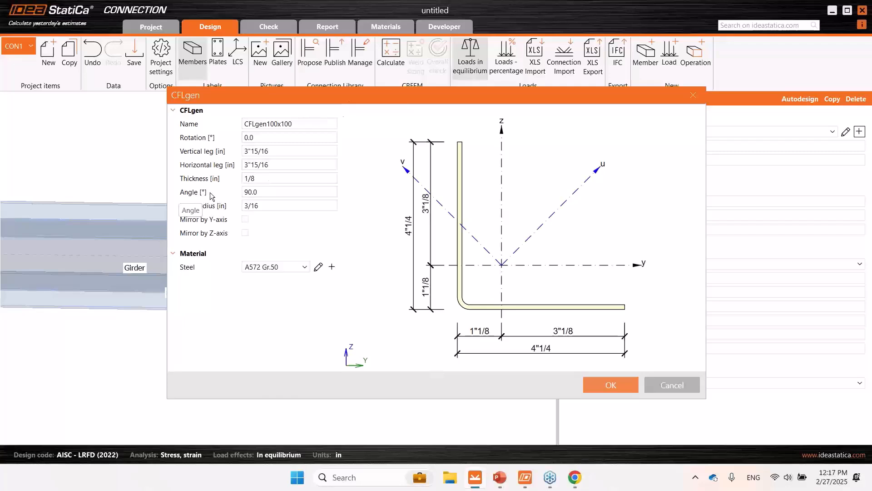
pyautogui.click(267, 190)
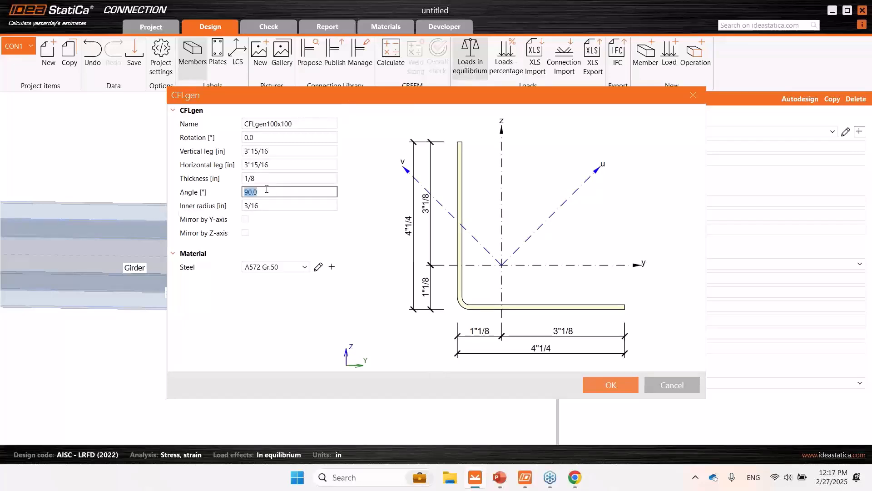
pyautogui.write('158')
pyautogui.click(282, 179)
pyautogui.click(270, 193)
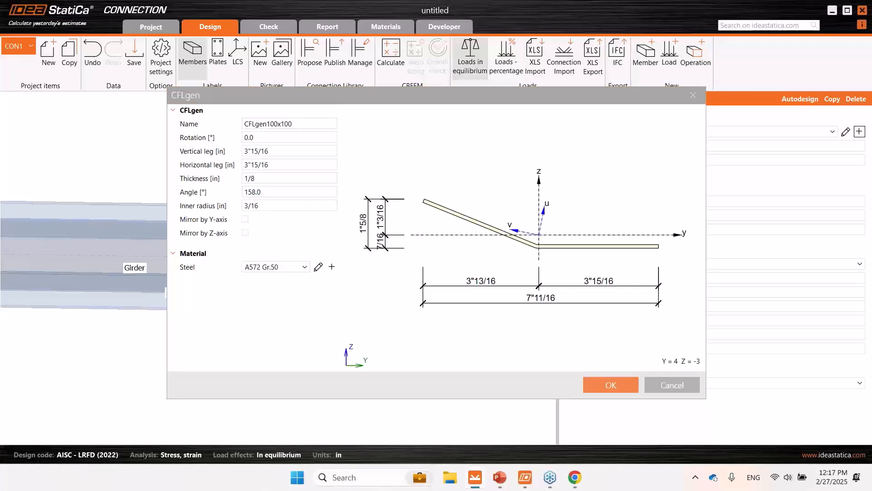
# - Set both legs of the new 158° cross-section to 8" and its thickness to 3/8", and accept it
pyautogui.click(289, 151)
pyautogui.write('8')
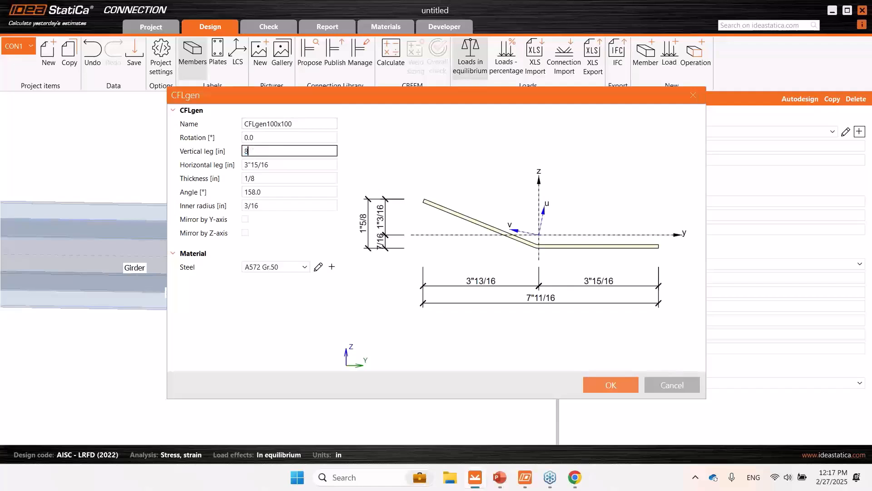
pyautogui.press('Tab')
pyautogui.write('8')
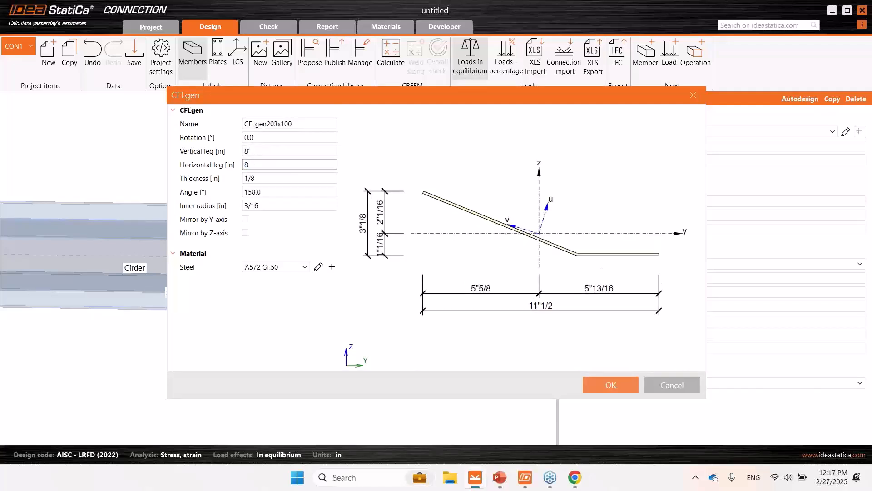
pyautogui.press('Tab')
pyautogui.write('3')
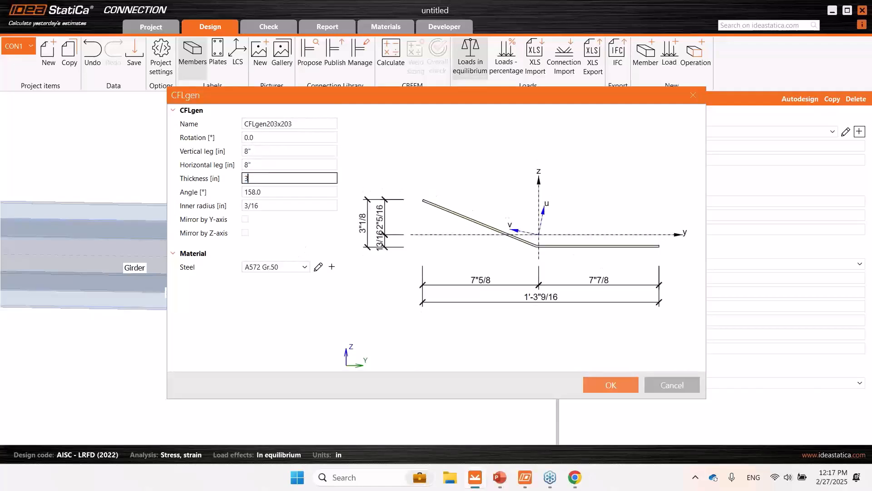
pyautogui.write('/8')
pyautogui.click(261, 169)
pyautogui.click(275, 181)
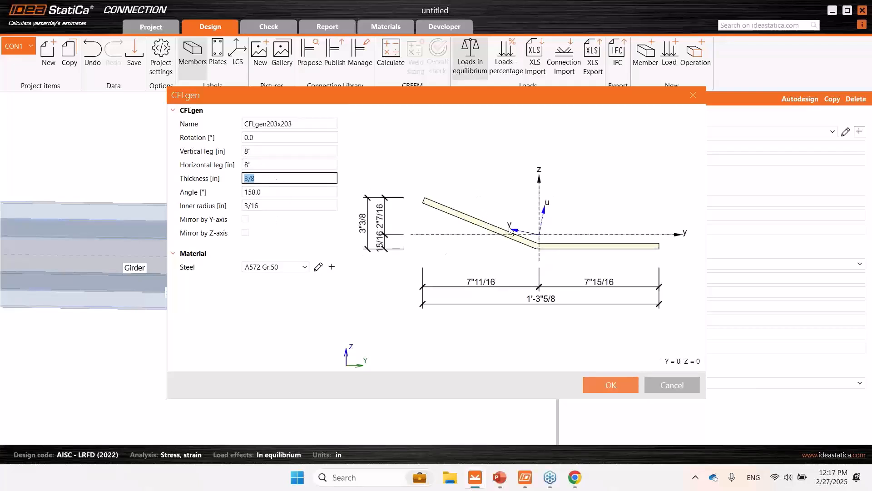
pyautogui.click(611, 383)
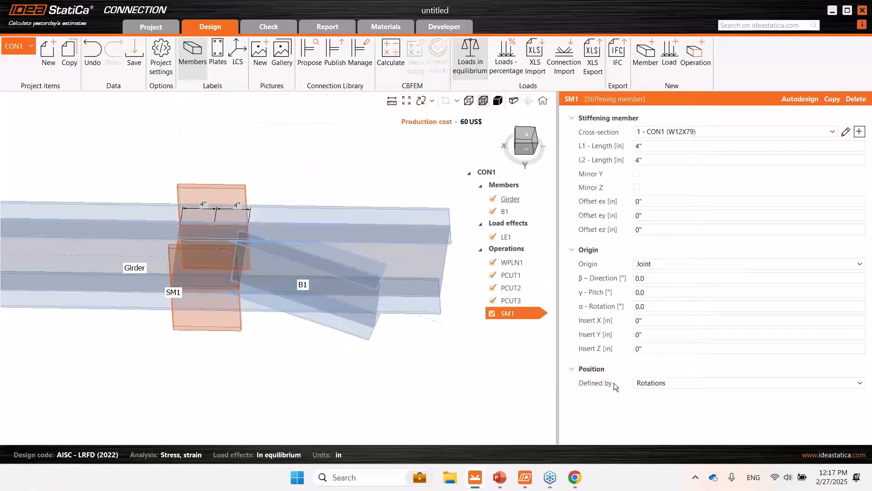
# - Examine how the bent plate sits relative to the girder and B1 in transparent and wireframe display
pyautogui.click(483, 100)
pyautogui.moveTo(265, 376); pyautogui.dragTo(342, 394, button='right')
pyautogui.moveTo(330, 338); pyautogui.dragTo(218, 269, button='right')
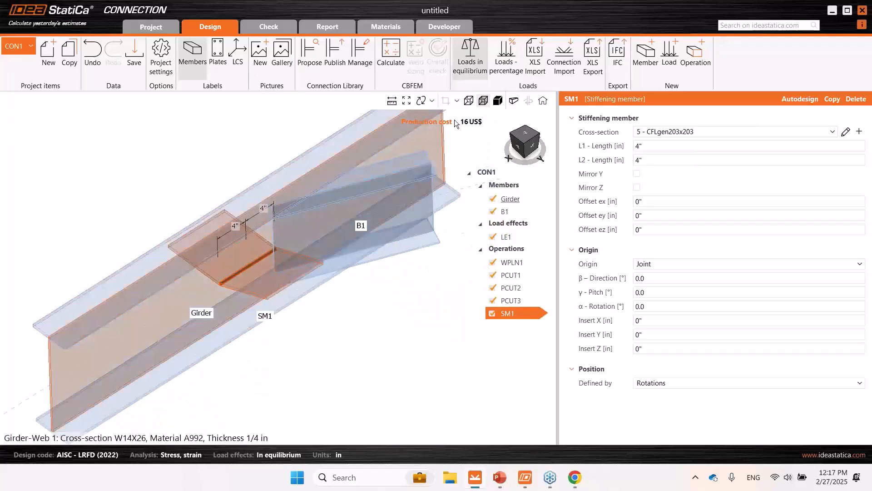
pyautogui.click(469, 100)
pyautogui.moveTo(236, 303); pyautogui.dragTo(455, 138, button='right')
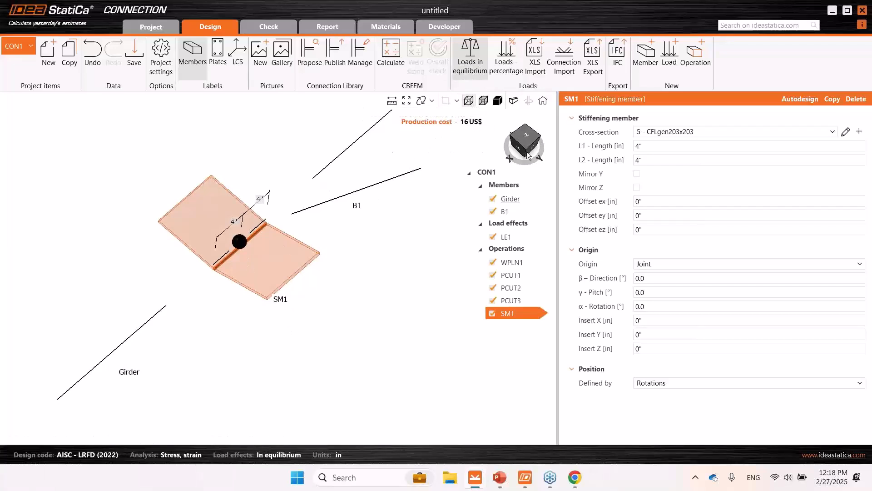
pyautogui.click(483, 101)
pyautogui.moveTo(317, 353); pyautogui.dragTo(265, 255, button='right')
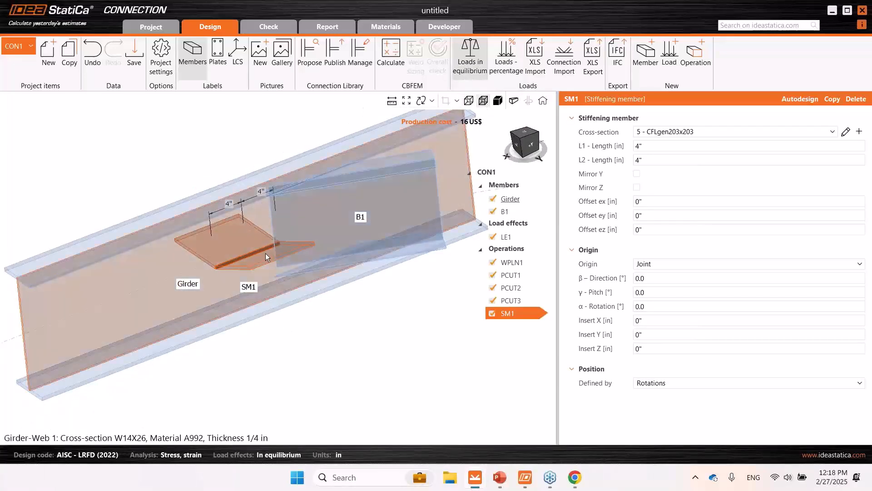
pyautogui.moveTo(214, 302); pyautogui.dragTo(264, 300, button='right')
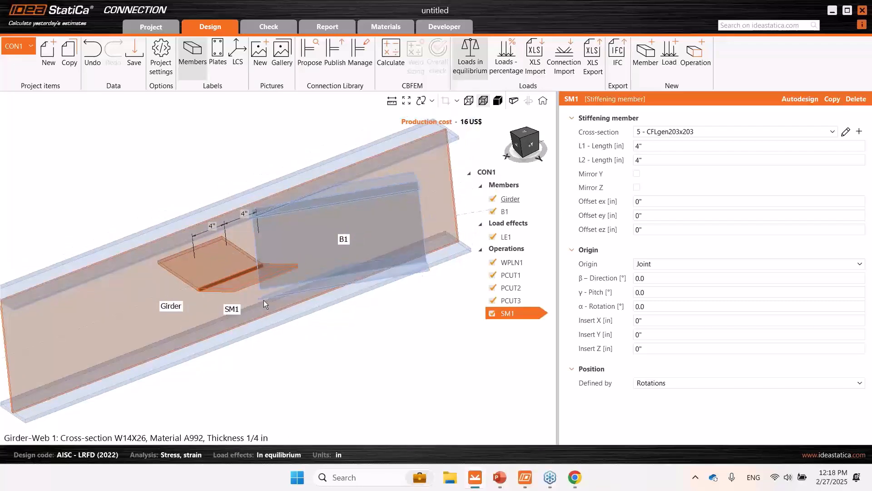
# - Locate the stiffening member SM1 from a member origin, on the Girder's Web 1 plate
pyautogui.click(645, 264)
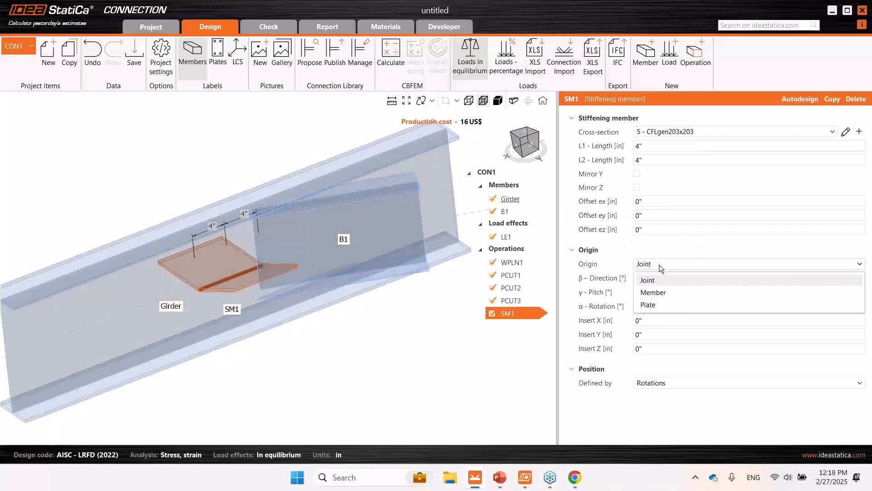
pyautogui.click(667, 293)
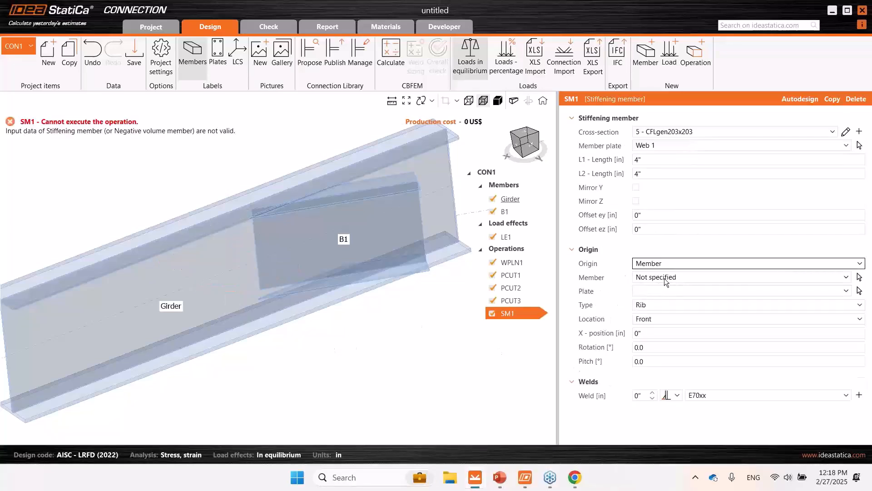
pyautogui.click(664, 278)
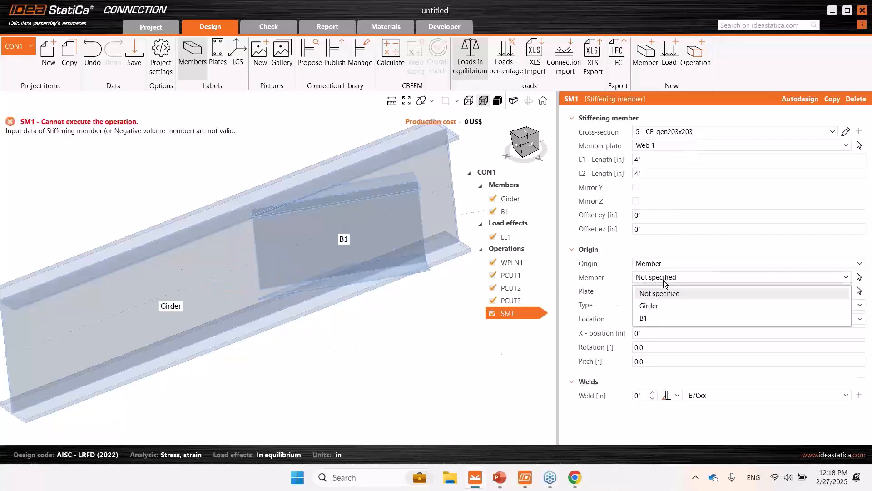
pyautogui.click(675, 304)
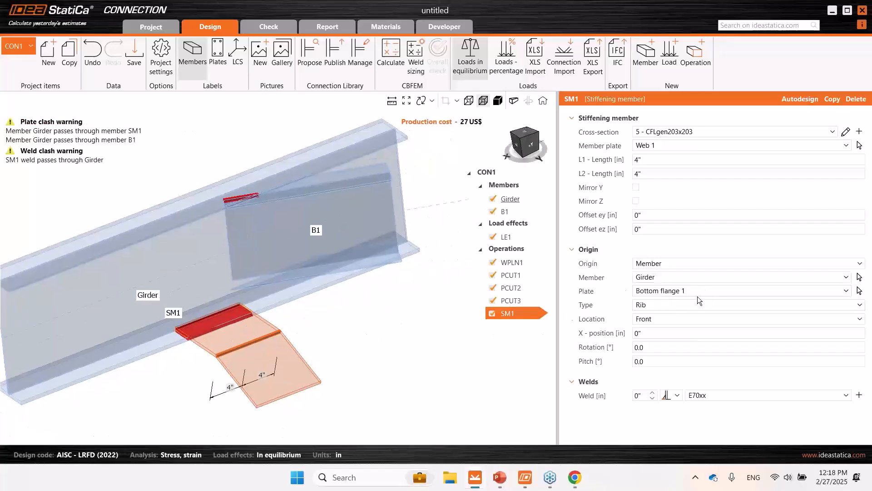
pyautogui.click(648, 278)
pyautogui.click(661, 293)
pyautogui.click(667, 333)
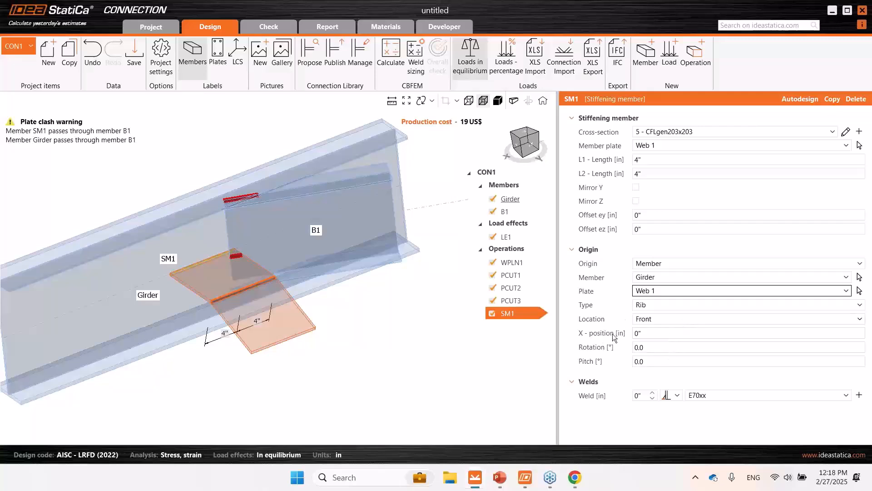
# - Change SM1's connection type to Doubler and set its rotation to 90°
pyautogui.click(661, 303)
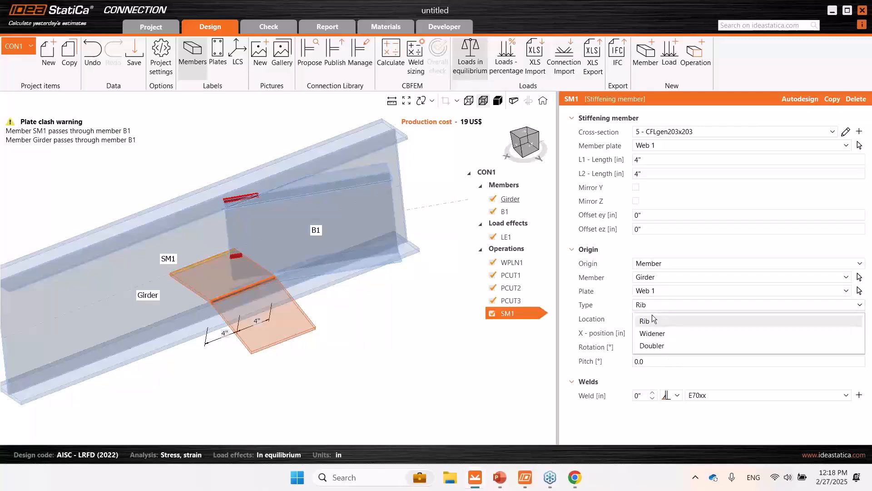
pyautogui.click(653, 345)
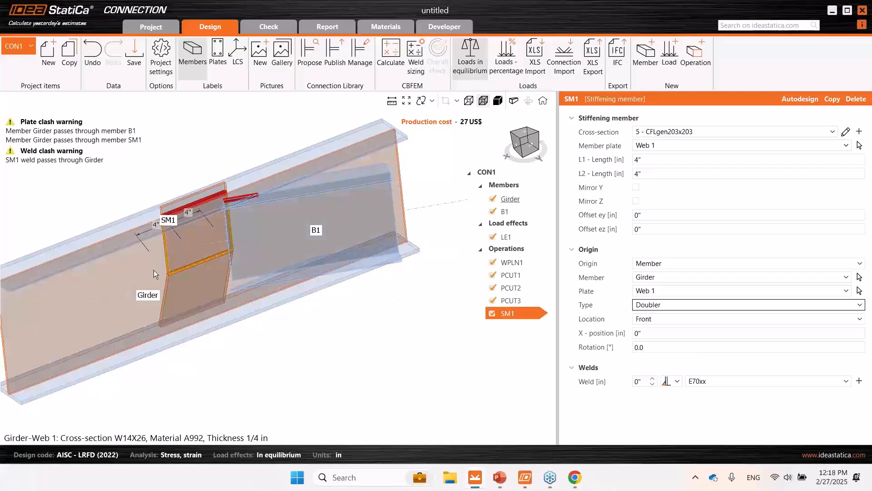
pyautogui.moveTo(193, 265); pyautogui.dragTo(214, 251, button='middle')
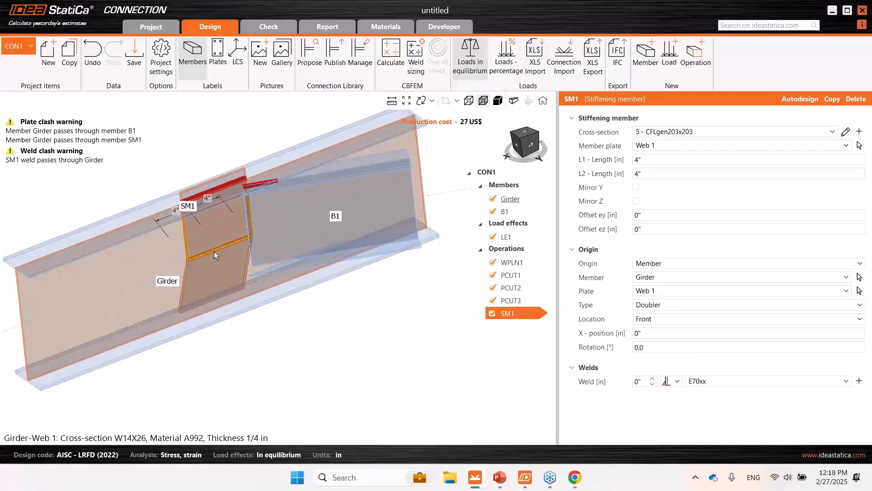
pyautogui.click(655, 346)
pyautogui.write('90')
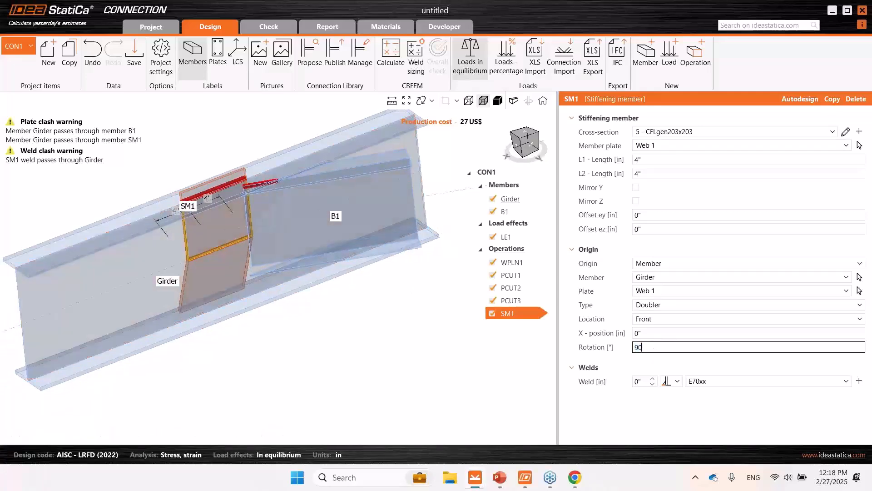
pyautogui.press('Tab')
# - Mirror SM1 about both Y and Z so its bent leg follows B1's web
pyautogui.scroll(2, 246, 237)
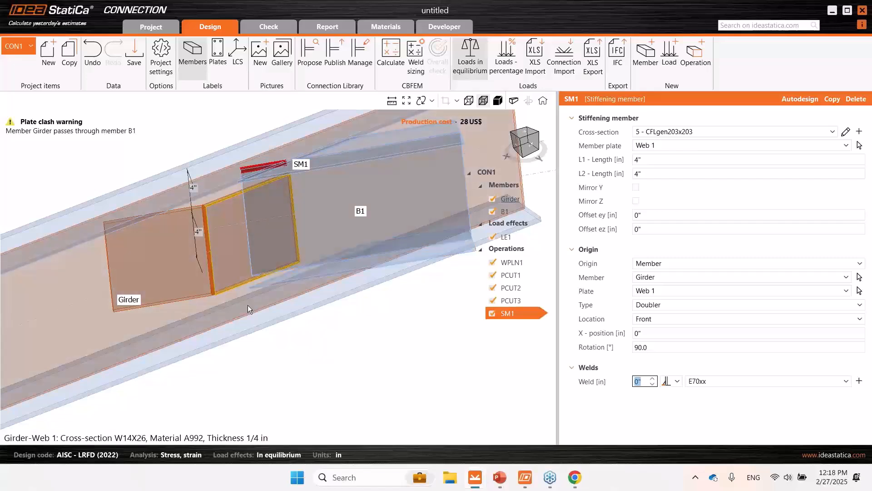
pyautogui.moveTo(248, 304); pyautogui.dragTo(260, 356, button='middle')
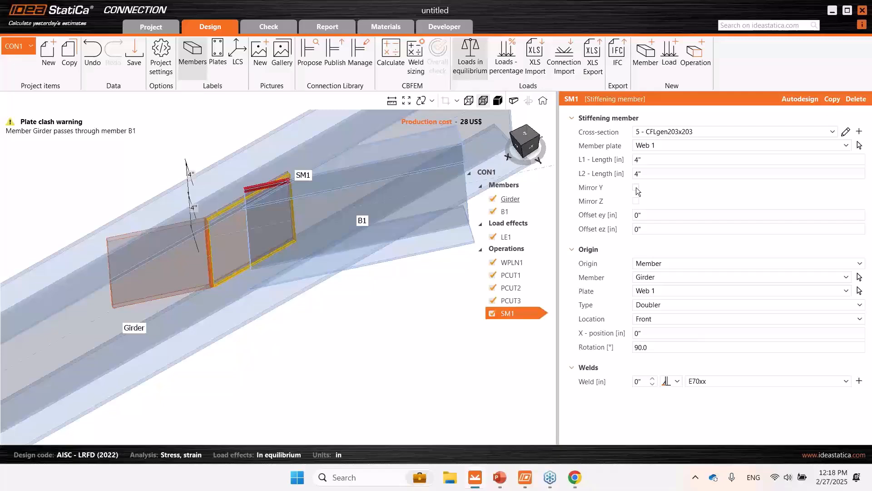
pyautogui.click(636, 187)
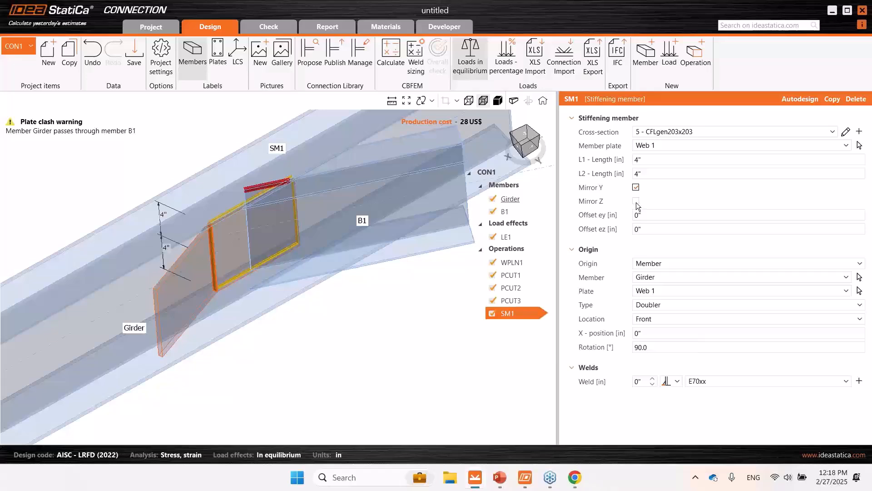
pyautogui.moveTo(233, 278); pyautogui.dragTo(212, 275, button='middle')
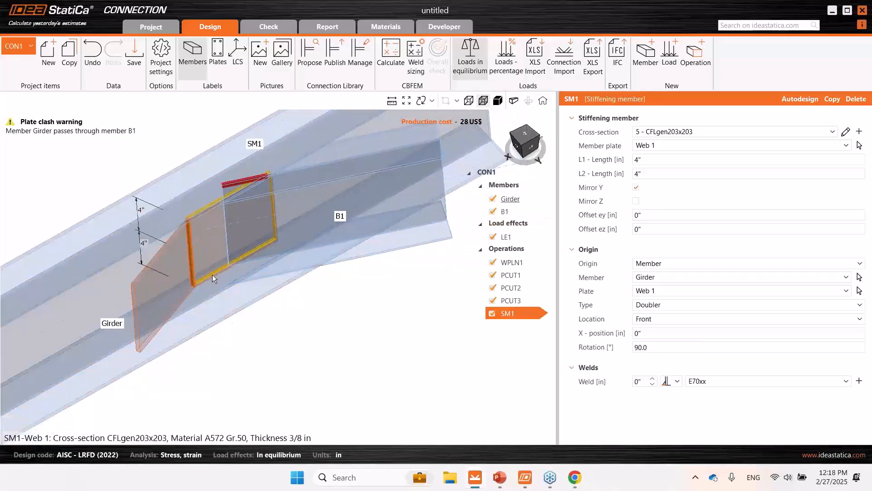
pyautogui.click(638, 202)
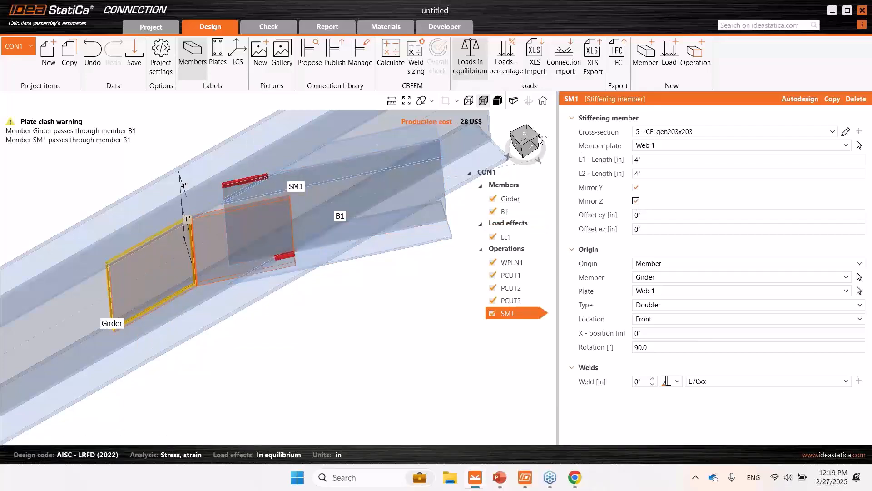
# - Check SM1 against B1's web from above and set its X-position to -1/8"
pyautogui.click(524, 138)
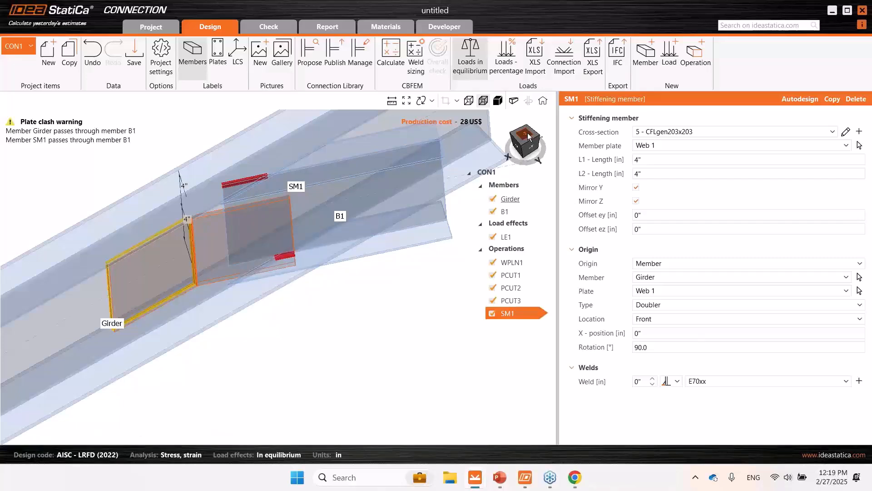
pyautogui.click(523, 137)
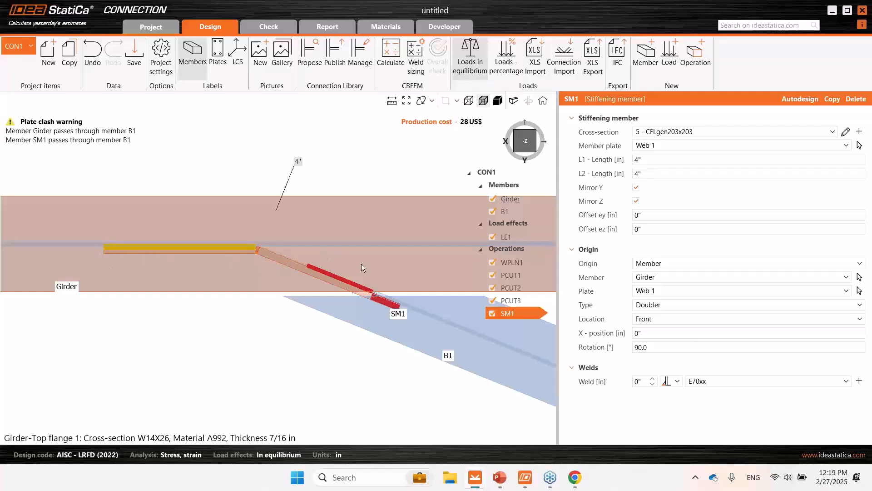
pyautogui.scroll(3, 383, 298)
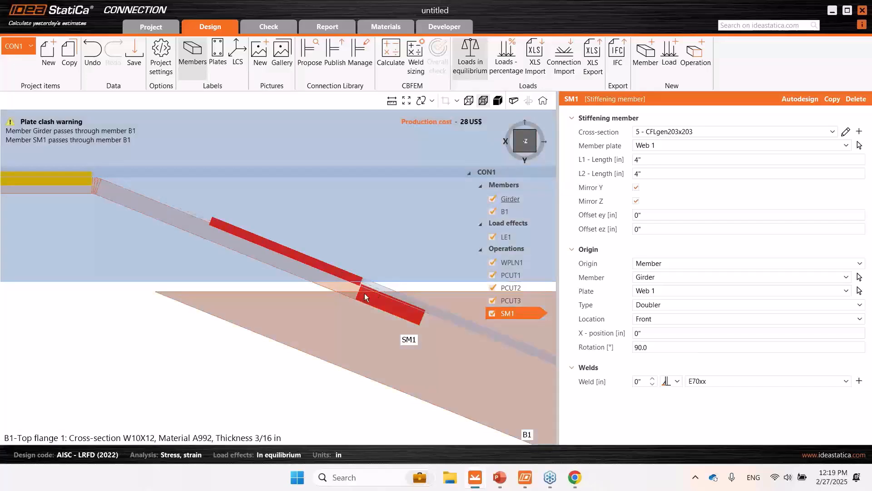
pyautogui.scroll(5, 364, 293)
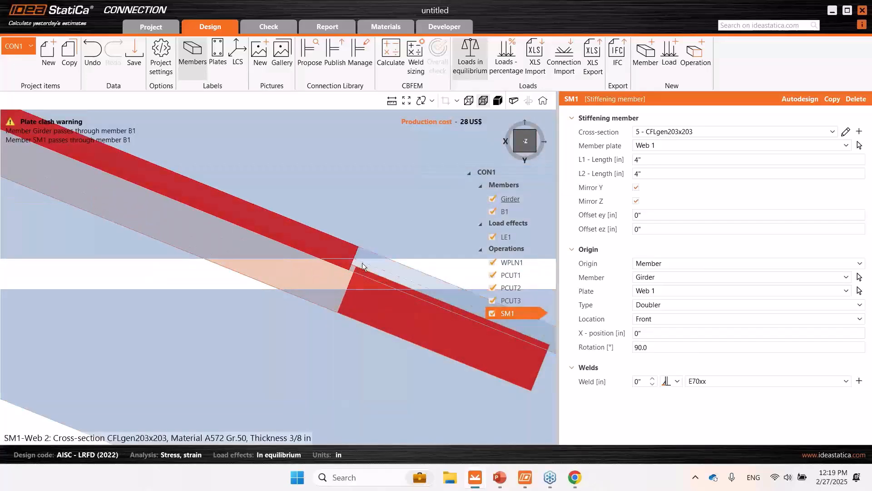
pyautogui.scroll(-3, 333, 274)
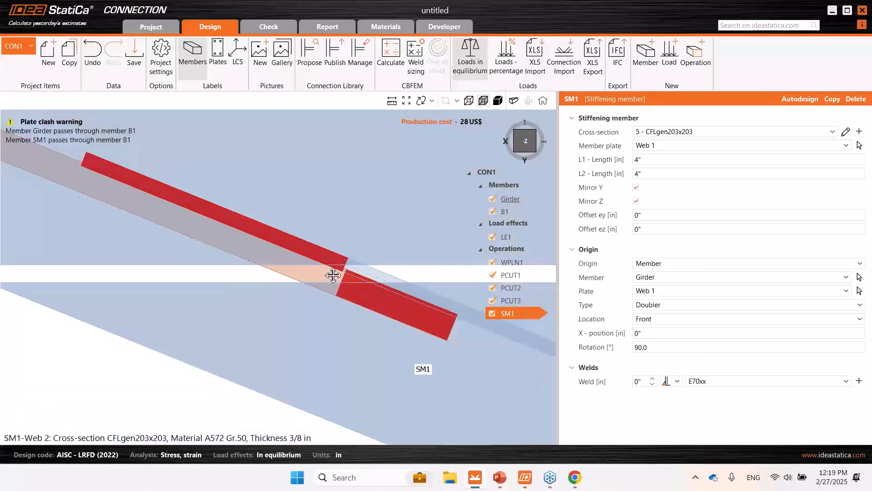
pyautogui.scroll(2, 372, 296)
pyautogui.click(671, 335)
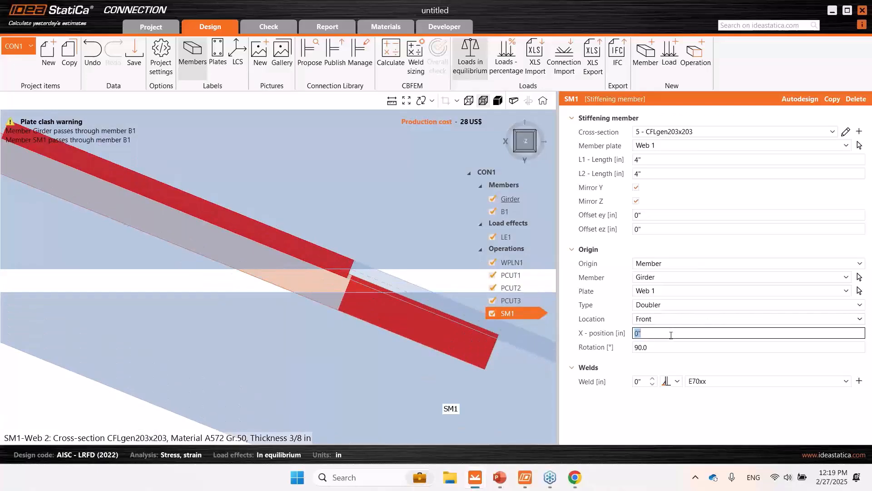
pyautogui.write('-1/8')
pyautogui.click(678, 347)
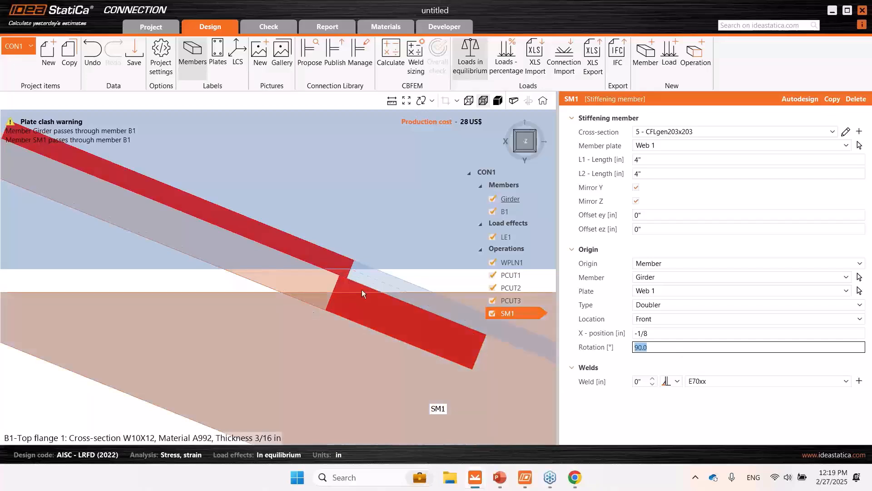
# - Viewing the connection from the side, set SM1's L1 length to 5" and L2 length to 1"
pyautogui.scroll(-1, 361, 274)
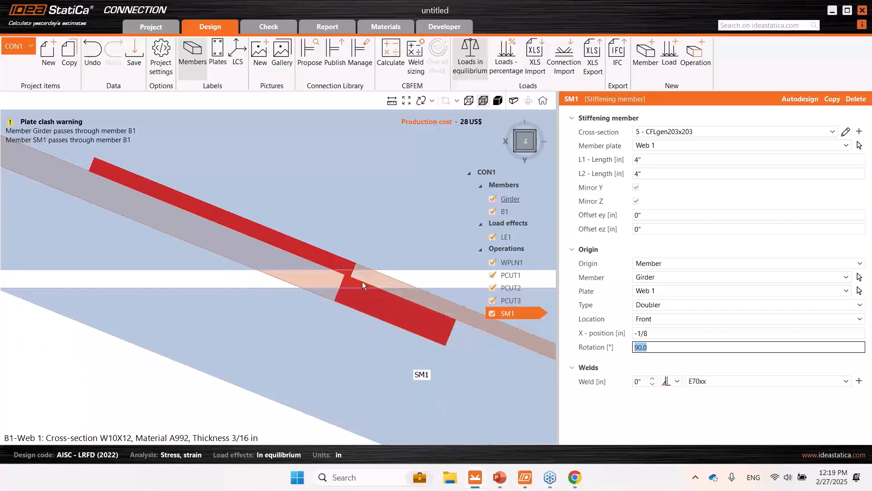
pyautogui.scroll(-2, 368, 278)
pyautogui.moveTo(340, 323); pyautogui.dragTo(335, 279, button='right')
pyautogui.click(526, 144)
pyautogui.scroll(3, 317, 282)
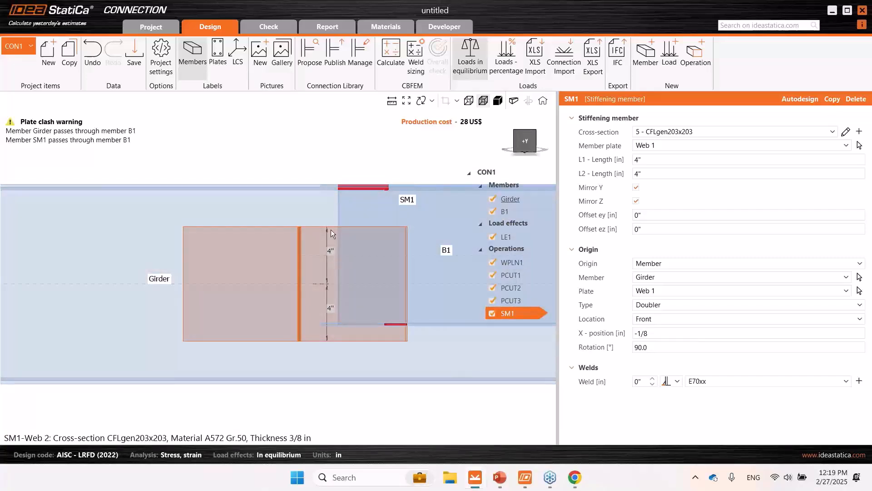
pyautogui.click(662, 159)
pyautogui.write('5')
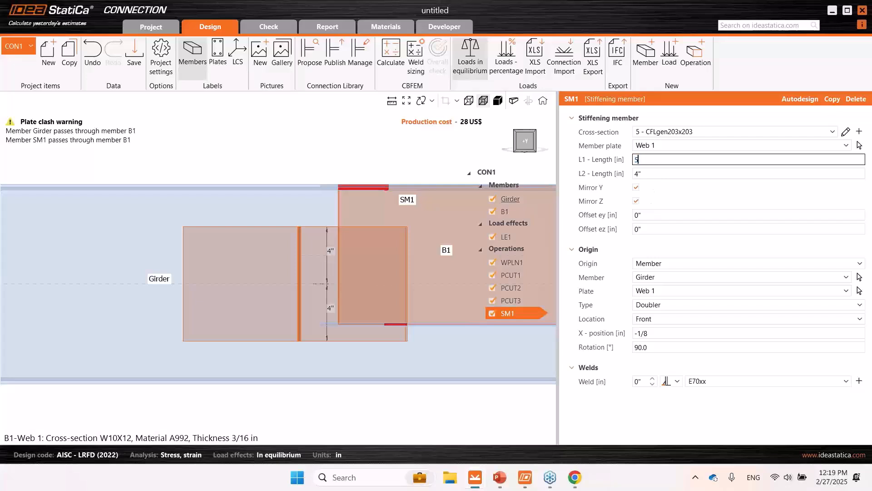
pyautogui.click(659, 174)
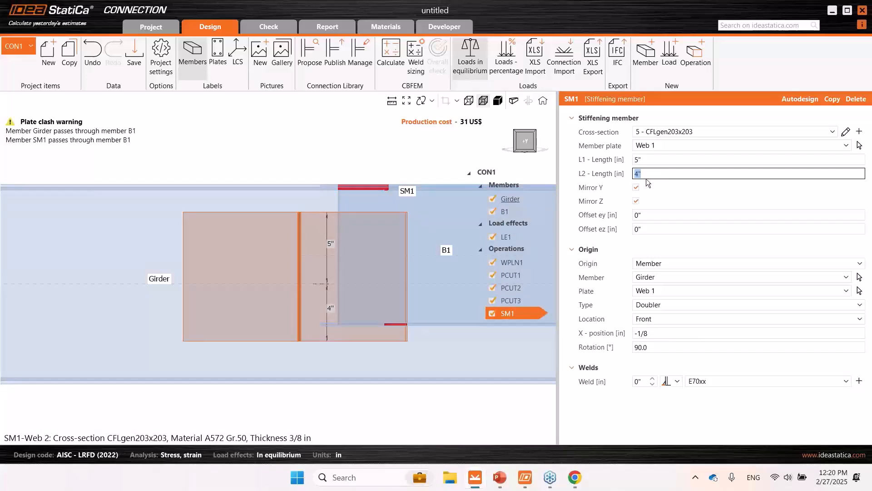
pyautogui.write('1')
pyautogui.click(659, 160)
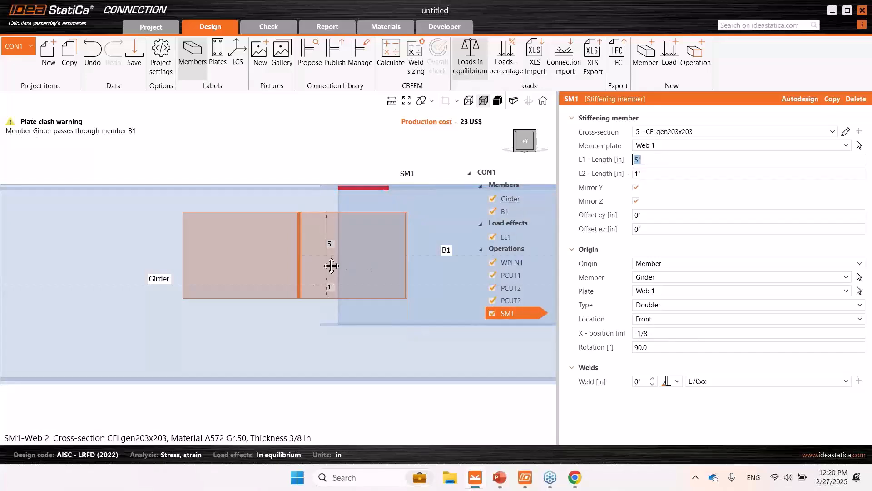
# - Check SM1 against B1 from the side and at an angle, and add an opening operation on B1's Web 1
pyautogui.moveTo(331, 263); pyautogui.dragTo(292, 259, button='middle')
pyautogui.scroll(-2, 291, 251)
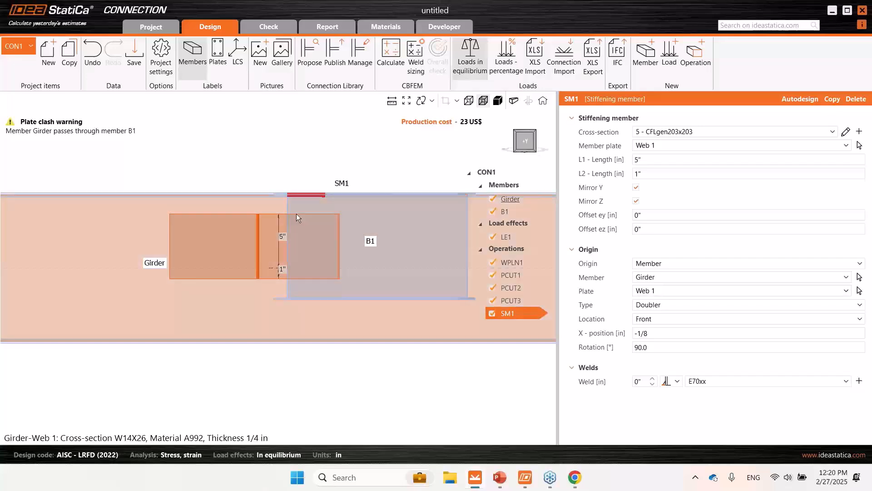
pyautogui.scroll(1, 299, 210)
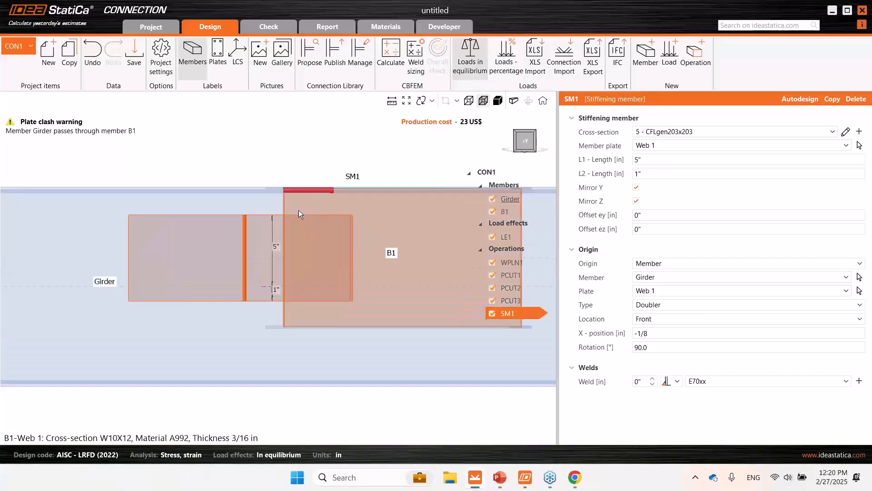
pyautogui.moveTo(298, 210); pyautogui.dragTo(328, 194, button='right')
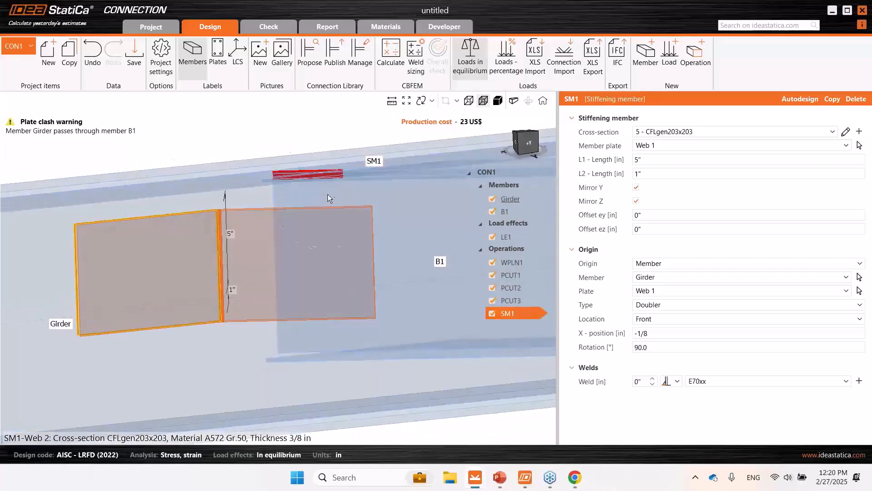
pyautogui.click(695, 57)
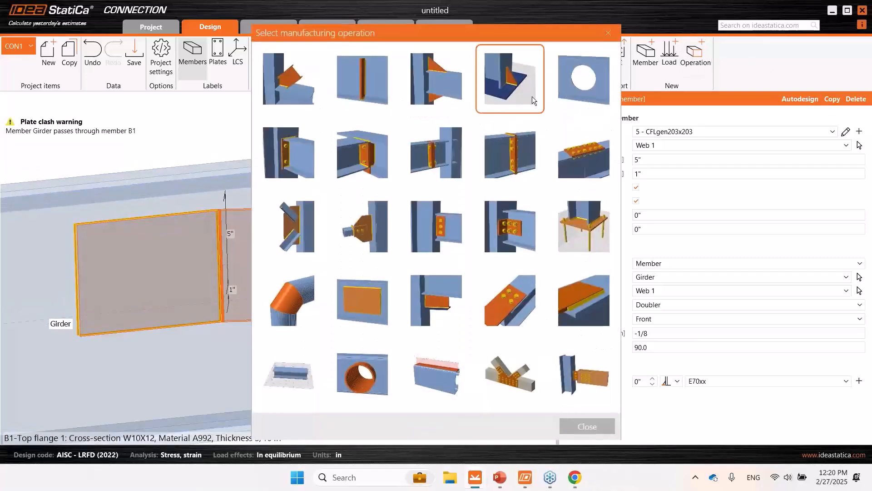
pyautogui.click(570, 82)
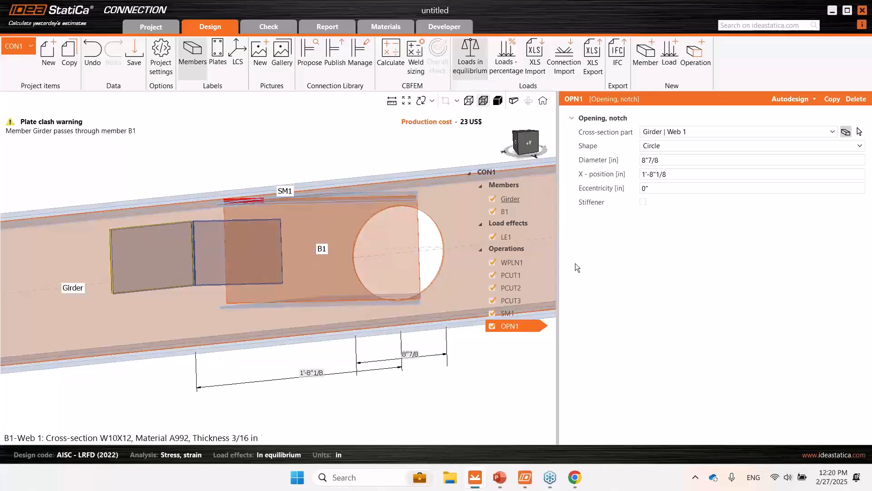
pyautogui.click(677, 133)
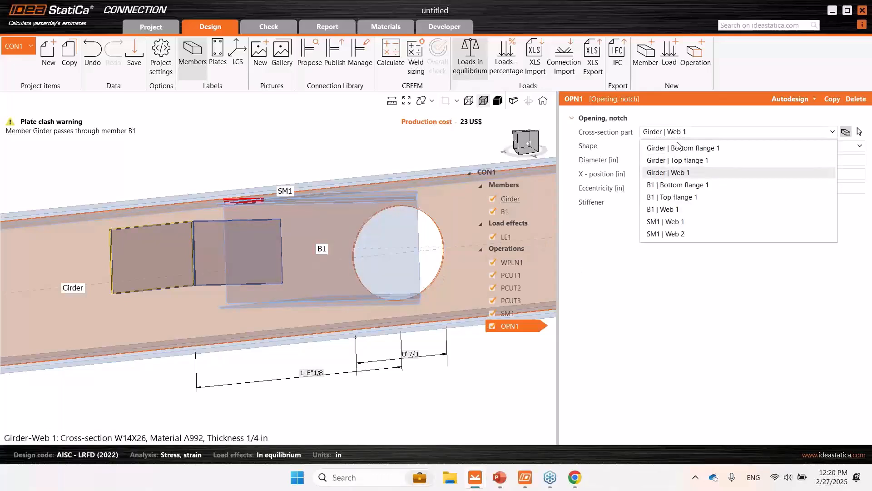
pyautogui.click(679, 209)
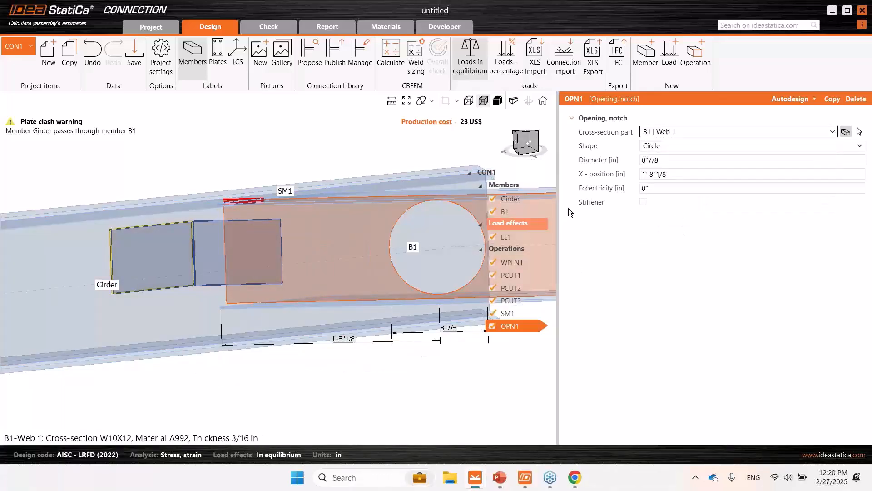
# - Change the opening on B1's web to a notch and locate it at the rear
pyautogui.click(664, 146)
pyautogui.click(661, 198)
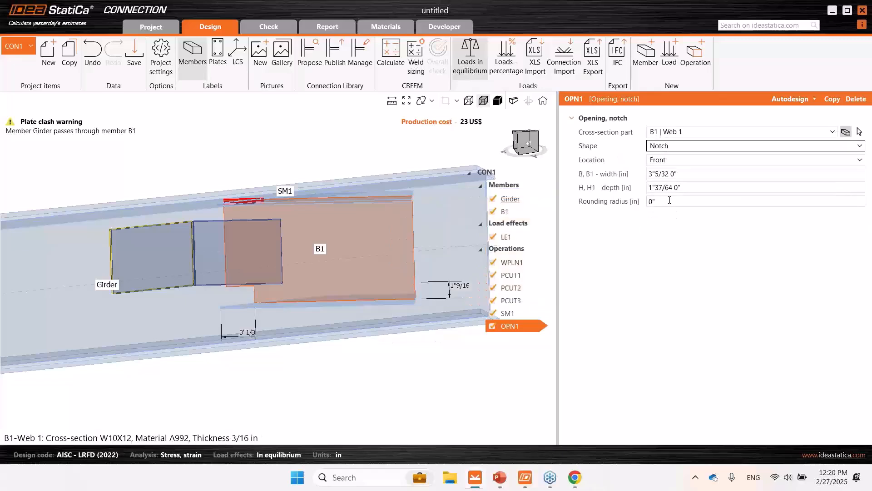
pyautogui.moveTo(260, 274); pyautogui.dragTo(279, 267, button='middle')
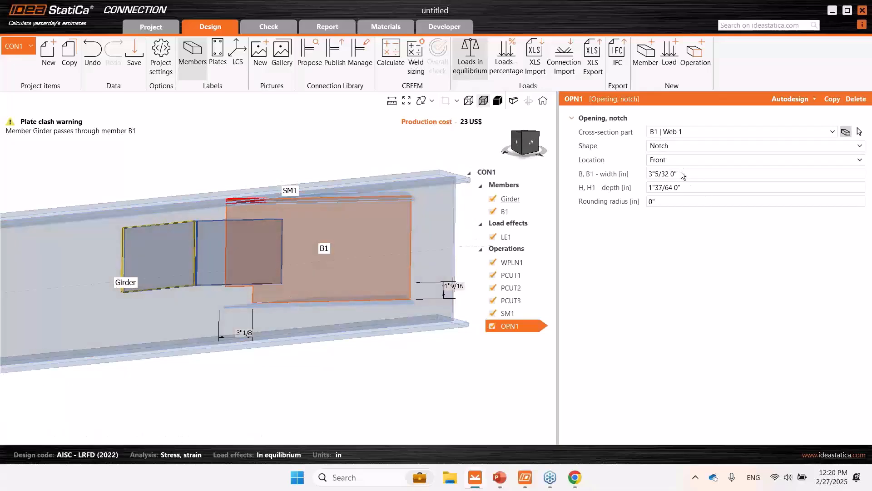
pyautogui.click(666, 162)
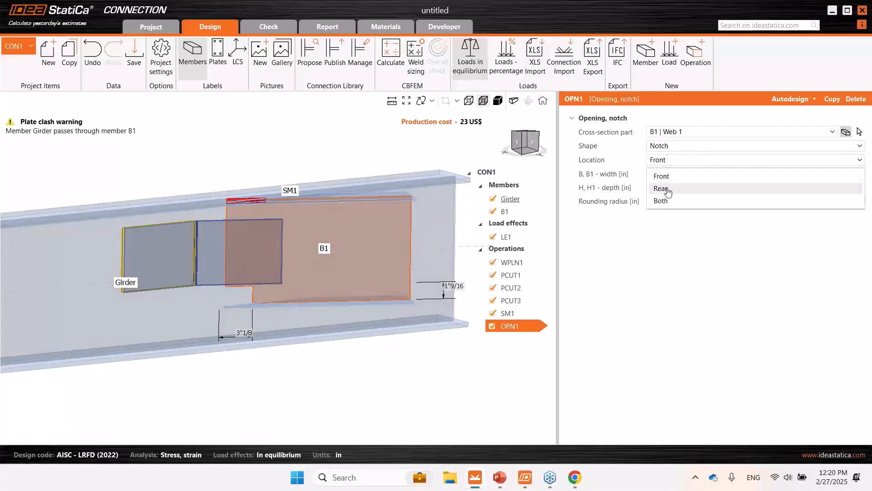
pyautogui.click(668, 186)
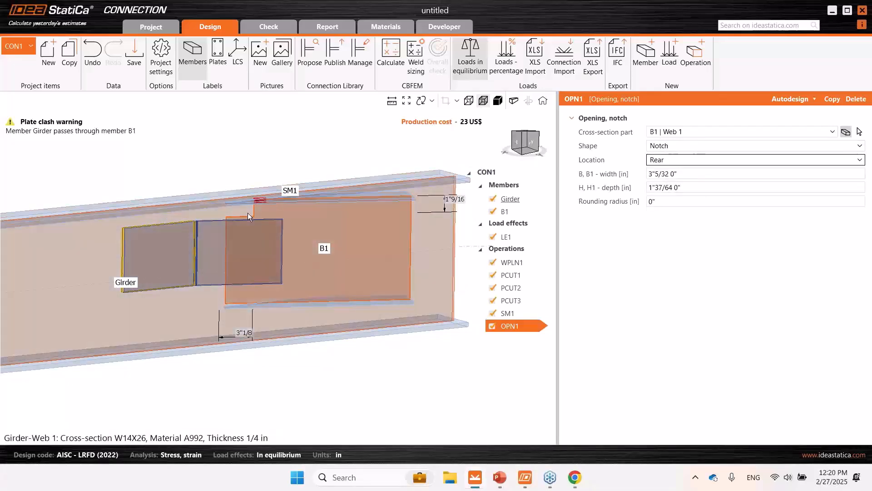
# - Size B1's web notch 5 1/2" wide and 1" deep, with a 1/2" rounding radius
pyautogui.scroll(3, 247, 213)
pyautogui.moveTo(248, 212)
pyautogui.mouseDown(button='middle')
pyautogui.moveTo(237, 195)
pyautogui.moveTo(233, 203)
pyautogui.mouseUp(button='middle')
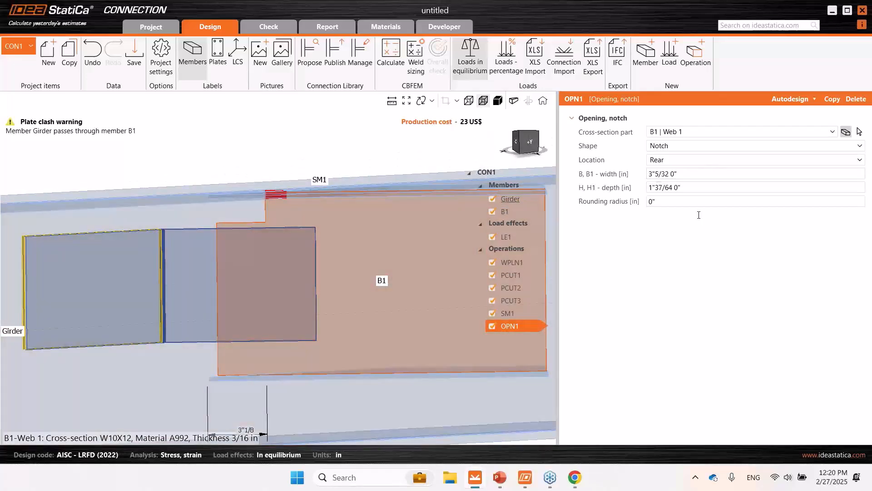
pyautogui.click(668, 174)
pyautogui.write('5.5')
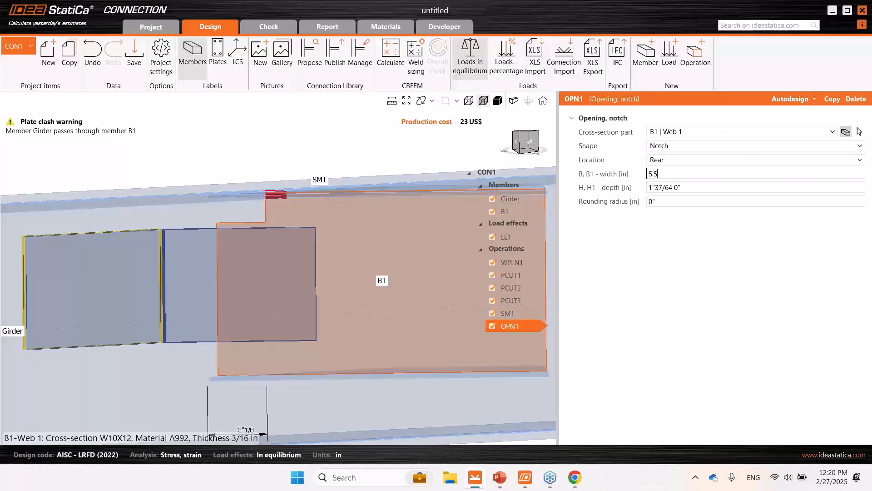
pyautogui.click(690, 187)
pyautogui.write('1')
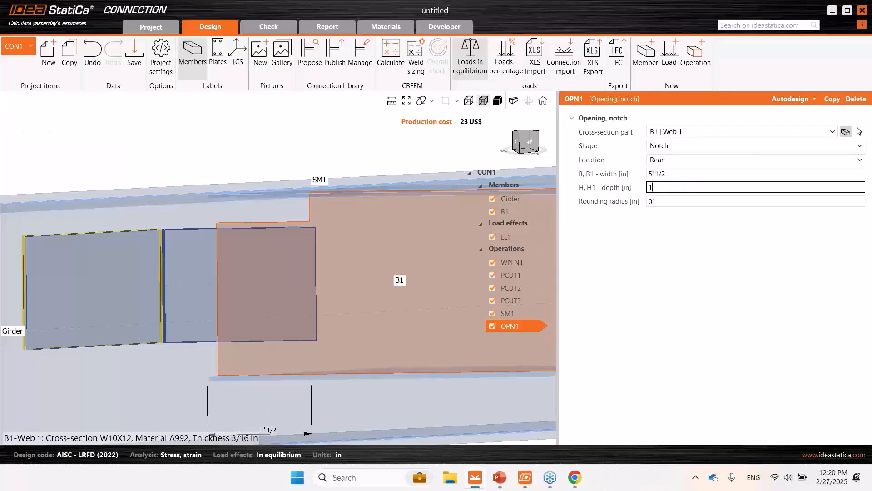
pyautogui.click(694, 282)
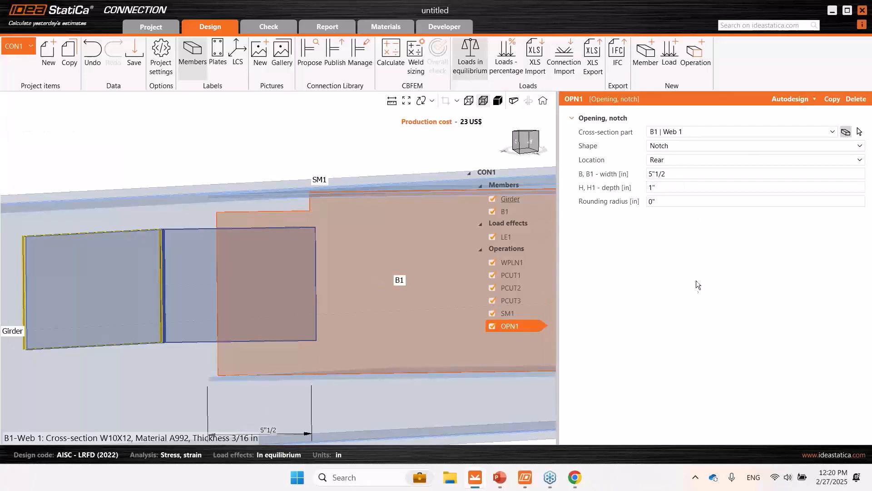
pyautogui.click(684, 201)
pyautogui.write('1/2')
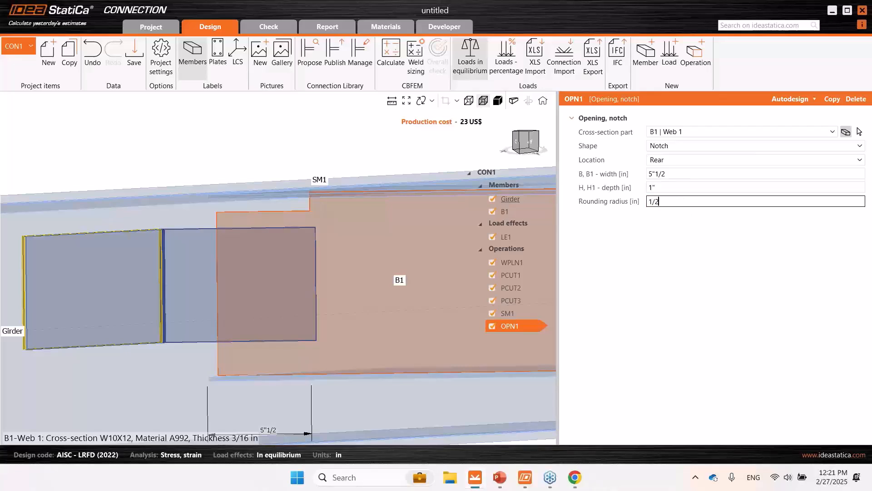
pyautogui.click(596, 269)
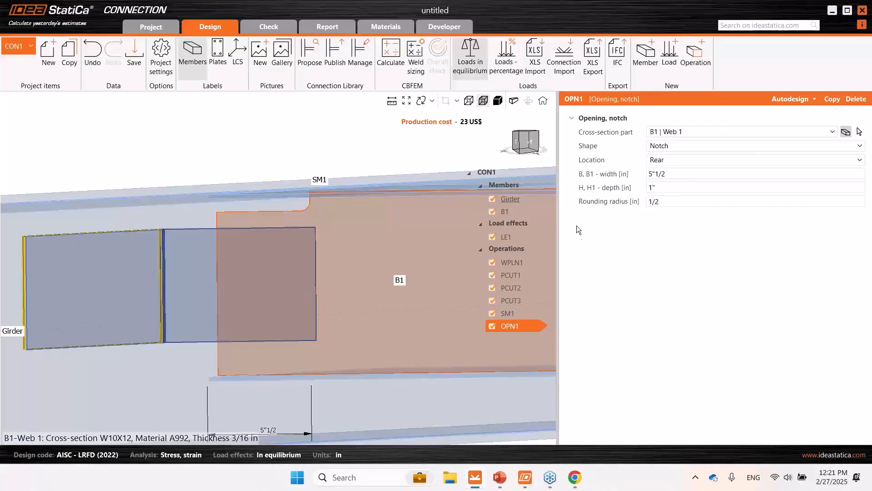
# - Show the model as solid and remove the weld joining SM1 to the girder web
pyautogui.moveTo(268, 240); pyautogui.dragTo(259, 266, button='right')
pyautogui.moveTo(303, 243); pyautogui.dragTo(229, 210, button='right')
pyautogui.click(483, 101)
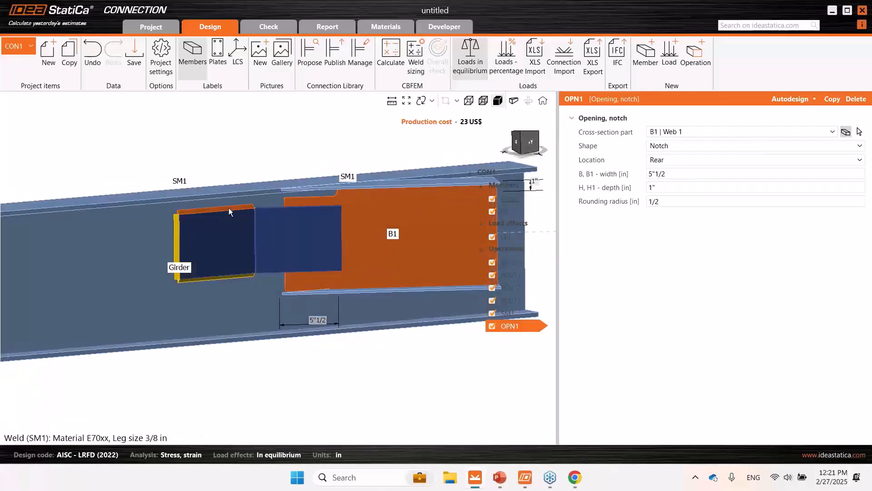
pyautogui.click(223, 208)
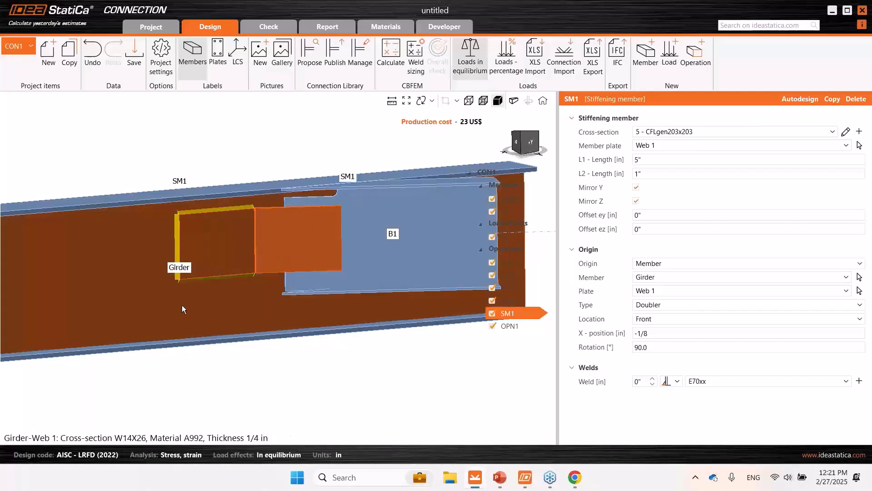
pyautogui.click(678, 385)
pyautogui.click(618, 463)
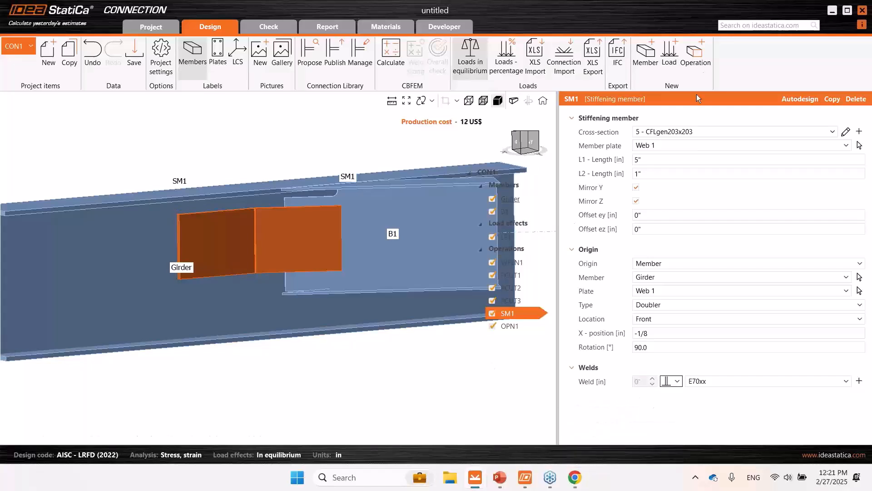
# - Add a bolted fastener grid connecting SM1's Web 1 to the girder's Web 1
pyautogui.click(698, 57)
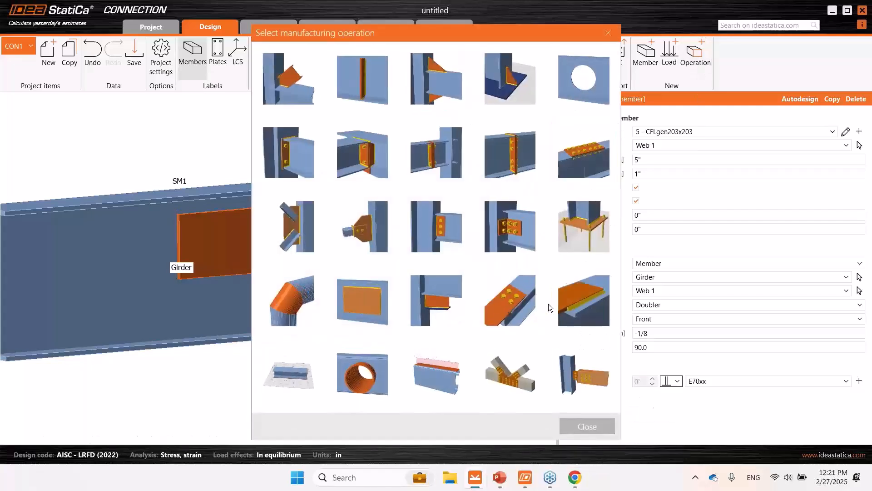
pyautogui.click(517, 296)
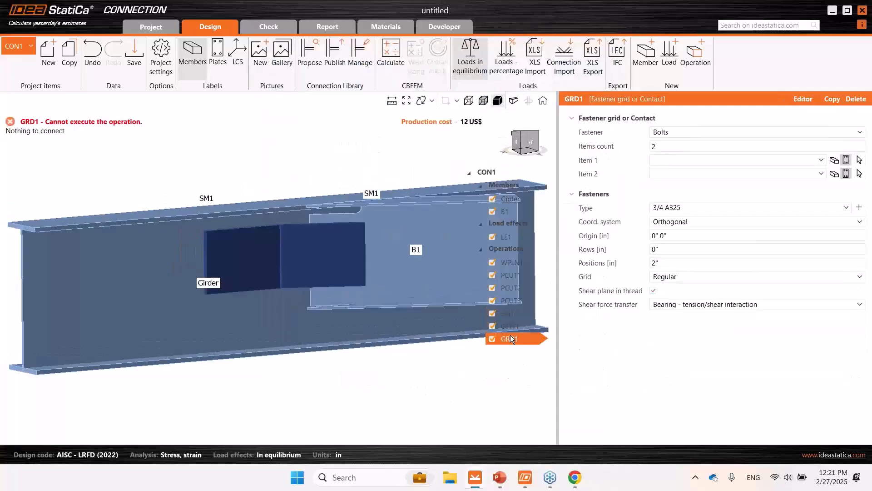
pyautogui.scroll(-2, 242, 277)
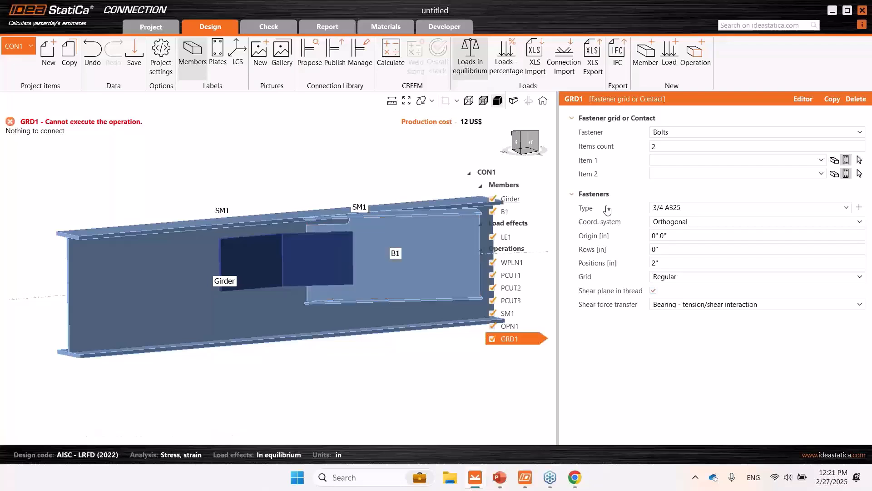
pyautogui.click(836, 161)
pyautogui.click(835, 175)
pyautogui.click(859, 161)
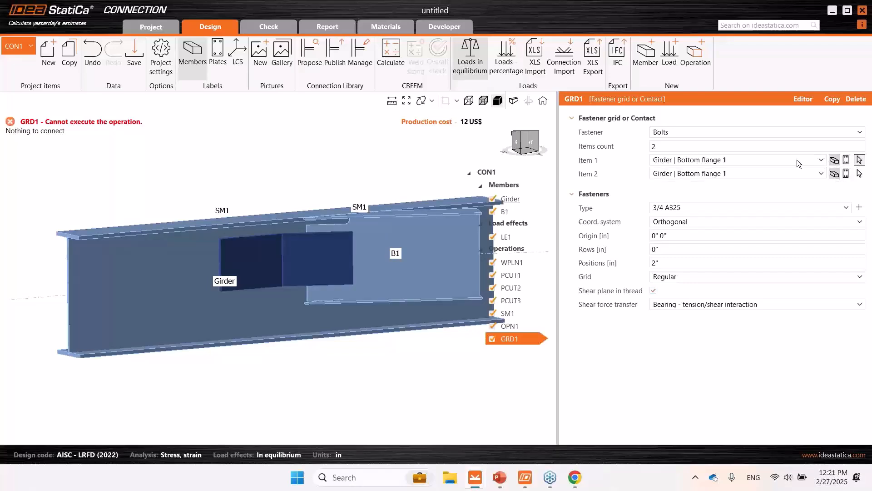
pyautogui.click(248, 259)
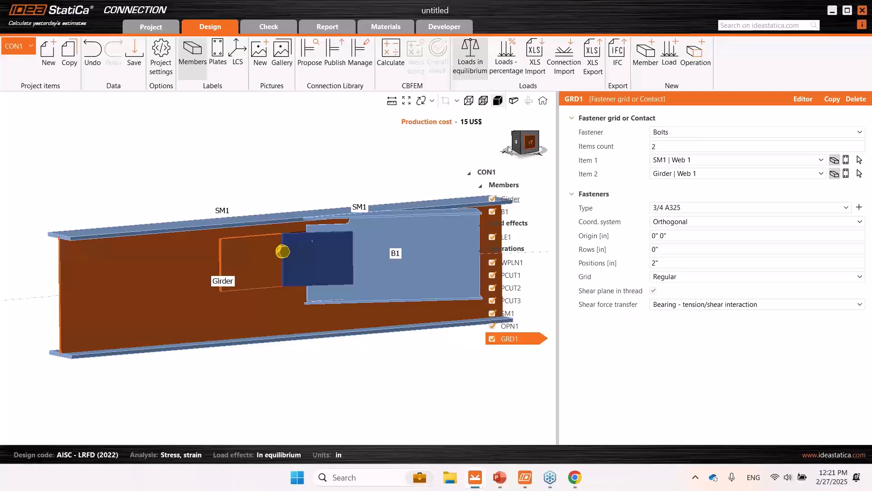
# - Set the bolt grid's row offset to -1"
pyautogui.click(682, 249)
pyautogui.write('-1')
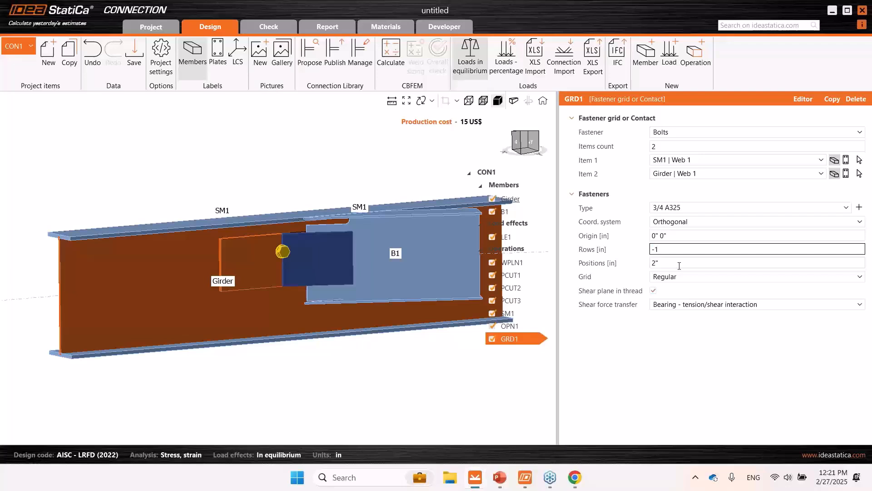
pyautogui.click(679, 266)
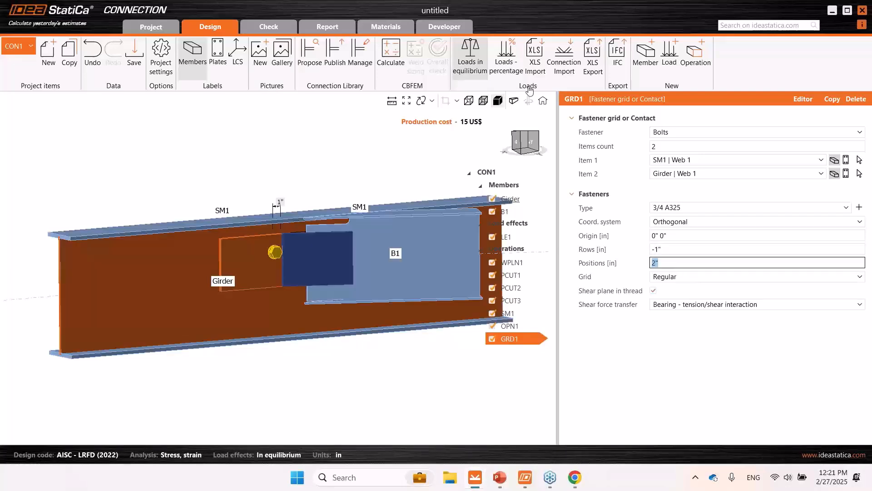
# - View the connection transparently from the side and set the bolt grid's row offset to -1 1/2"
pyautogui.click(481, 103)
pyautogui.click(530, 143)
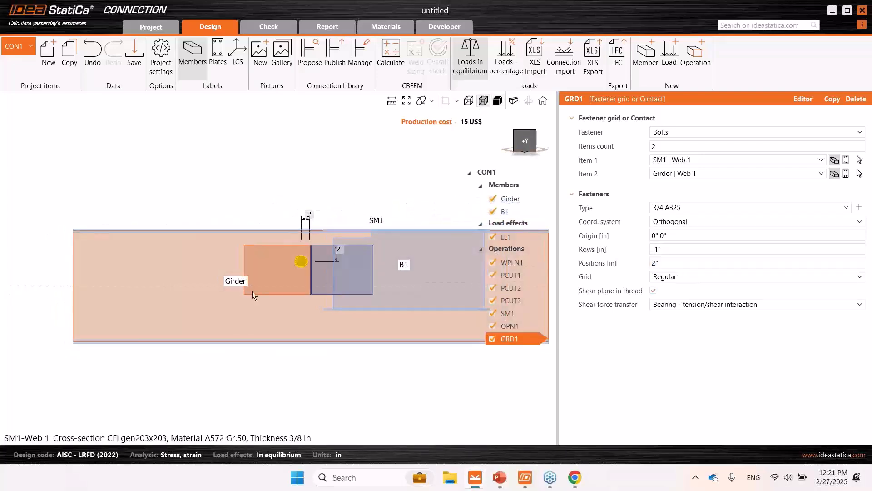
pyautogui.scroll(5, 326, 260)
pyautogui.click(669, 250)
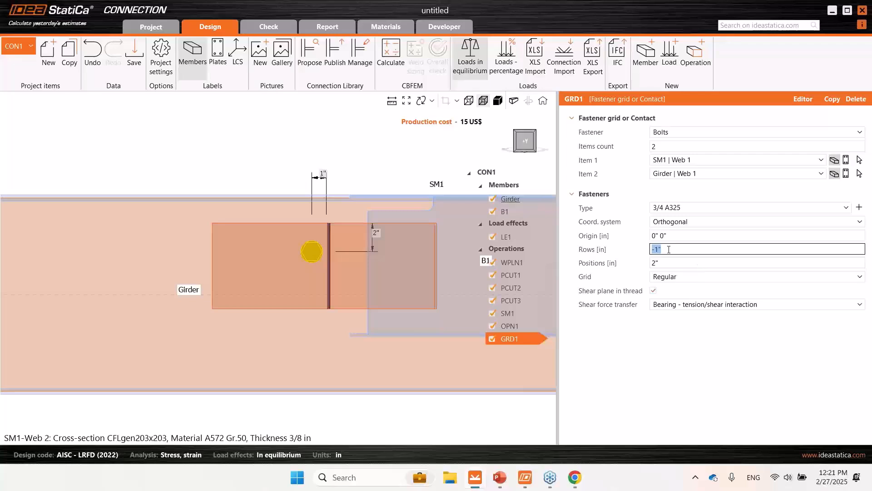
pyautogui.write('-1.5')
pyautogui.click(673, 262)
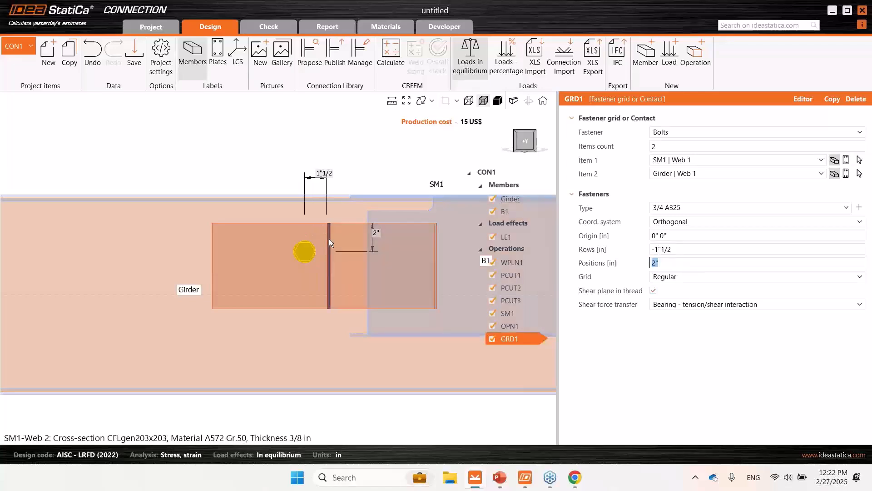
# - Add a second bolt row on the girder leg of SM1 at a spacing of -3"
pyautogui.click(714, 249)
pyautogui.click(714, 248)
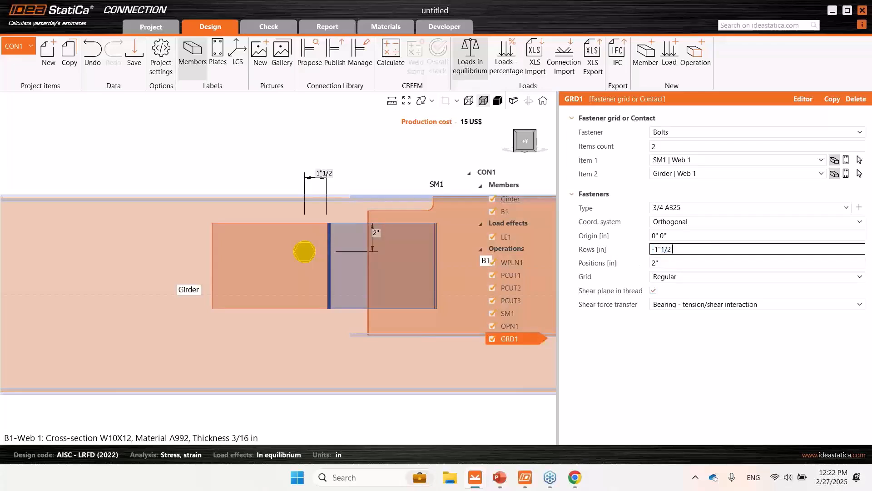
pyautogui.click(709, 260)
pyautogui.click(673, 250)
pyautogui.click(674, 250)
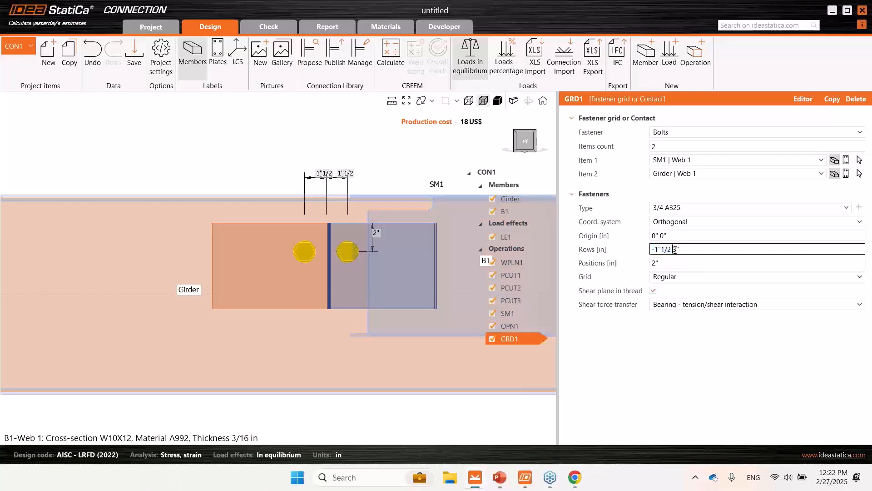
# - Set the bolt grid's positions to 1 1/2" and 3" for two bolts in each row on the girder leg
pyautogui.click(669, 264)
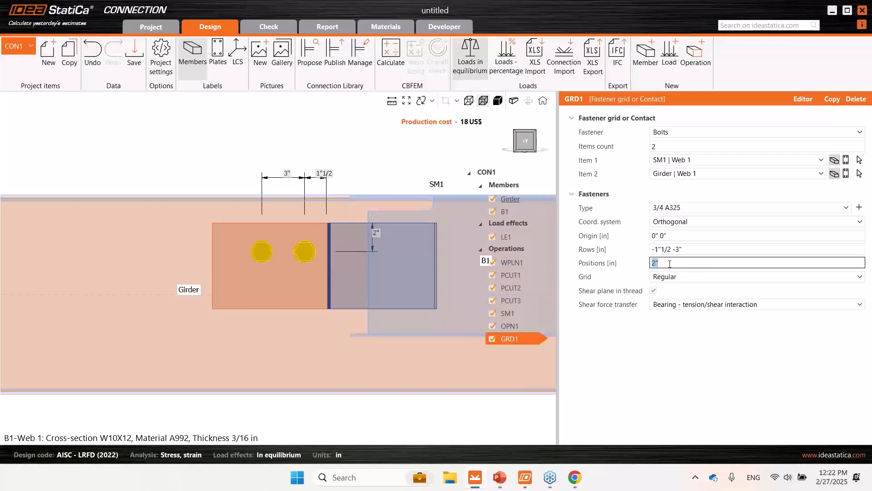
pyautogui.write('1"1/')
pyautogui.click(688, 250)
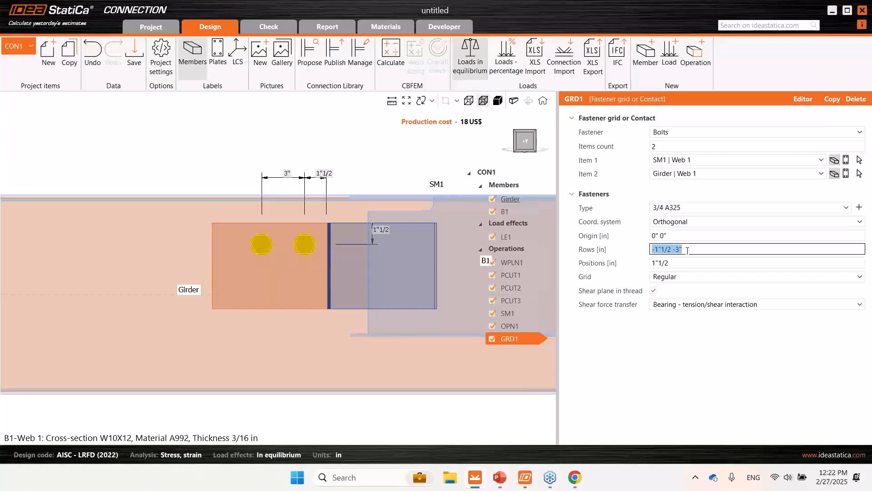
pyautogui.click(693, 261)
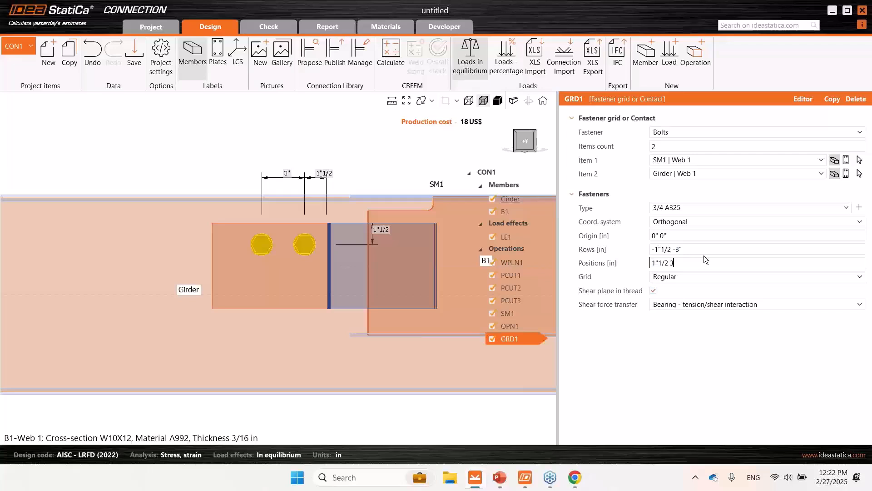
pyautogui.click(708, 250)
# - Show the connection in solid view and add a general weld or contact operation
pyautogui.scroll(-3, 338, 220)
pyautogui.moveTo(312, 252); pyautogui.dragTo(353, 283, button='middle')
pyautogui.moveTo(328, 271); pyautogui.dragTo(295, 291, button='middle')
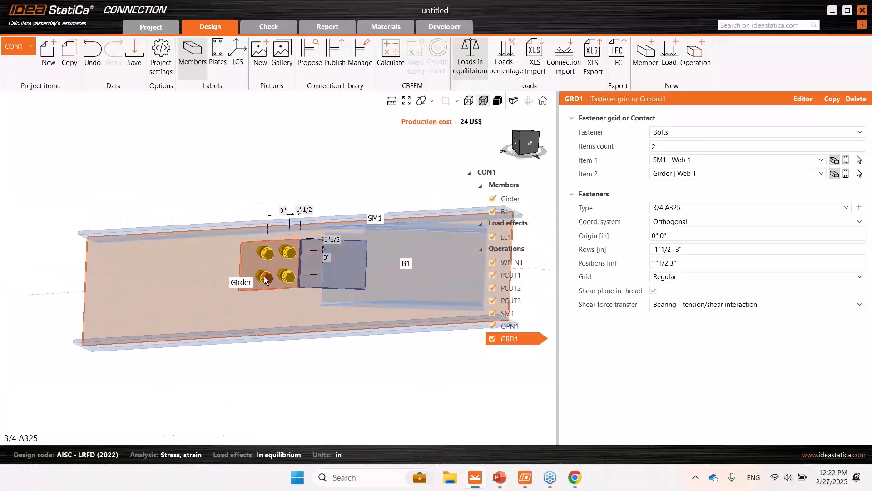
pyautogui.moveTo(340, 271); pyautogui.dragTo(333, 293, button='middle')
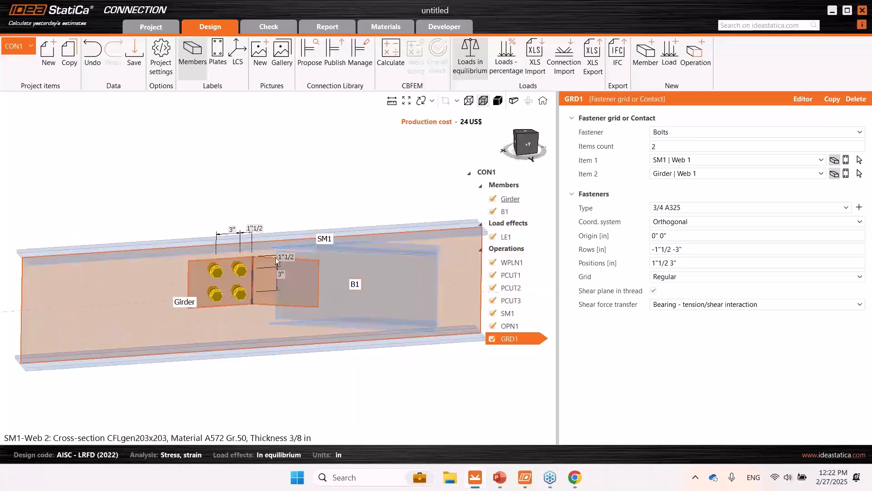
pyautogui.click(498, 100)
pyautogui.scroll(3, 304, 273)
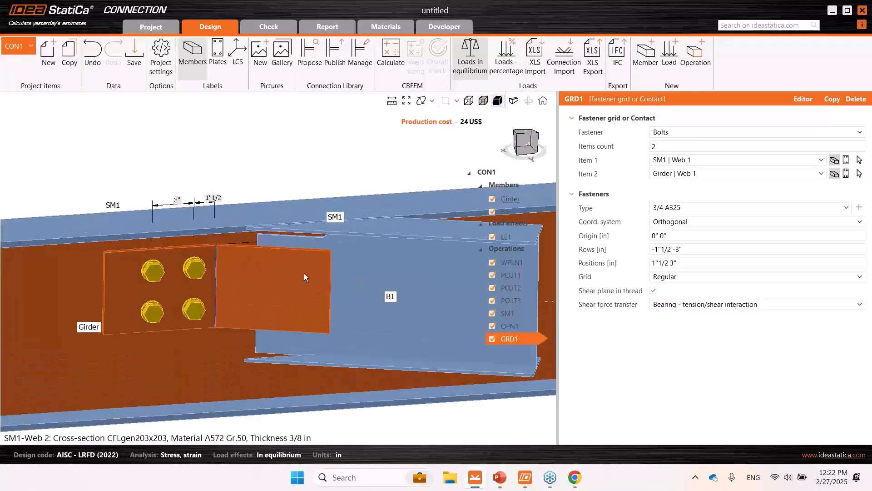
pyautogui.scroll(-2, 304, 273)
pyautogui.keyDown('ctrl'); pyautogui.click(317, 265); pyautogui.keyUp('ctrl')
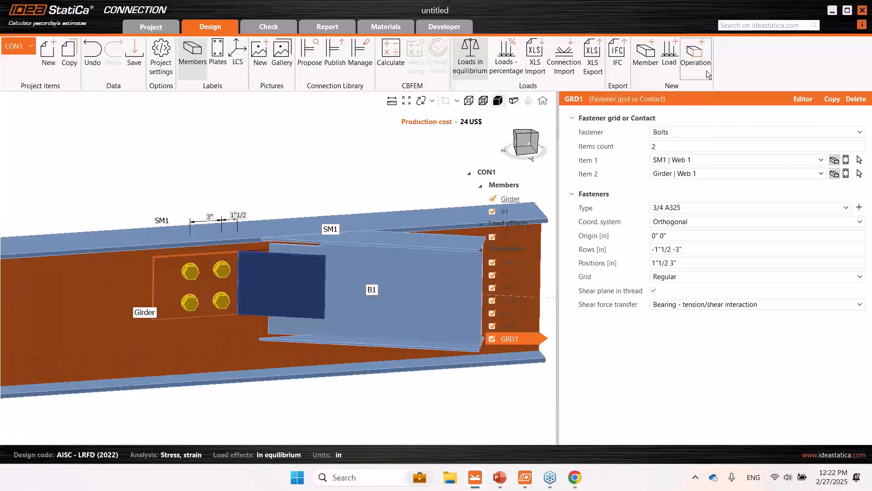
pyautogui.click(695, 57)
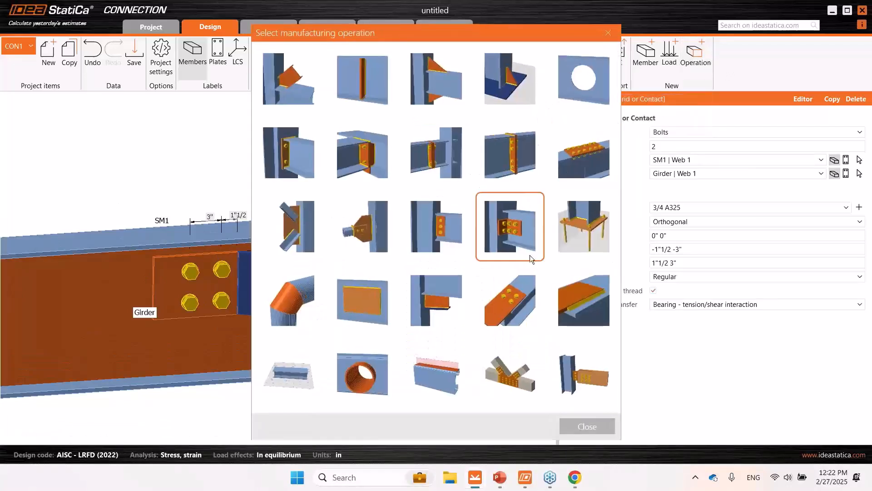
pyautogui.click(573, 301)
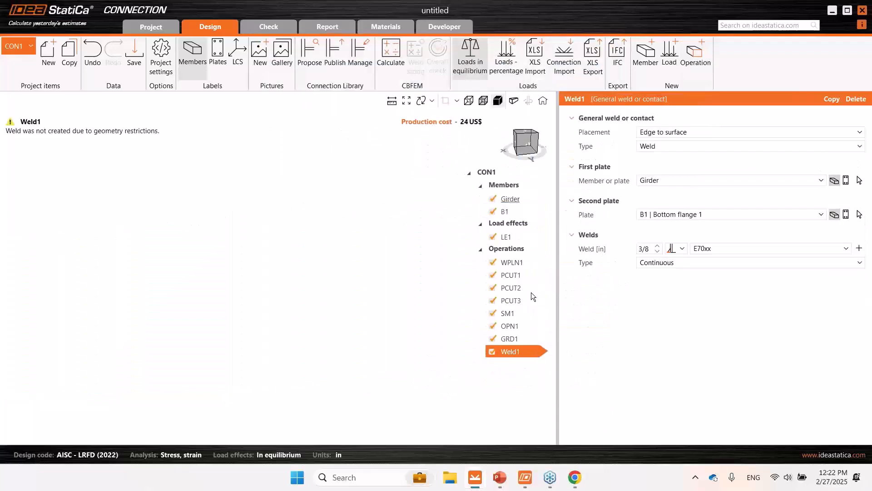
# - Assign the weld's first plate to SM1 Web 2 and its second plate to B1 Web 1
pyautogui.click(860, 180)
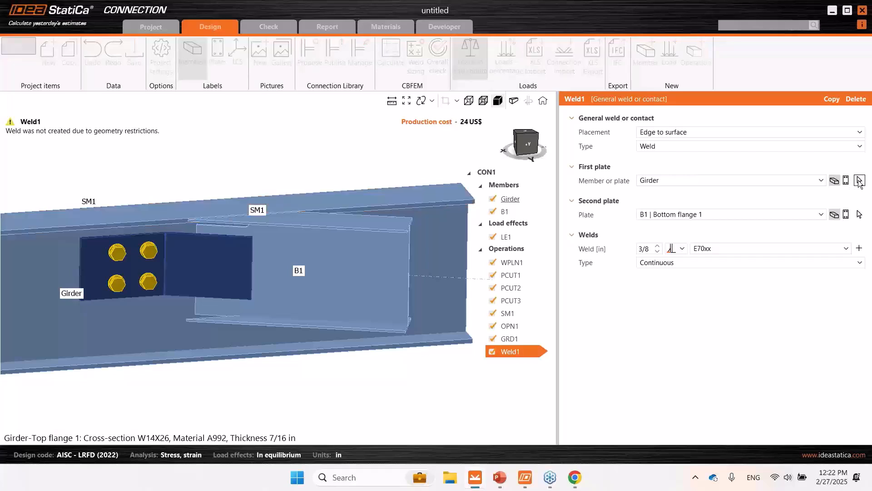
pyautogui.click(233, 271)
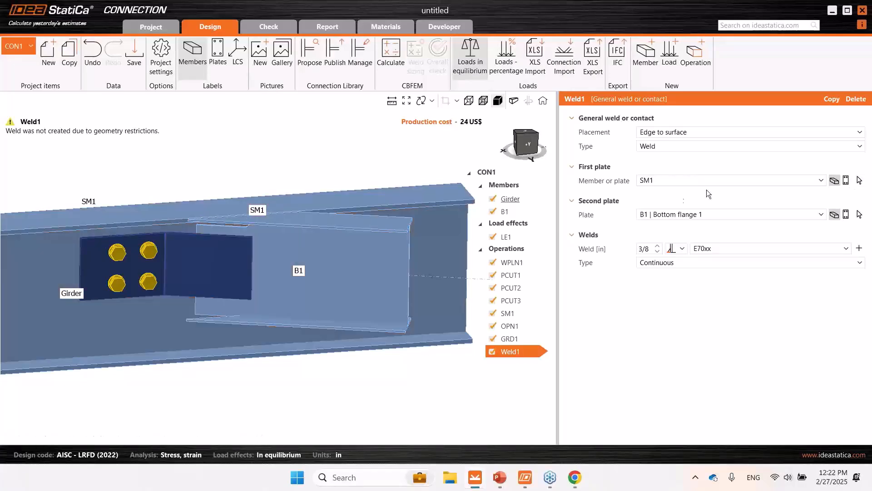
pyautogui.click(684, 182)
pyautogui.click(674, 317)
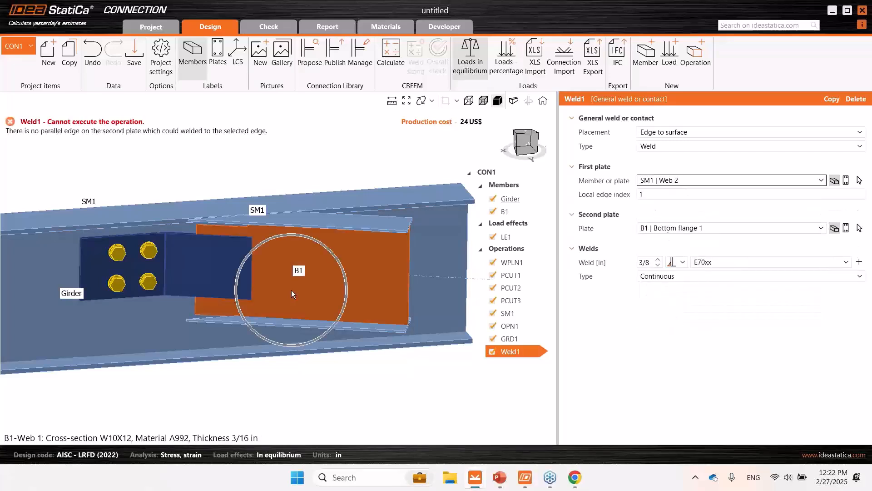
pyautogui.click(702, 227)
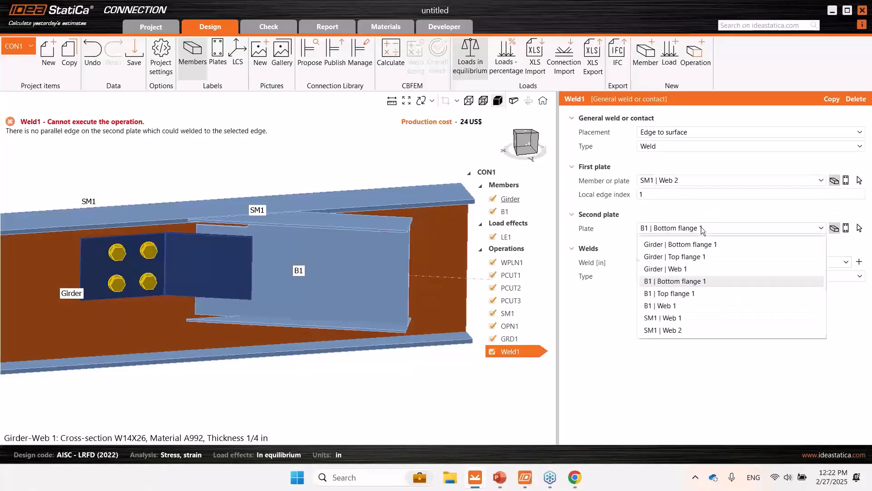
pyautogui.click(682, 306)
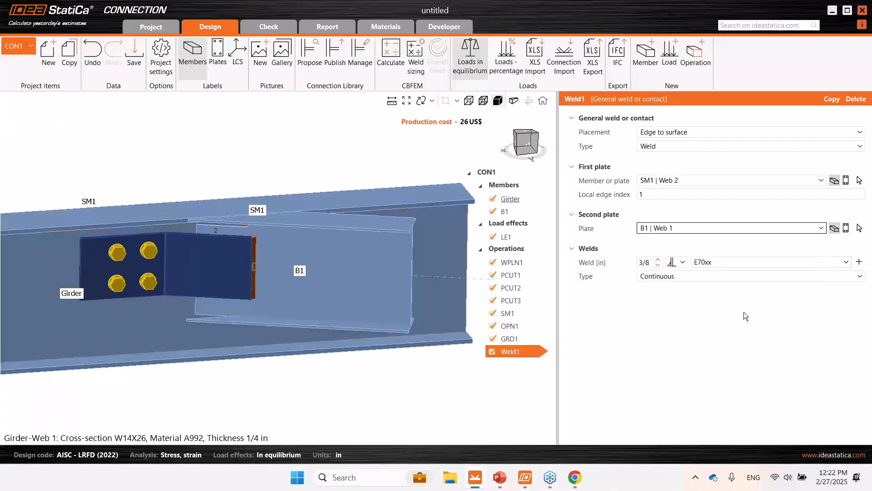
# - View the model transparently and extend the weld to local edges 1, 2 and 3 of the bent plate
pyautogui.click(484, 102)
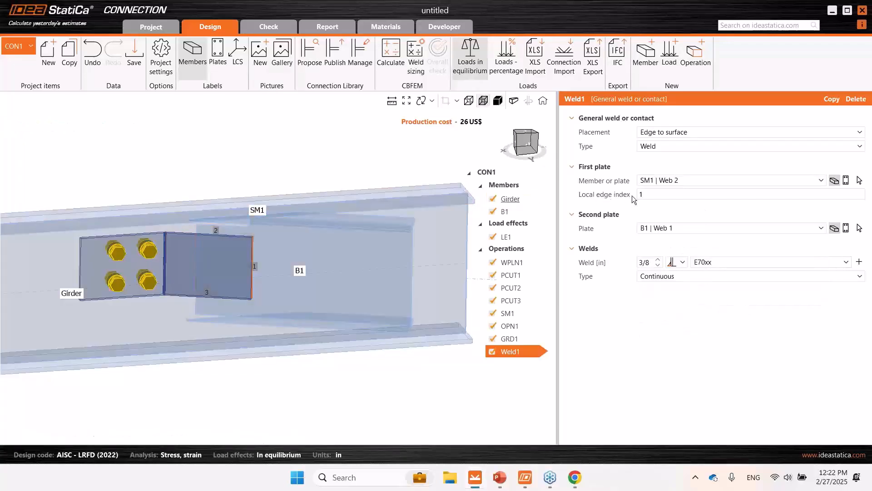
pyautogui.click(661, 193)
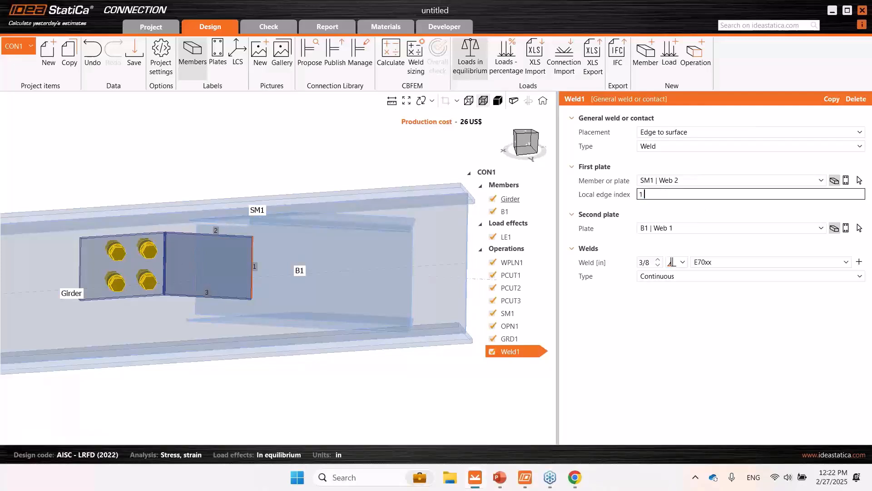
pyautogui.write('2 3')
pyautogui.click(671, 319)
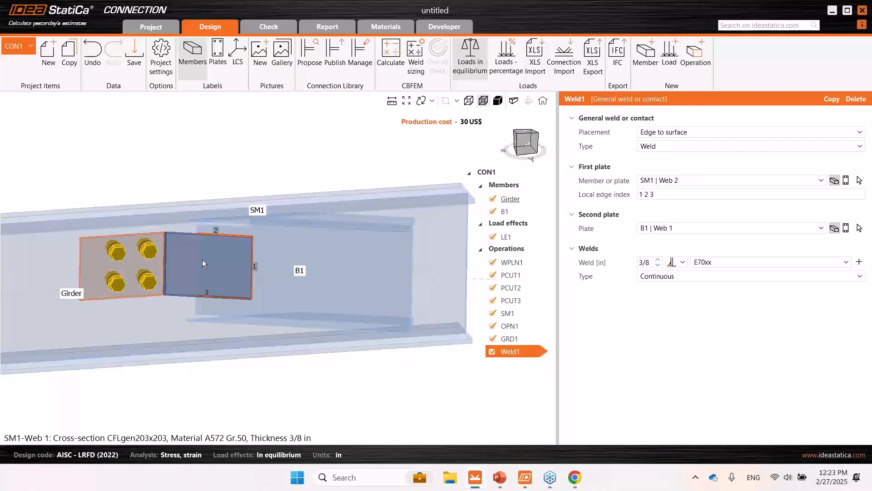
# - Return to solid view and set the bent plate's weld size to 1/4 in
pyautogui.click(498, 105)
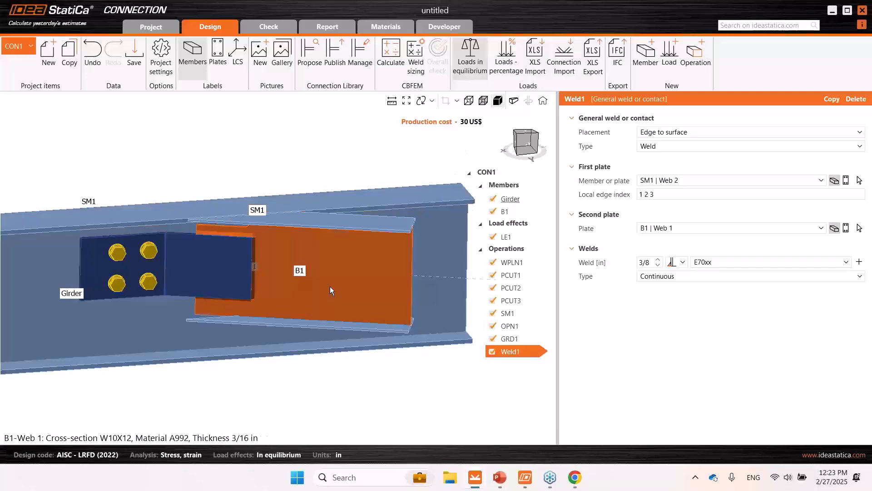
pyautogui.moveTo(305, 291); pyautogui.dragTo(315, 252, button='right')
pyautogui.doubleClick(646, 262)
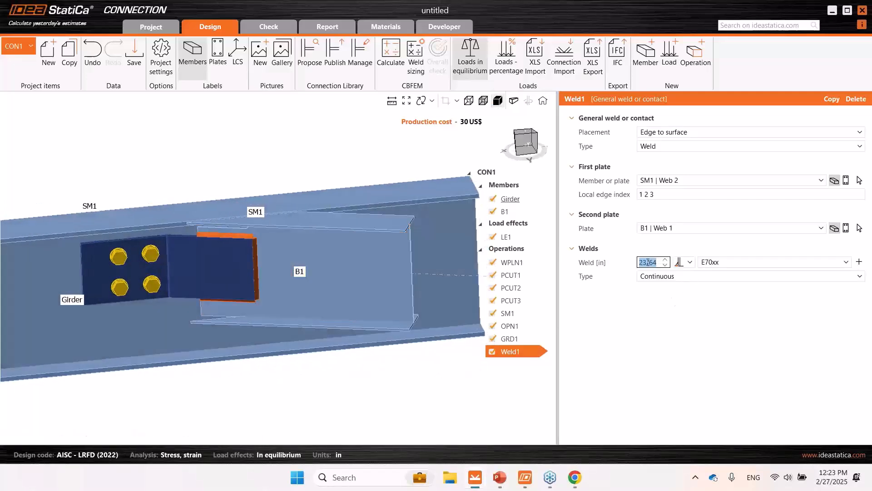
pyautogui.write('1/4')
pyautogui.click(677, 352)
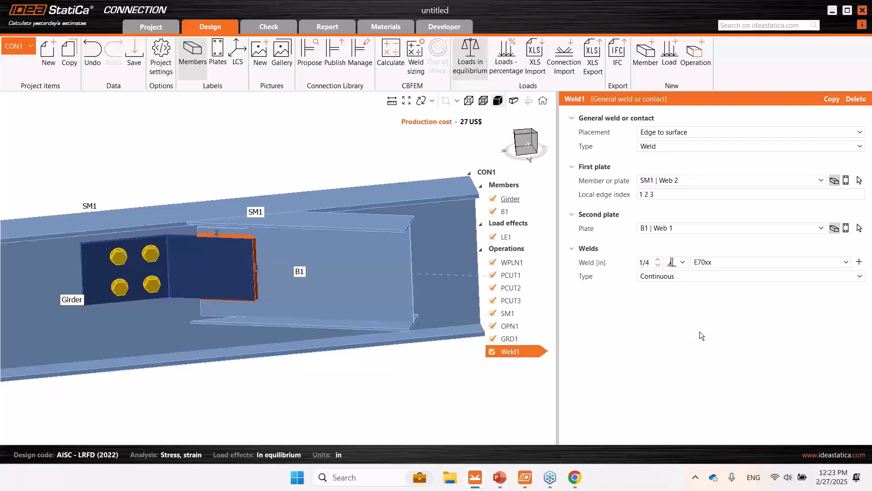
# - Open load effect LE1 and turn off the loads-in-equilibrium requirement
pyautogui.scroll(-2, 267, 296)
pyautogui.moveTo(267, 295); pyautogui.dragTo(330, 266, button='middle')
pyautogui.scroll(-2, 369, 302)
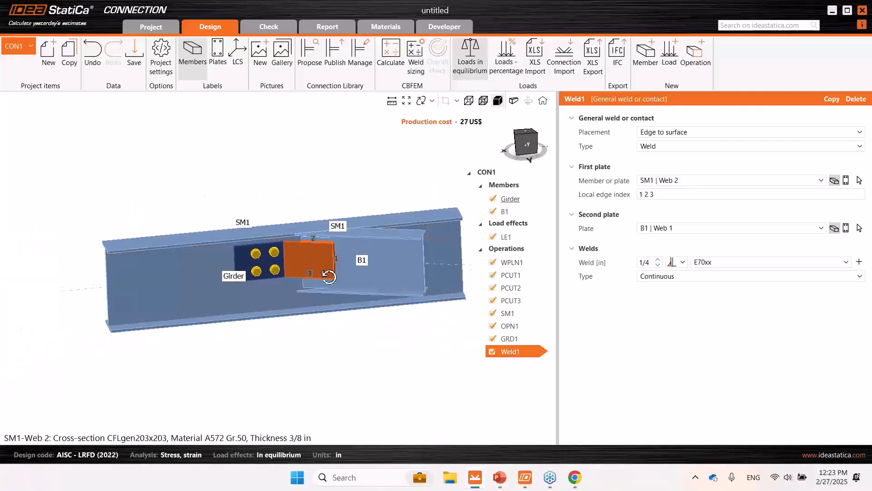
pyautogui.moveTo(328, 275)
pyautogui.mouseDown(button='right')
pyautogui.moveTo(322, 308)
pyautogui.moveTo(331, 278)
pyautogui.mouseUp(button='right')
pyautogui.click(505, 236)
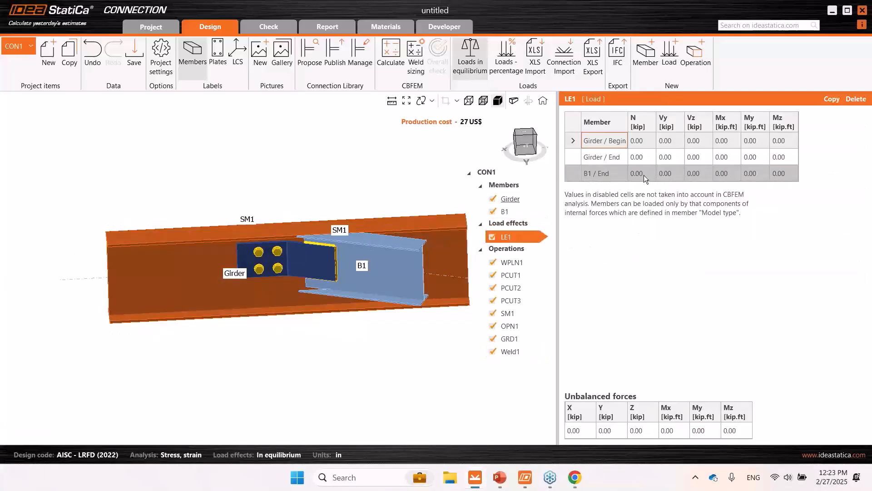
pyautogui.click(470, 57)
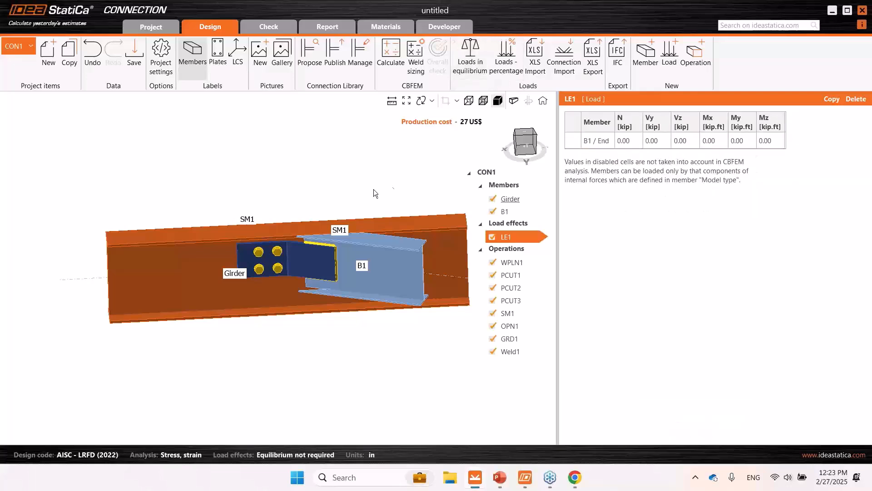
# - Apply a vertical shear Vz of -20 kip at the end of beam B1 in LE1
pyautogui.moveTo(373, 189); pyautogui.dragTo(305, 190, button='middle')
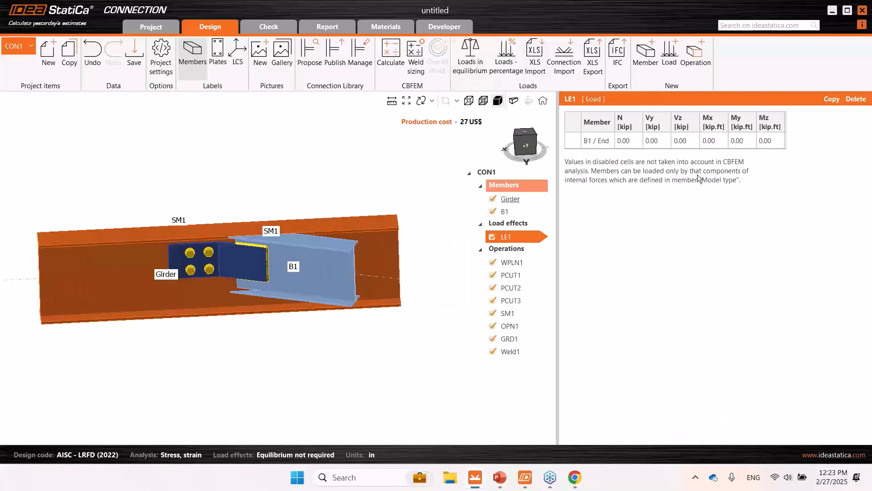
pyautogui.click(686, 145)
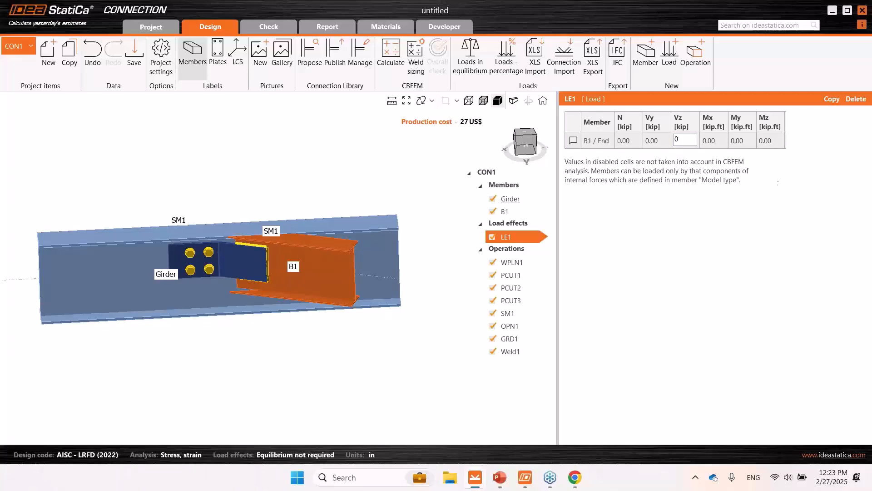
pyautogui.write('-2')
pyautogui.click(705, 192)
pyautogui.moveTo(297, 270)
pyautogui.mouseDown(button='right')
pyautogui.moveTo(298, 295)
pyautogui.moveTo(301, 269)
pyautogui.mouseUp(button='right')
pyautogui.moveTo(310, 170); pyautogui.dragTo(327, 171, button='middle')
pyautogui.press('ctrl')
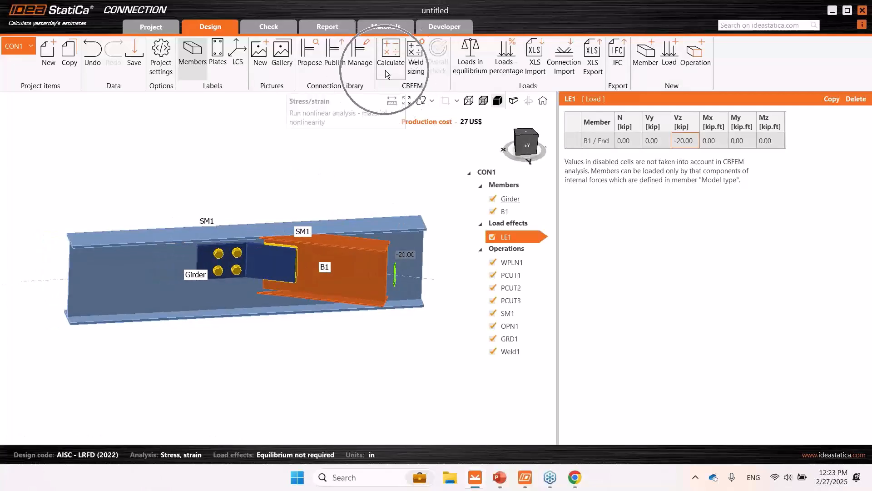
# - Run the stress/strain analysis and examine the overall check around the bent plate and beam cope
pyautogui.click(389, 73)
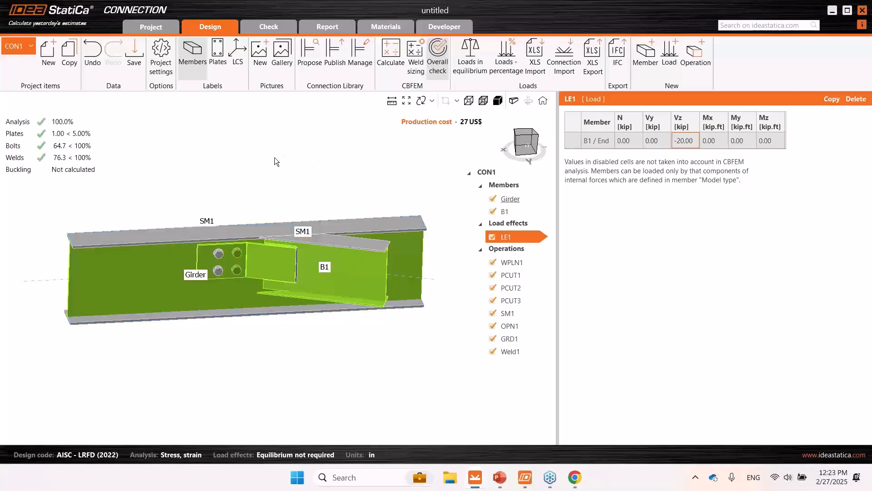
pyautogui.moveTo(274, 211)
pyautogui.mouseDown(button='right')
pyautogui.moveTo(263, 237)
pyautogui.moveTo(271, 202)
pyautogui.mouseUp(button='right')
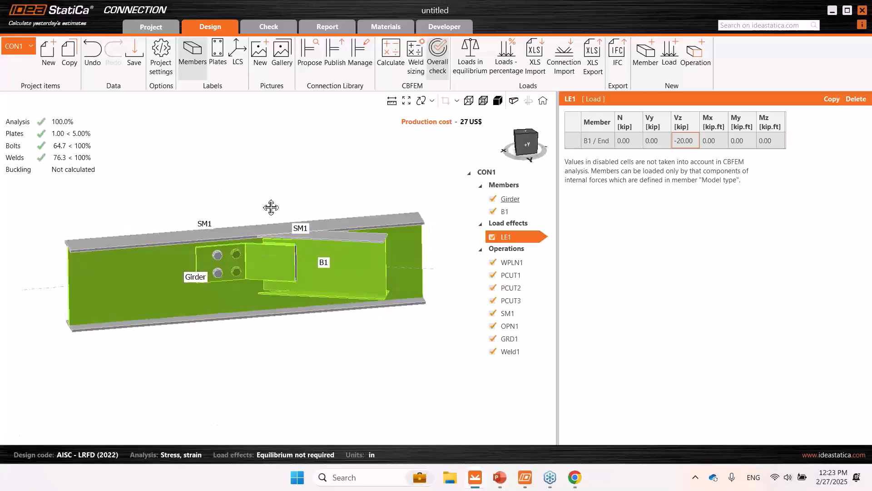
pyautogui.moveTo(271, 207); pyautogui.dragTo(286, 187, button='middle')
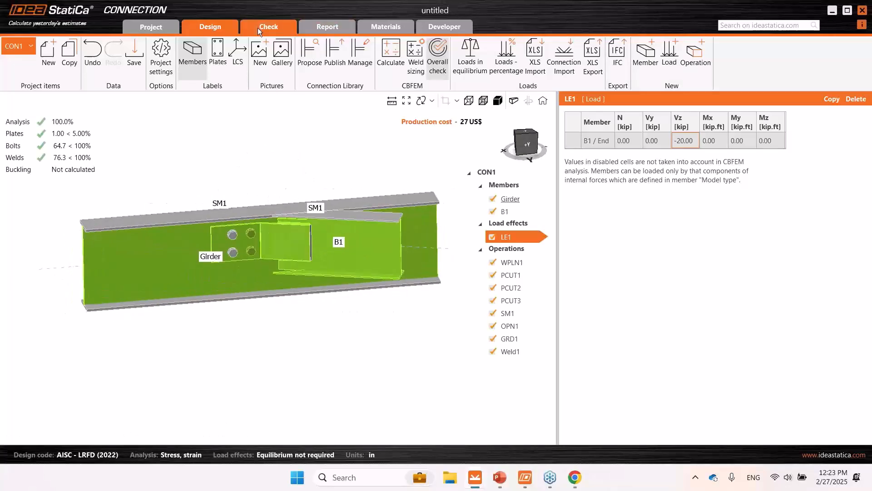
pyautogui.scroll(3, 304, 153)
pyautogui.scroll(-1, 292, 255)
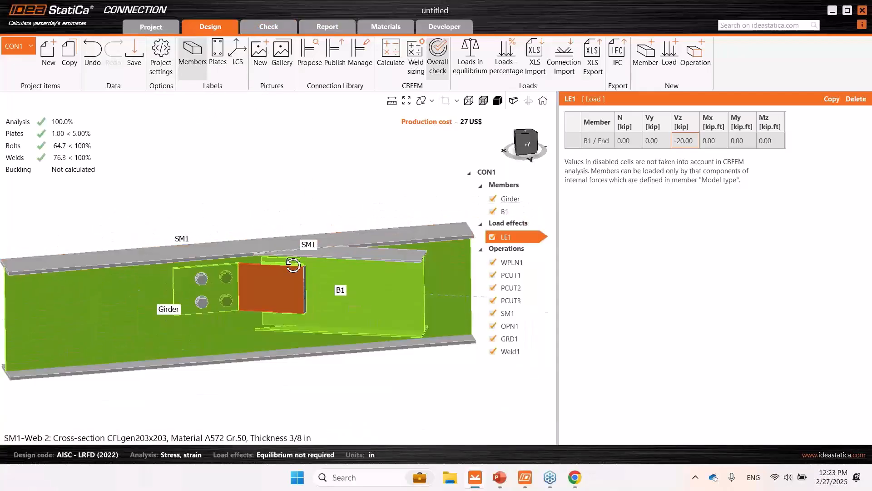
pyautogui.moveTo(293, 264); pyautogui.dragTo(298, 249, button='right')
pyautogui.scroll(3, 272, 256)
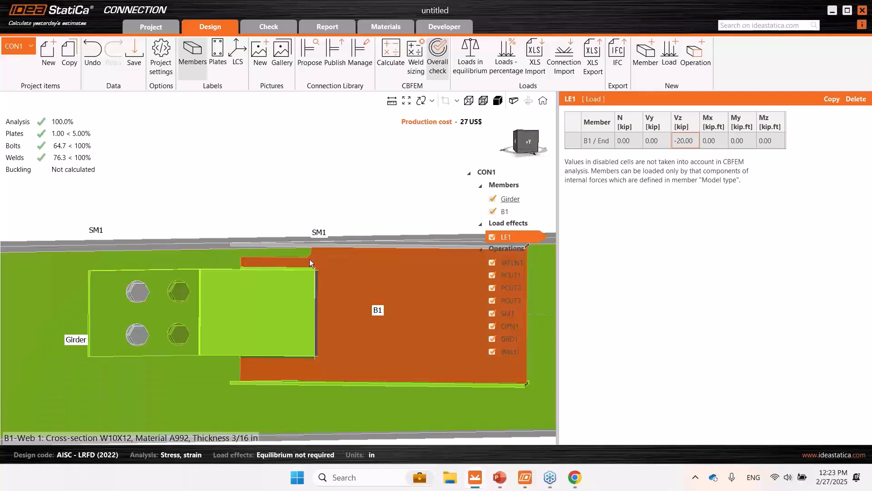
pyautogui.scroll(-3, 253, 179)
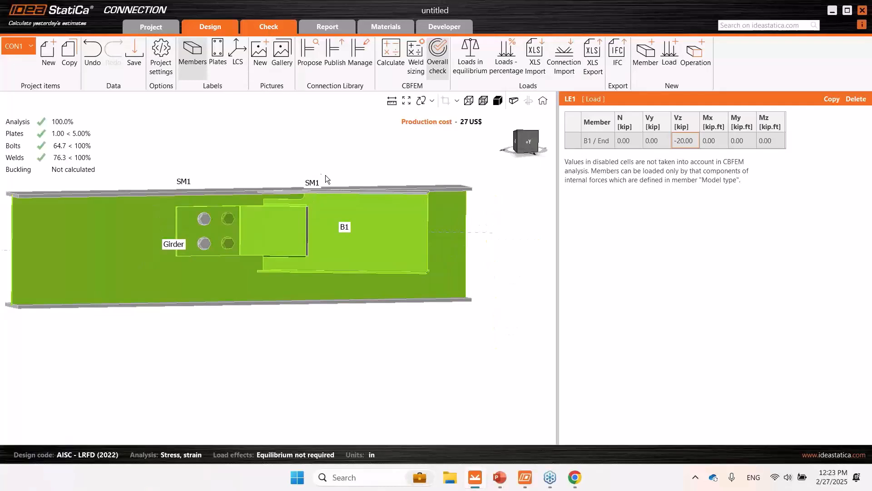
# - Run the combined stress/strain and buckling analysis for the connection and view the whole model
pyautogui.click(315, 75)
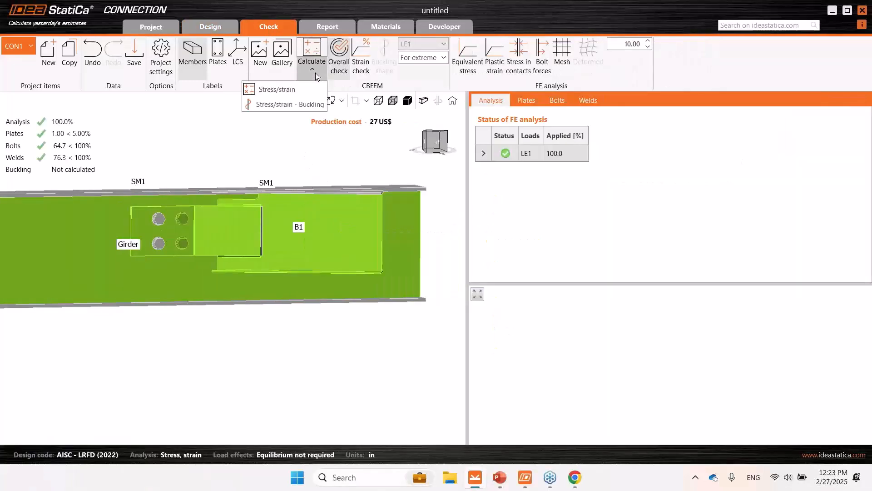
pyautogui.click(291, 107)
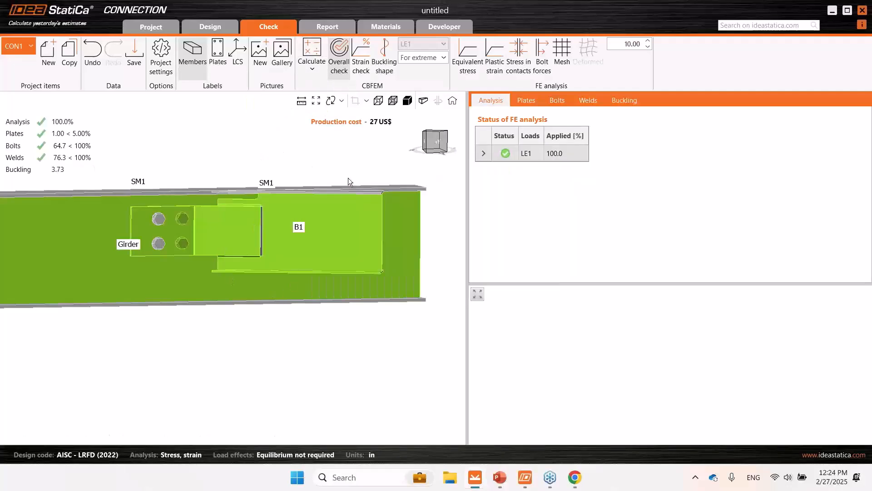
pyautogui.scroll(-2, 315, 160)
pyautogui.moveTo(314, 162); pyautogui.dragTo(329, 198, button='middle')
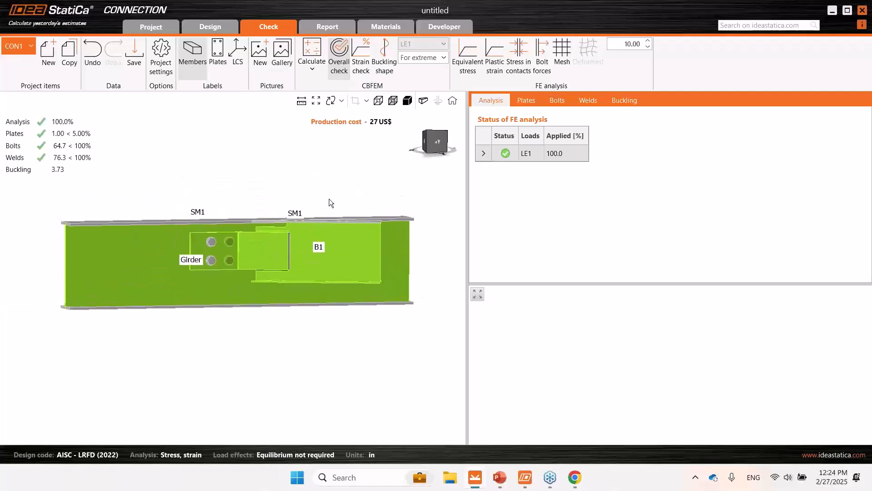
# - Display the connection's buckling shape under LE1 and review the local buckling factors of the joint
pyautogui.click(385, 58)
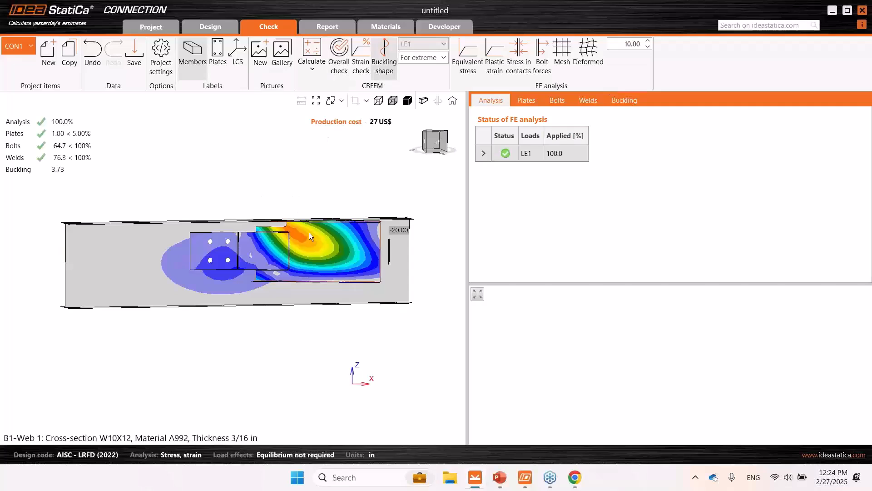
pyautogui.moveTo(309, 232); pyautogui.dragTo(294, 256, button='right')
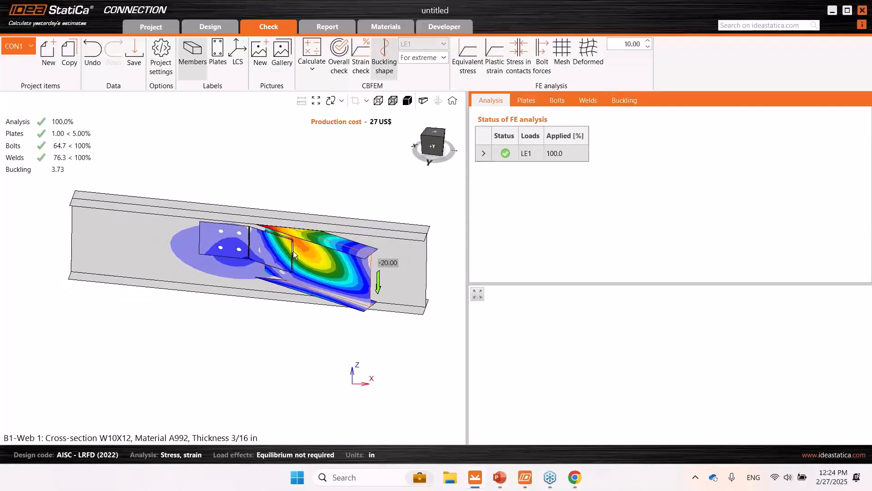
pyautogui.click(627, 101)
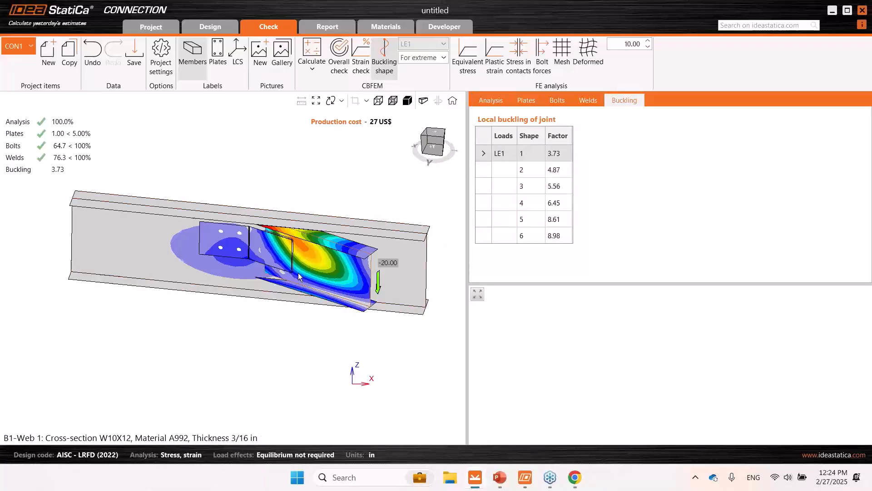
pyautogui.moveTo(298, 272)
pyautogui.mouseDown(button='right')
pyautogui.moveTo(249, 296)
pyautogui.moveTo(301, 267)
pyautogui.mouseUp(button='right')
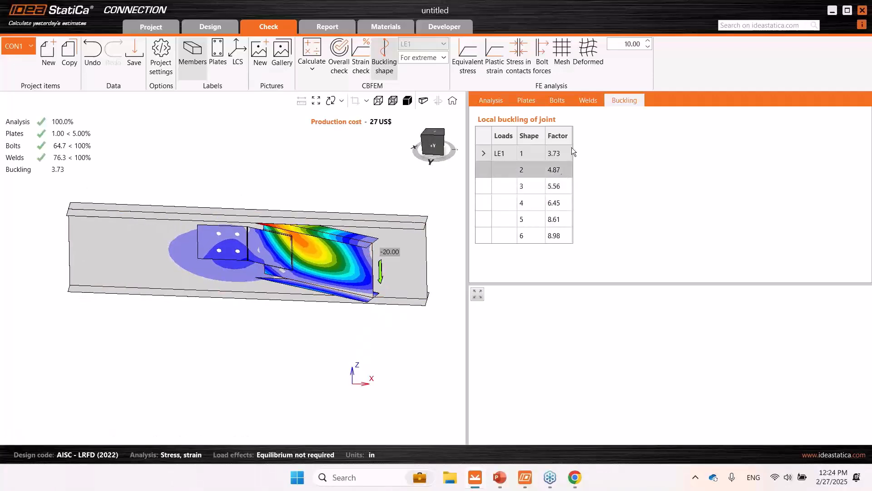
# - Display the equivalent stress on the connection and review the bolt check results for the extreme load effect
pyautogui.click(476, 69)
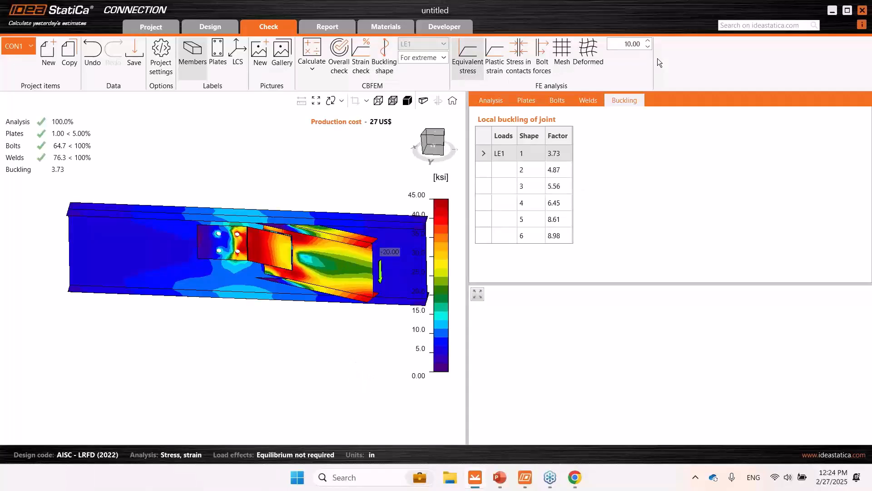
pyautogui.moveTo(266, 268); pyautogui.dragTo(252, 276, button='right')
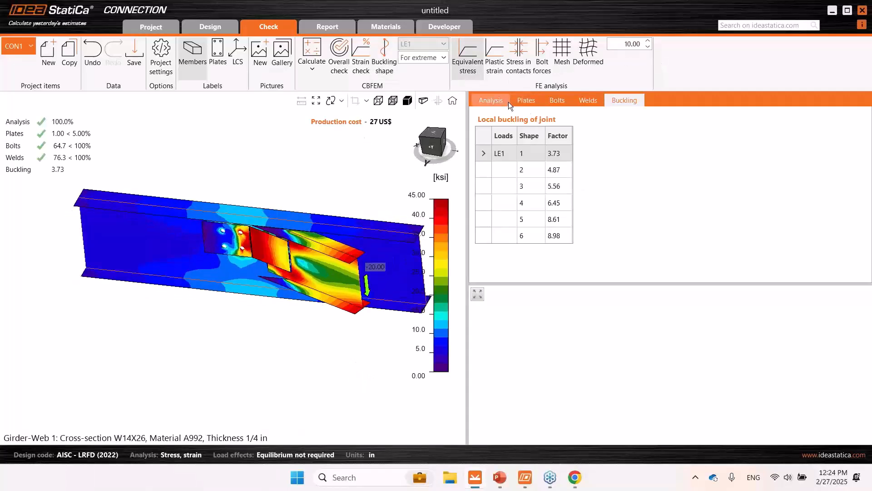
pyautogui.click(553, 101)
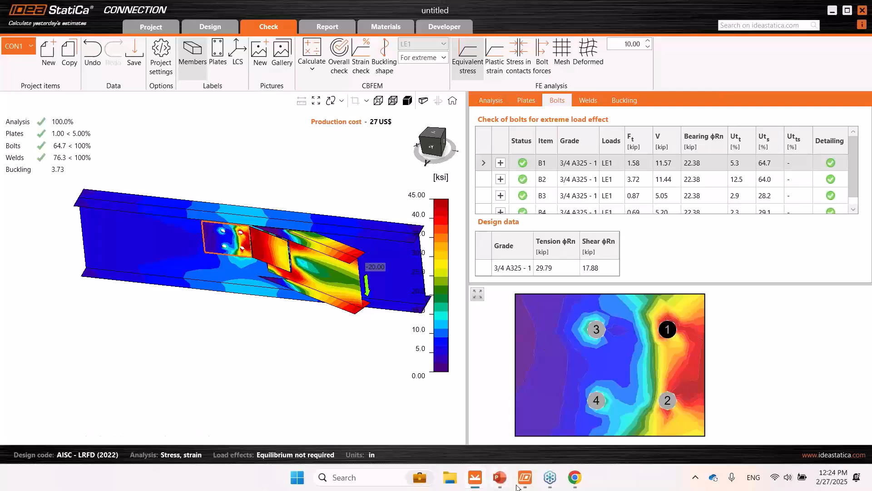
# - Switch to the PowerPoint slideshow summarizing how IDEA StatiCa can help with skewed connections
pyautogui.moveTo(502, 478)
pyautogui.click(524, 425)
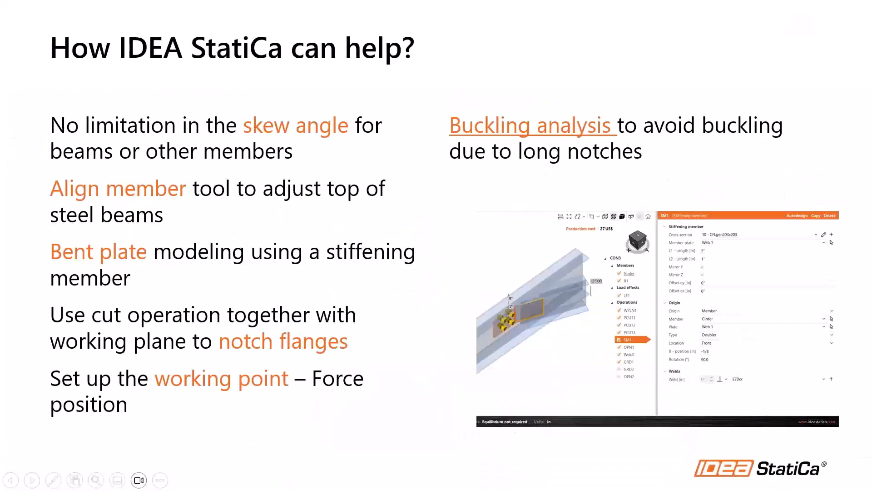
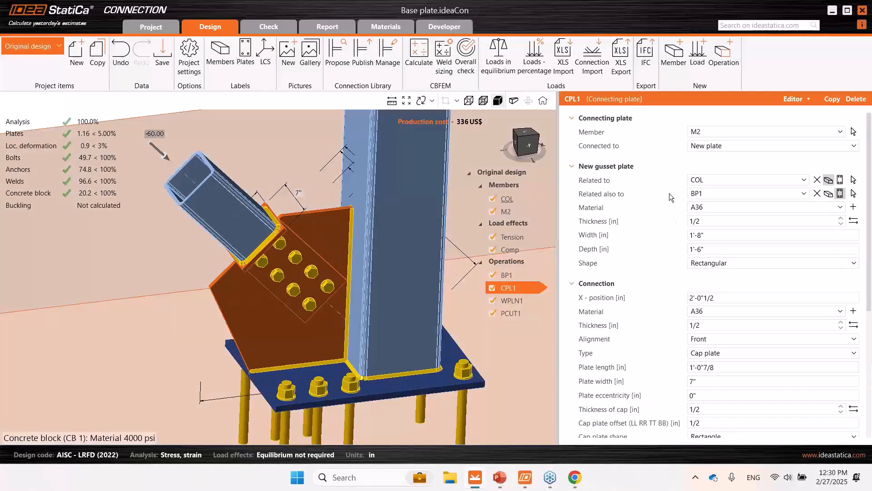
# - Review the settings of the connecting plate CPL1, work plane WPLN1 and plate cut PCUT1 in the original base plate design
pyautogui.scroll(-3, 660, 156)
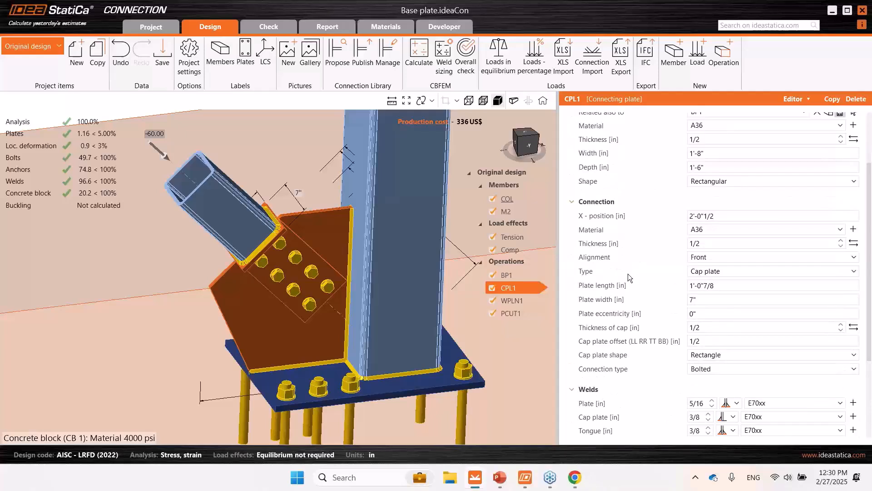
pyautogui.click(511, 302)
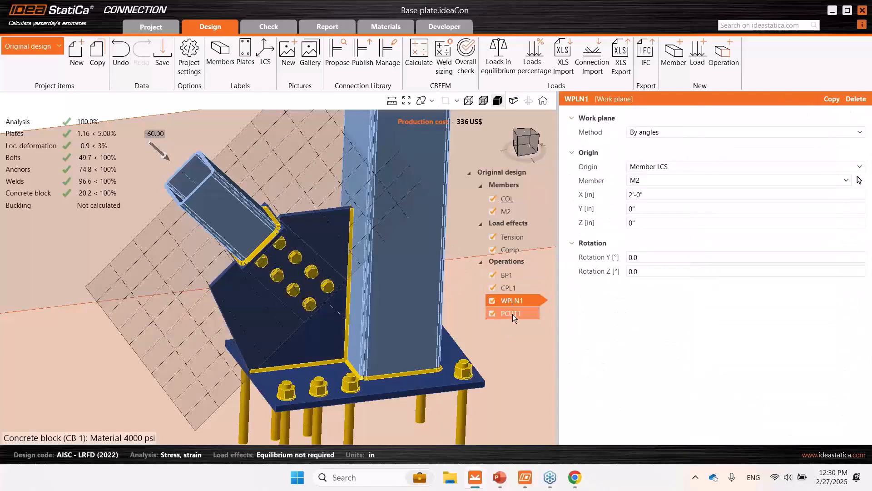
pyautogui.click(512, 315)
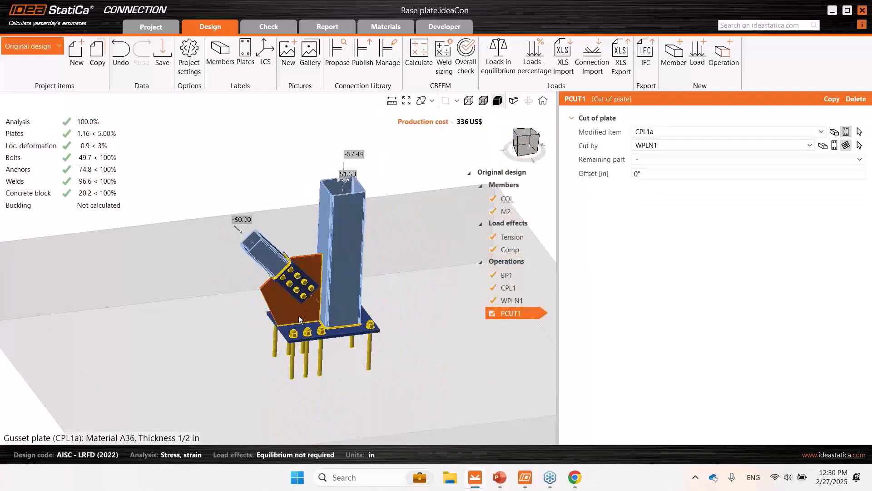
pyautogui.moveTo(333, 288); pyautogui.dragTo(318, 270, button='right')
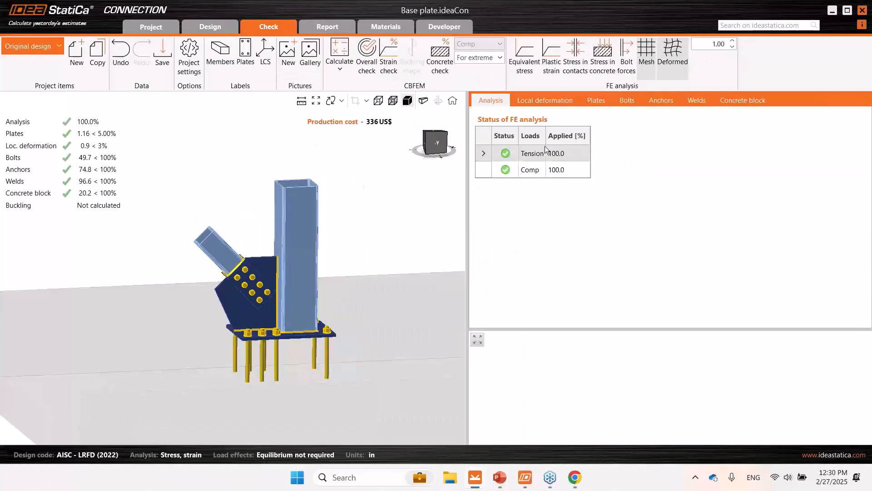
# - Display the equivalent stress on the original design and review the plate check of gusset plate CPL1a
pyautogui.click(531, 73)
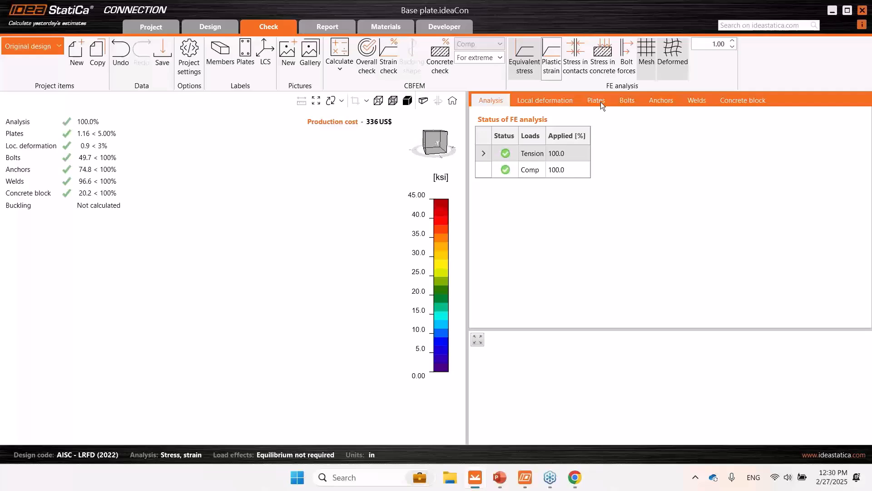
pyautogui.click(596, 102)
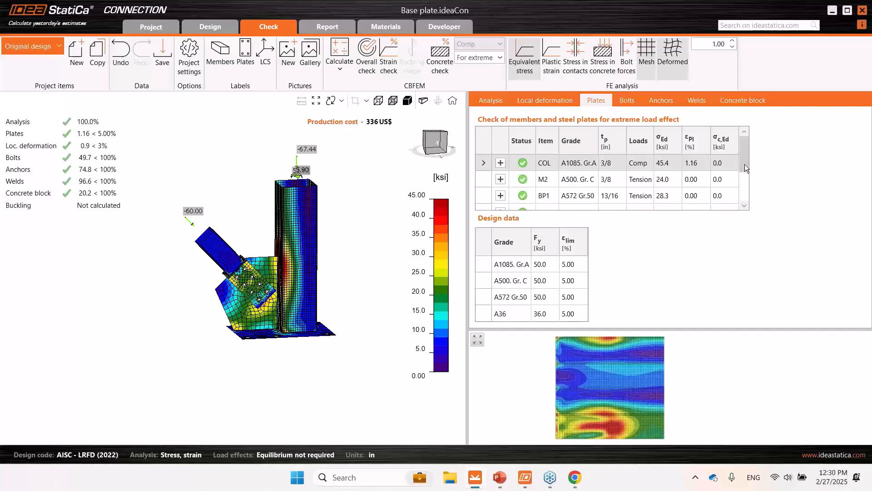
pyautogui.scroll(-1, 745, 165)
pyautogui.click(555, 195)
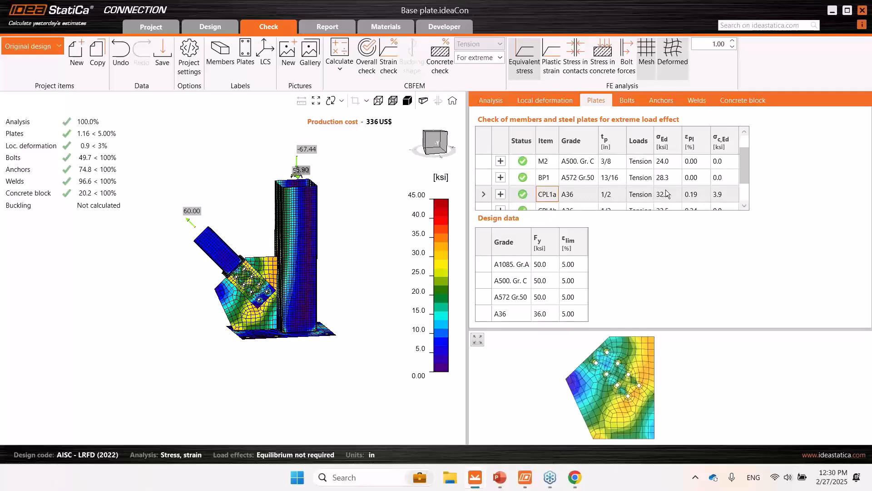
# - Switch to the Modified design project item and show its connecting plate operation CPL1 in the design model from the front
pyautogui.click(25, 45)
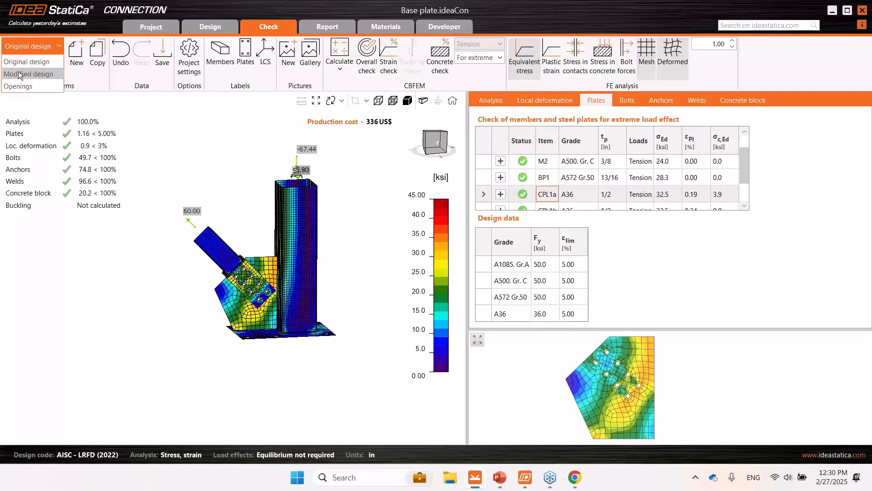
pyautogui.click(19, 74)
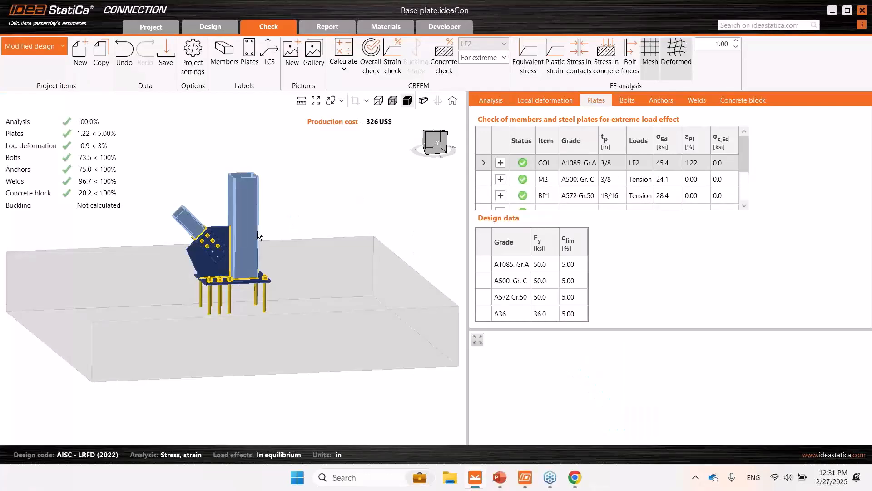
pyautogui.click(200, 24)
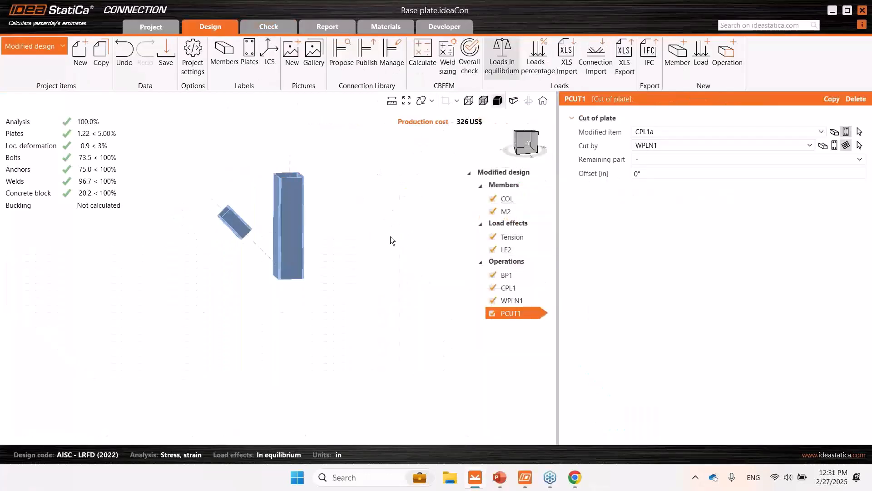
pyautogui.click(524, 144)
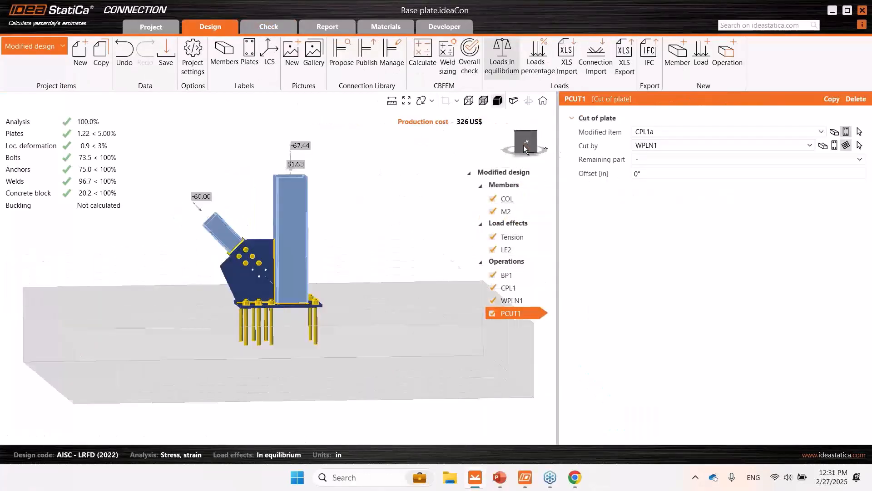
pyautogui.click(234, 302)
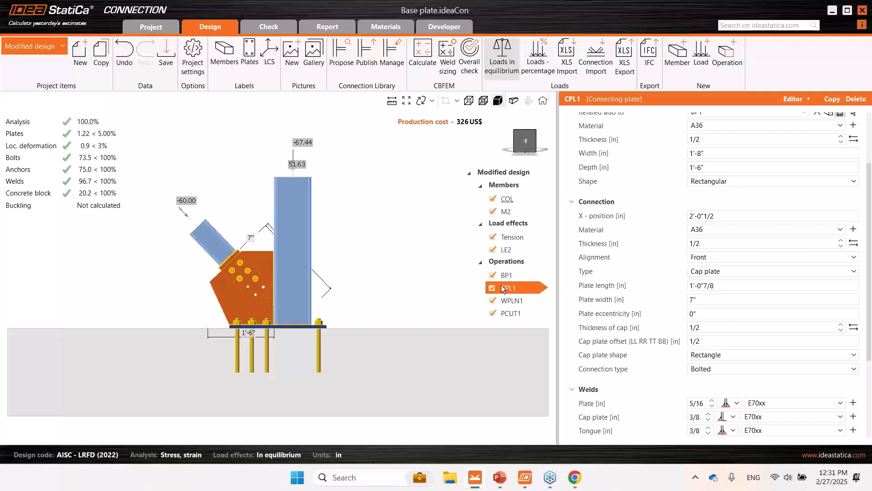
# - Examine the three circular hole operations of CPL1's gusset in the plate editor, then close it without changes
pyautogui.click(795, 100)
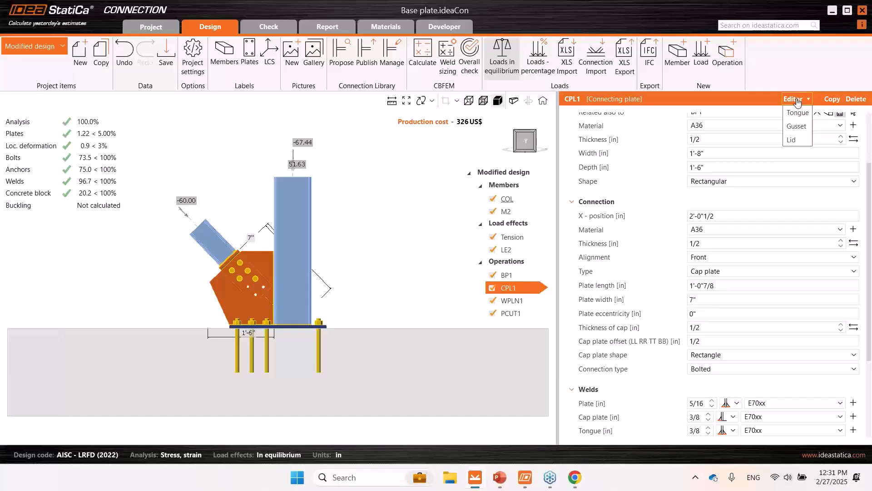
pyautogui.click(797, 127)
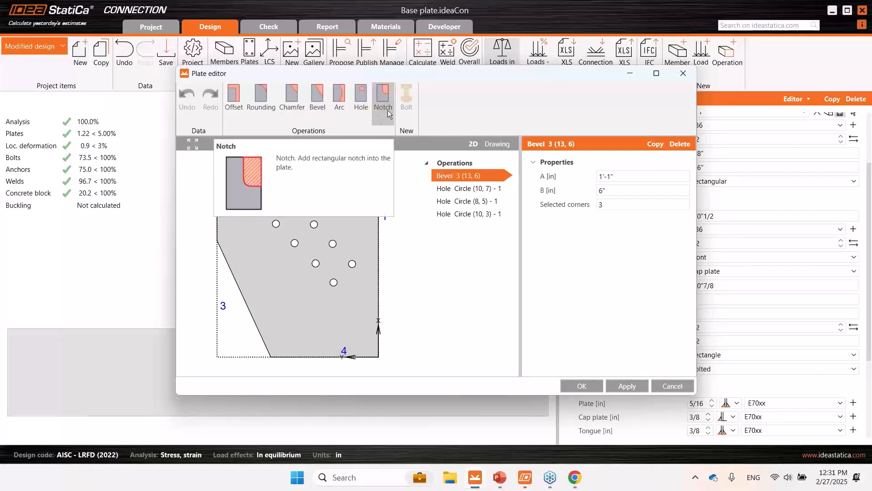
pyautogui.click(470, 190)
pyautogui.click(468, 204)
pyautogui.click(467, 214)
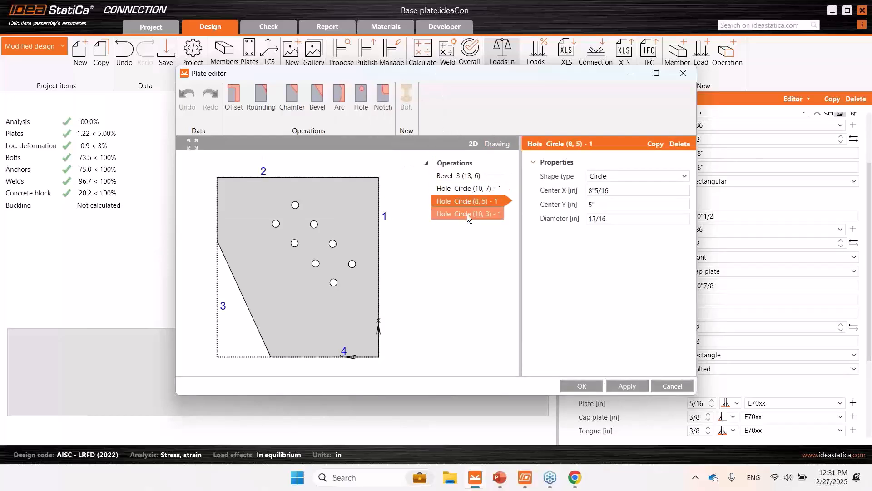
pyautogui.click(468, 206)
pyautogui.moveTo(493, 77); pyautogui.dragTo(683, 86)
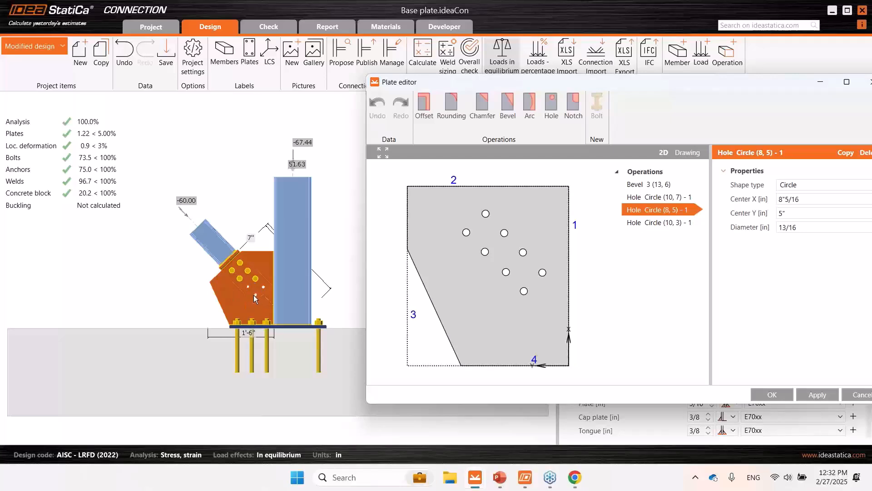
pyautogui.moveTo(643, 84); pyautogui.dragTo(598, 84)
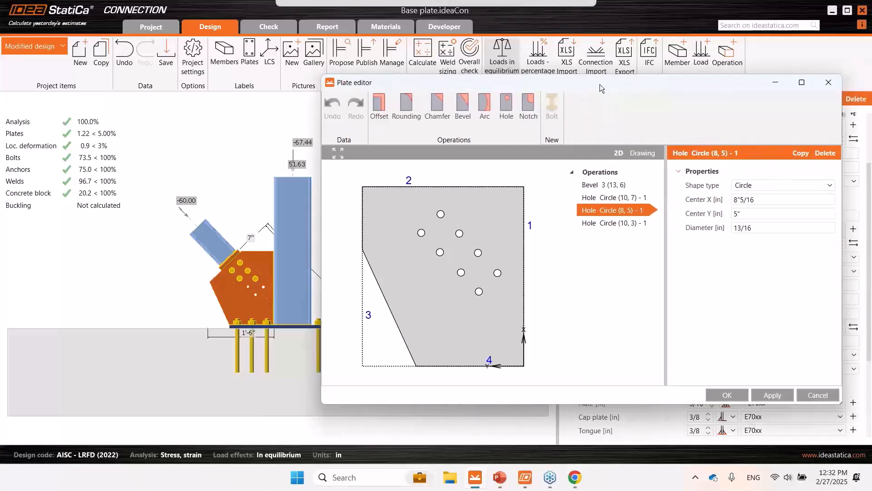
pyautogui.click(826, 82)
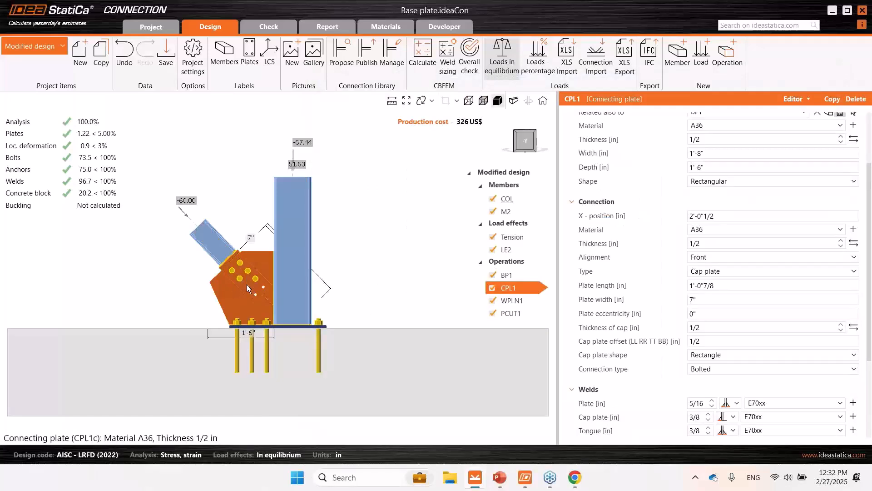
# - Examine bolt group BG1 and the circular holes of CPL1's tongue plate in the plate editor, and close it without changes
pyautogui.scroll(3, 246, 285)
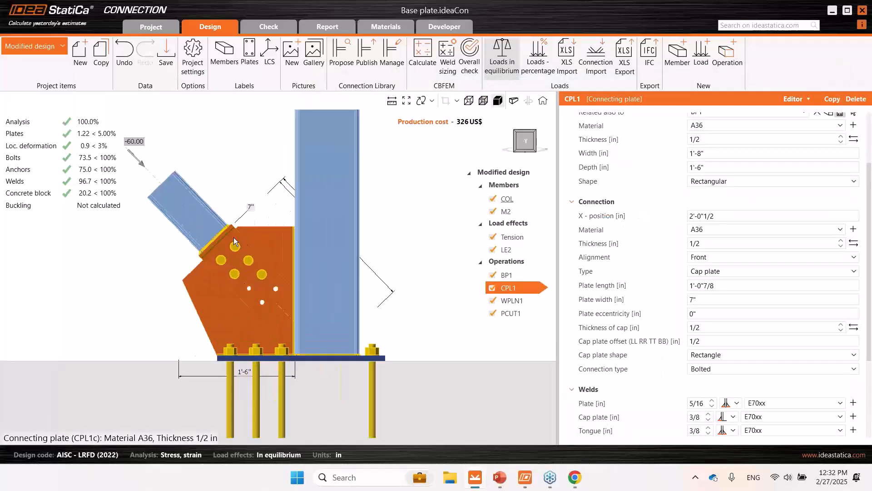
pyautogui.click(804, 100)
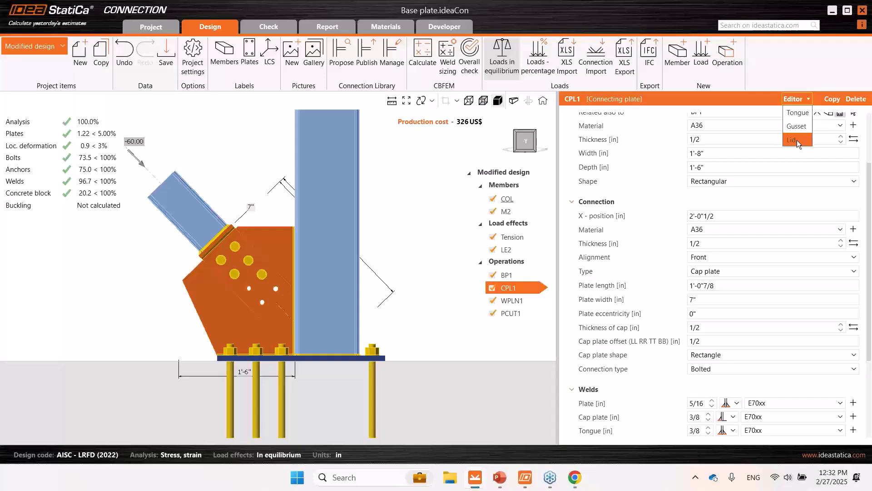
pyautogui.click(795, 113)
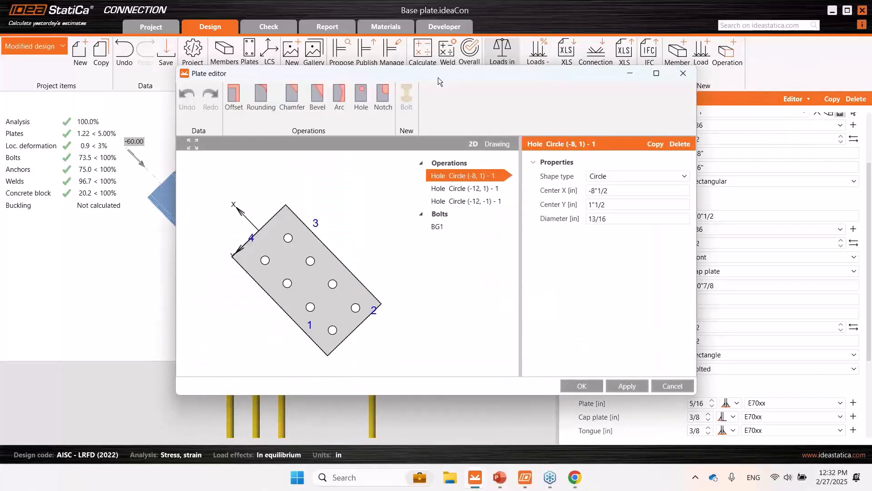
pyautogui.moveTo(438, 77); pyautogui.dragTo(561, 82)
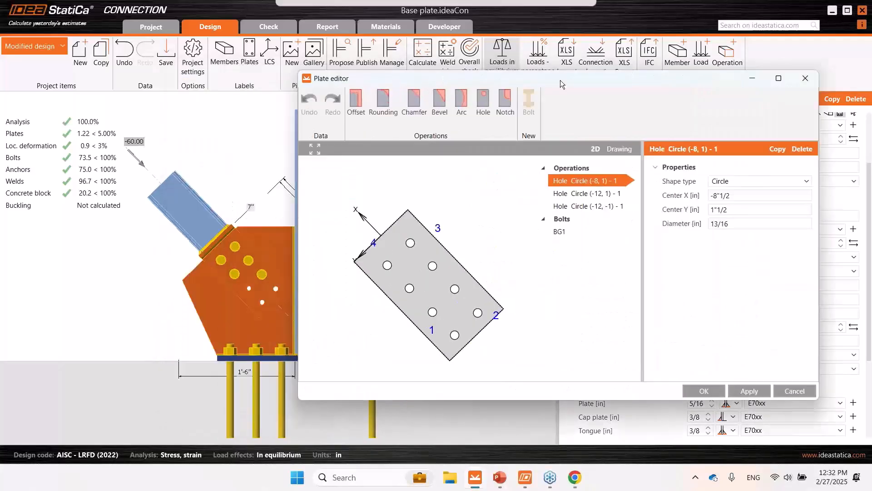
pyautogui.click(559, 235)
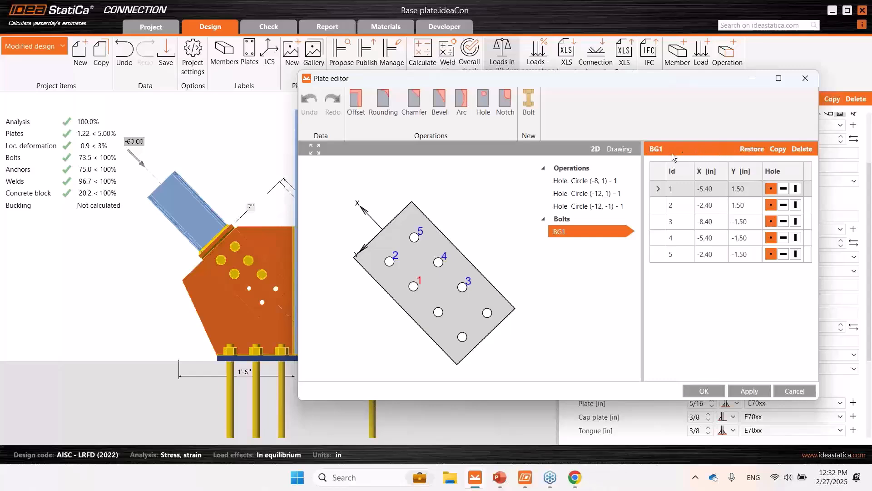
pyautogui.click(719, 195)
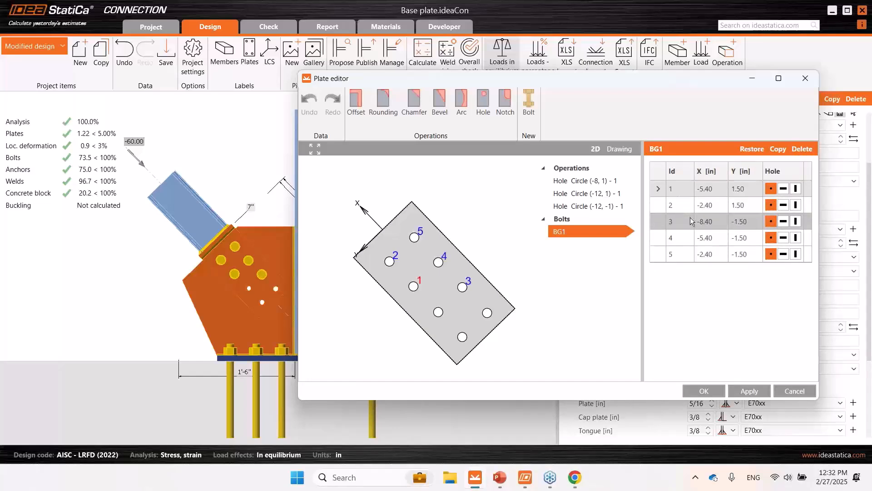
pyautogui.moveTo(629, 80); pyautogui.dragTo(640, 94)
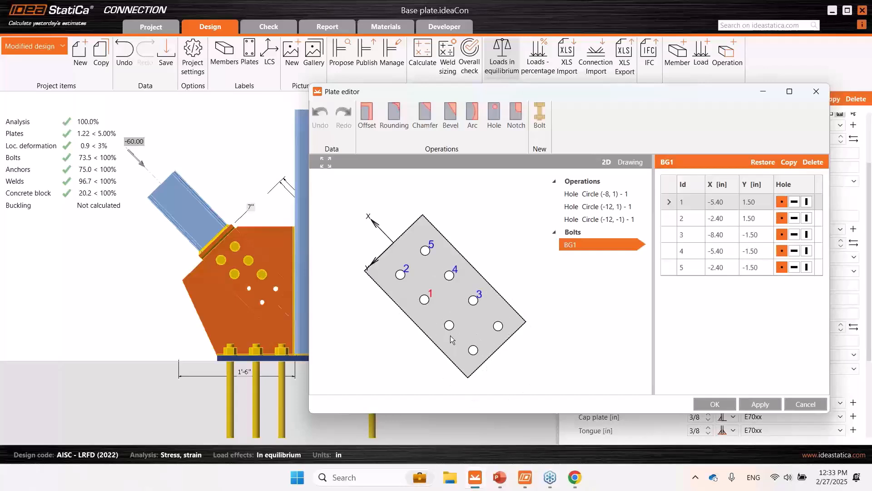
pyautogui.click(605, 204)
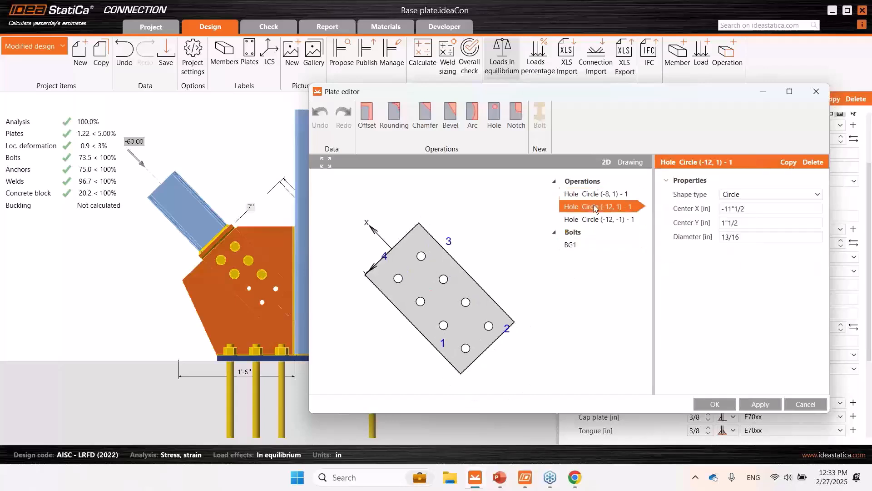
pyautogui.click(593, 218)
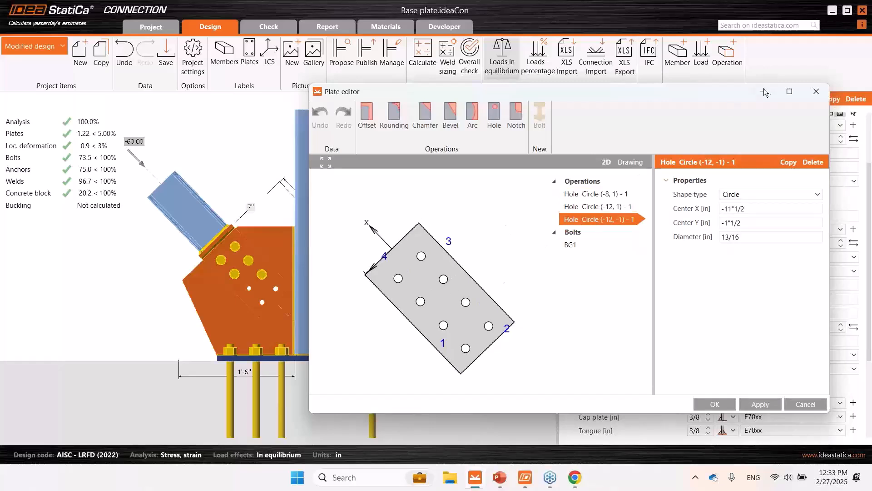
pyautogui.click(814, 92)
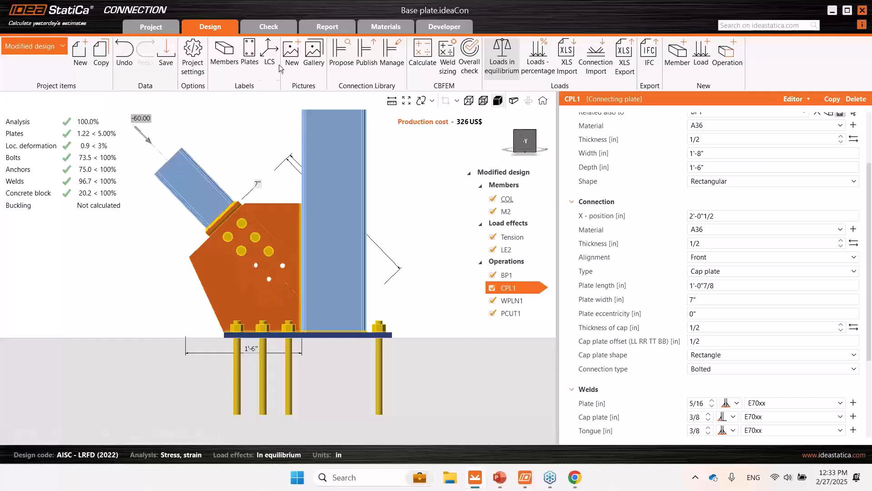
# - Display the equivalent stress on the modified design and review the plate check of gusset plate CPL1a
pyautogui.click(271, 26)
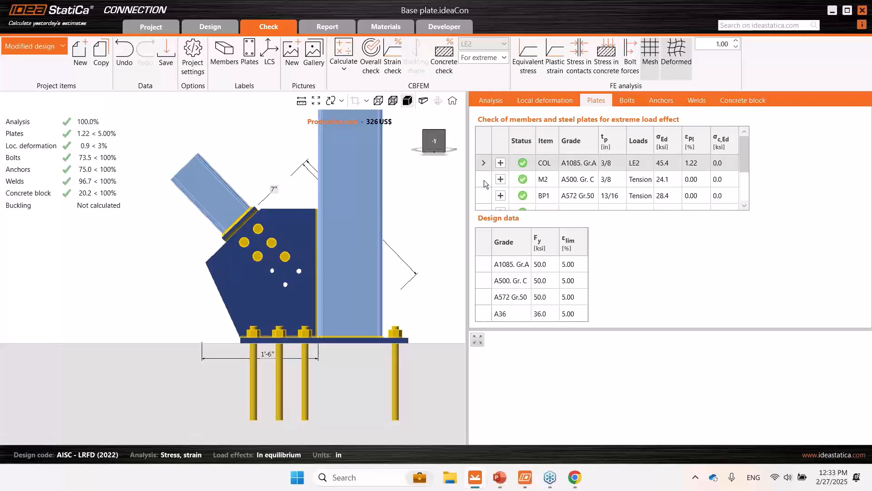
pyautogui.click(528, 60)
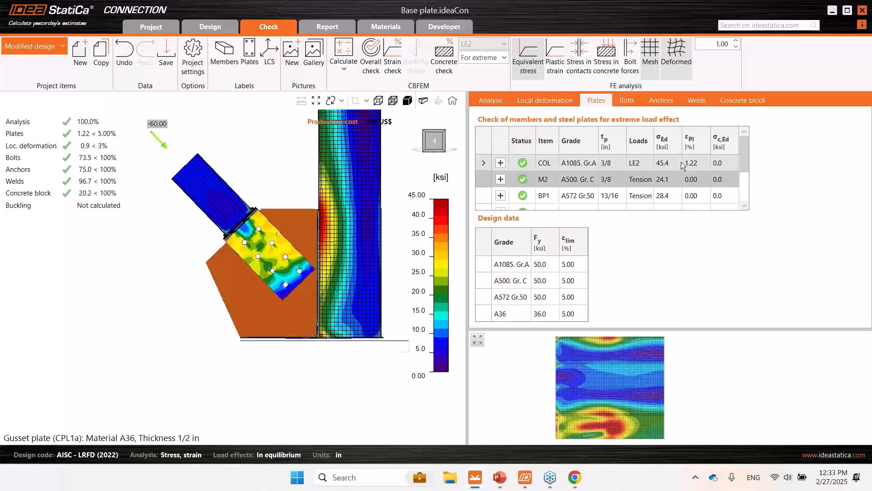
pyautogui.moveTo(744, 165); pyautogui.dragTo(743, 176)
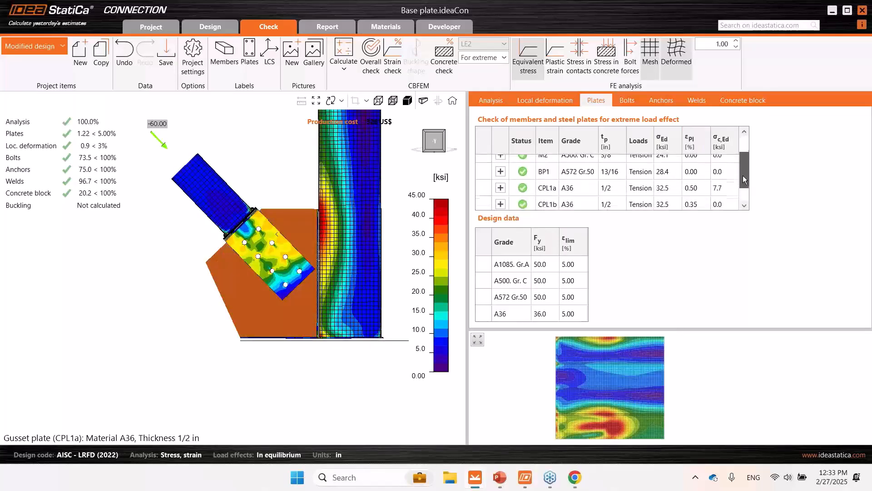
pyautogui.click(675, 192)
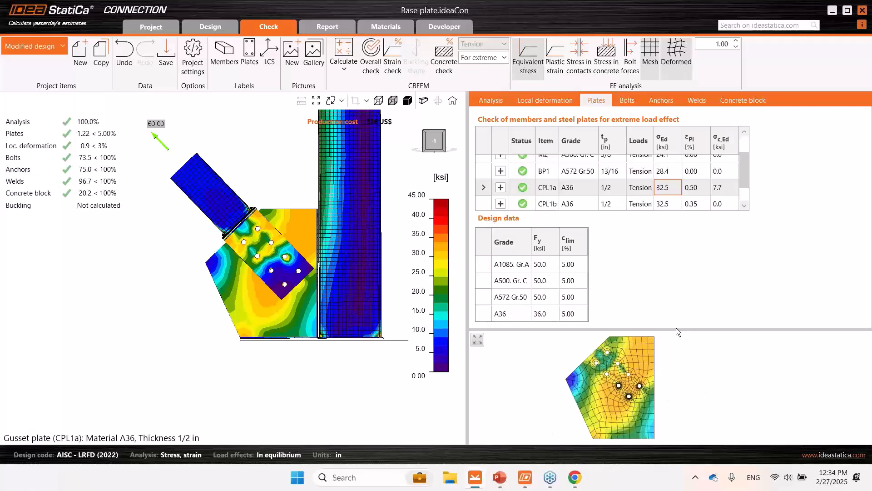
pyautogui.click(644, 192)
# - Switch to the Openings project item and open its beam-to-column connection in the design model
pyautogui.click(22, 46)
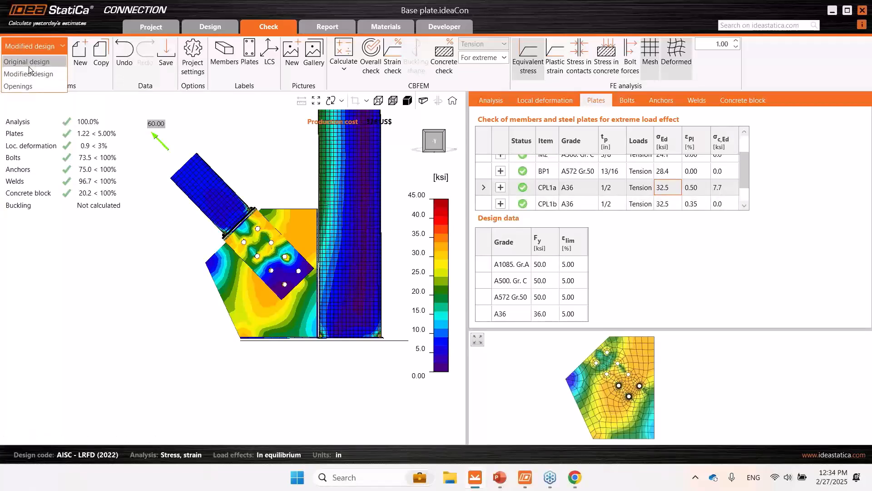
pyautogui.click(249, 151)
pyautogui.scroll(-3, 251, 149)
pyautogui.moveTo(251, 149); pyautogui.dragTo(246, 201, button='middle')
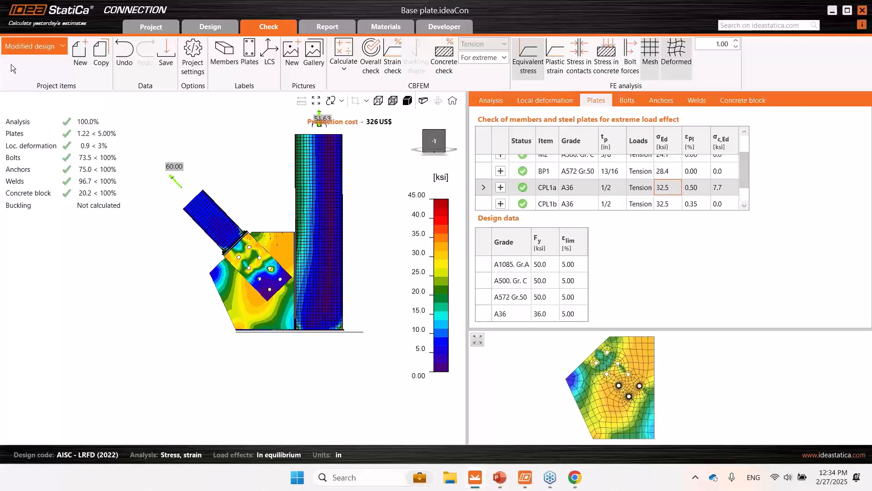
pyautogui.click(16, 47)
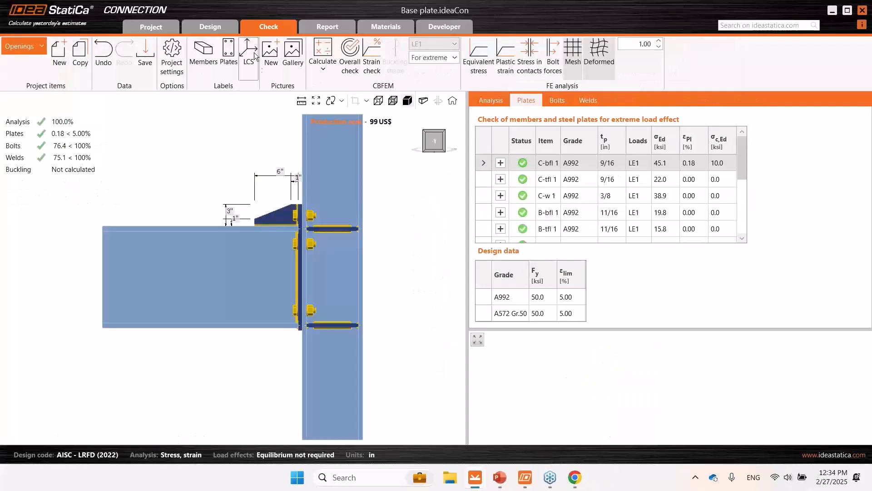
pyautogui.click(217, 27)
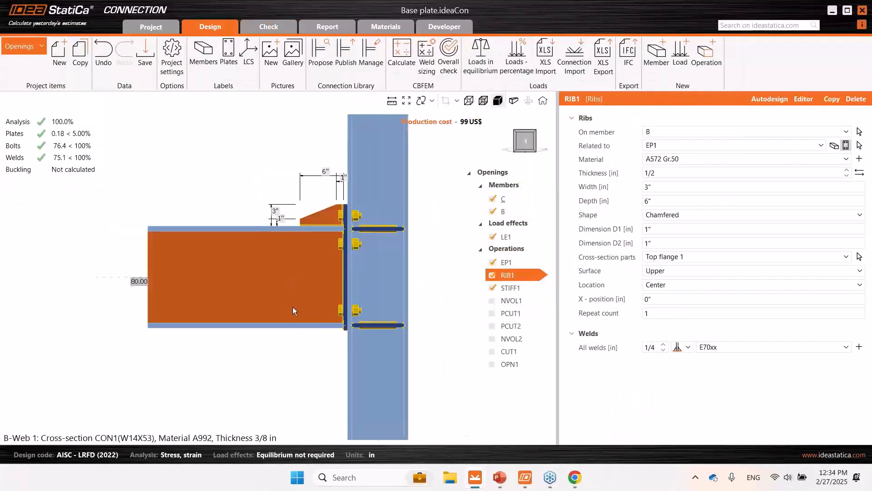
# - Examine the plate shape of column stiffener STIFF1 in the plate editor, then close it without changes
pyautogui.moveTo(293, 306); pyautogui.dragTo(358, 345, button='right')
pyautogui.moveTo(358, 341); pyautogui.dragTo(356, 324, button='middle')
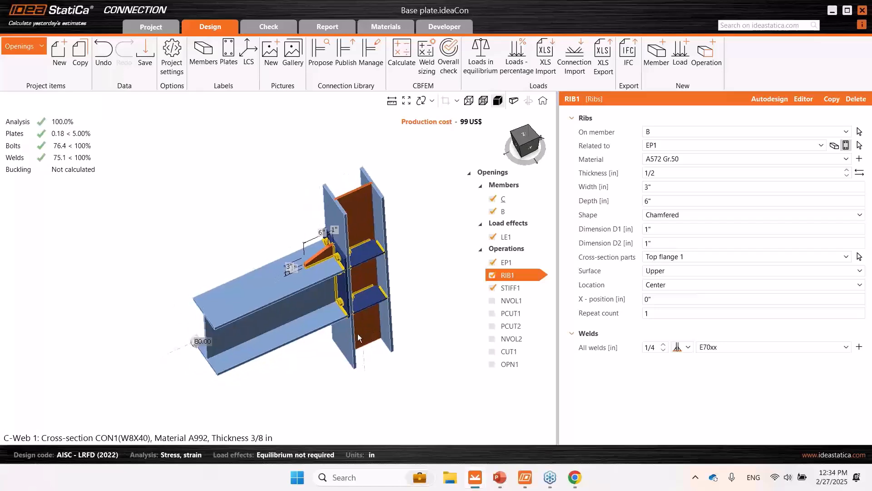
pyautogui.click(364, 302)
pyautogui.moveTo(364, 302); pyautogui.dragTo(394, 348, button='right')
pyautogui.moveTo(394, 349); pyautogui.dragTo(371, 352, button='middle')
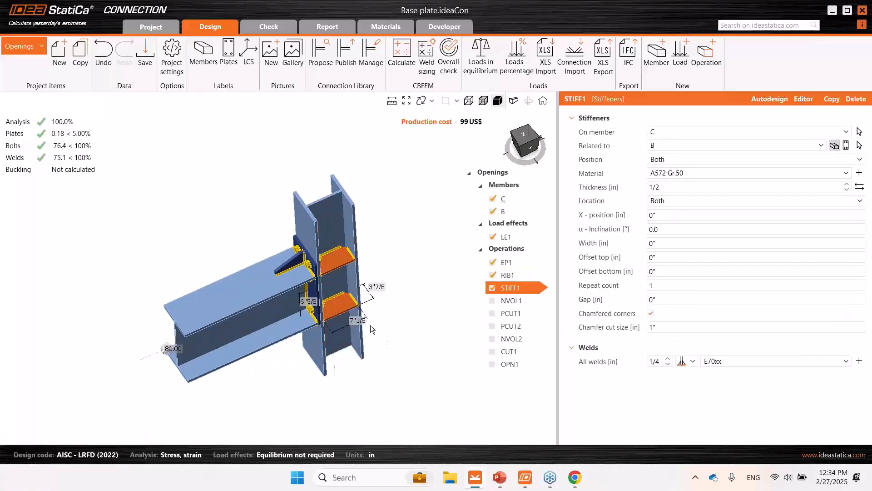
pyautogui.click(804, 100)
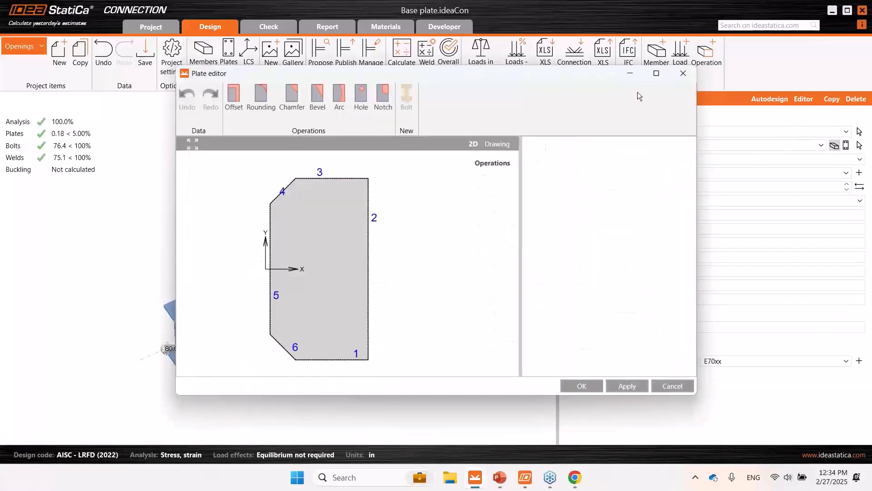
pyautogui.moveTo(548, 77); pyautogui.dragTo(636, 98)
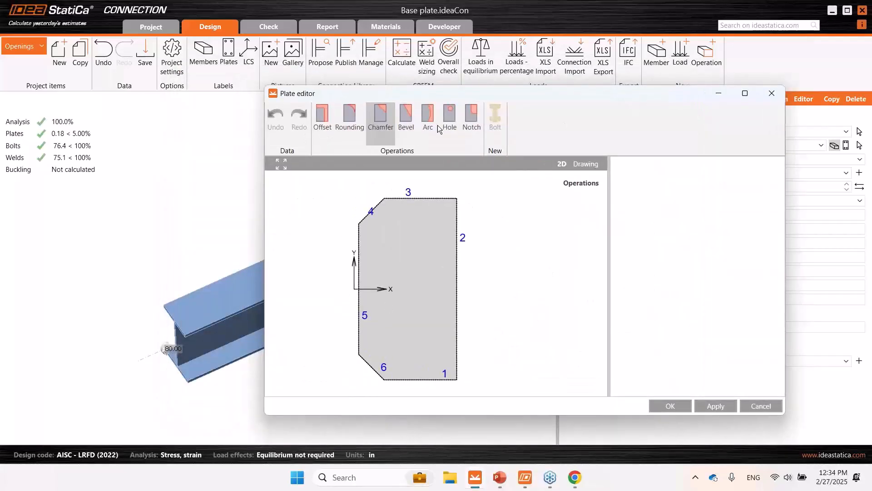
pyautogui.click(770, 95)
# - Inspect the stiffeners inside the column and view the available manufacturing operations, closing the list without adding one
pyautogui.moveTo(336, 284); pyautogui.dragTo(300, 246, button='right')
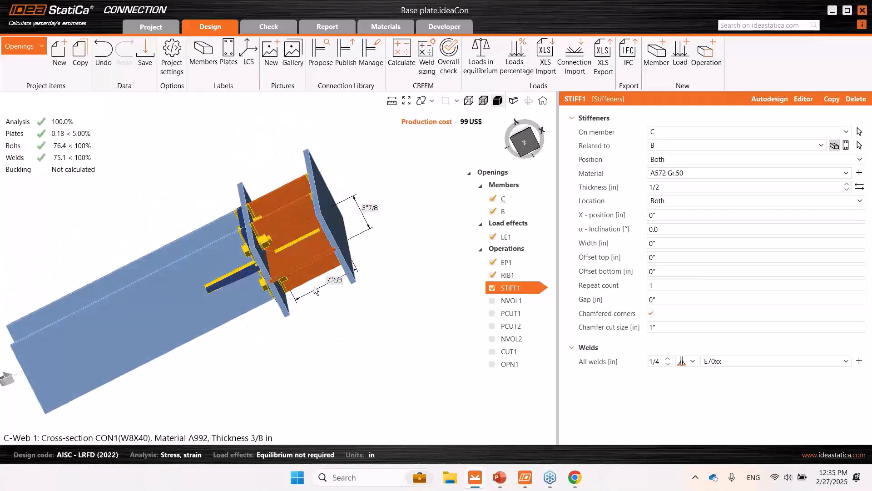
pyautogui.moveTo(274, 224); pyautogui.dragTo(314, 227, button='right')
pyautogui.moveTo(319, 277); pyautogui.dragTo(407, 292, button='middle')
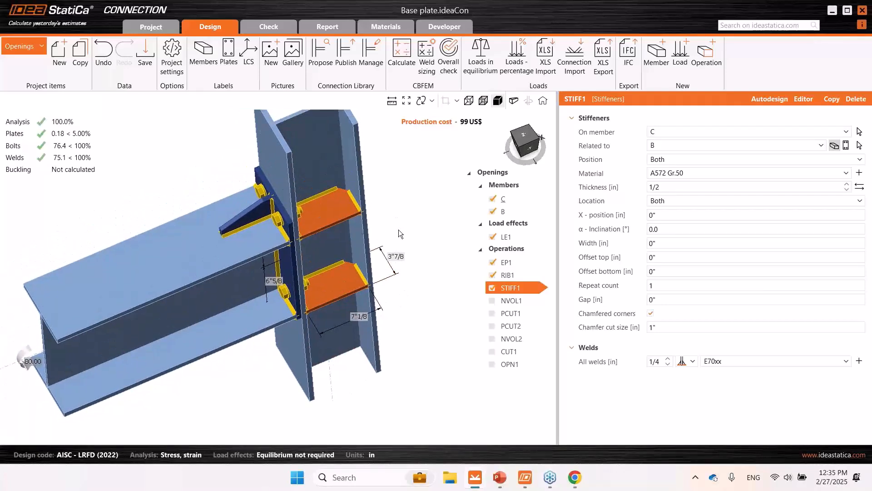
pyautogui.press('ctrl')
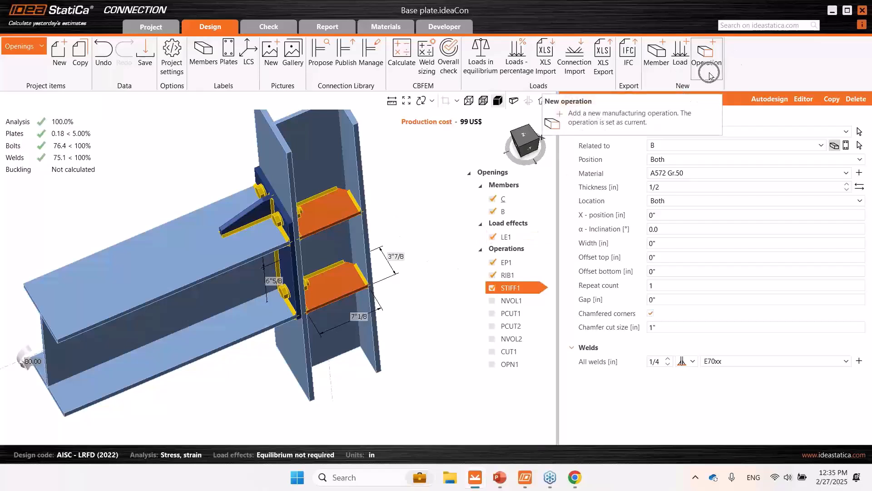
pyautogui.click(710, 72)
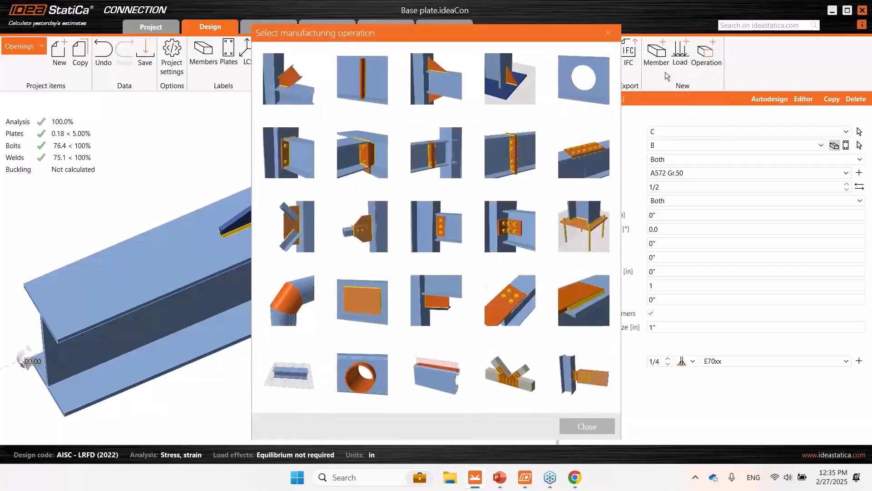
pyautogui.press('ctrl')
pyautogui.click(603, 32)
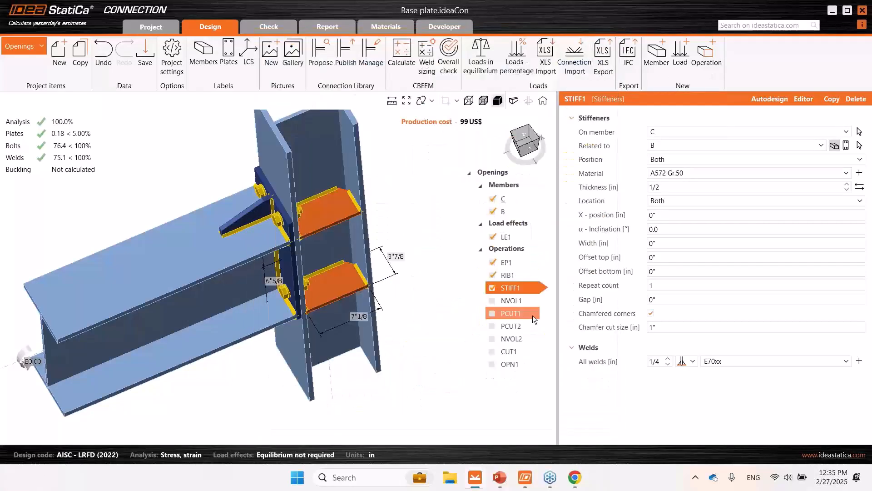
# - Enable negative volume NVOL1, the CHS1.5,0.125 cylinder running vertically through the column stiffeners, and examine its placement
pyautogui.click(518, 303)
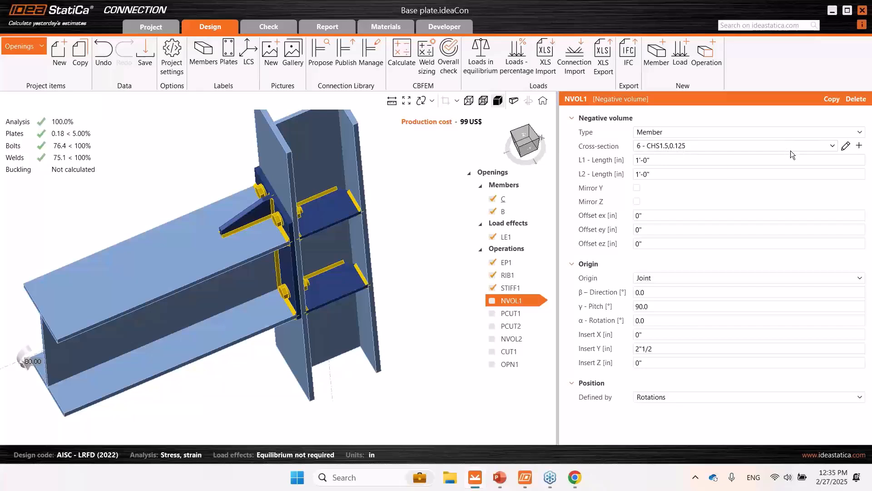
pyautogui.click(493, 301)
pyautogui.moveTo(357, 230); pyautogui.dragTo(330, 252, button='right')
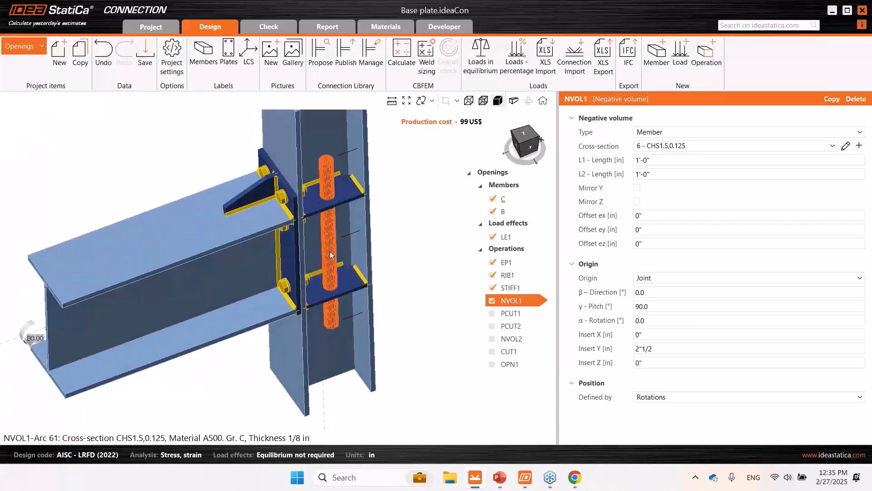
pyautogui.moveTo(330, 252); pyautogui.dragTo(326, 286, button='middle')
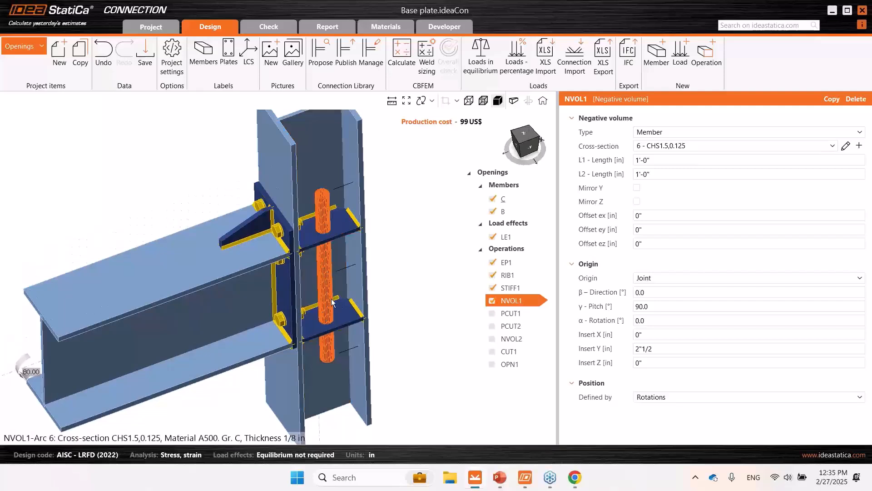
pyautogui.scroll(1, 325, 235)
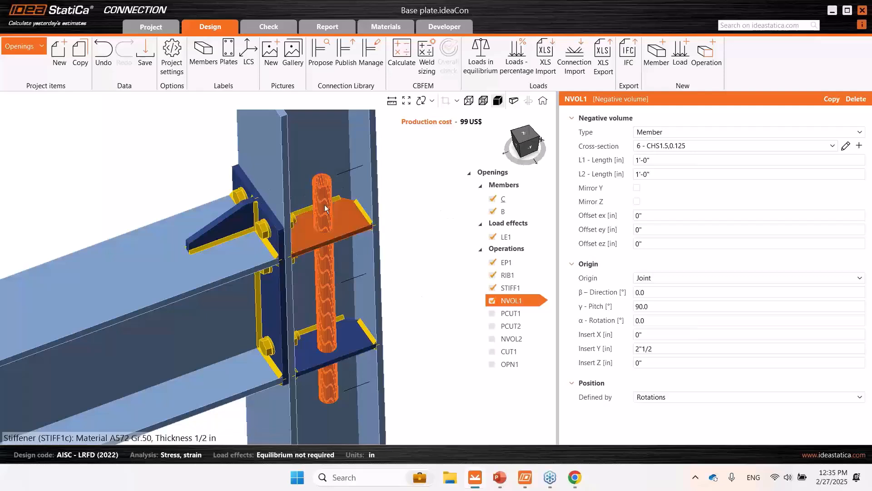
pyautogui.moveTo(371, 254); pyautogui.dragTo(375, 243, button='middle')
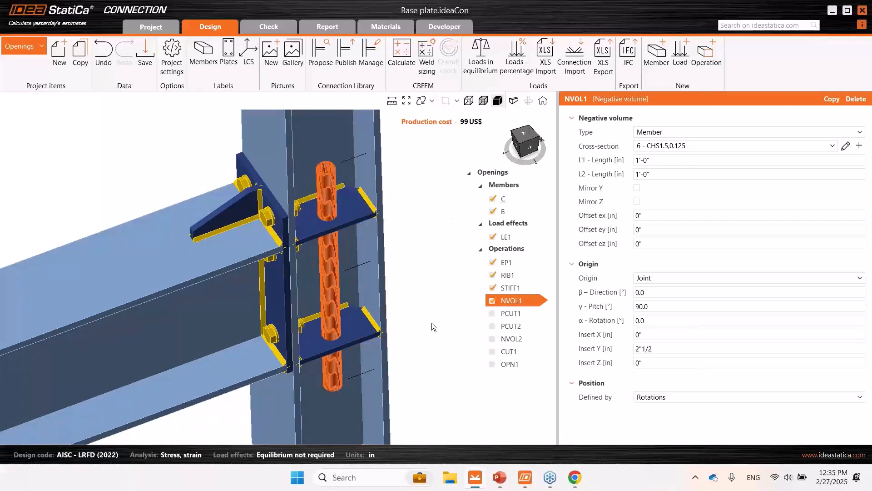
# - Enable plate cut PCUT1 to cut stiffener STIFF1a by NVOL1, and inspect the hole in the lower stiffener
pyautogui.click(518, 314)
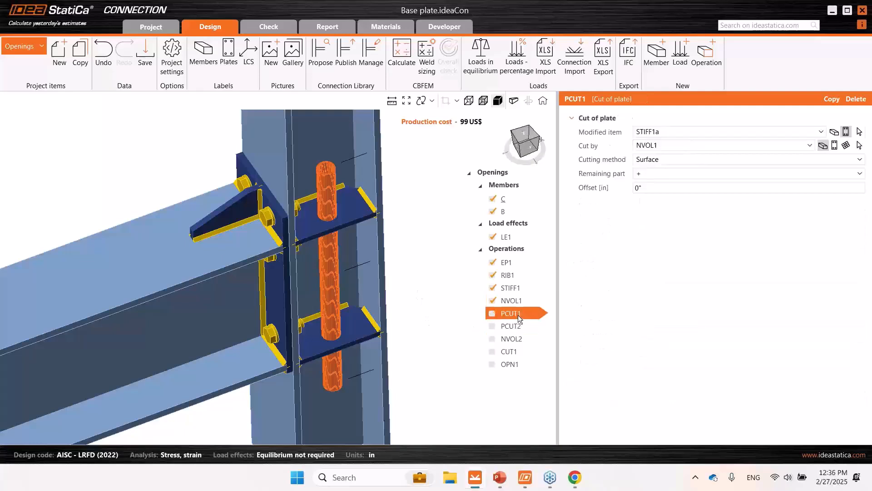
pyautogui.click(493, 313)
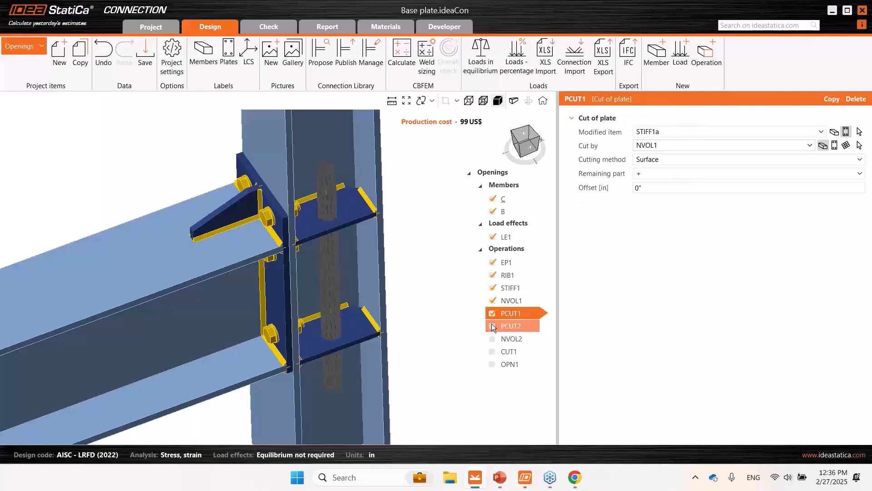
pyautogui.click(516, 262)
pyautogui.scroll(5, 330, 338)
pyautogui.moveTo(296, 348); pyautogui.dragTo(341, 256, button='right')
pyautogui.moveTo(341, 255); pyautogui.dragTo(343, 312, button='middle')
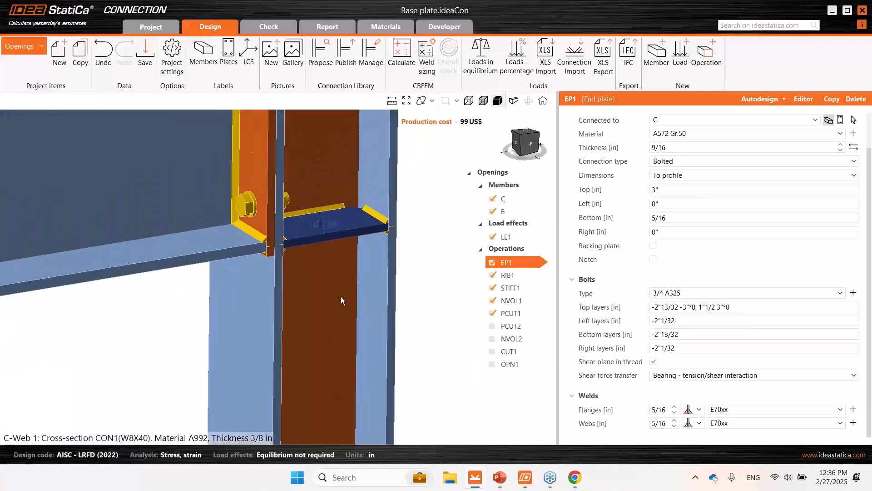
pyautogui.moveTo(312, 239); pyautogui.dragTo(311, 301, button='right')
pyautogui.moveTo(320, 282); pyautogui.dragTo(312, 336, button='middle')
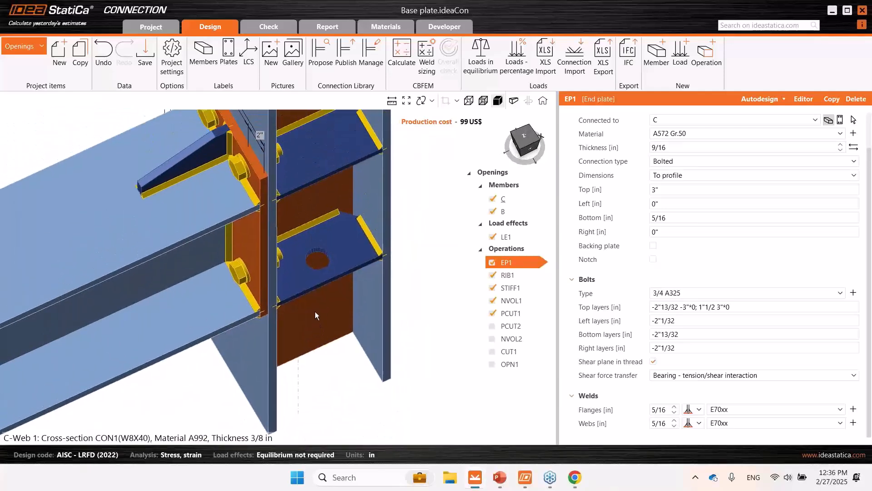
# - Enable plate cut PCUT2 to cut stiffener STIFF1c by NVOL1, and inspect the holes in both stiffeners
pyautogui.click(509, 327)
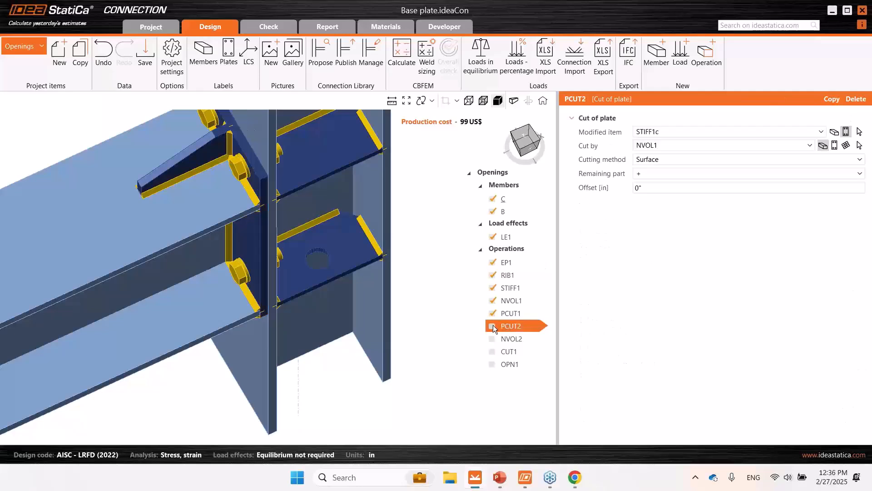
pyautogui.click(493, 325)
pyautogui.moveTo(425, 285); pyautogui.dragTo(422, 338, button='middle')
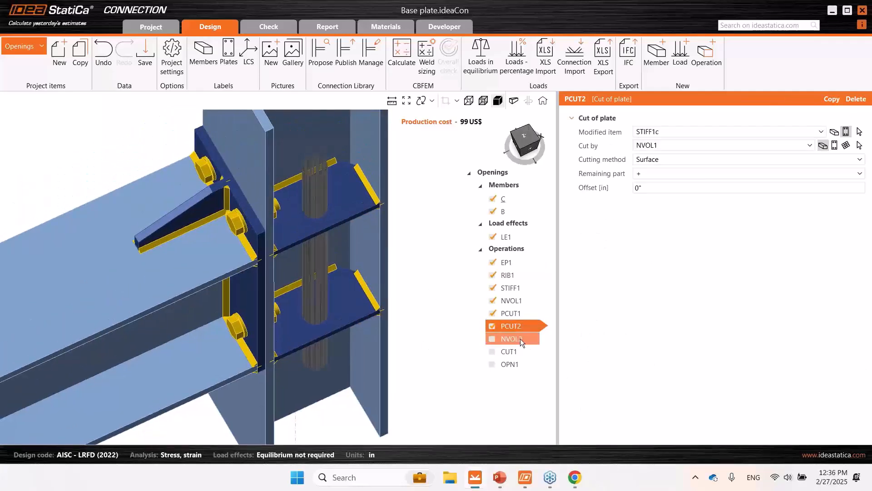
pyautogui.click(524, 300)
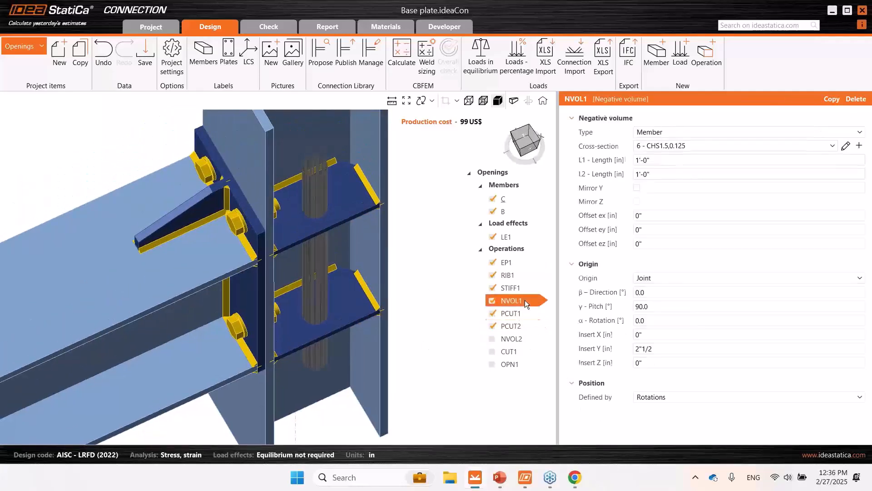
pyautogui.click(512, 264)
pyautogui.moveTo(403, 285)
pyautogui.mouseDown(button='right')
pyautogui.moveTo(405, 295)
pyautogui.moveTo(404, 280)
pyautogui.mouseUp(button='right')
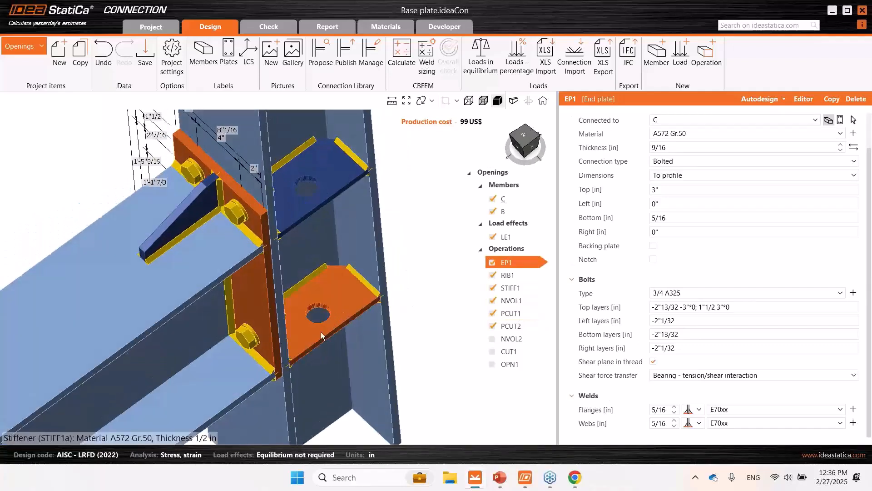
pyautogui.scroll(-3, 321, 332)
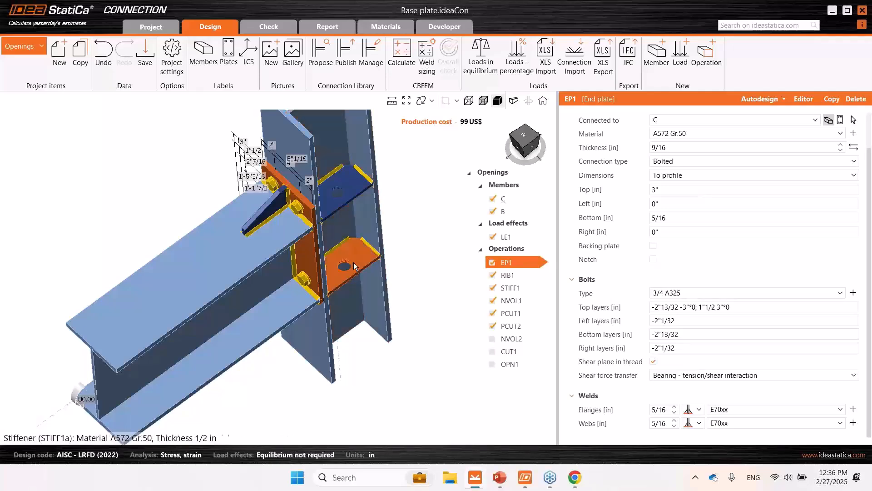
# - Enable negative volume NVOL2, the CHS12,0.11811 cylinder crossing the beam's bottom flange, and examine it from the side and in 3D
pyautogui.click(518, 344)
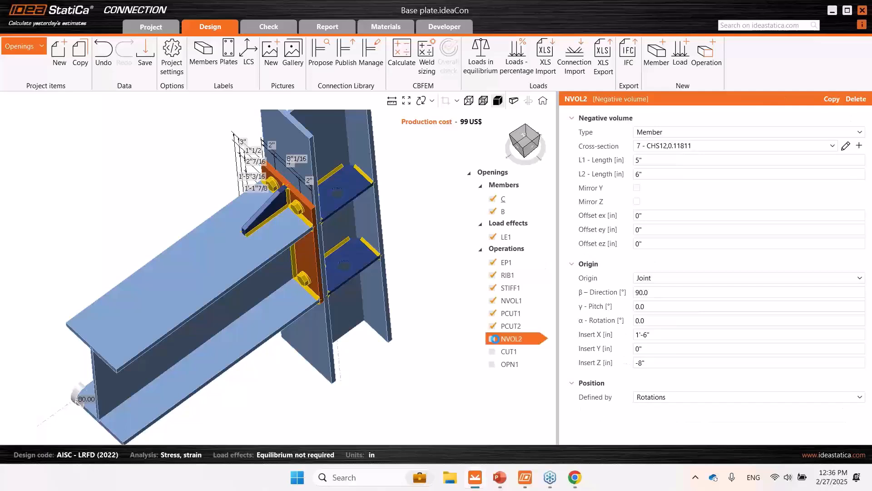
pyautogui.click(533, 151)
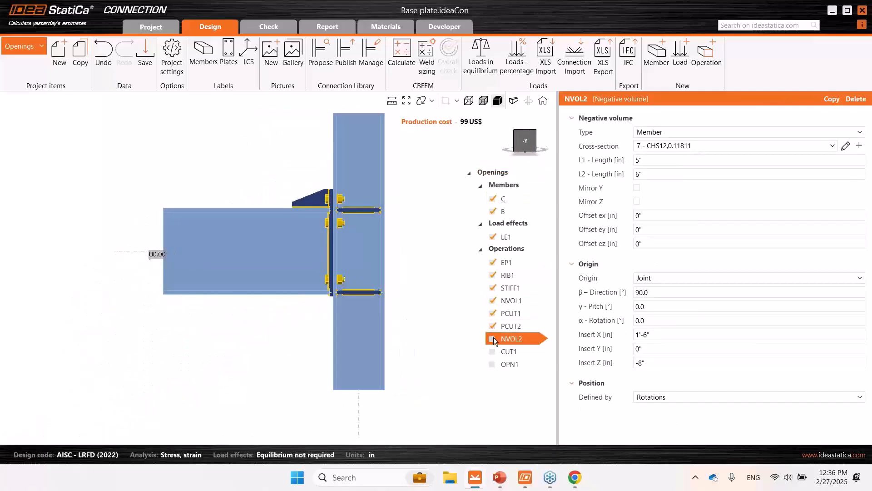
pyautogui.click(493, 339)
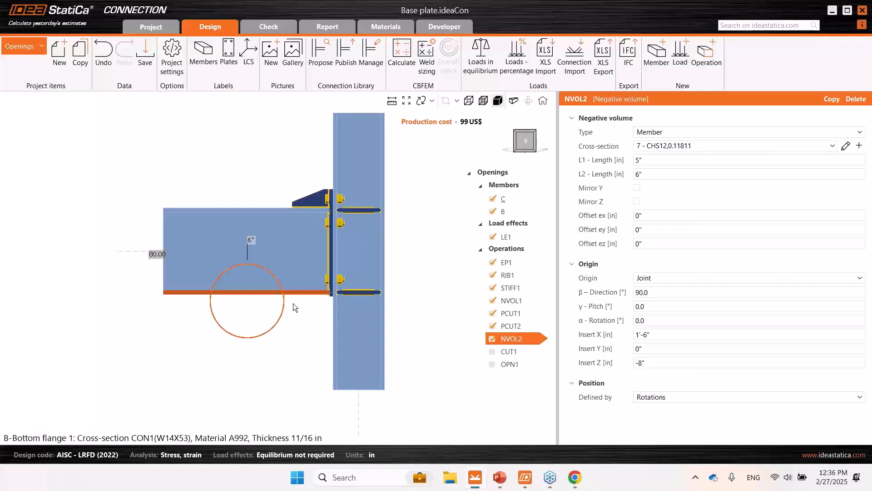
pyautogui.moveTo(243, 279); pyautogui.dragTo(248, 293, button='middle')
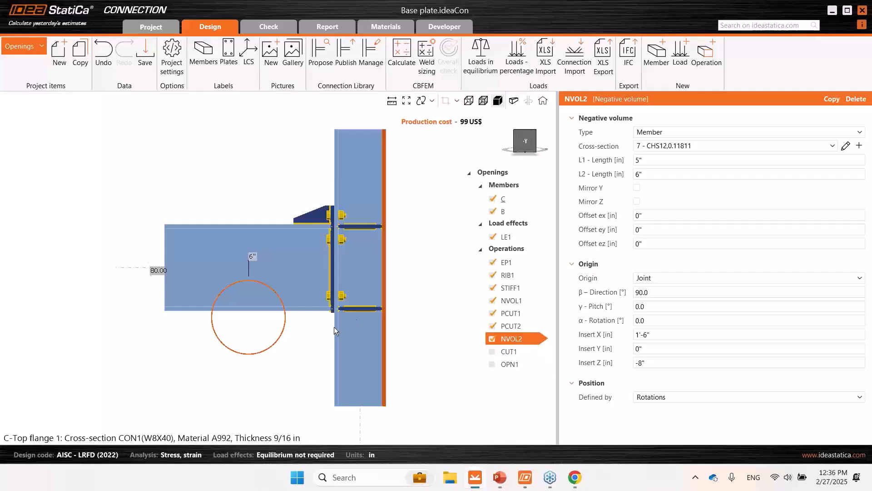
pyautogui.moveTo(263, 359); pyautogui.dragTo(321, 373, button='right')
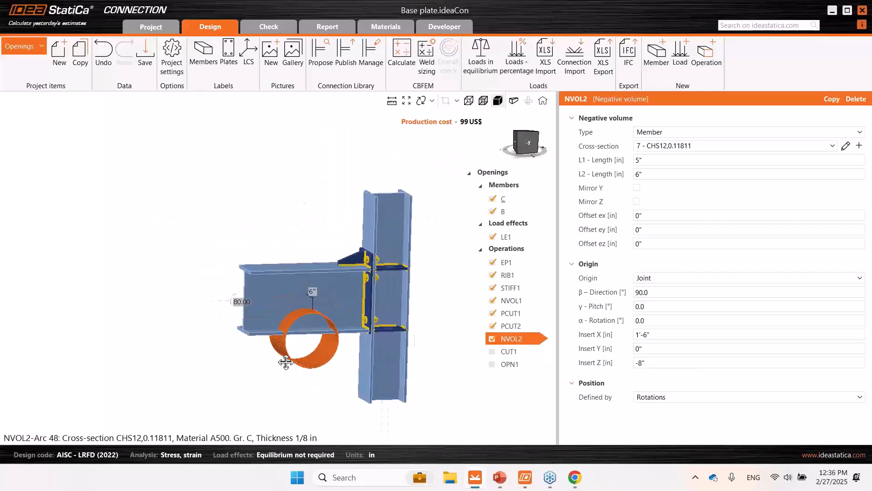
pyautogui.moveTo(288, 357); pyautogui.dragTo(275, 354, button='middle')
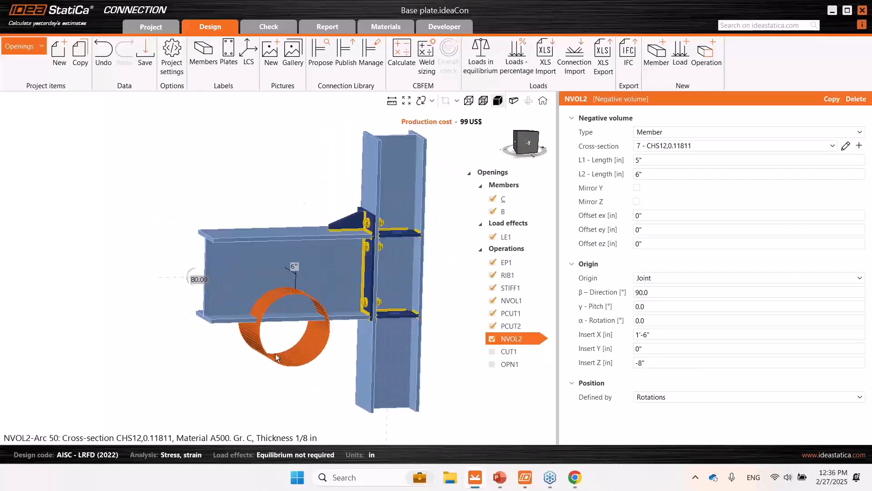
# - Enable member cut CUT1 to cut beam B by NVOL2, and examine the opening in the beam
pyautogui.click(493, 353)
pyautogui.click(514, 353)
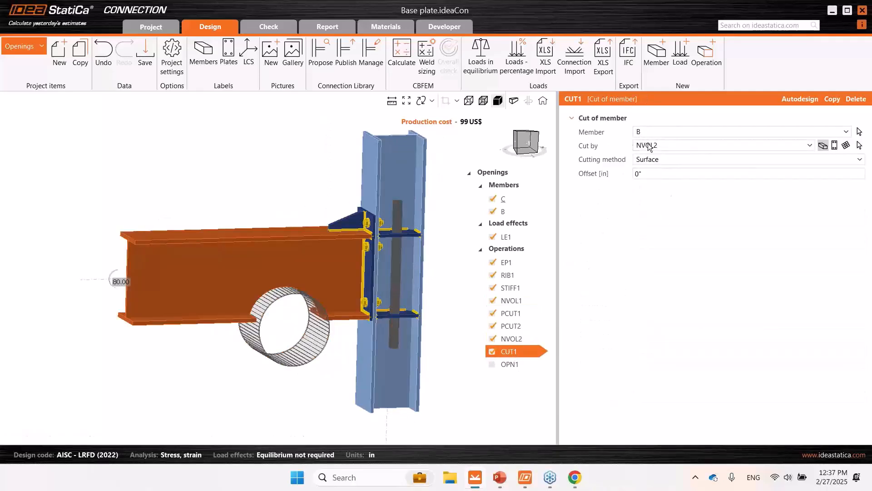
pyautogui.moveTo(371, 254); pyautogui.dragTo(297, 301, button='right')
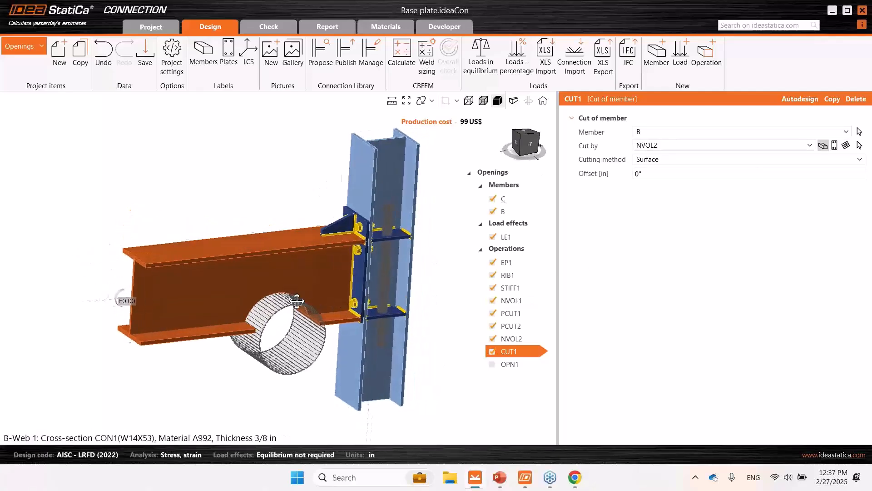
pyautogui.moveTo(297, 301); pyautogui.dragTo(273, 297, button='middle')
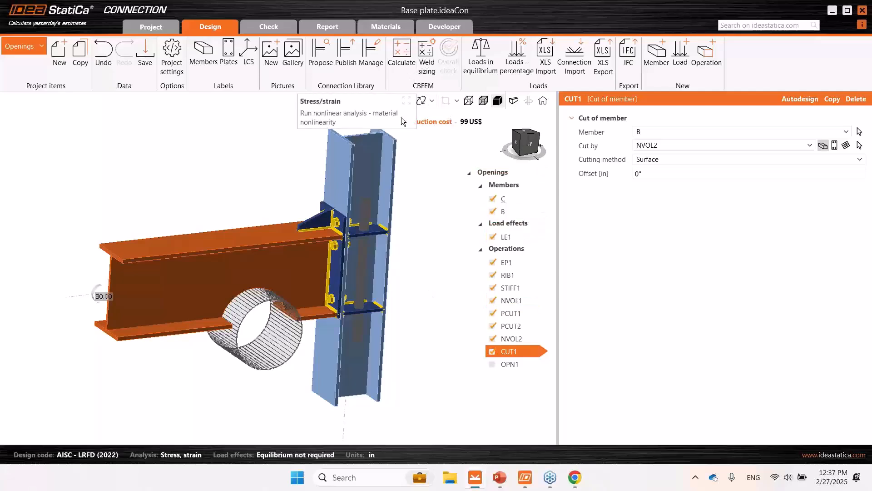
# - Run the stress/strain analysis of the connection and display load effect LE1 on the beam with the circular cut
pyautogui.click(412, 63)
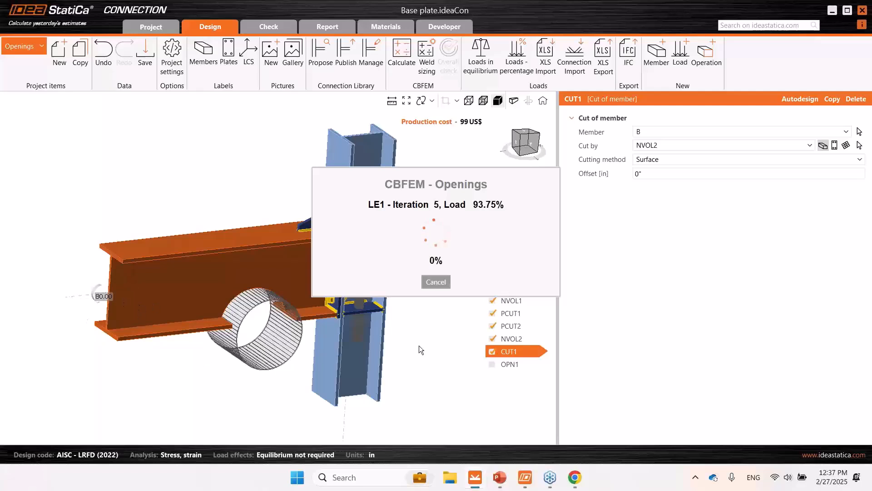
pyautogui.click(426, 282)
pyautogui.click(506, 237)
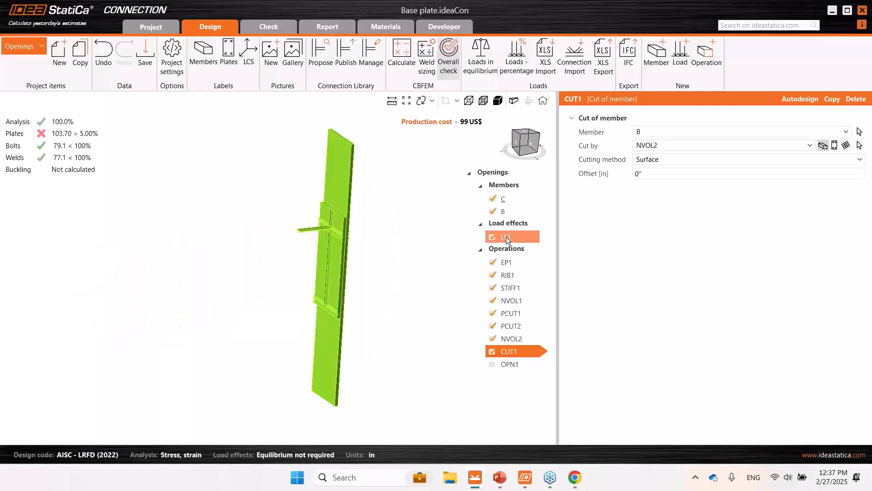
pyautogui.moveTo(201, 303); pyautogui.dragTo(200, 322, button='right')
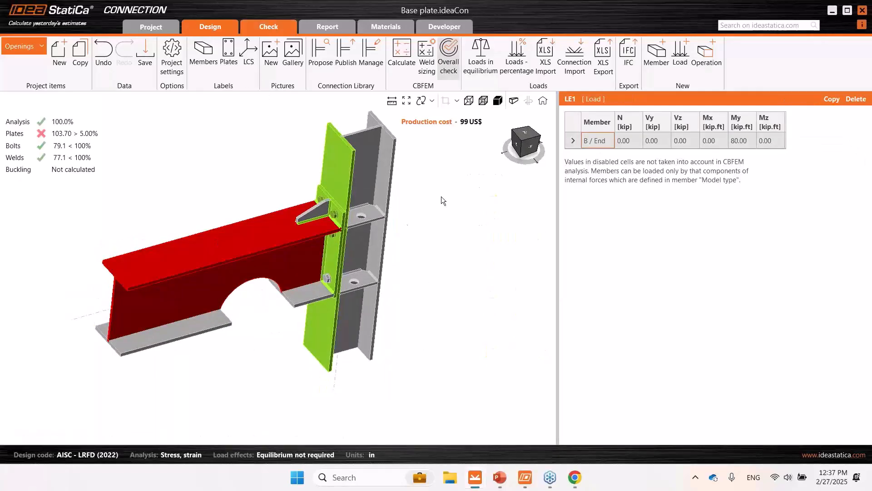
# - Display the plastic strain results on the deformed mesh and examine the beam web around the circular cut
pyautogui.click(271, 26)
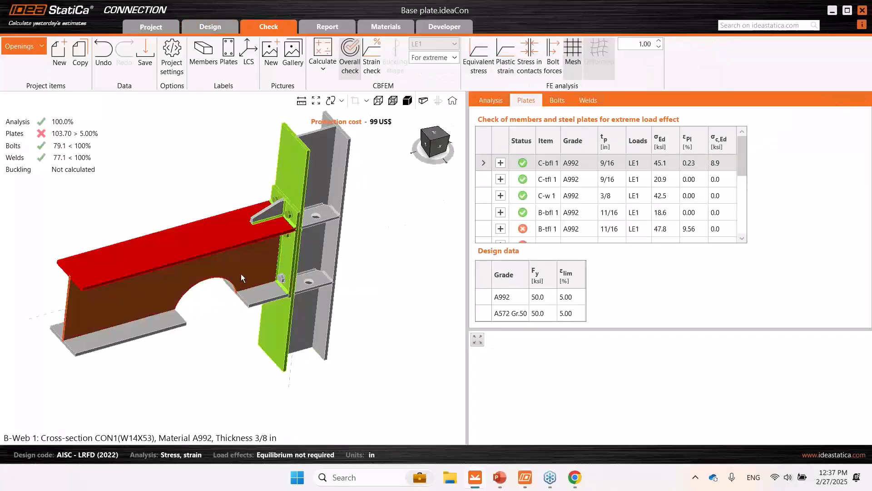
pyautogui.click(508, 73)
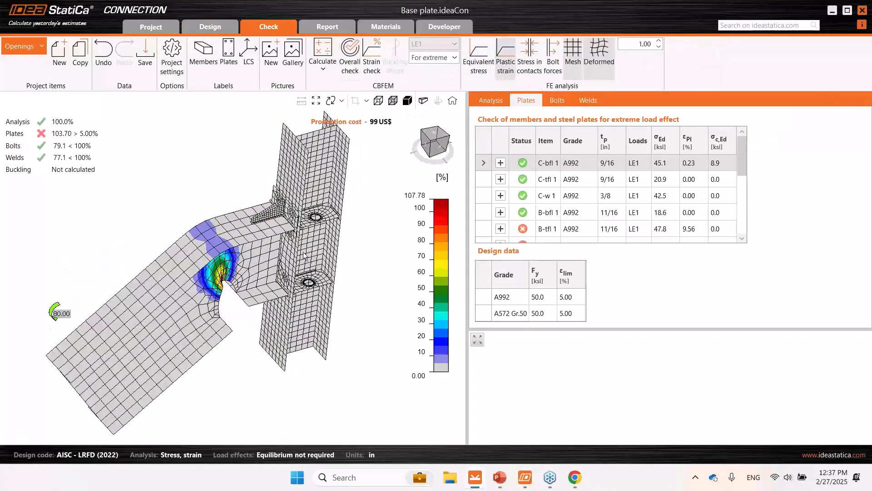
pyautogui.moveTo(213, 269); pyautogui.dragTo(225, 249, button='right')
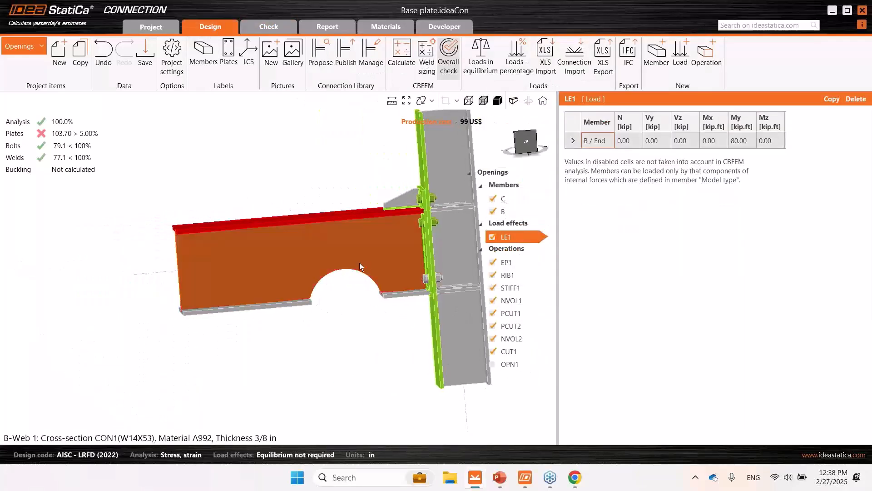
# - Disable member cut CUT1 and negative volume NVOL2 to restore the full section of beam B
pyautogui.moveTo(358, 316); pyautogui.dragTo(304, 312, button='middle')
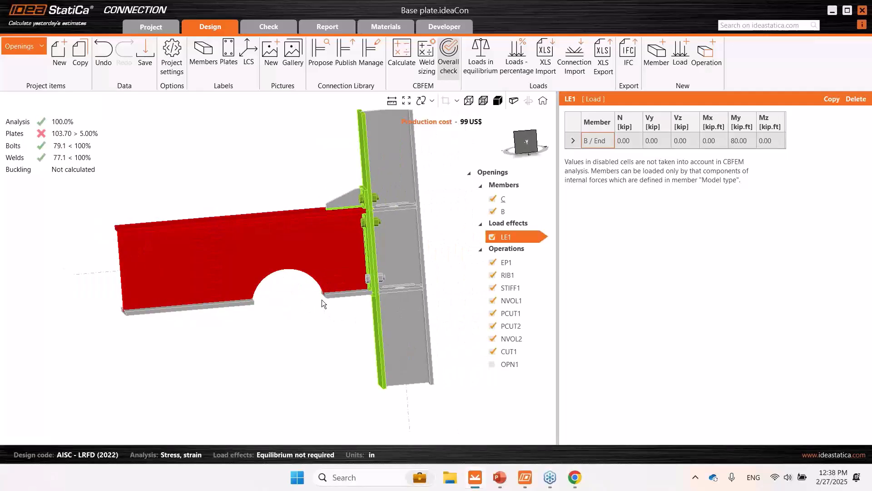
pyautogui.click(493, 351)
pyautogui.click(494, 338)
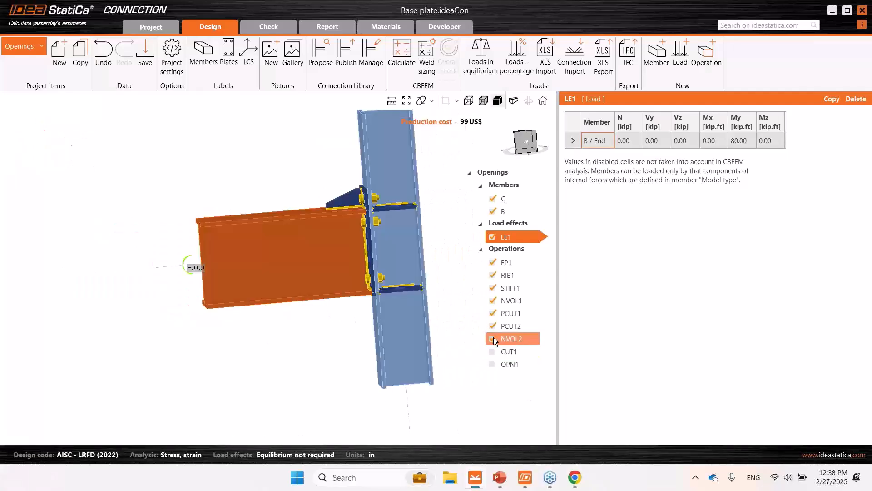
# - Enable opening OPN1, the stiffened circular hole in beam B's web, and look up the Opening, notch type among the manufacturing operations
pyautogui.click(516, 367)
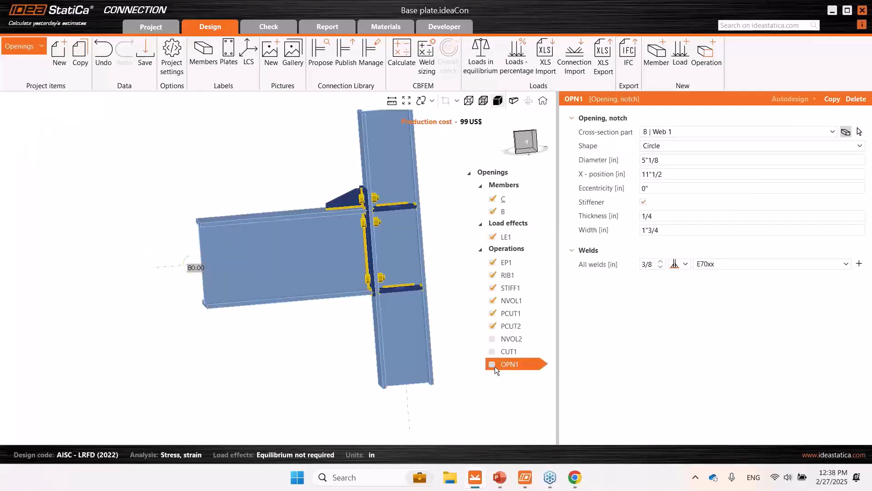
pyautogui.click(494, 364)
pyautogui.moveTo(358, 336); pyautogui.dragTo(398, 365, button='middle')
pyautogui.click(703, 71)
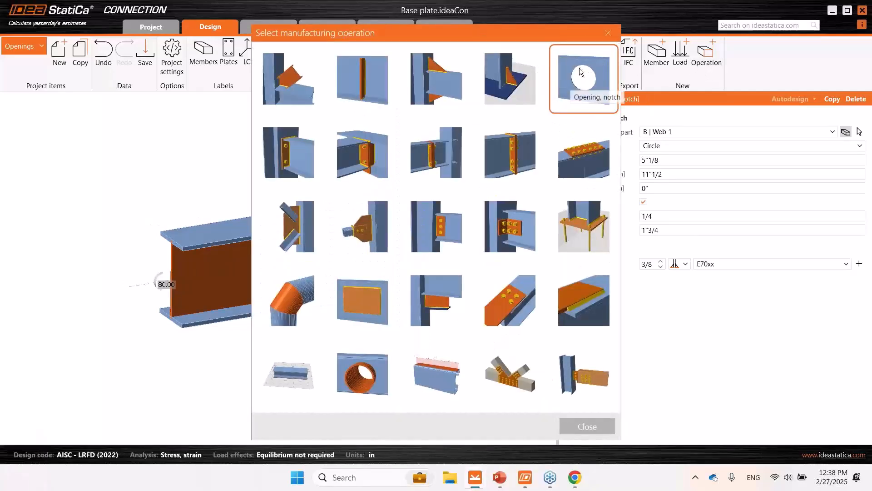
pyautogui.click(609, 32)
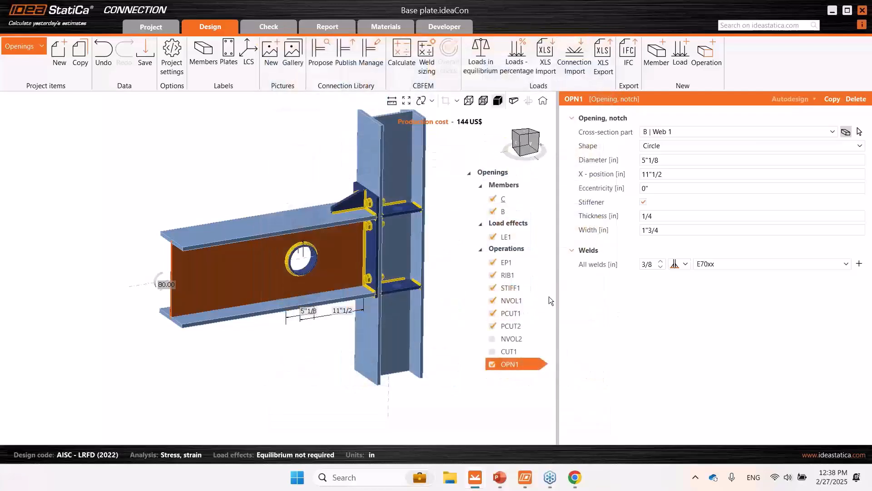
pyautogui.moveTo(405, 357); pyautogui.dragTo(386, 360, button='middle')
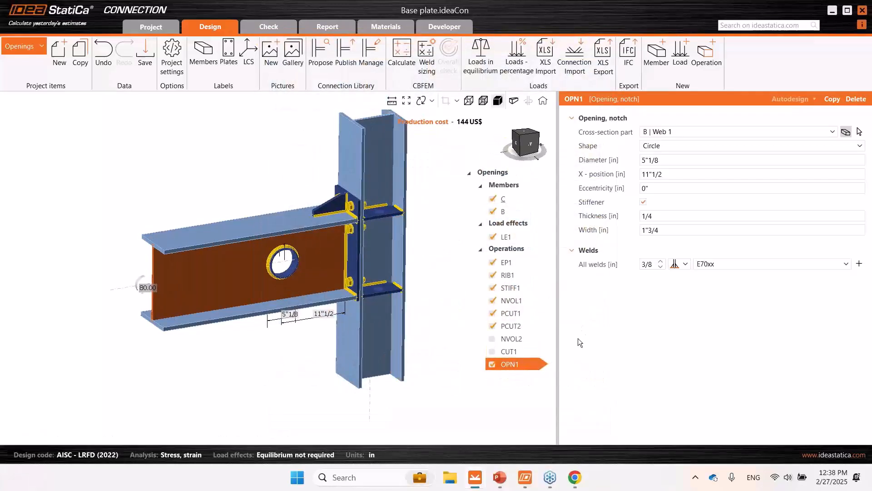
# - Turn off the stiffener of opening OPN1 to examine the plain circular hole, and turn the stiffener back on
pyautogui.scroll(2, 302, 257)
pyautogui.scroll(1, 302, 256)
pyautogui.click(643, 202)
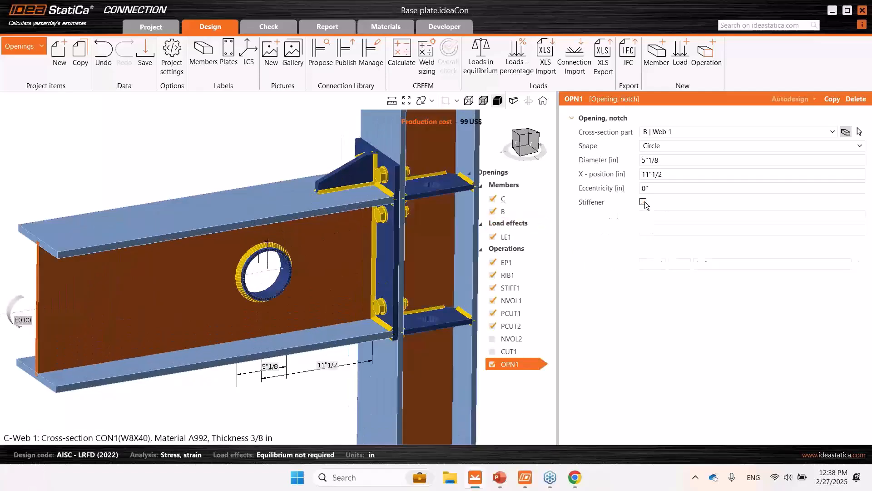
pyautogui.scroll(2, 254, 273)
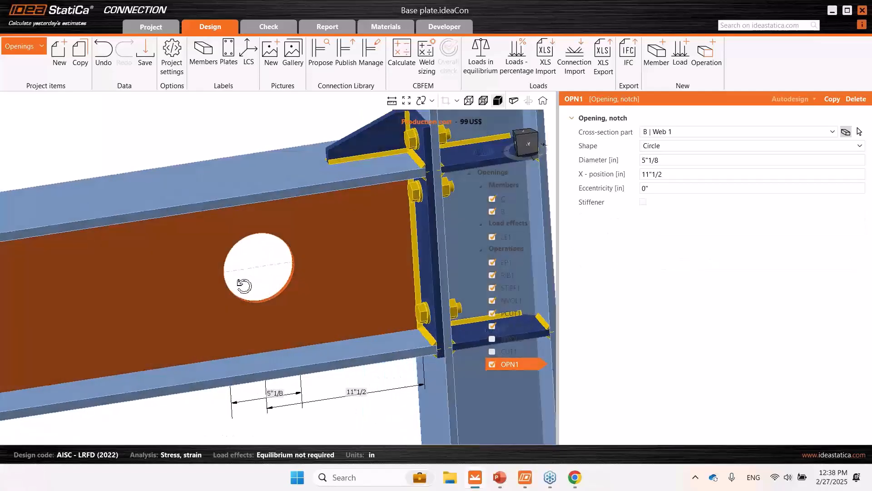
pyautogui.scroll(-1, 271, 268)
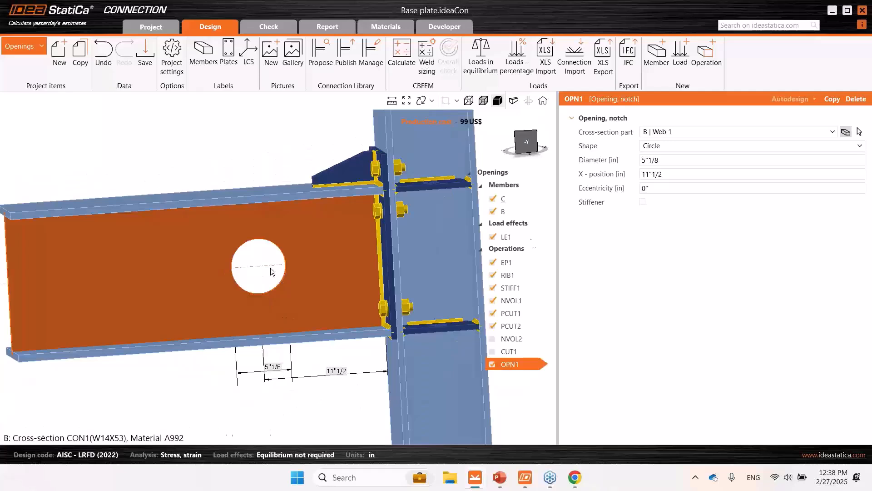
pyautogui.click(643, 203)
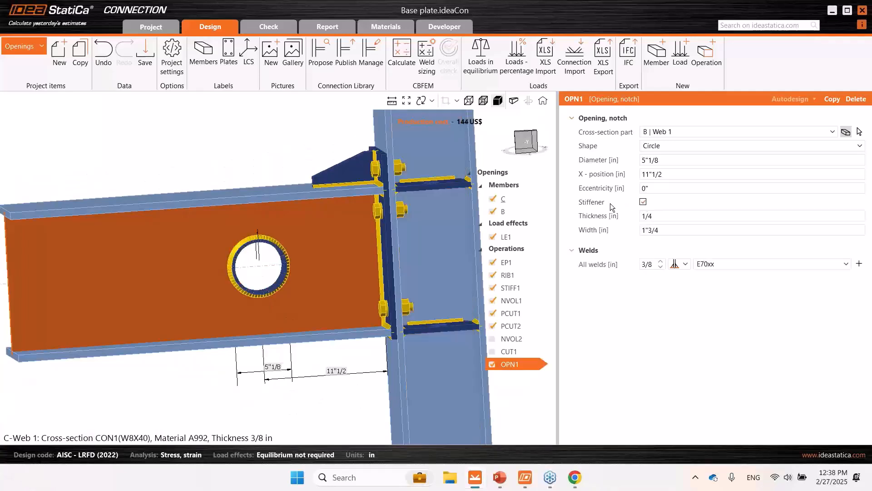
# - Examine the ring stiffener of opening OPN1 and its welds up close in transparent display, and return to the solid display
pyautogui.scroll(2, 255, 269)
pyautogui.moveTo(255, 269); pyautogui.dragTo(312, 282, button='middle')
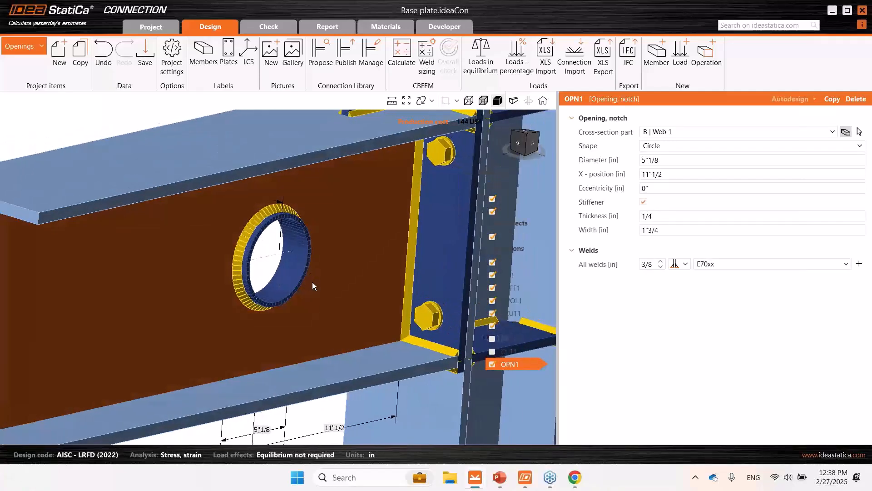
pyautogui.click(484, 100)
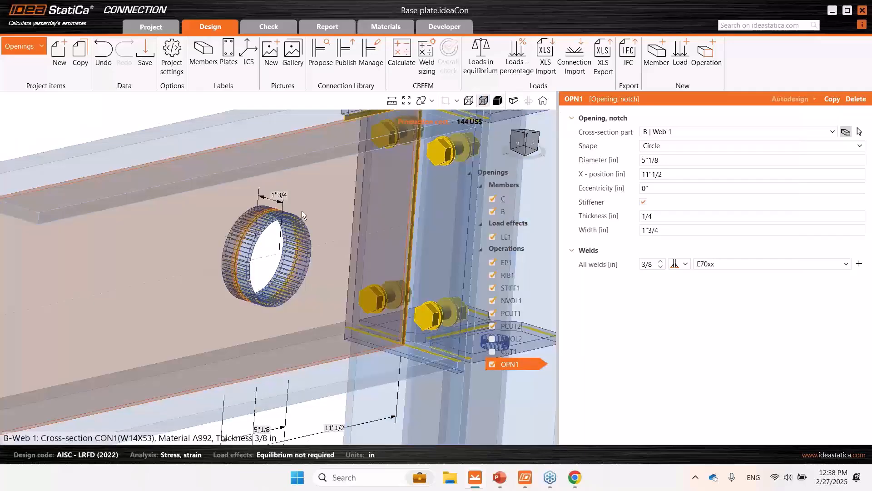
pyautogui.moveTo(249, 268); pyautogui.dragTo(248, 213, button='middle')
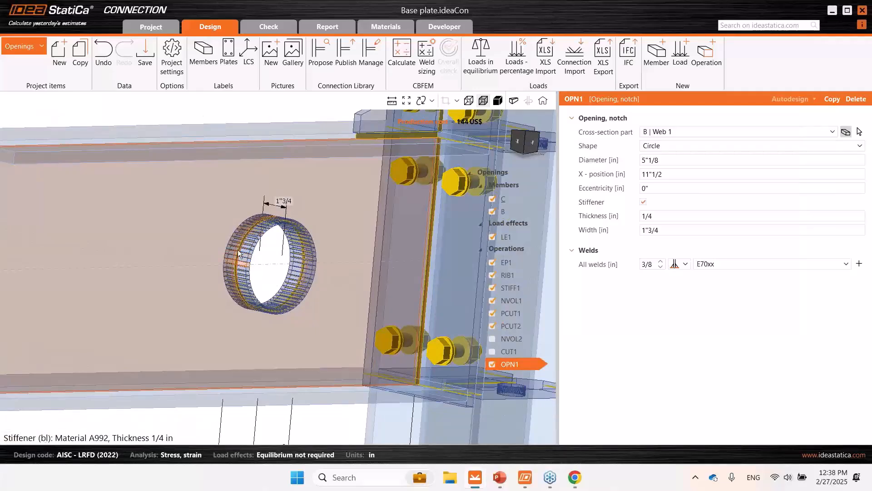
pyautogui.click(495, 103)
pyautogui.scroll(-4, 320, 246)
pyautogui.moveTo(320, 249); pyautogui.dragTo(285, 290, button='middle')
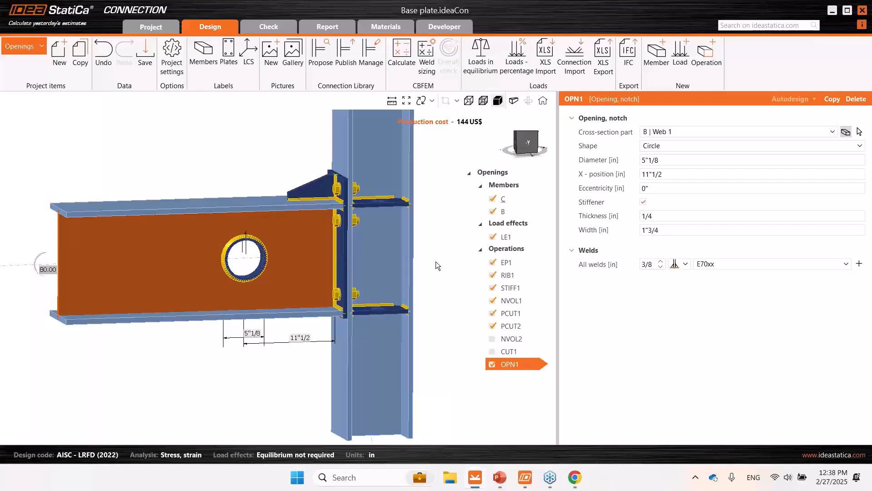
pyautogui.moveTo(217, 178); pyautogui.dragTo(246, 181, button='middle')
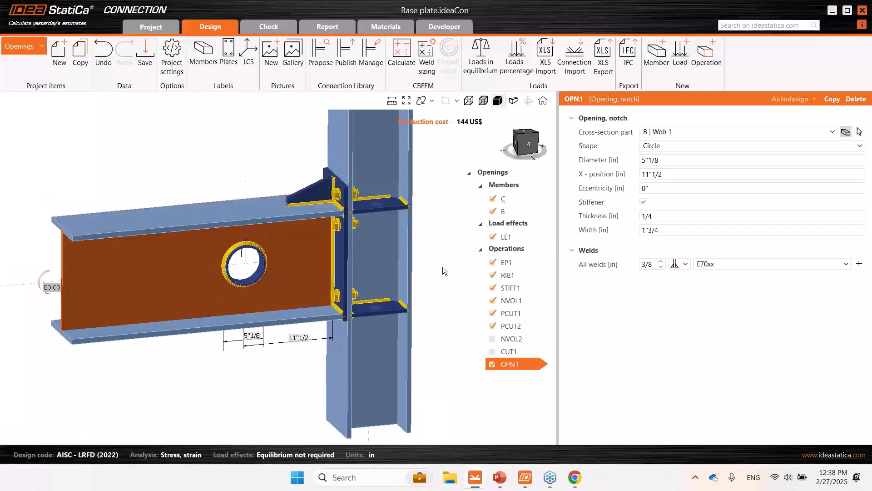
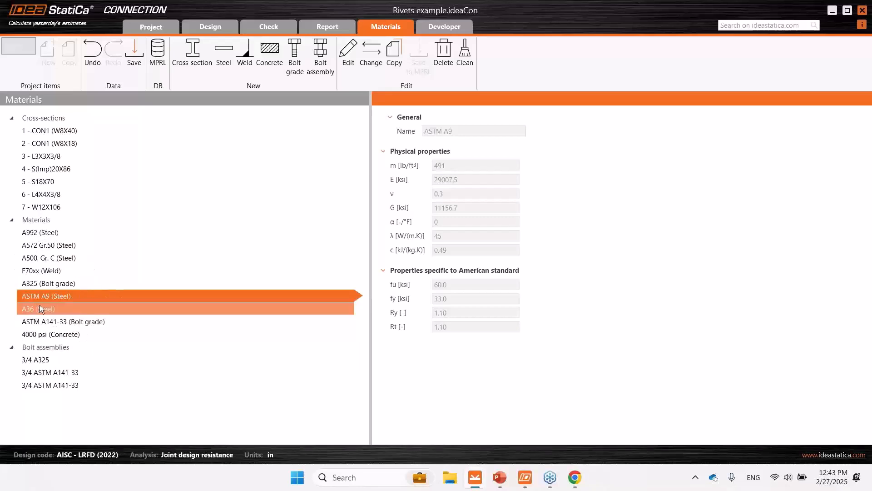
# - Review the properties of A992 steel and of the 3/4 A325 and 3/4 ASTM A141-33 bolt assemblies
pyautogui.click(40, 233)
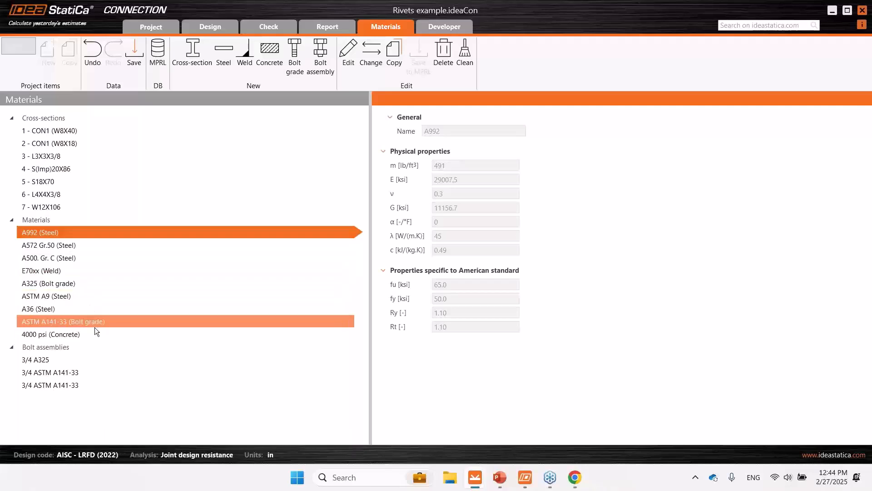
pyautogui.click(66, 359)
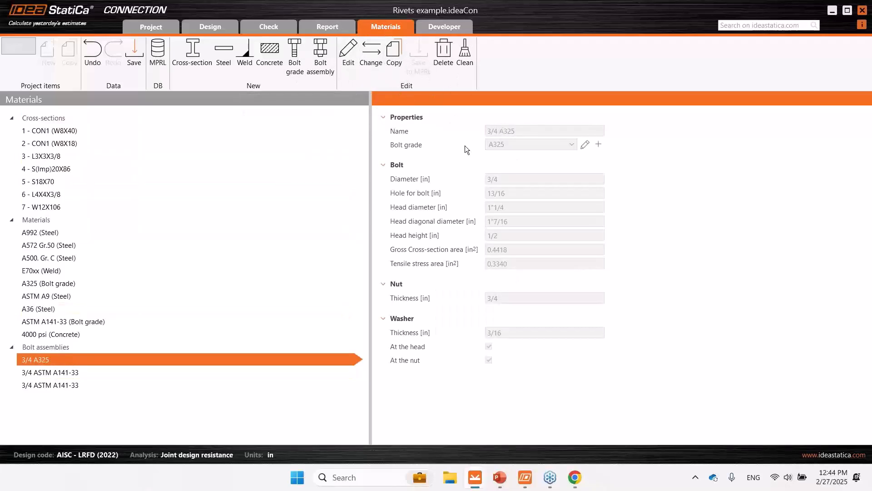
pyautogui.click(72, 378)
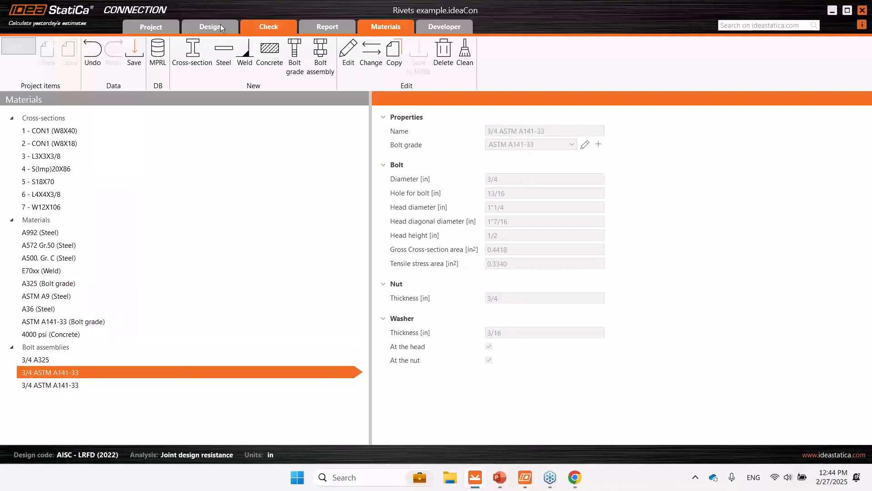
# - Return to the CON1 design model and examine load effect LE1 acting on beam B
pyautogui.click(202, 25)
pyautogui.scroll(-3, 308, 239)
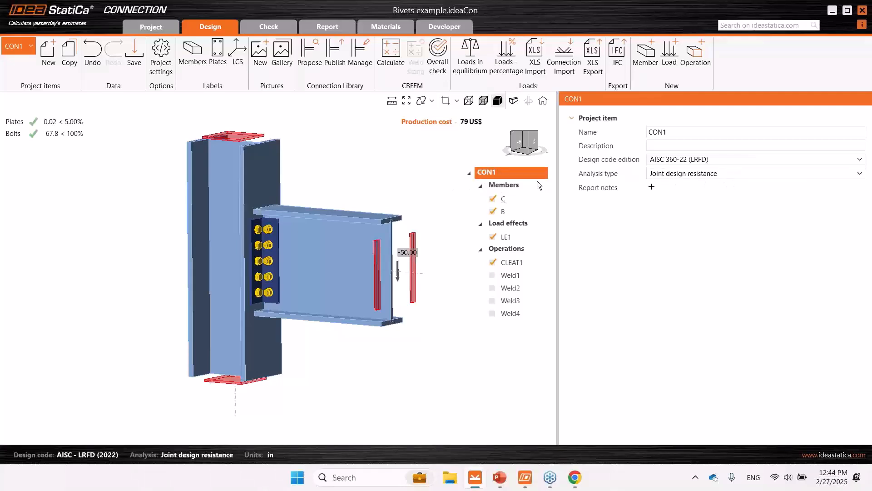
pyautogui.click(515, 236)
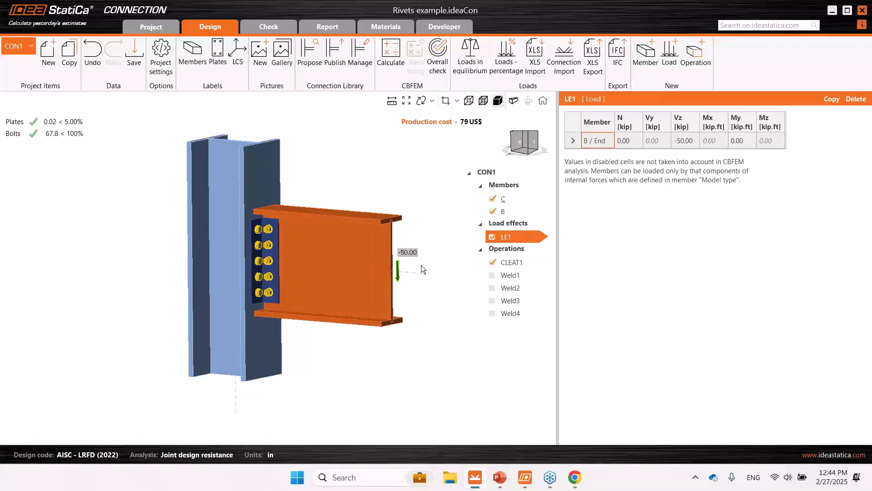
pyautogui.scroll(-2, 404, 262)
pyautogui.moveTo(418, 267); pyautogui.dragTo(396, 276, button='middle')
pyautogui.scroll(2, 404, 262)
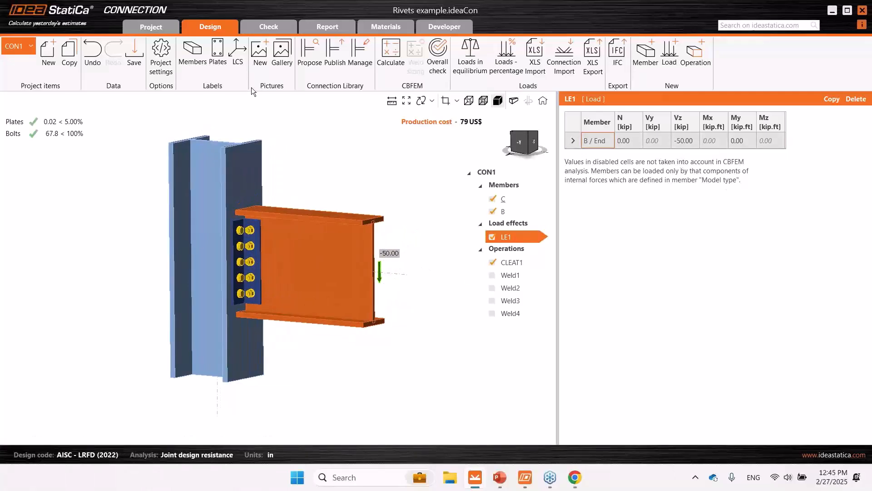
# - Open the check results of CON1 and enlarge the Joint design resistance diagram for LE1
pyautogui.click(274, 30)
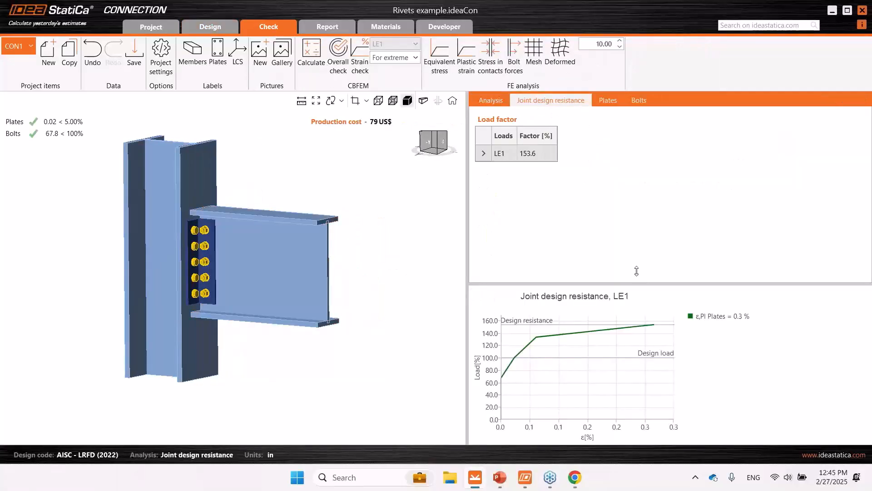
pyautogui.moveTo(641, 284); pyautogui.dragTo(649, 214)
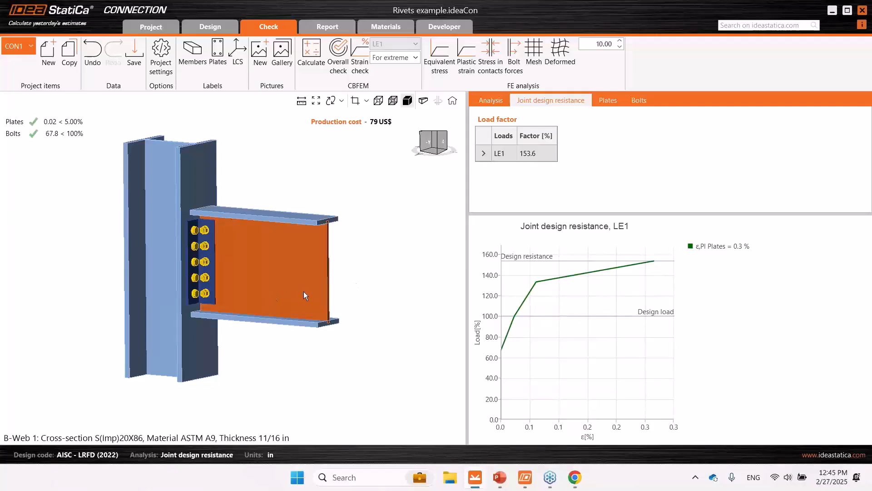
pyautogui.moveTo(354, 288); pyautogui.dragTo(353, 291, button='middle')
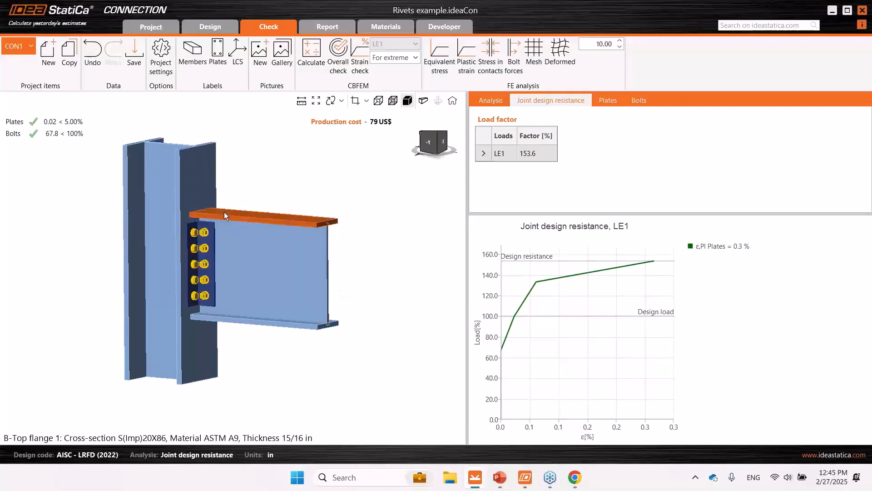
# - Switch to project item CON2 and show its design model close up at the beam-to-column joint
pyautogui.click(28, 48)
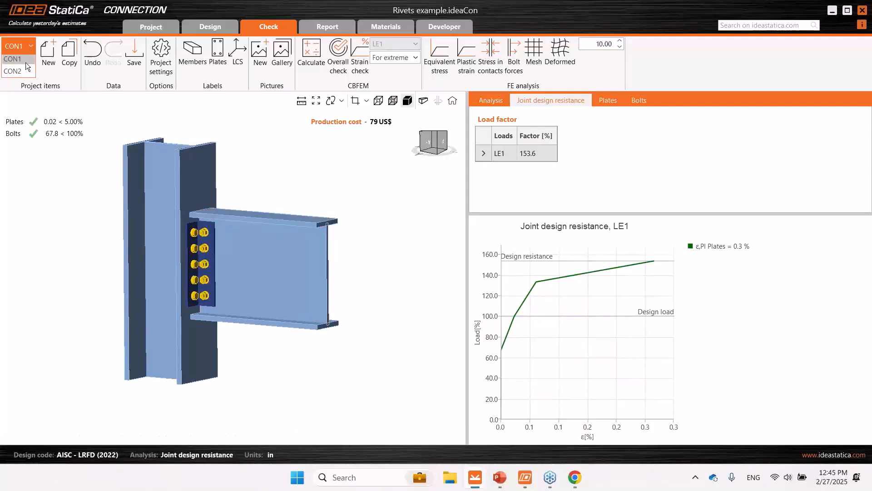
pyautogui.click(19, 74)
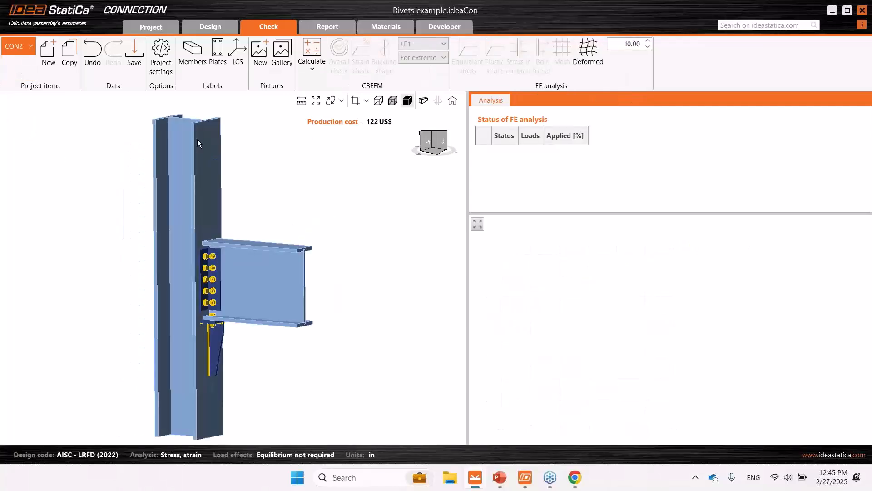
pyautogui.click(213, 29)
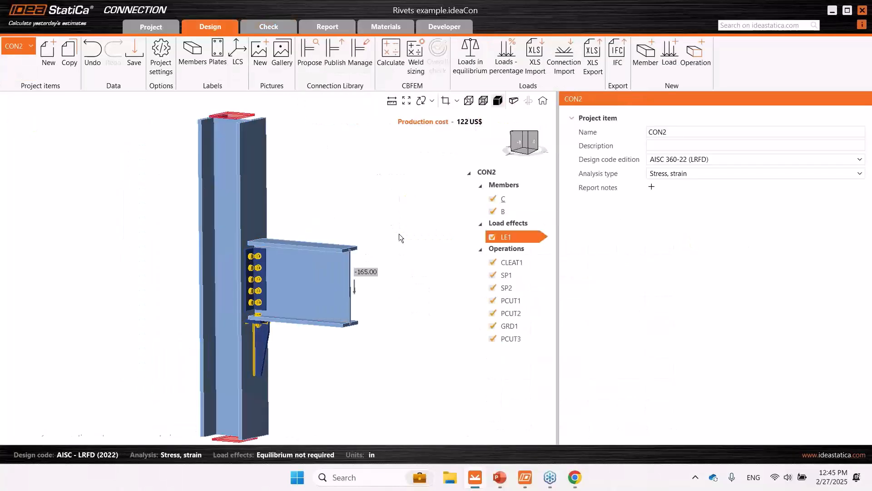
pyautogui.scroll(3, 300, 295)
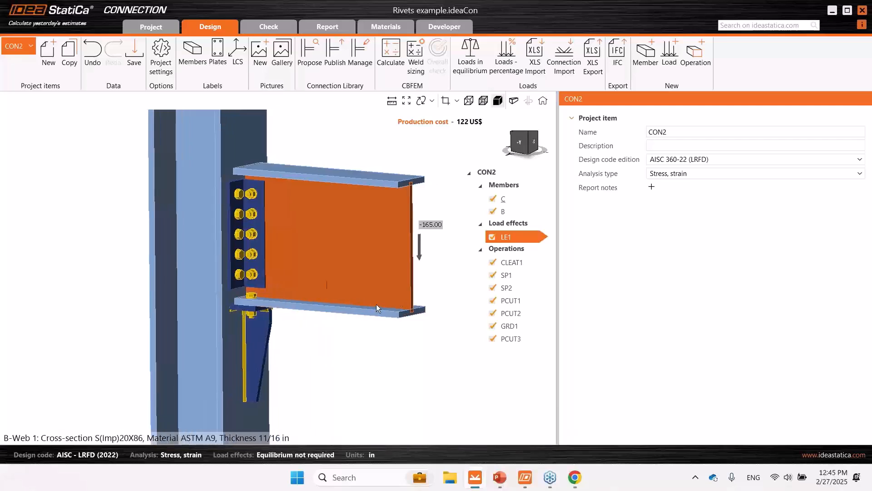
# - Examine the settings and geometry of cleat CLEAT1 and of stiffening plates SP1 and SP2 below beam B
pyautogui.click(262, 256)
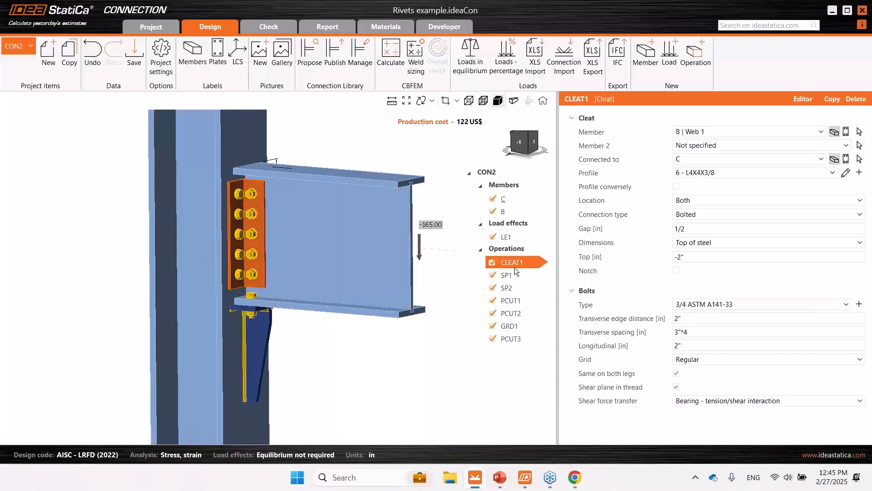
pyautogui.moveTo(377, 264); pyautogui.dragTo(394, 270, button='right')
pyautogui.moveTo(300, 281); pyautogui.dragTo(339, 261, button='middle')
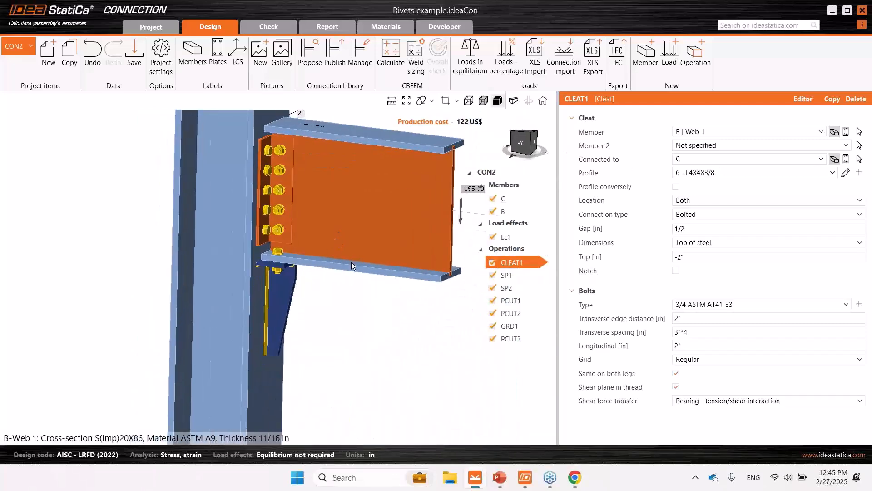
pyautogui.click(505, 277)
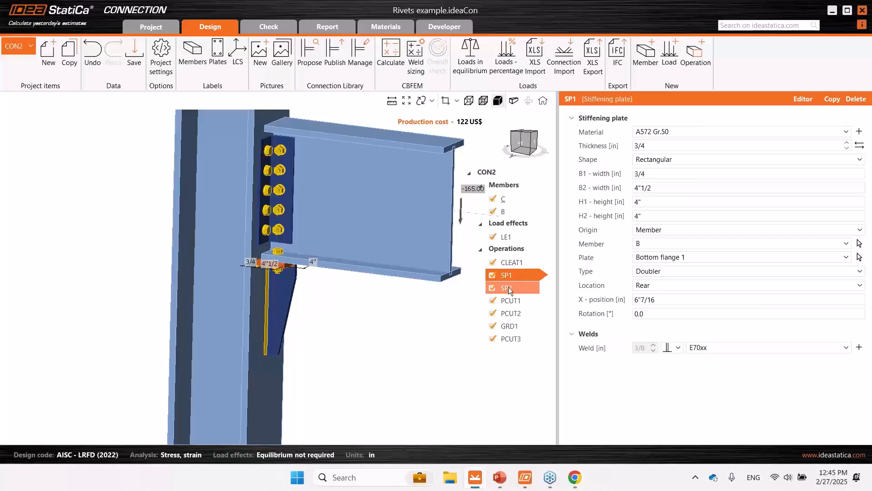
pyautogui.scroll(5, 287, 274)
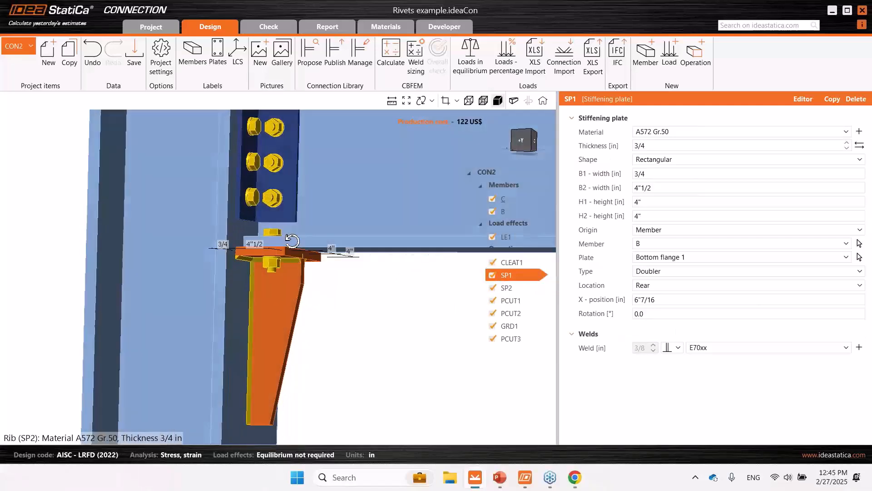
pyautogui.moveTo(292, 241); pyautogui.dragTo(285, 208, button='right')
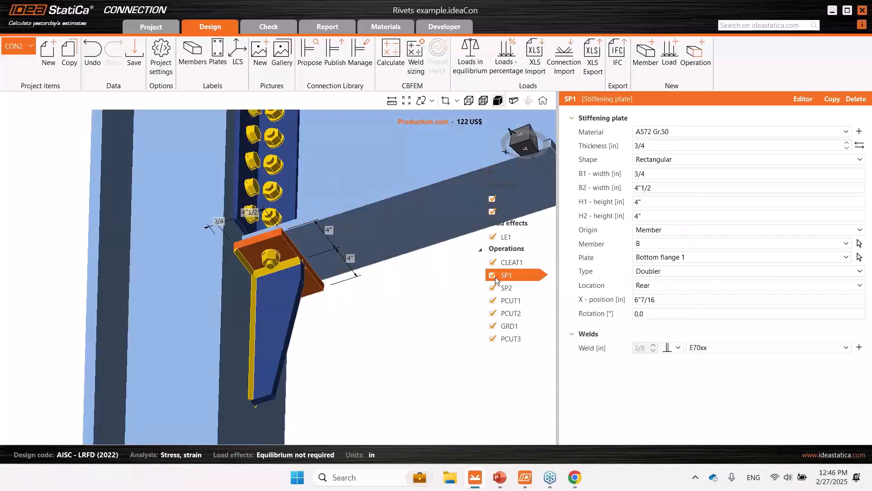
pyautogui.click(293, 282)
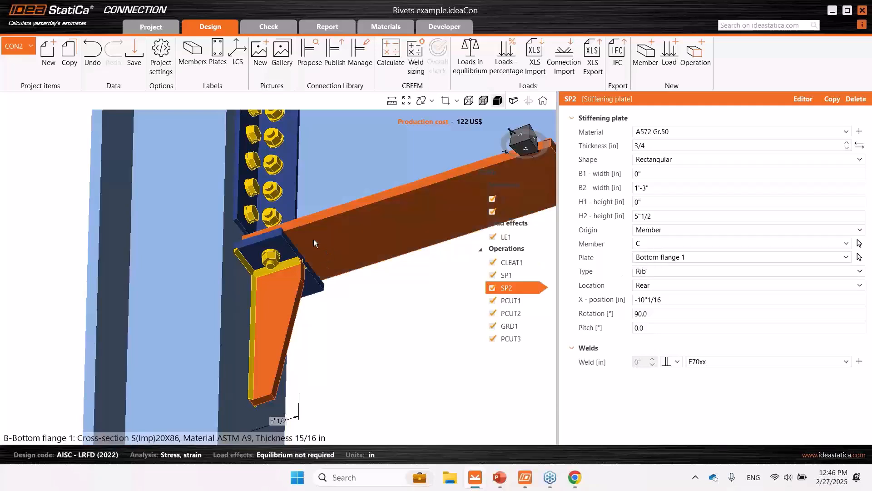
pyautogui.moveTo(315, 240); pyautogui.dragTo(395, 282, button='right')
# - Review the plate cuts PCUT1, PCUT2 and PCUT3 and the bolt grid GRD1 of the stiffened seat
pyautogui.click(518, 302)
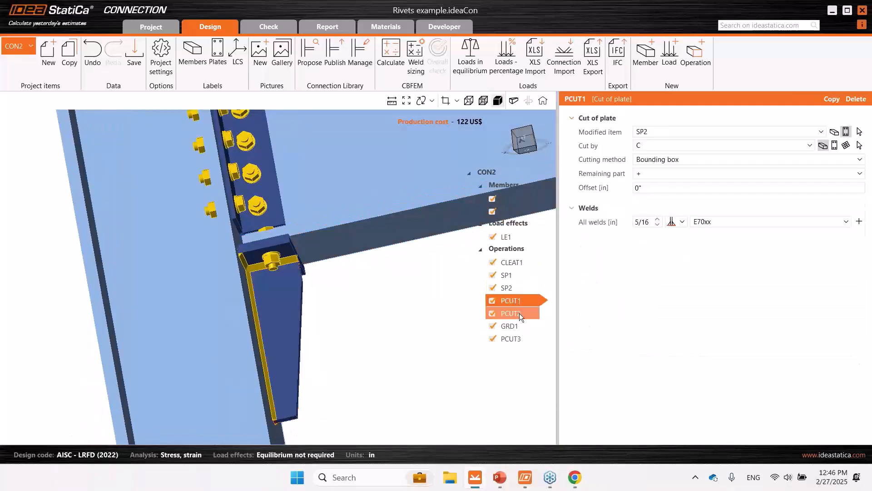
pyautogui.click(519, 313)
pyautogui.click(519, 325)
pyautogui.click(520, 337)
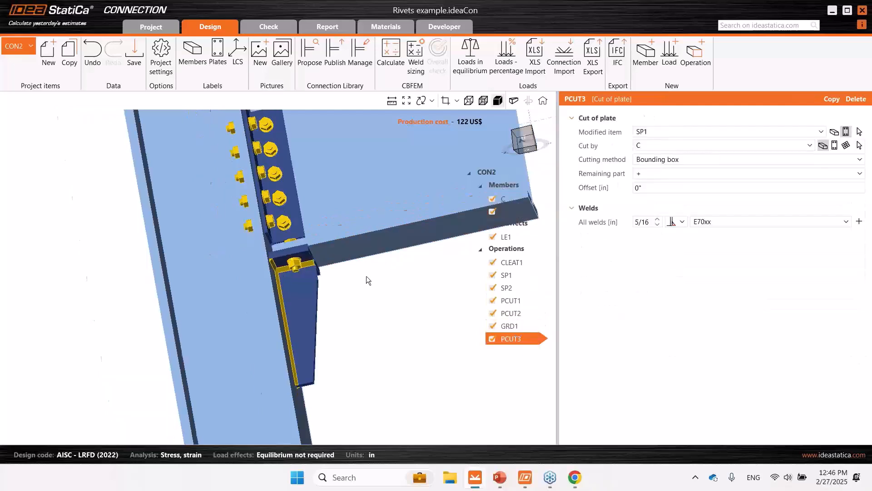
# - Inspect the reinforced joint of CON2 in side view and start its CBFEM calculation
pyautogui.moveTo(366, 276); pyautogui.dragTo(427, 306, button='right')
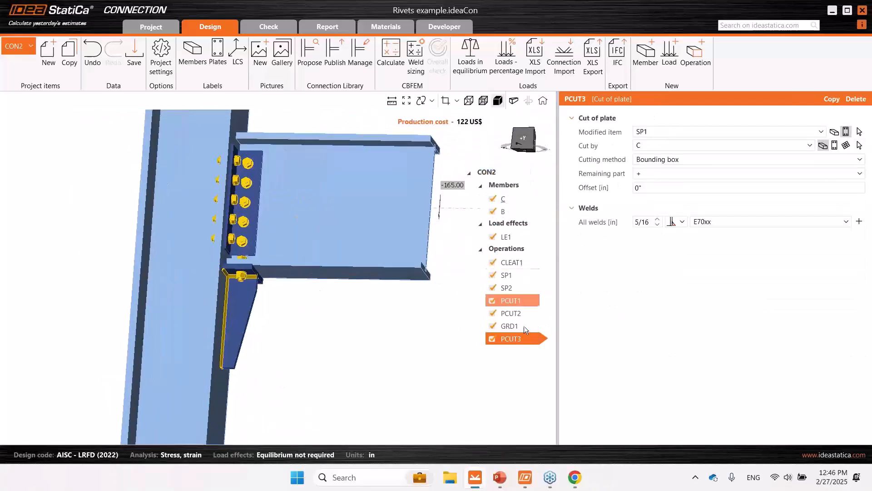
pyautogui.moveTo(281, 216); pyautogui.dragTo(314, 237, button='right')
pyautogui.click(521, 146)
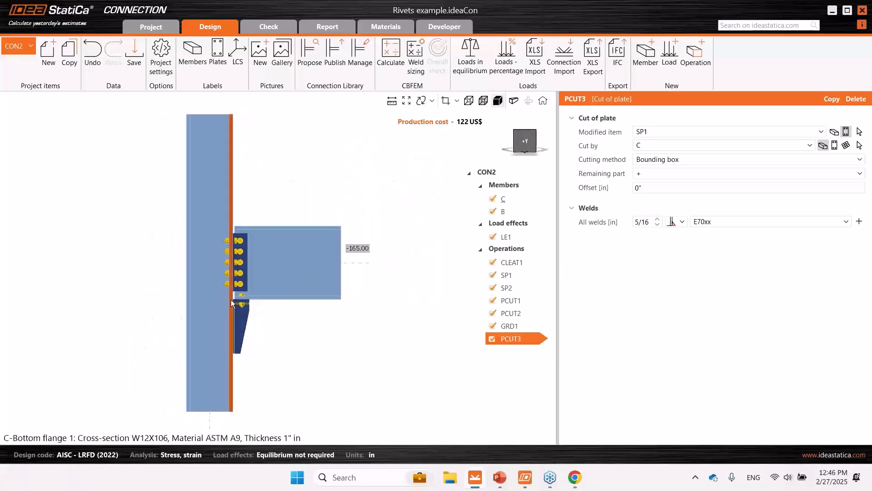
pyautogui.scroll(2, 302, 306)
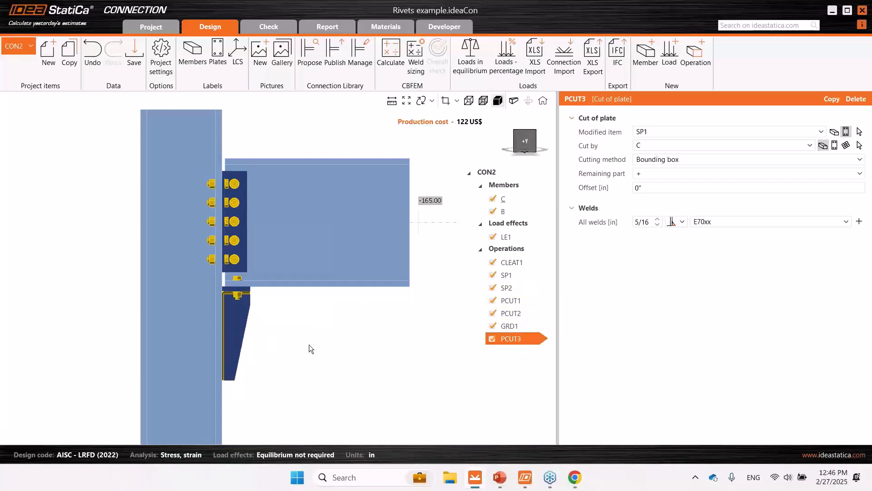
pyautogui.moveTo(336, 329); pyautogui.dragTo(361, 335, button='middle')
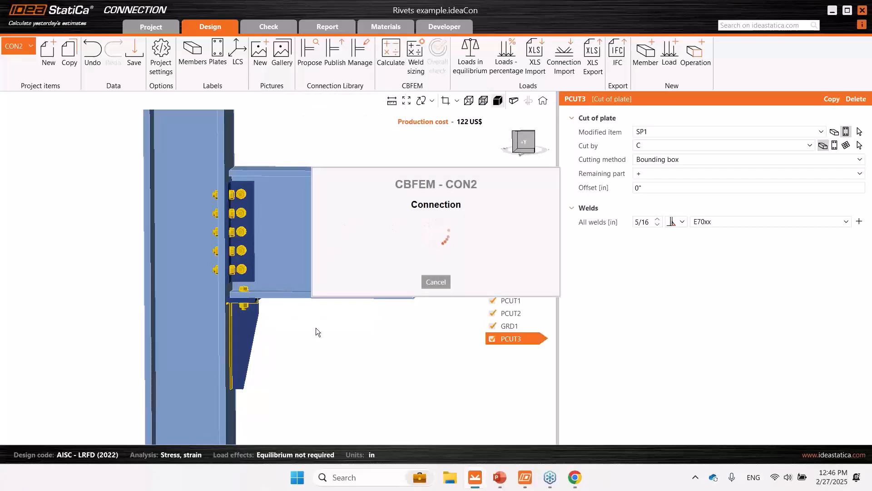
# - Switch to the running PowerPoint slide show of Solve design issues and go to the Q&A - NEXT STEPS slide
pyautogui.moveTo(500, 482)
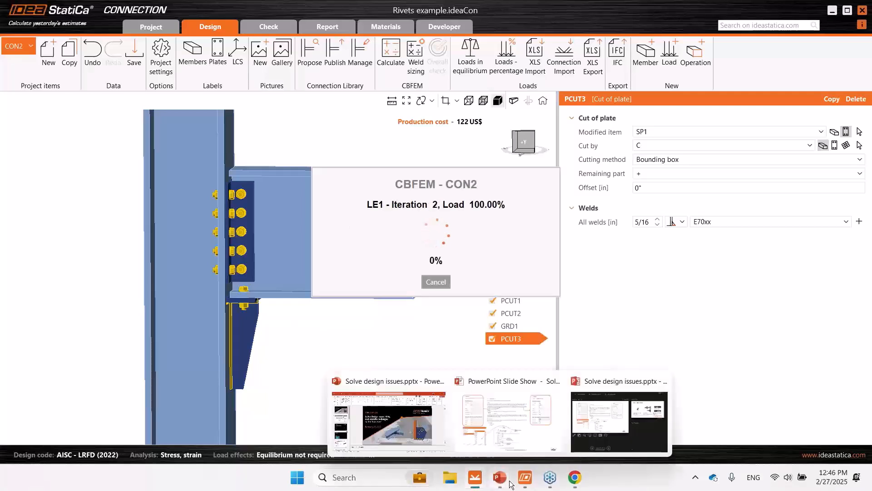
pyautogui.click(555, 445)
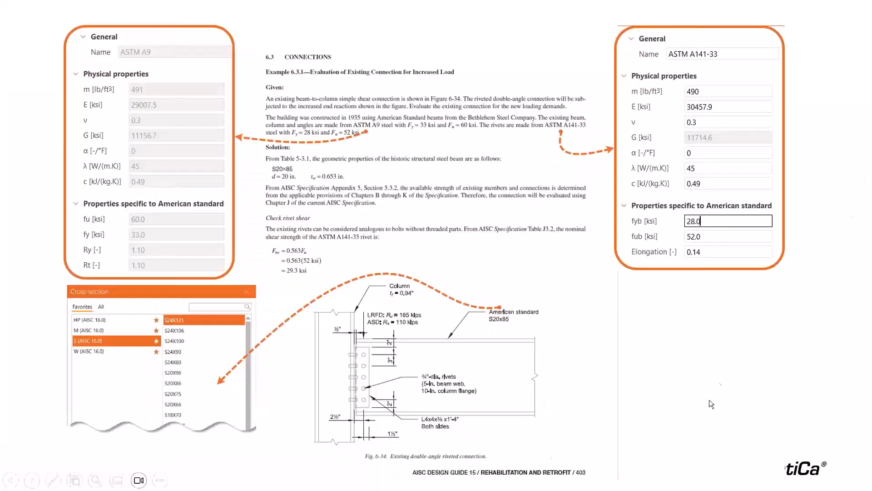
pyautogui.click(793, 349)
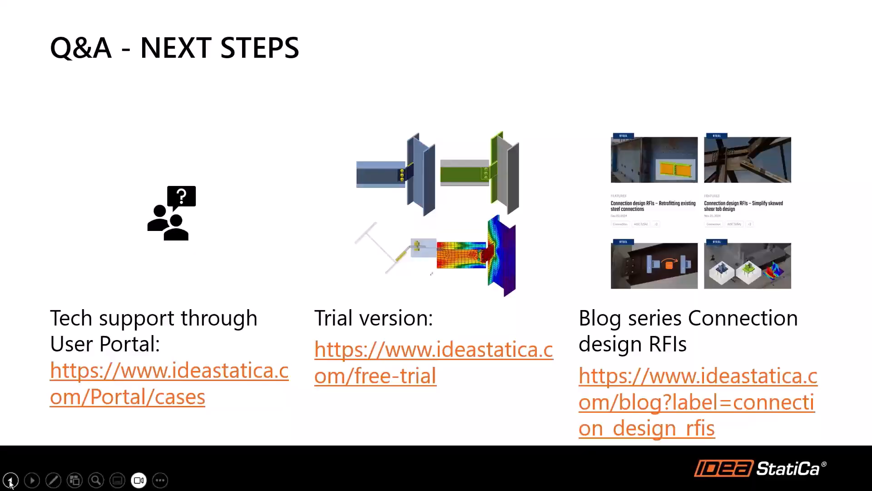
pyautogui.click(10, 480)
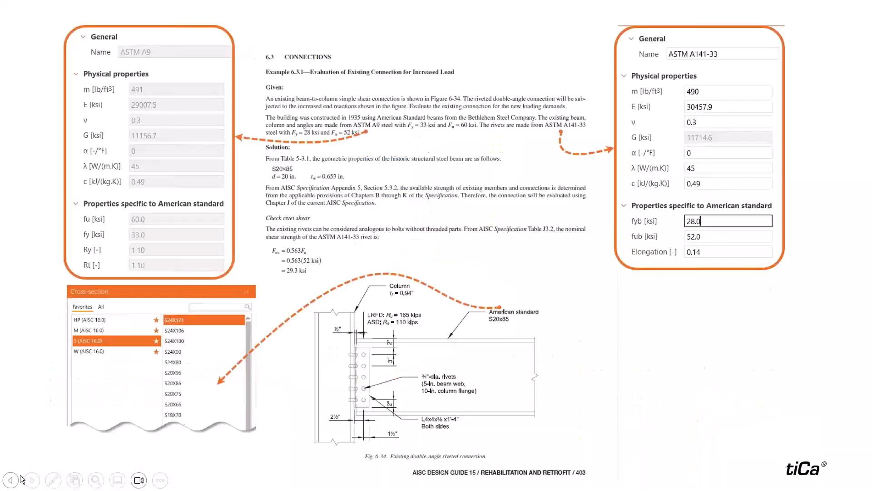
pyautogui.click(10, 480)
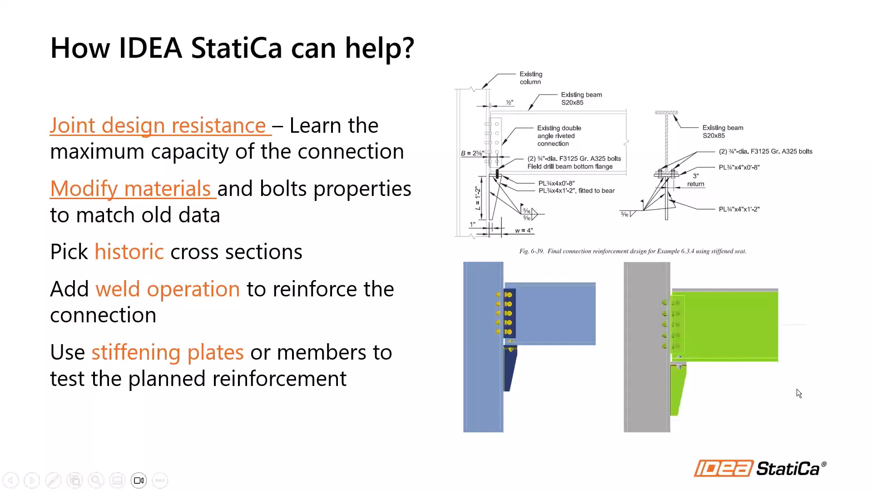
pyautogui.press('Right')
pyautogui.press('Right')
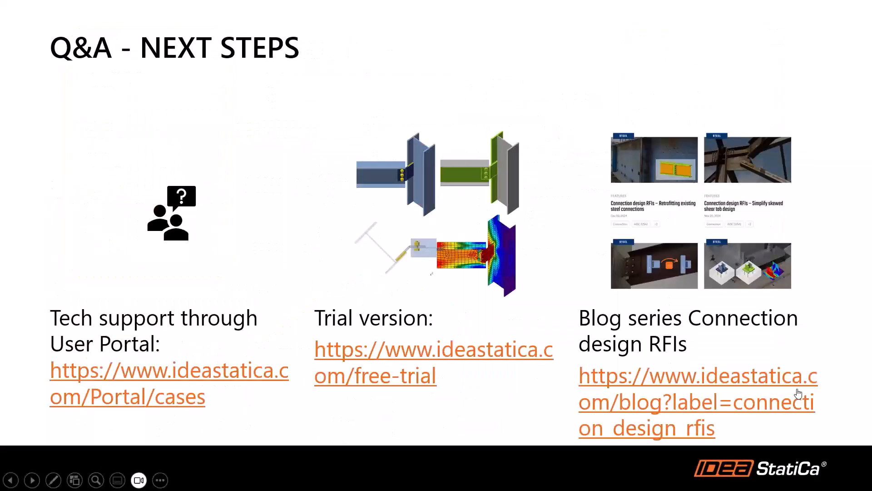
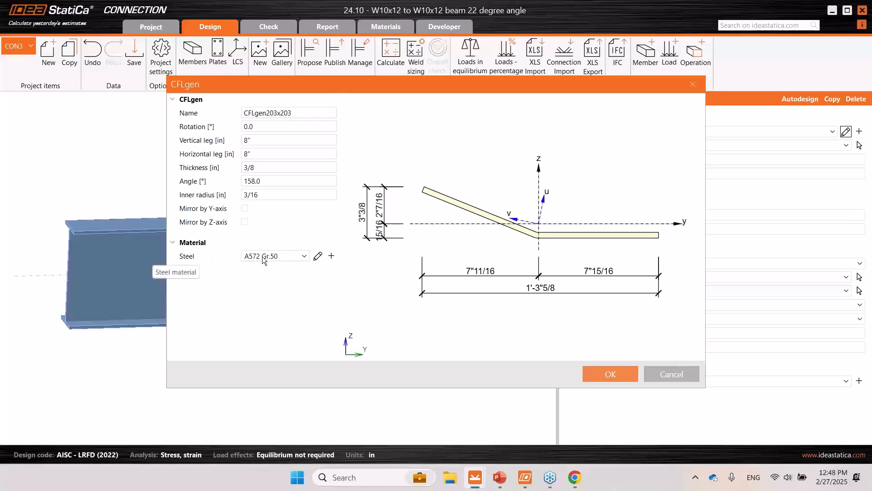
# - Review the steel materials available for the CFLgen section and the cold-formed section types offered for stiffening member SM1
pyautogui.click(332, 256)
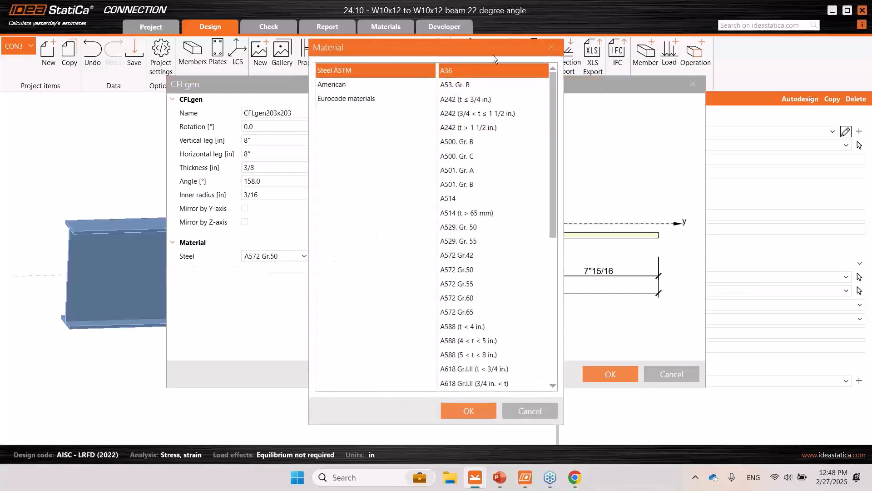
pyautogui.click(551, 47)
pyautogui.click(692, 84)
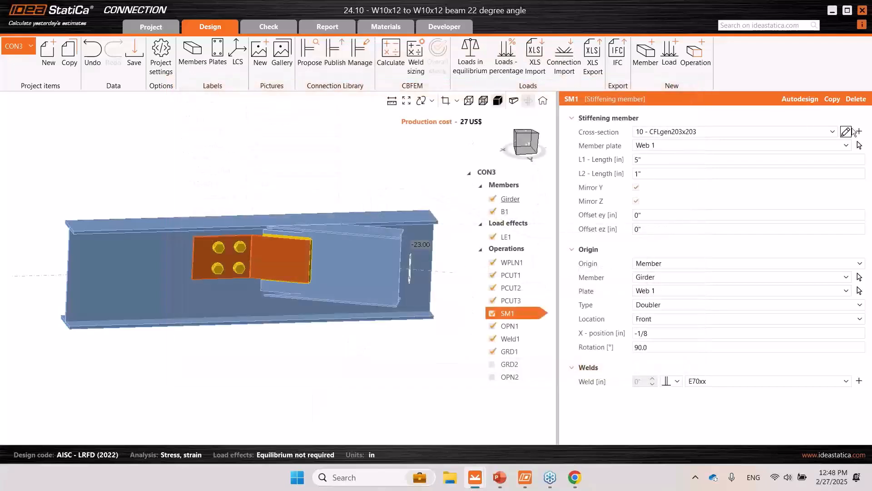
pyautogui.click(859, 131)
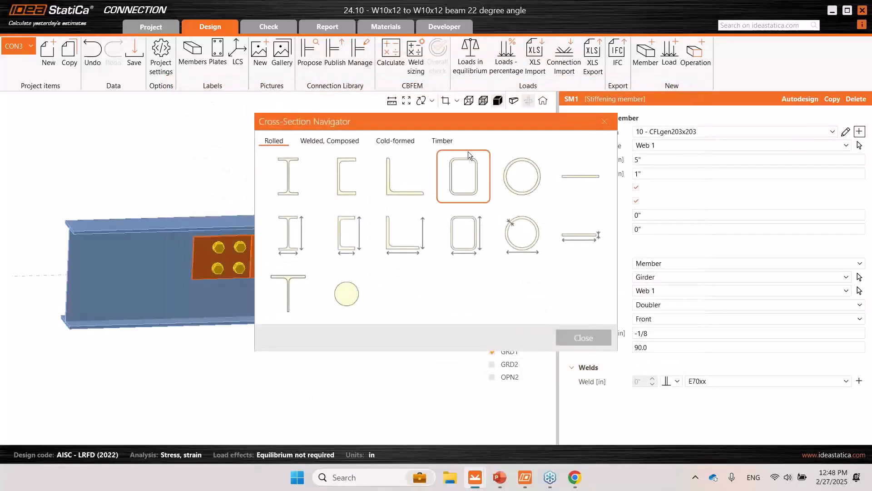
pyautogui.click(396, 140)
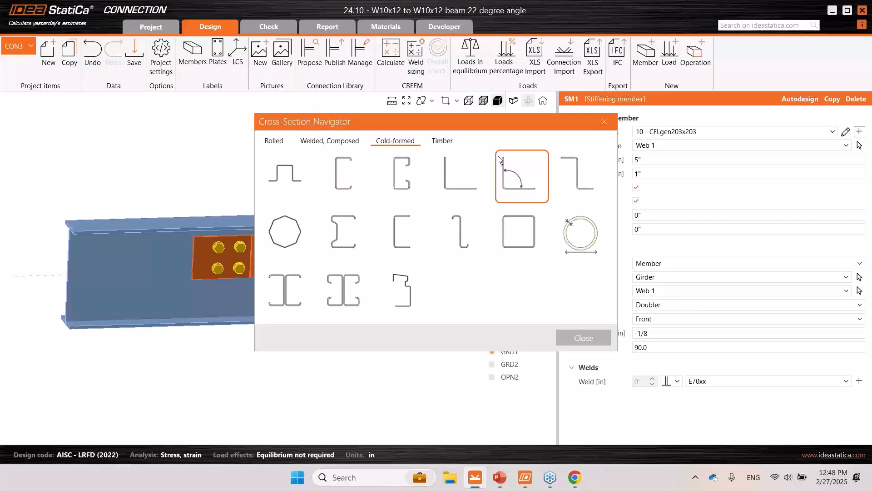
pyautogui.click(613, 124)
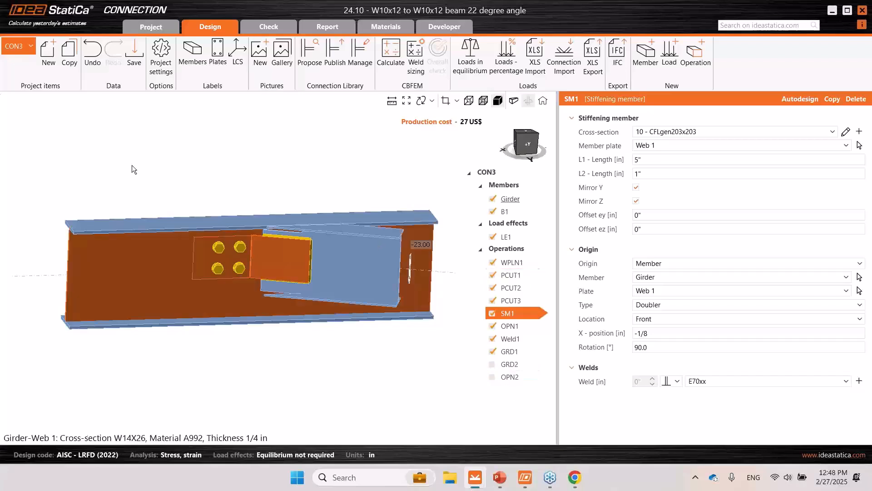
# - Add a stiffening plate operation to CON3 and set its origin to Member
pyautogui.click(20, 45)
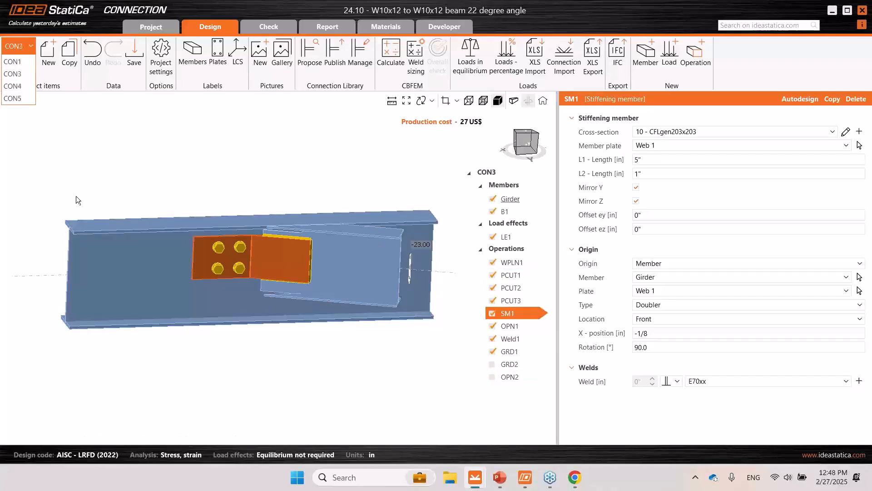
pyautogui.click(94, 282)
pyautogui.moveTo(326, 381); pyautogui.dragTo(237, 278, button='right')
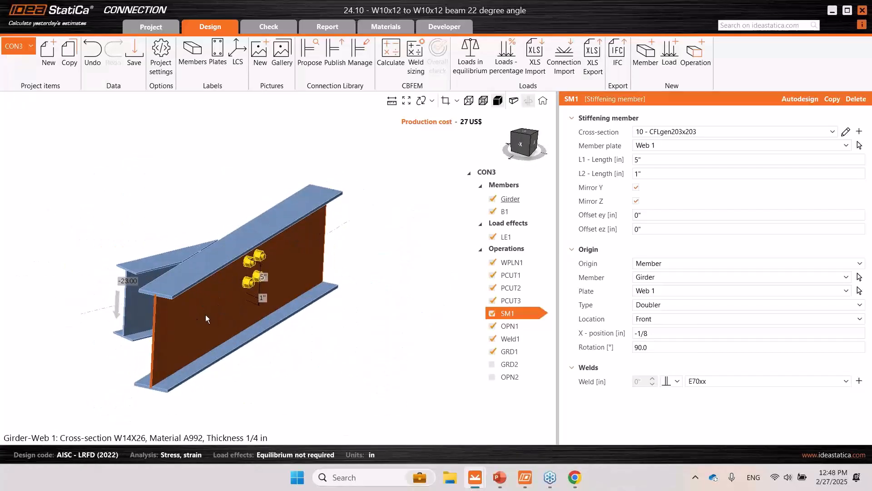
pyautogui.click(709, 64)
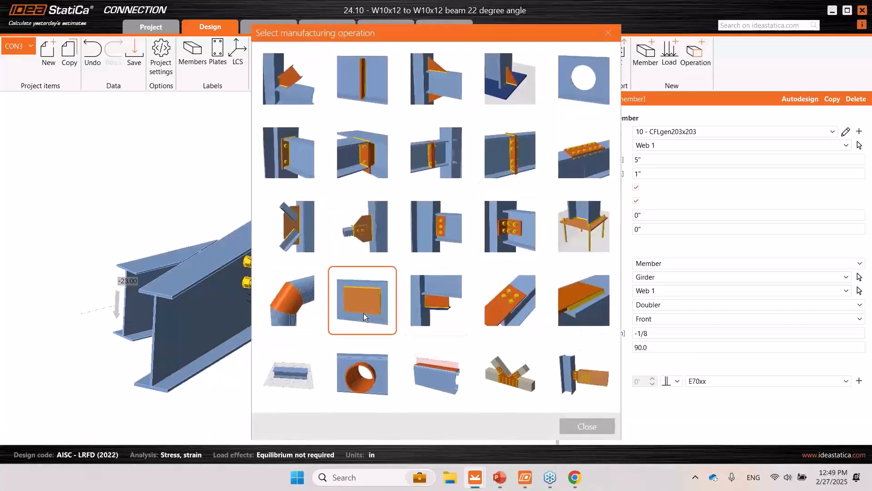
pyautogui.click(368, 293)
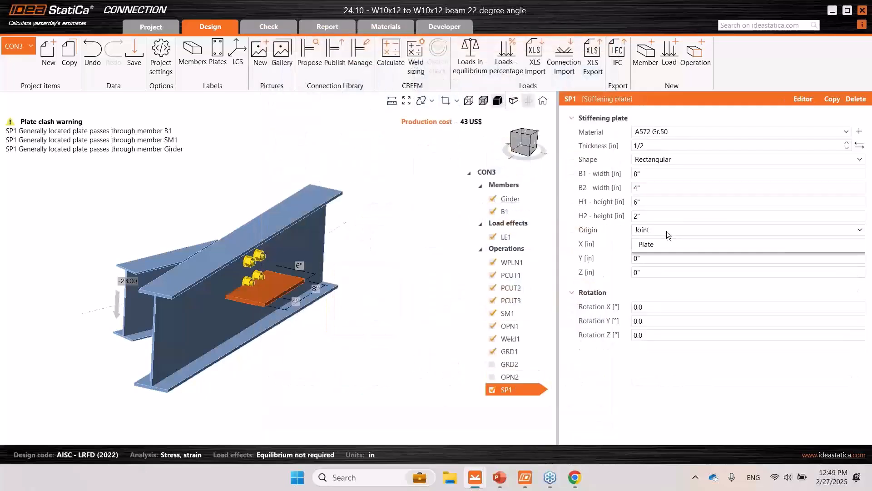
pyautogui.click(667, 230)
pyautogui.click(646, 246)
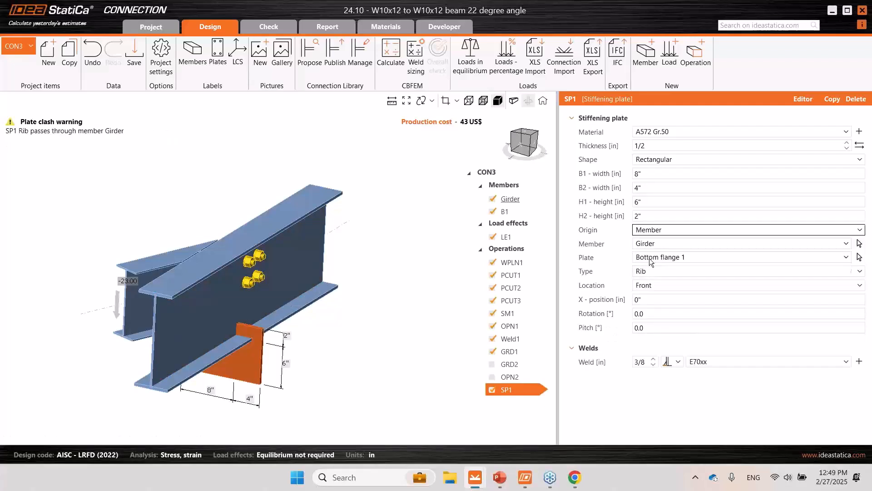
# - Attach the stiffening plate to the girder's Web 1 and set its type to Doubler
pyautogui.click(651, 258)
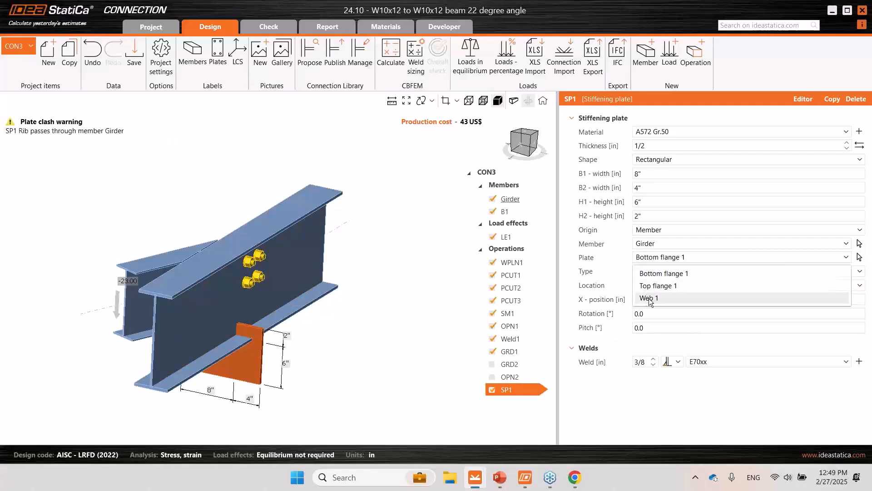
pyautogui.click(658, 263)
pyautogui.scroll(-2, 658, 261)
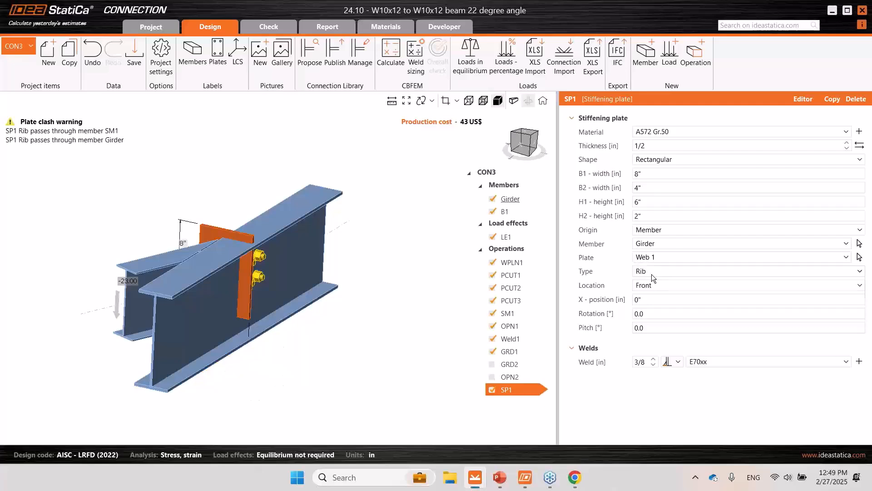
pyautogui.click(651, 274)
pyautogui.click(661, 313)
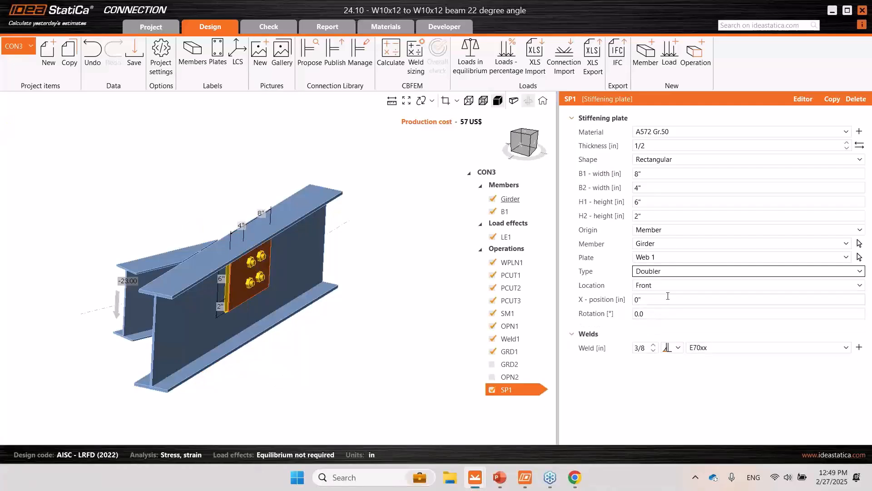
# - Set the doubler plate's X-position to 6" and inspect its placement beside the bolts on the girder web
pyautogui.click(654, 300)
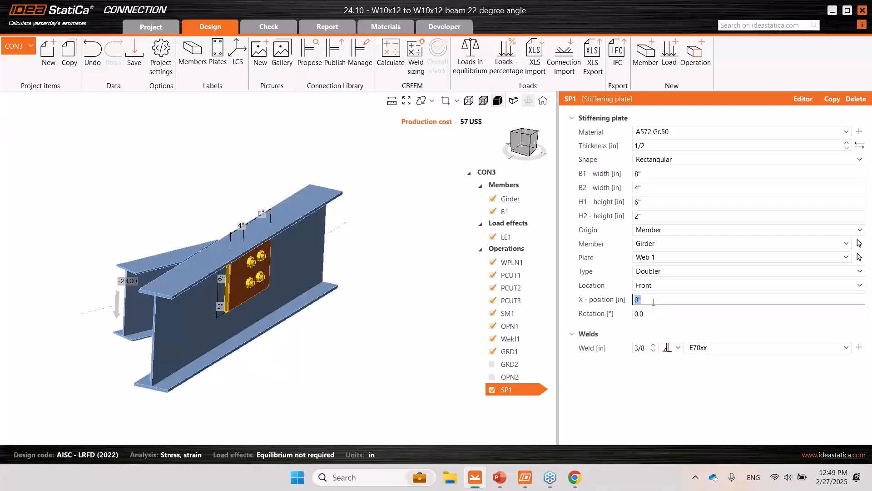
pyautogui.write('1')
pyautogui.press('BackSpace')
pyautogui.write('6')
pyautogui.click(663, 318)
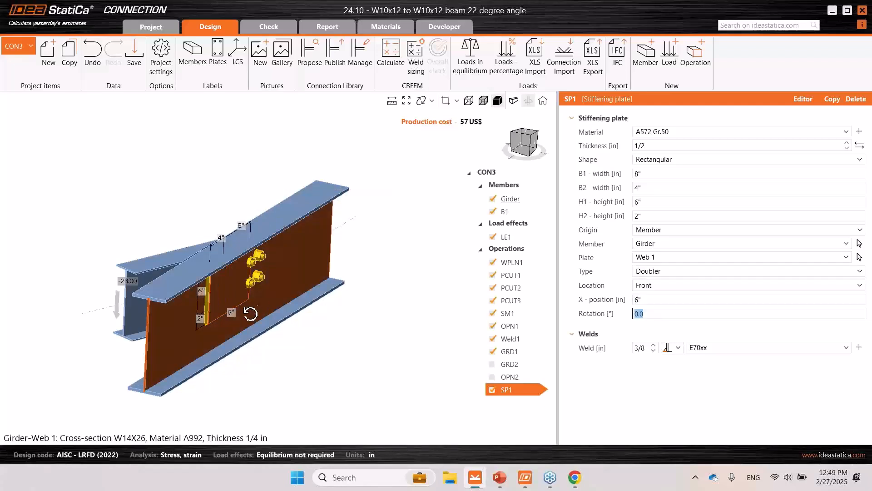
pyautogui.moveTo(250, 313); pyautogui.dragTo(199, 298)
pyautogui.scroll(3, 195, 280)
pyautogui.moveTo(195, 281); pyautogui.dragTo(250, 284, button='middle')
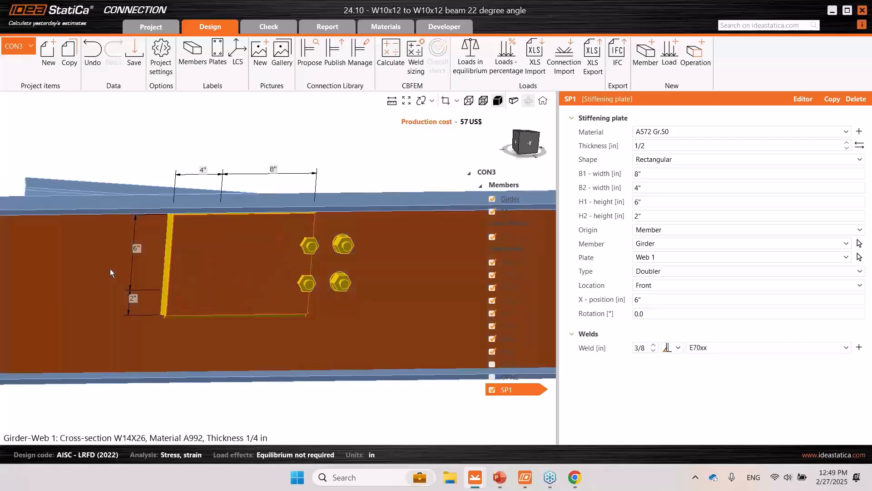
pyautogui.scroll(-2, 131, 279)
pyautogui.moveTo(133, 281); pyautogui.dragTo(168, 304, button='middle')
pyautogui.moveTo(259, 290); pyautogui.dragTo(252, 288, button='middle')
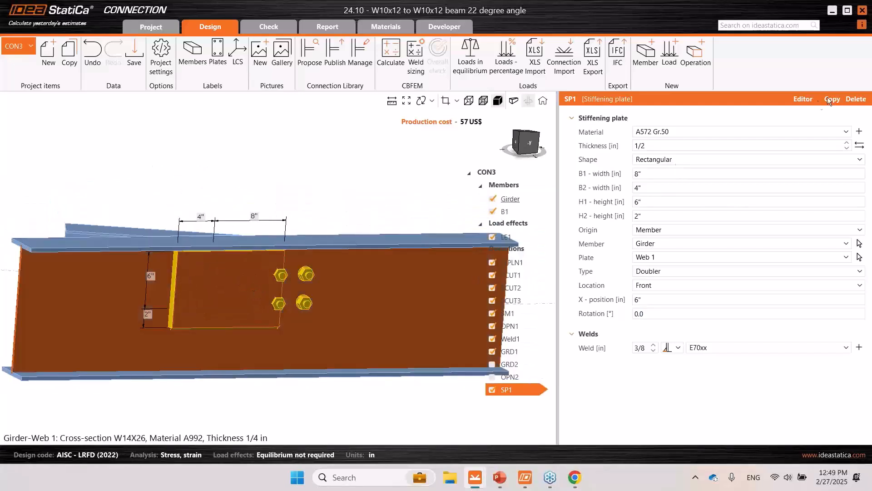
# - Open the doubler plate in the plate editor and add a bevel and a notch at corner 1
pyautogui.click(803, 99)
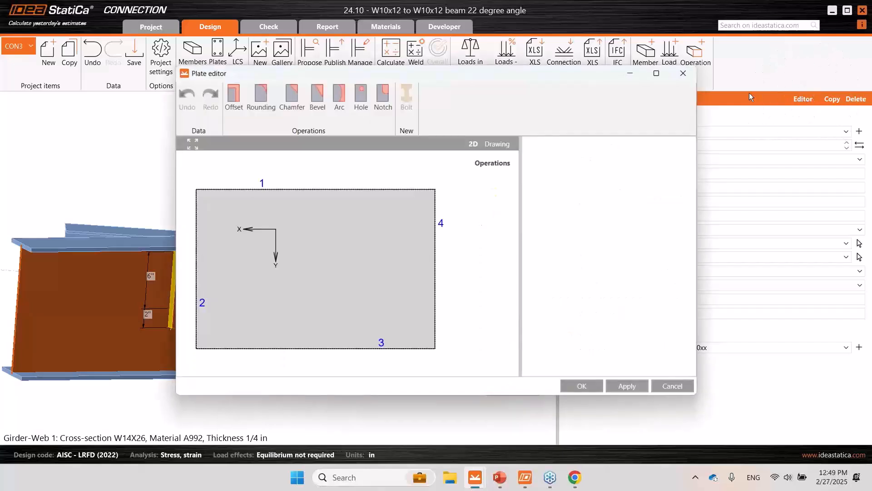
pyautogui.click(318, 116)
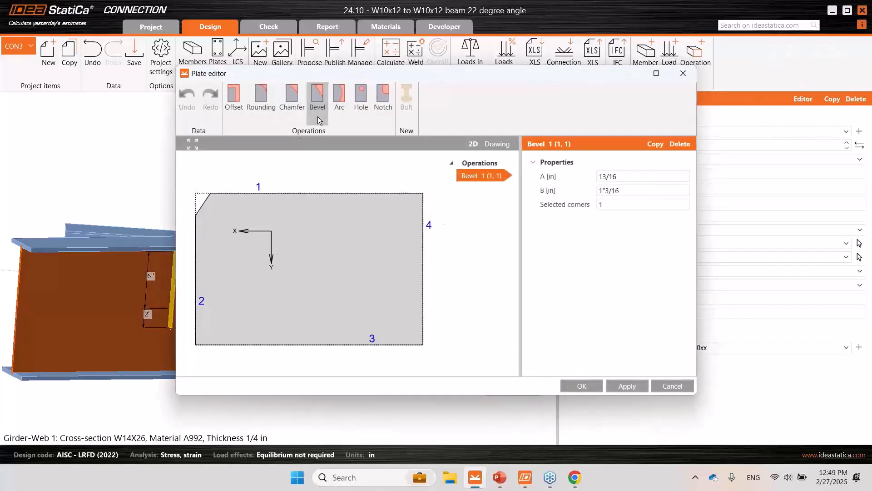
pyautogui.click(383, 115)
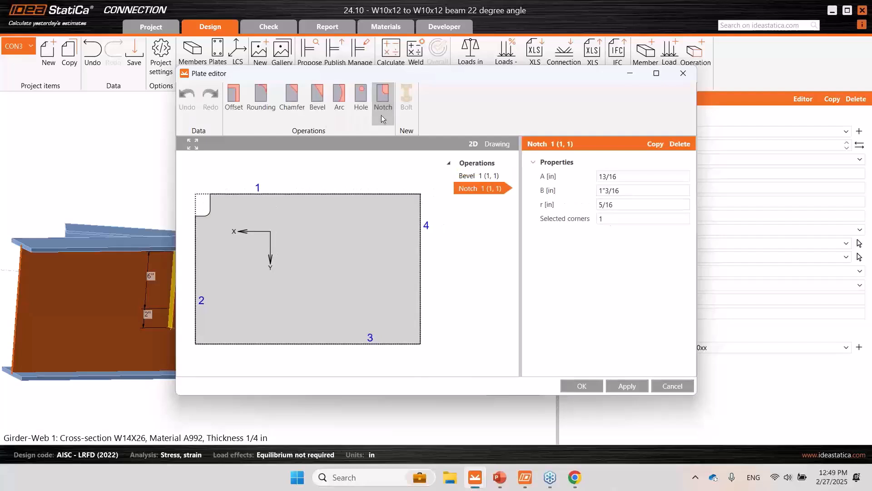
# - Set the notch's dimension A to 2" and B to 5", and apply the edited shape to the plate
pyautogui.click(631, 190)
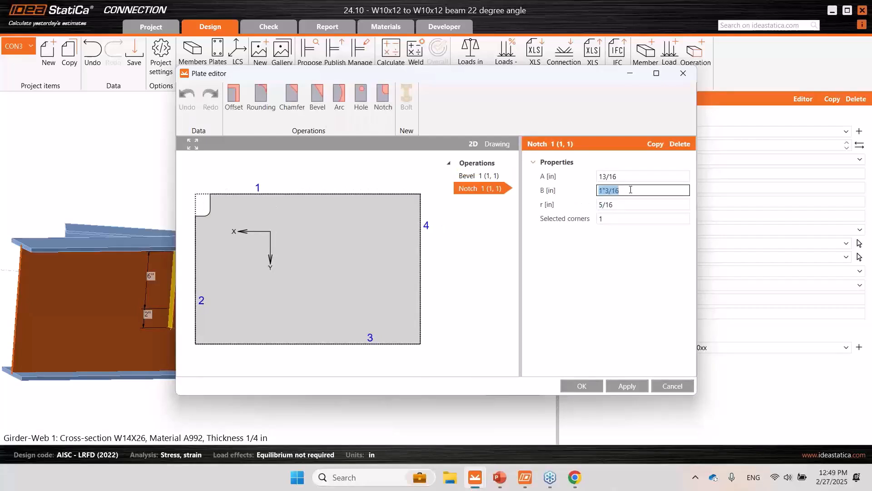
pyautogui.write('5')
pyautogui.click(637, 175)
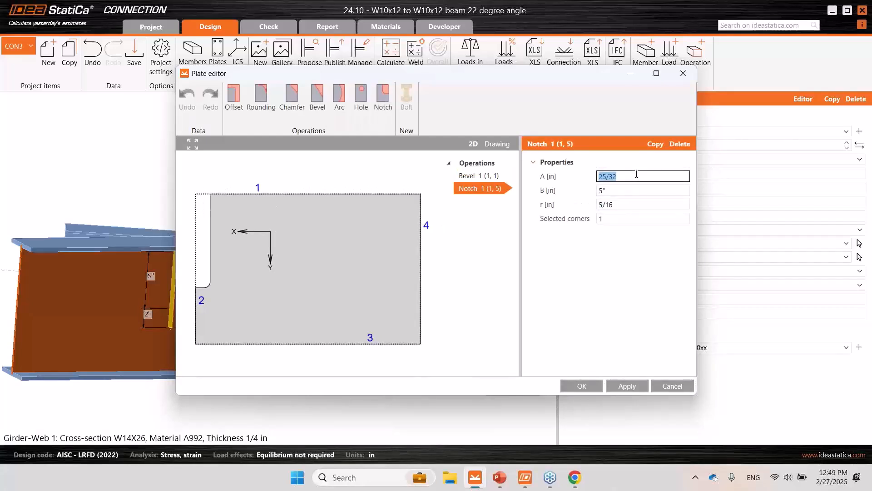
pyautogui.write('2')
pyautogui.press('Tab')
pyautogui.moveTo(560, 72); pyautogui.dragTo(648, 67)
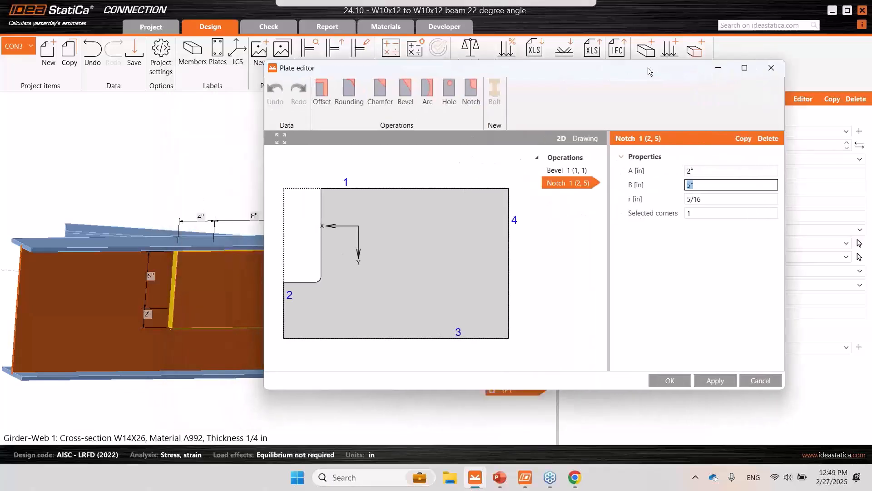
pyautogui.click(709, 381)
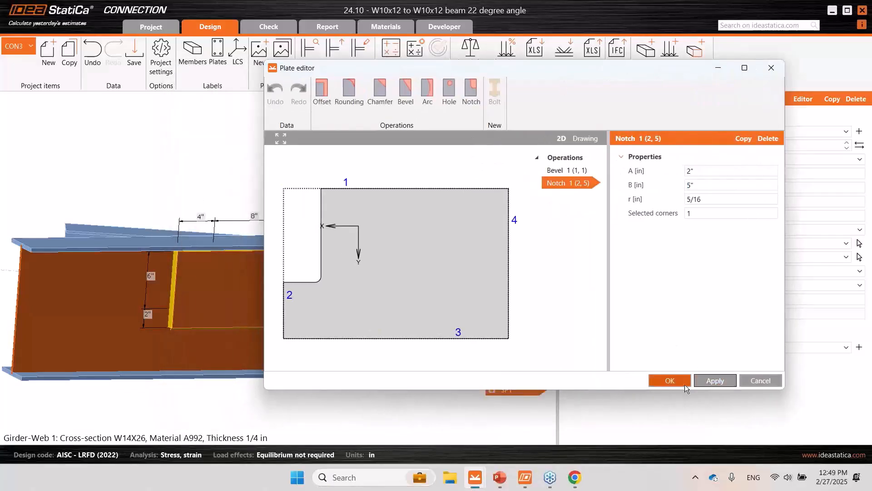
pyautogui.click(666, 379)
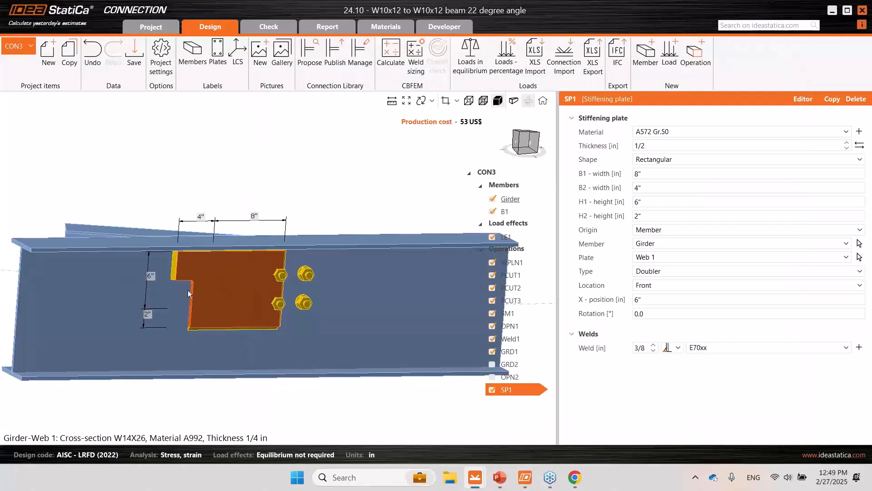
# - Change the doubler plate's shape to Polygon and show its DXF file import, closing it without loading a file
pyautogui.moveTo(195, 292); pyautogui.dragTo(231, 274, button='right')
pyautogui.click(668, 160)
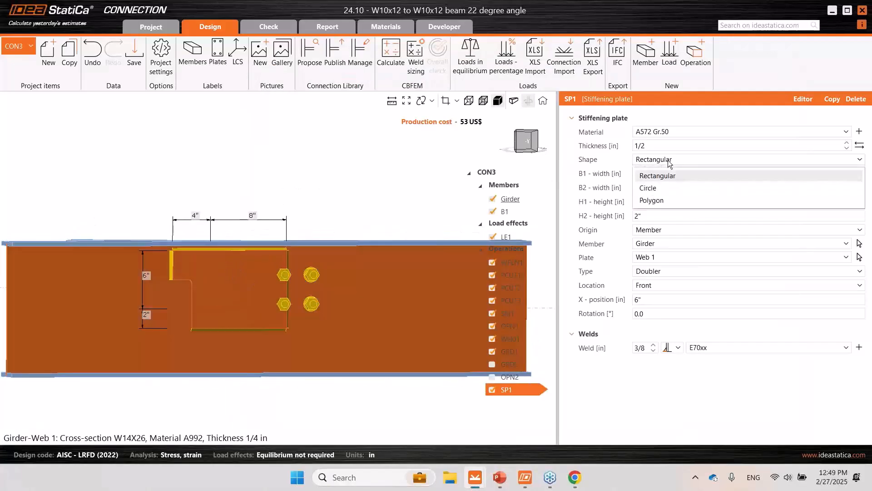
pyautogui.click(662, 202)
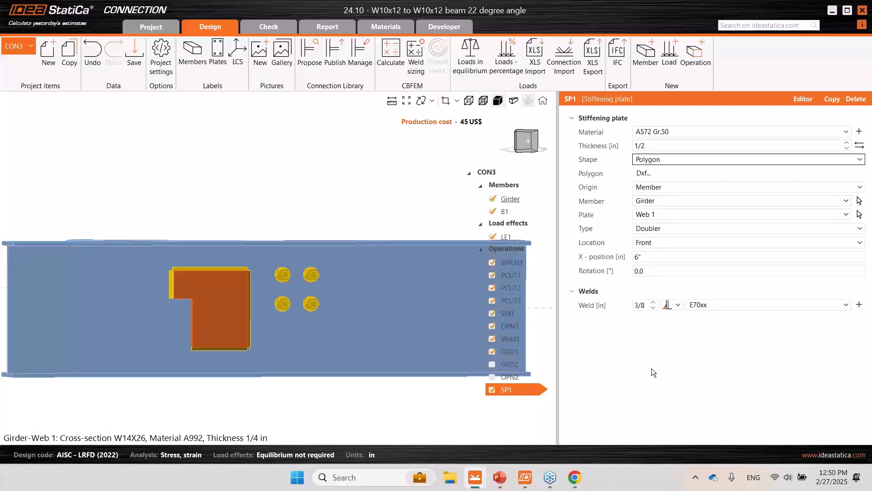
pyautogui.click(644, 173)
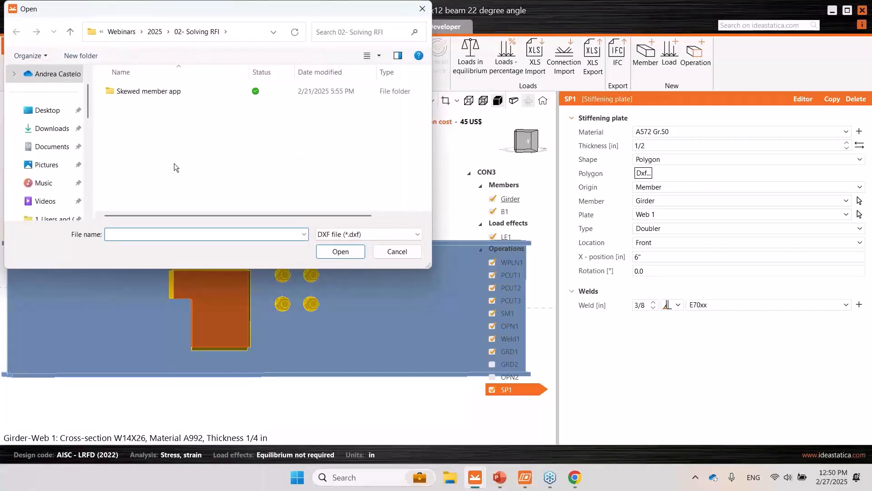
pyautogui.moveTo(203, 15); pyautogui.dragTo(265, 67)
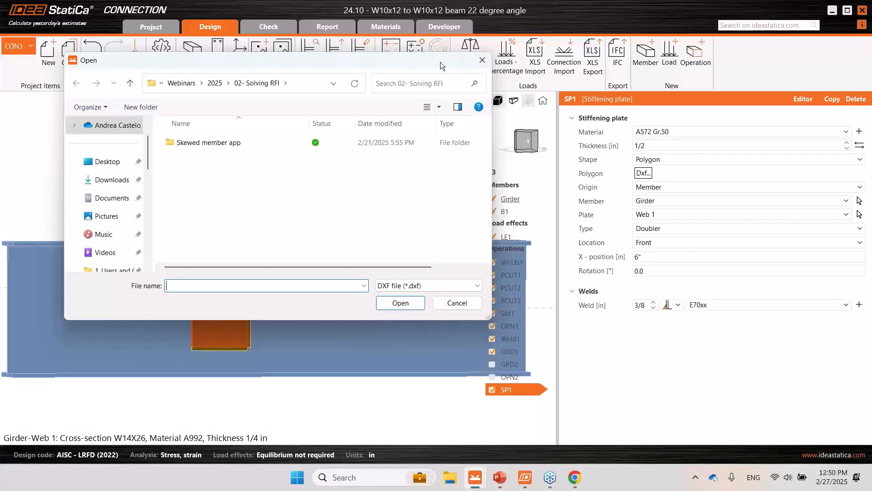
pyautogui.click(485, 62)
# - Switch to the running PowerPoint slide show with the Q&A - NEXT STEPS slide
pyautogui.scroll(-1, 305, 230)
pyautogui.moveTo(305, 229); pyautogui.dragTo(289, 217, button='middle')
pyautogui.scroll(1, 294, 212)
pyautogui.scroll(-2, 289, 216)
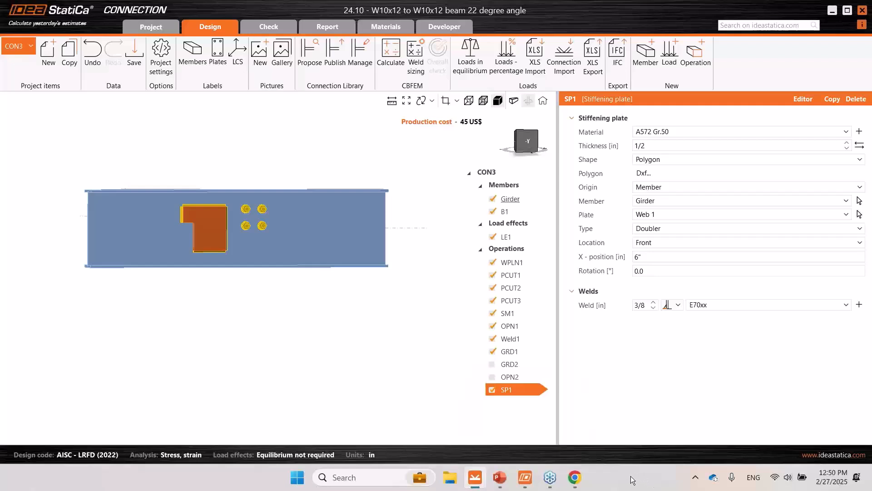
pyautogui.moveTo(501, 479)
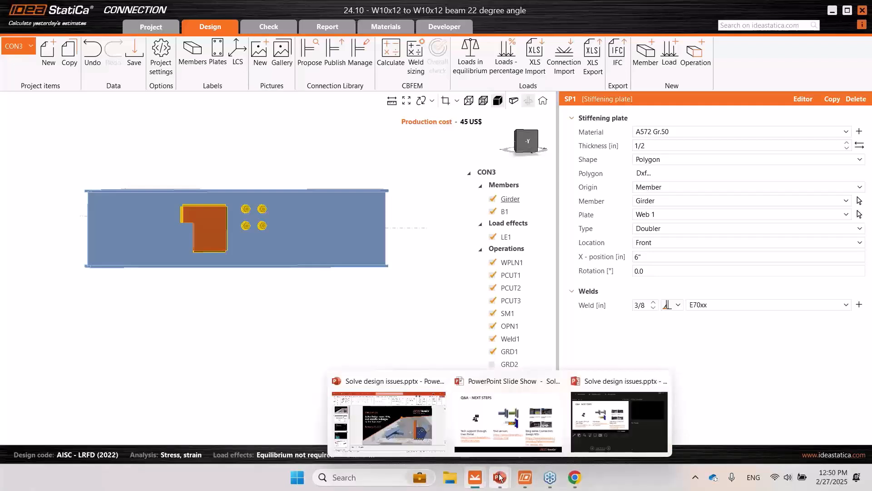
pyautogui.click(489, 397)
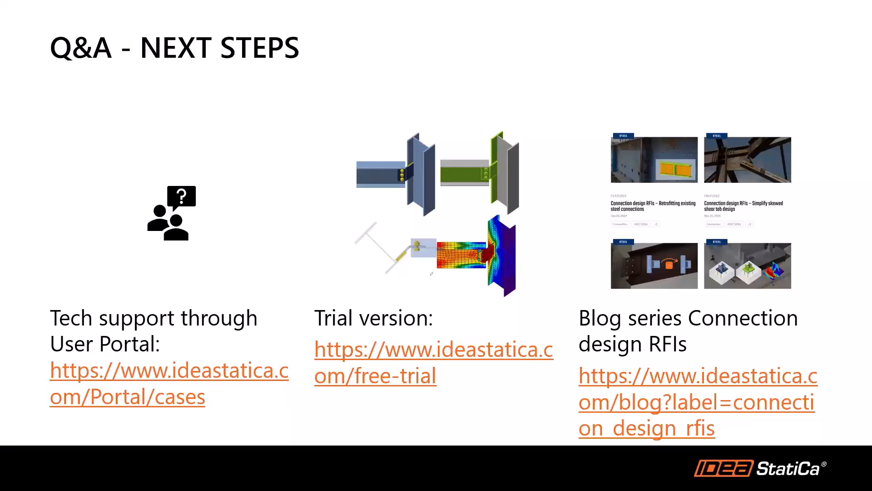
# - Bring up the IDEA StatiCa BIM links page in a maximized Chrome window and browse the supported software integrations
pyautogui.moveTo(871, 90); pyautogui.dragTo(506, 17)
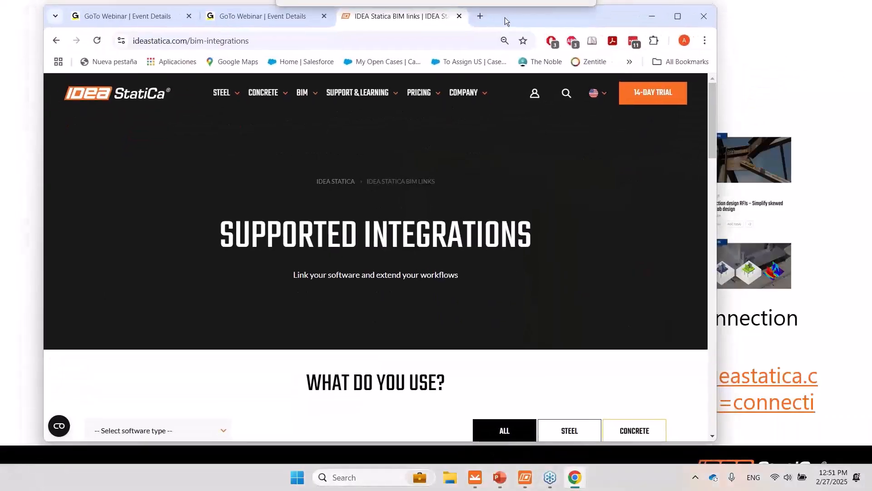
pyautogui.click(678, 17)
pyautogui.scroll(-6, 306, 339)
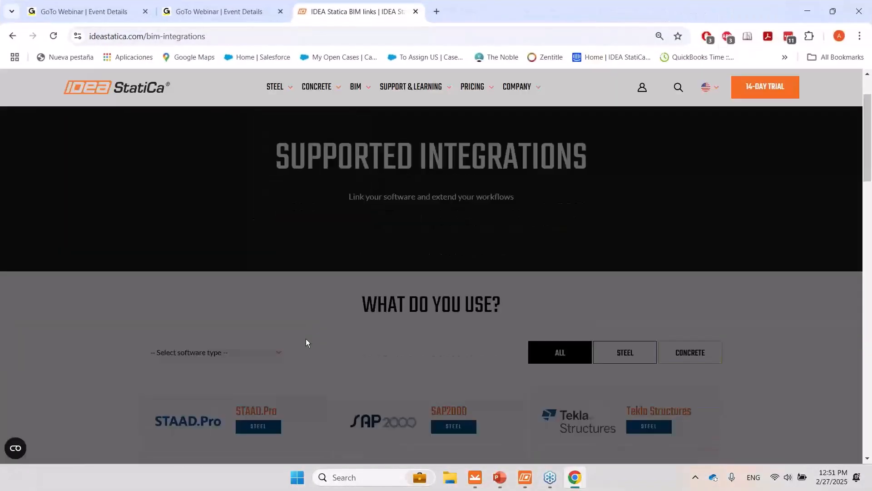
pyautogui.scroll(-1, 102, 328)
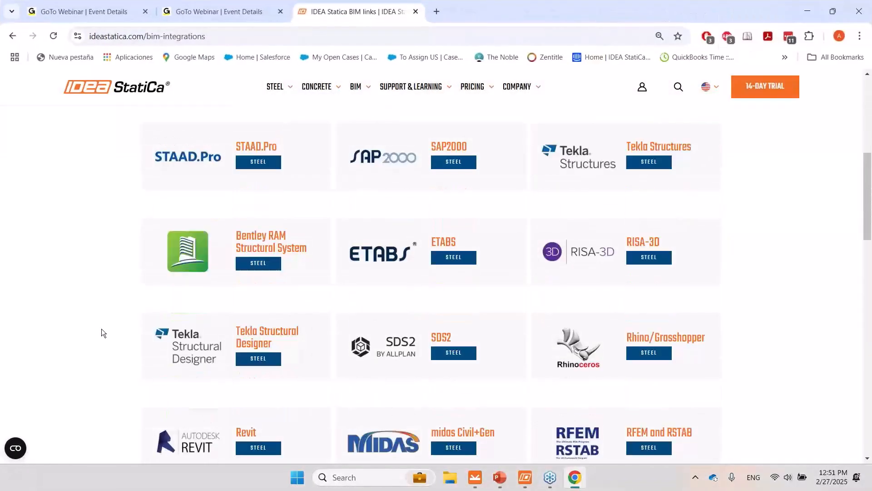
# - Reopen the BIM supported integrations page and look through its list of linked software
pyautogui.scroll(2, 102, 328)
pyautogui.scroll(-1, 102, 328)
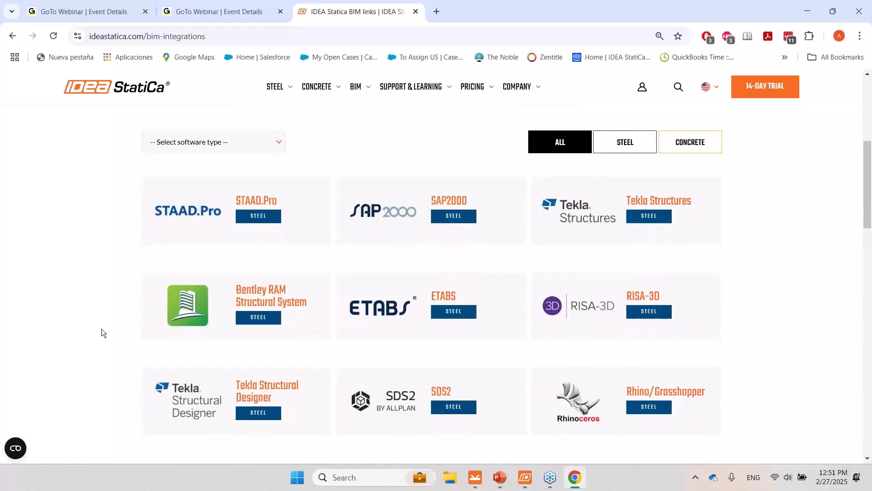
pyautogui.scroll(-1, 101, 329)
pyautogui.scroll(4, 102, 328)
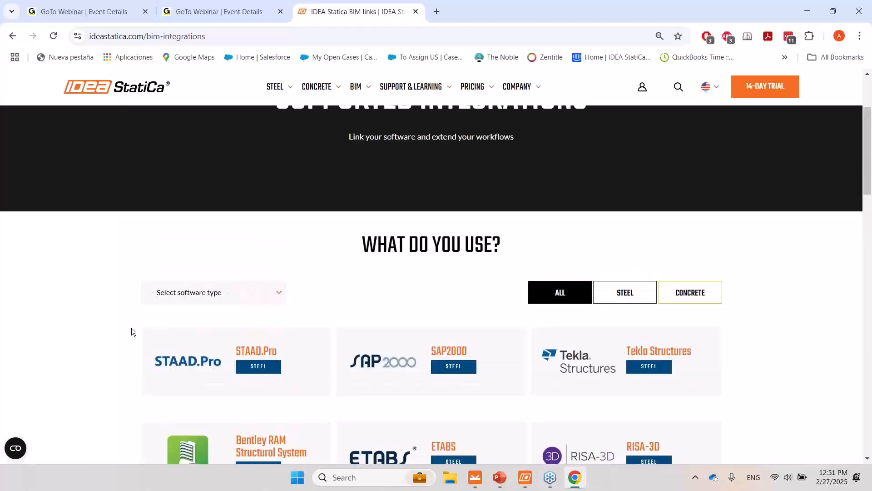
pyautogui.scroll(2, 132, 328)
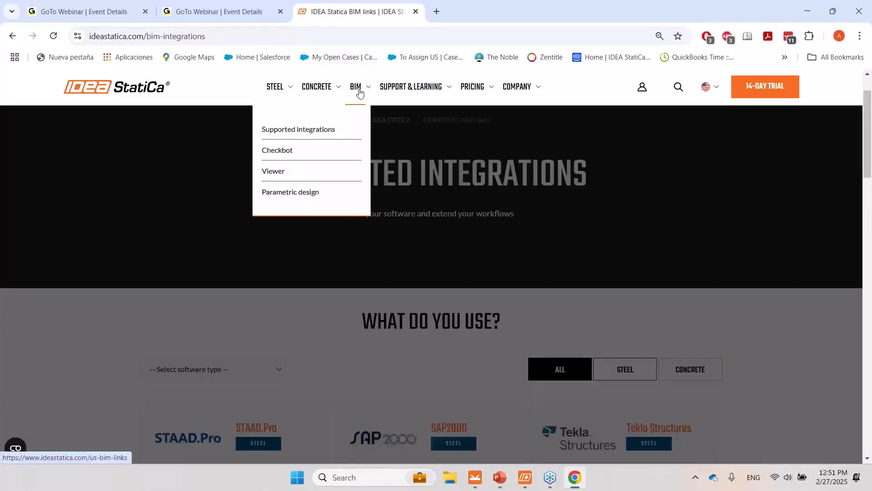
pyautogui.click(360, 93)
pyautogui.click(328, 130)
pyautogui.scroll(-6, 588, 225)
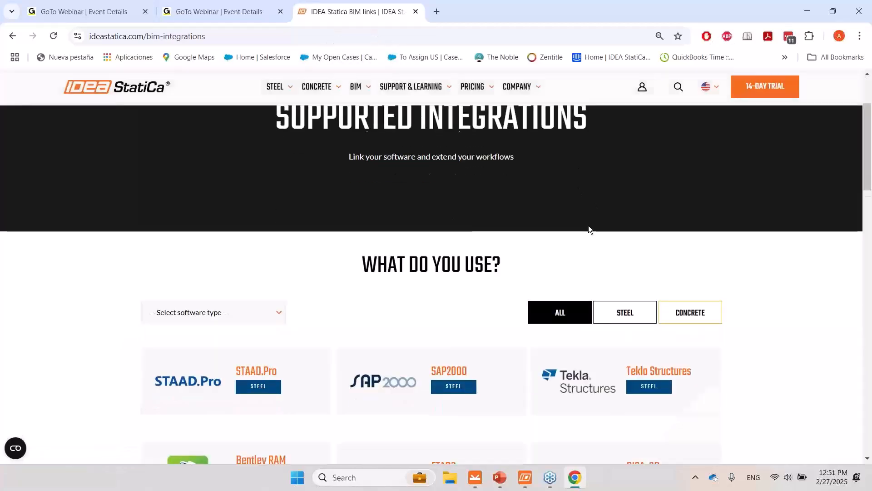
pyautogui.scroll(-1, 39, 339)
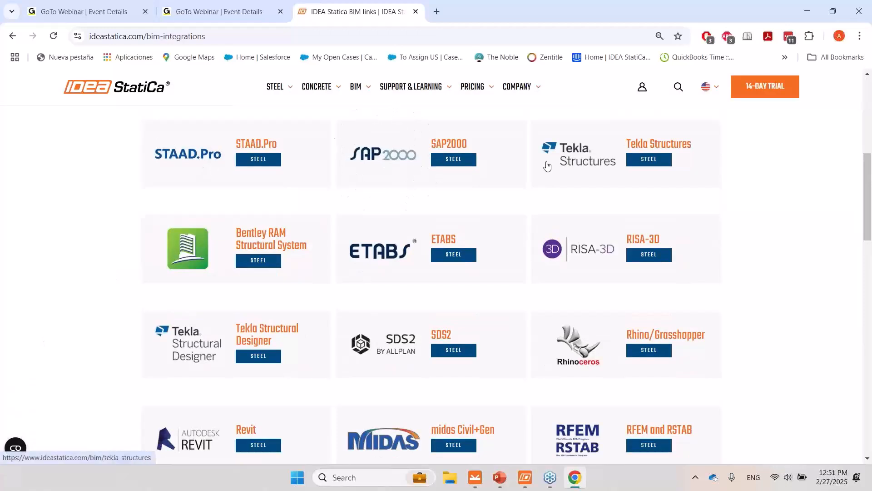
# - Open the Tekla Structures integration page, review its workflow, plugin description and video section, and minimize the browser
pyautogui.click(578, 164)
pyautogui.scroll(-5, 529, 209)
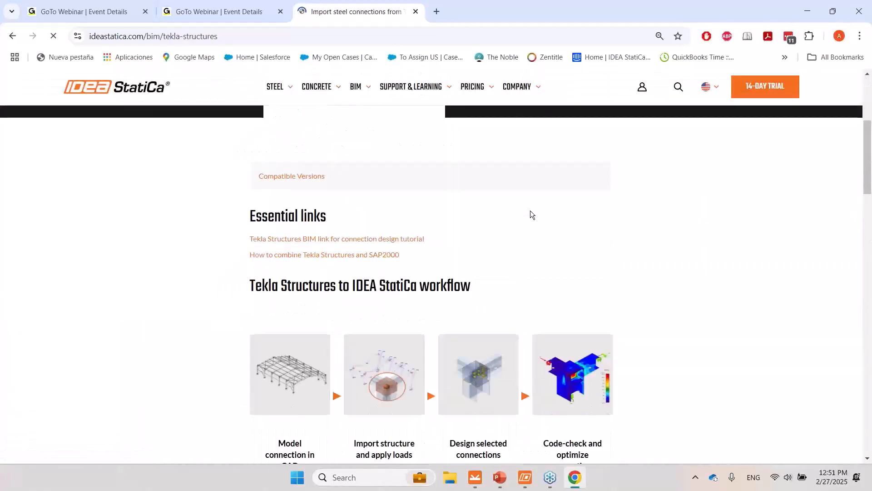
pyautogui.scroll(-5, 530, 244)
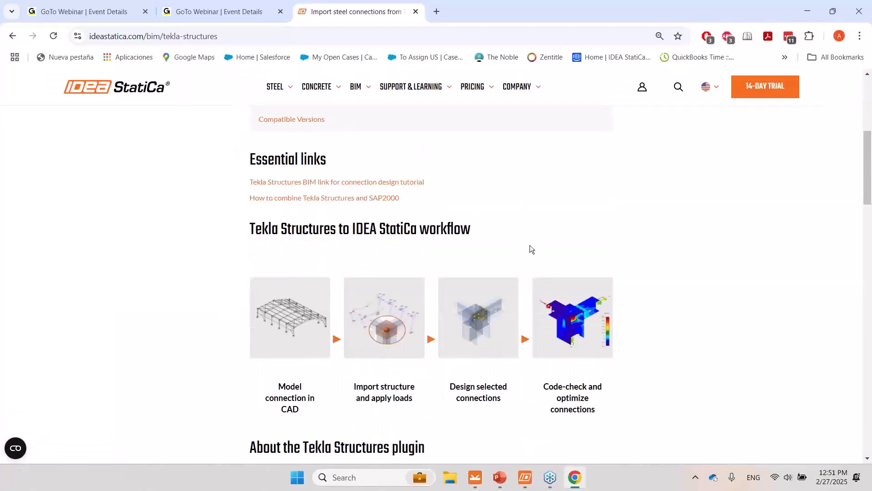
pyautogui.scroll(-4, 531, 245)
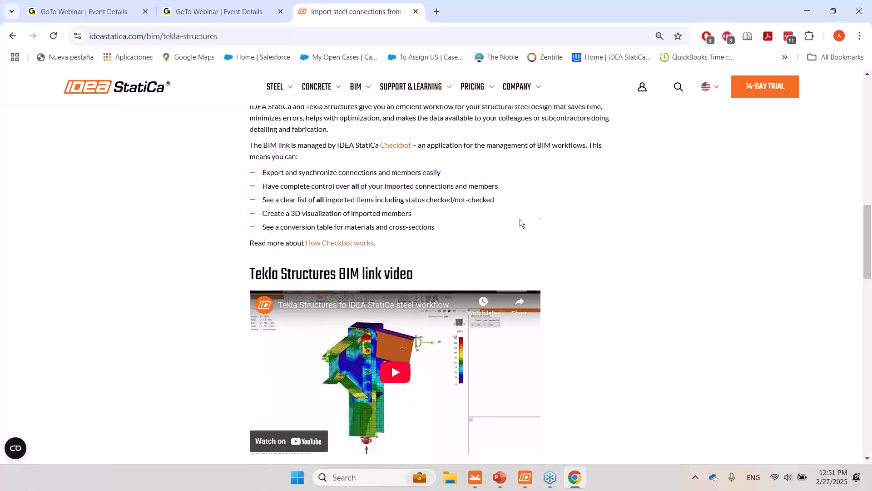
pyautogui.scroll(-5, 568, 202)
pyautogui.scroll(15, 568, 202)
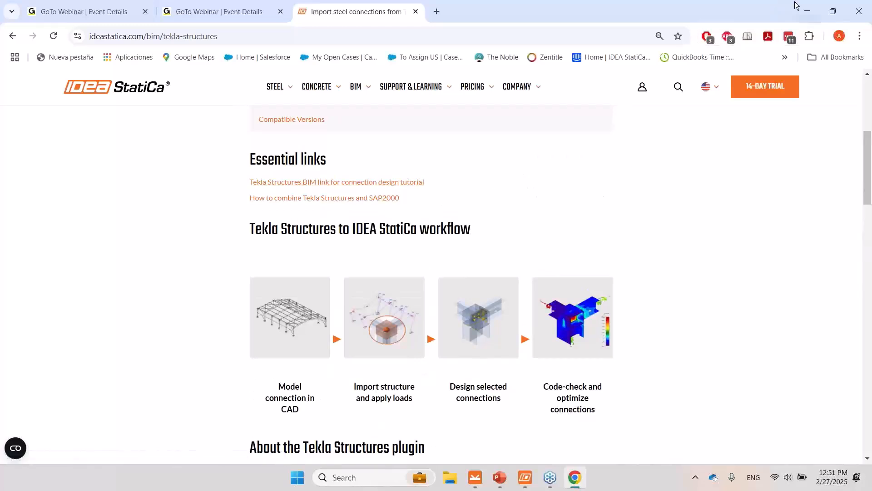
pyautogui.click(807, 10)
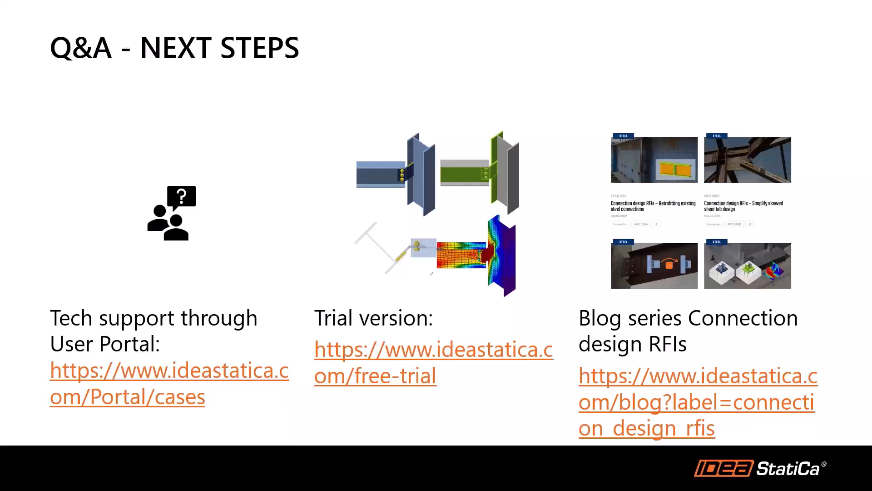
# - Switch to IDEA StatiCa Connection and look through the new project item templates, returning without creating a connection
pyautogui.hotkey('alt', 'Tab')
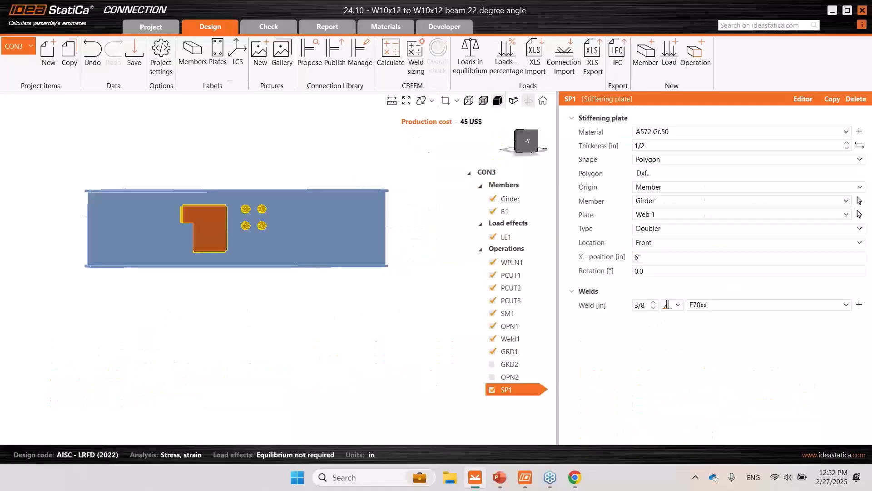
pyautogui.click(51, 60)
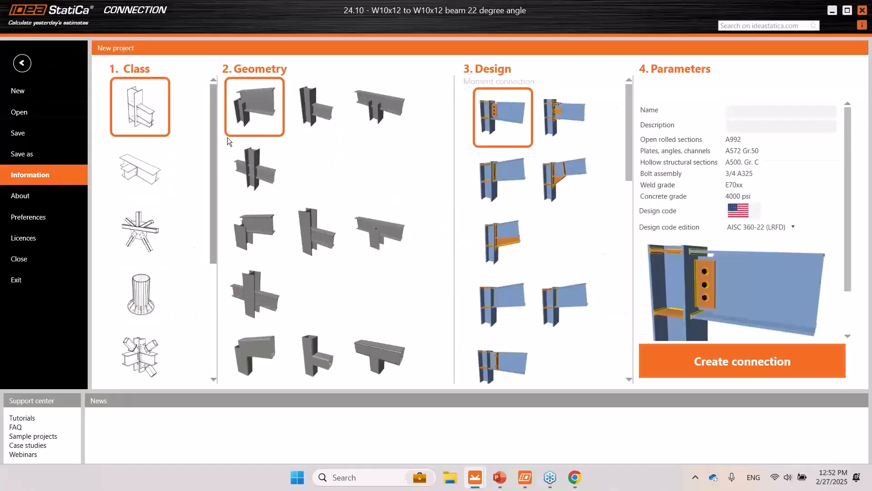
pyautogui.click(126, 176)
pyautogui.click(140, 119)
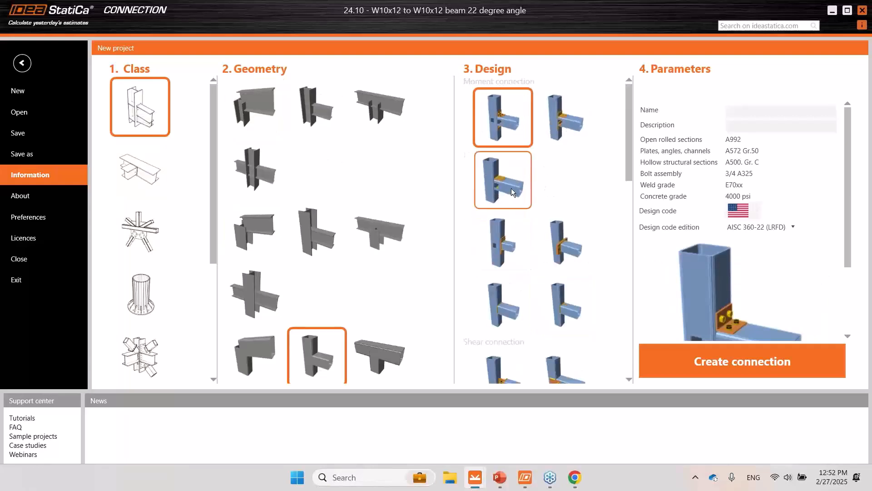
pyautogui.click(15, 67)
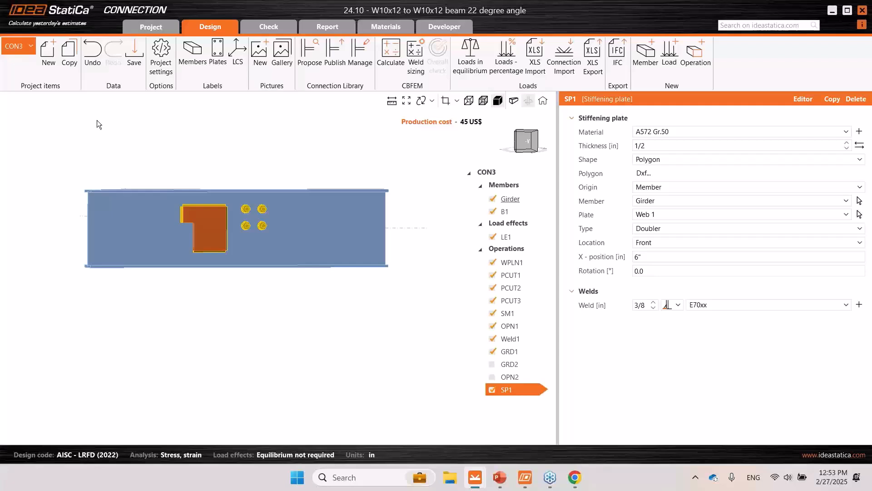
# - Switch to the running PowerPoint slide show with the Q&A - NEXT STEPS slide
pyautogui.moveTo(497, 481)
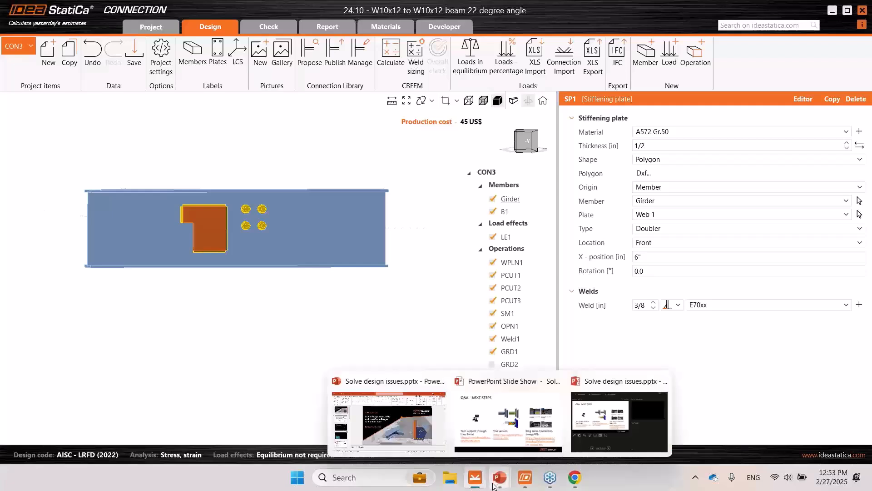
pyautogui.click(471, 376)
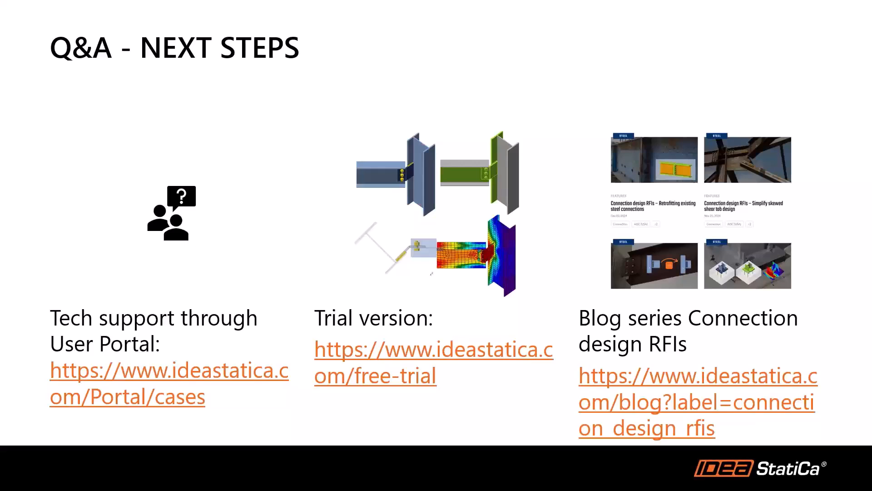
# - Switch back to IDEA StatiCa Connection, try slotted holes along Y for all four bolts of GRD1, and discard the edits
pyautogui.hotkey('alt', 'Tab')
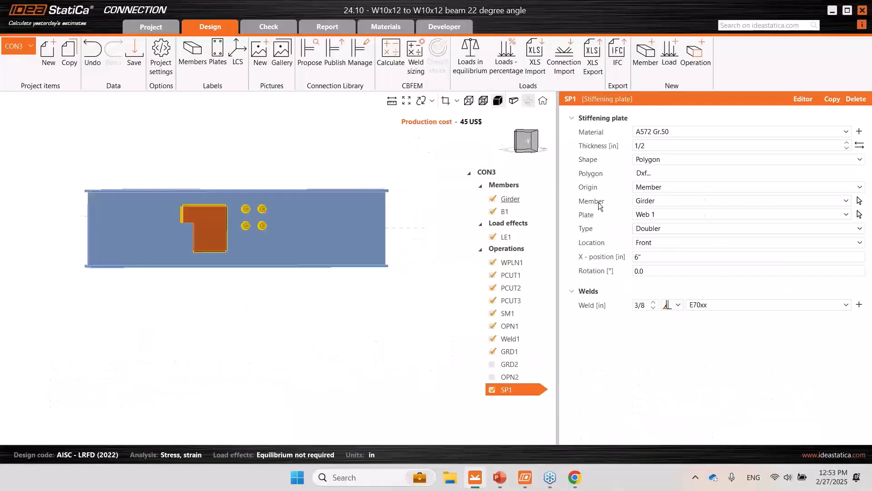
pyautogui.click(264, 210)
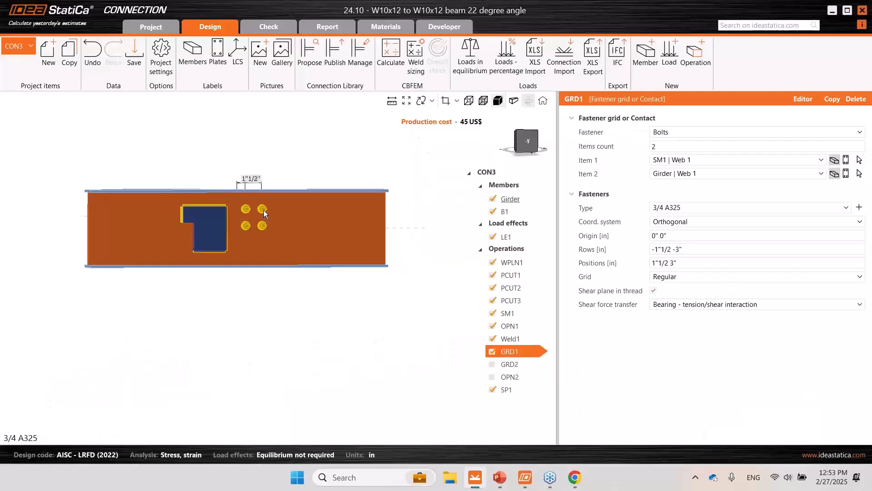
pyautogui.click(803, 99)
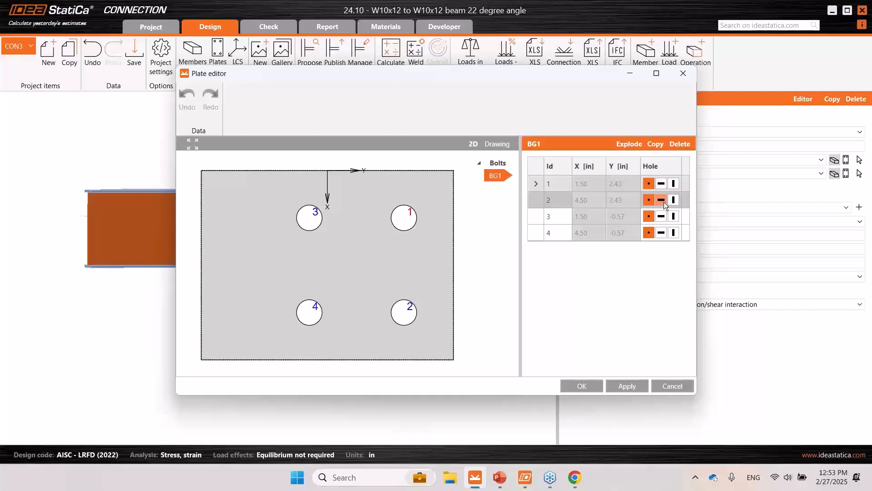
pyautogui.click(662, 184)
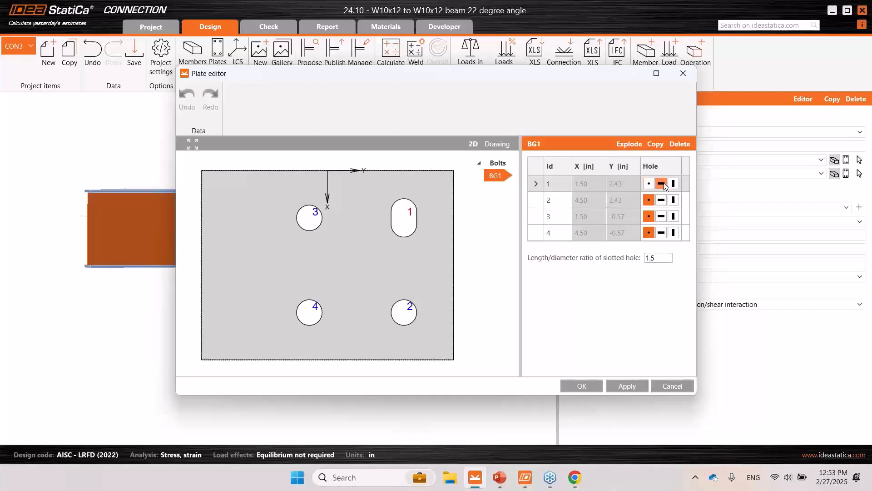
pyautogui.click(673, 184)
pyautogui.click(674, 200)
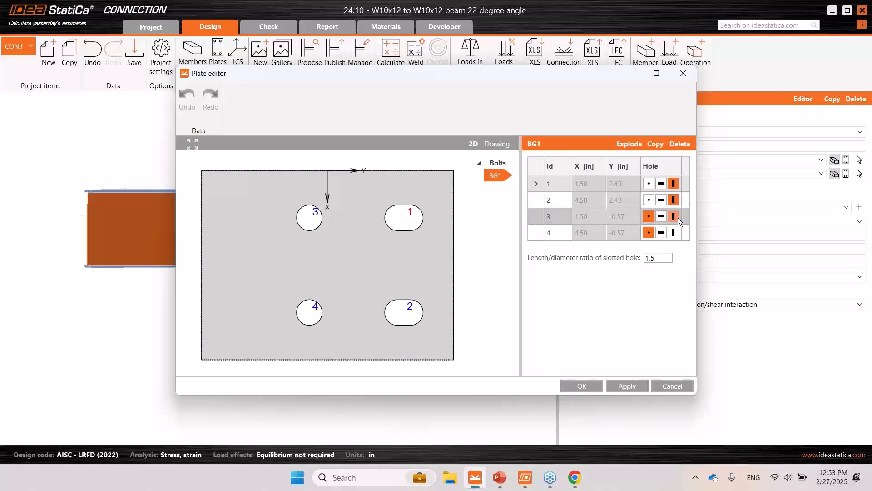
pyautogui.click(672, 217)
pyautogui.click(678, 233)
pyautogui.moveTo(502, 80); pyautogui.dragTo(614, 78)
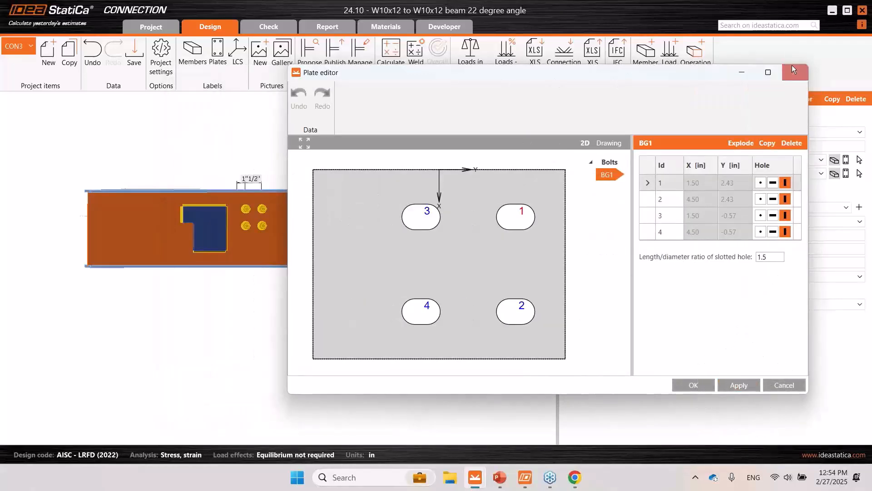
pyautogui.click(789, 387)
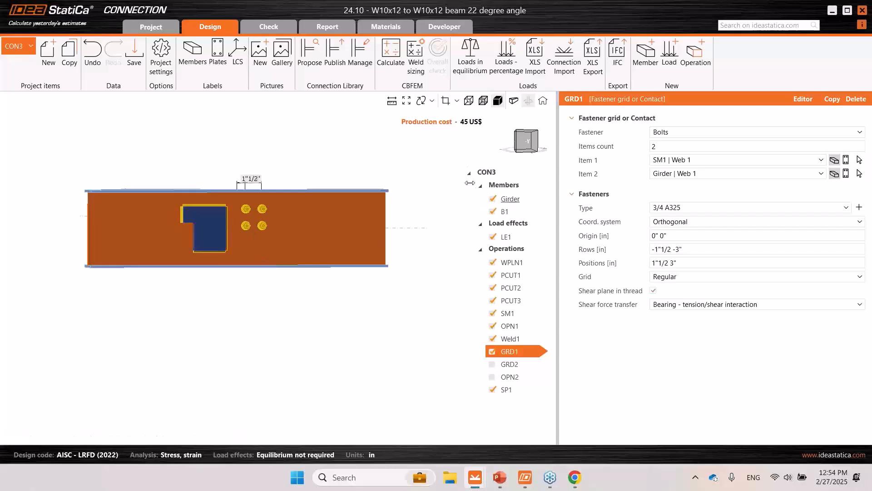
# - Start a new rolled I cross-section for member B1 and open the library of section shapes
pyautogui.click(506, 210)
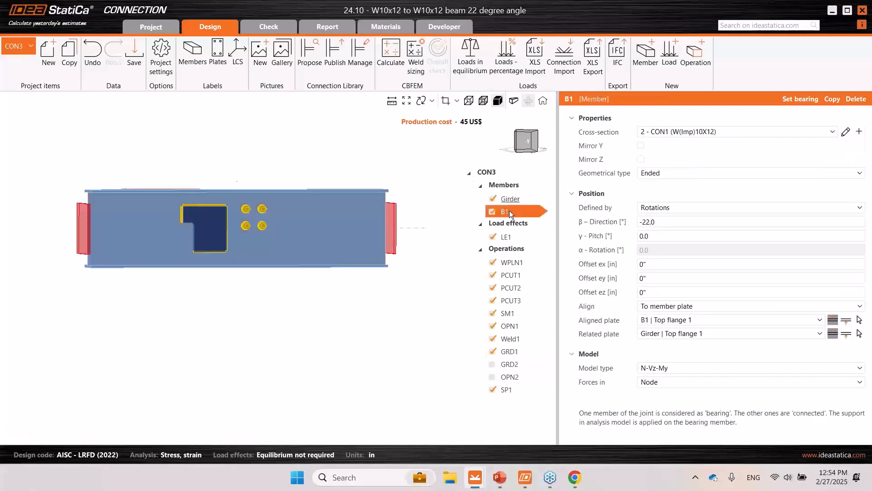
pyautogui.click(859, 132)
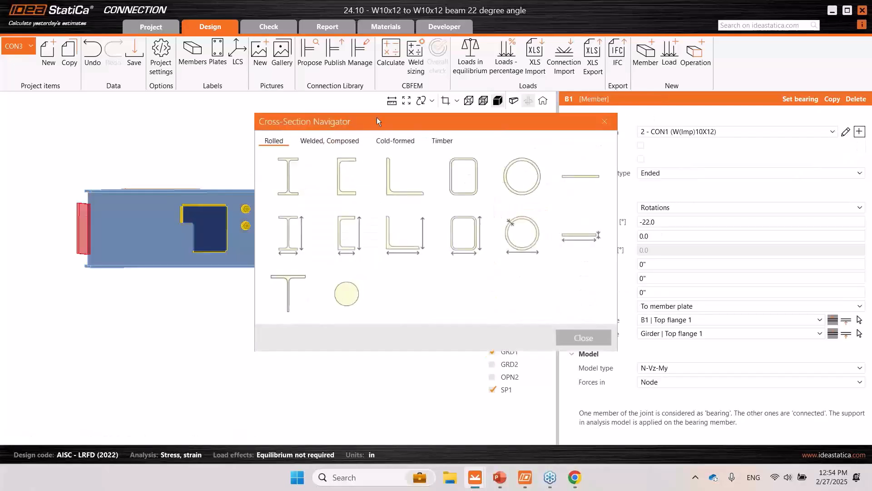
pyautogui.click(288, 182)
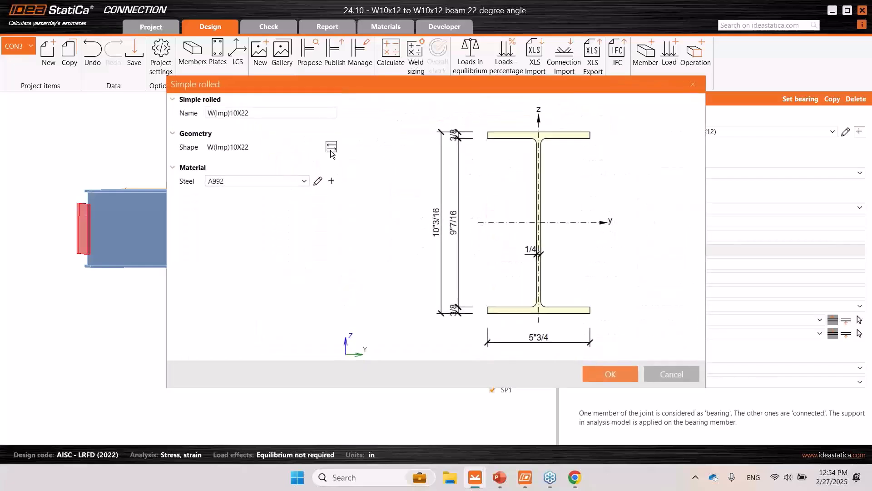
pyautogui.click(328, 147)
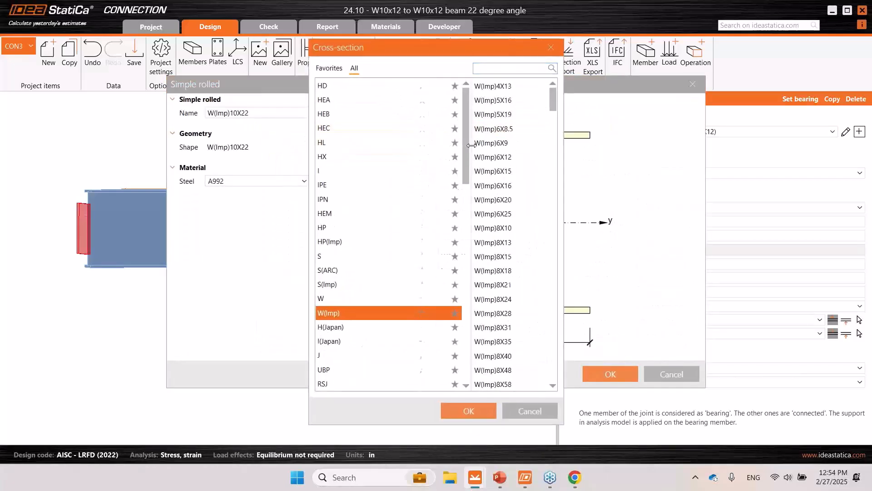
# - Browse the S, HP (AISC 16.0), M (AISC 16.0), S (AISC 16.0) and W (AISC 16.0) families in the cross-section library
pyautogui.click(329, 273)
pyautogui.click(336, 258)
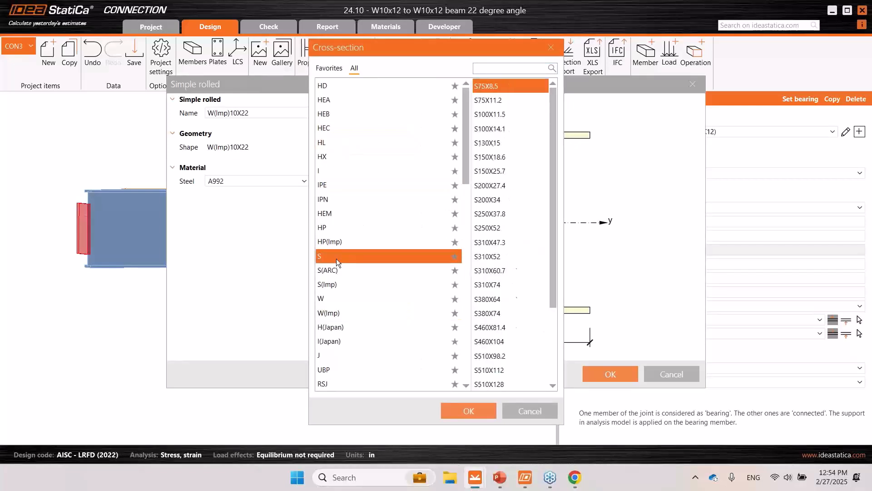
pyautogui.scroll(-10, 408, 242)
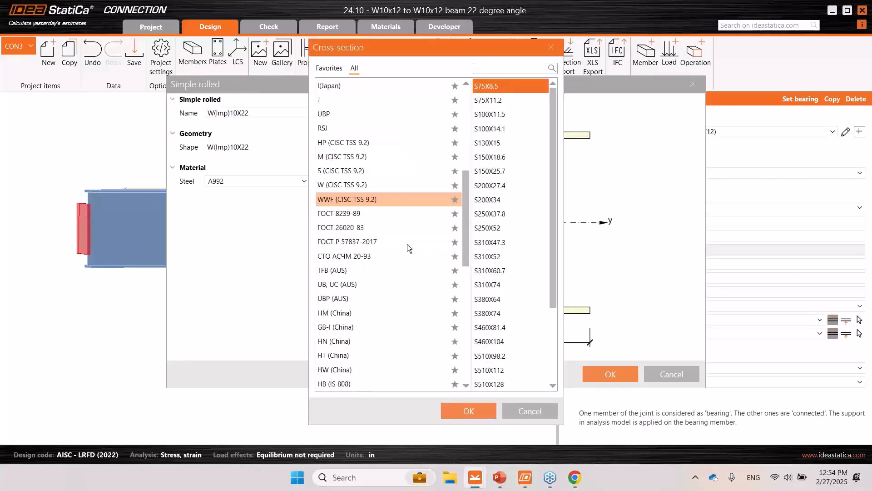
pyautogui.scroll(-4, 407, 244)
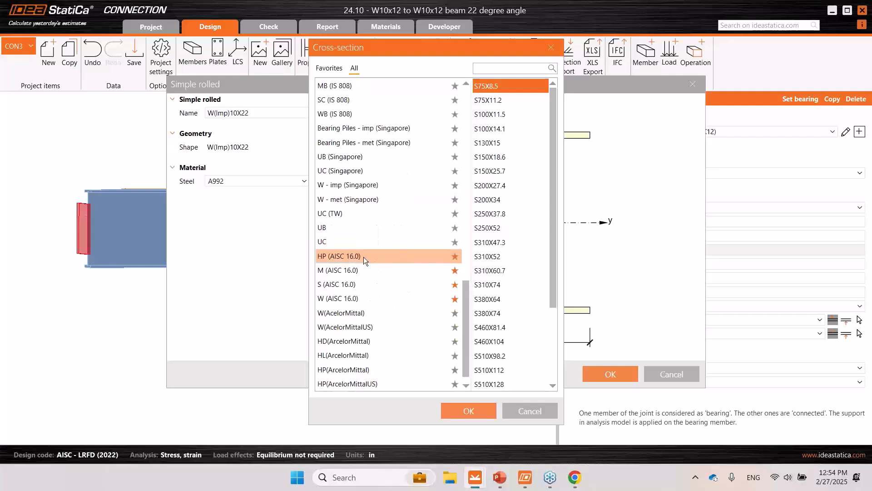
pyautogui.click(364, 257)
pyautogui.click(351, 270)
pyautogui.click(345, 285)
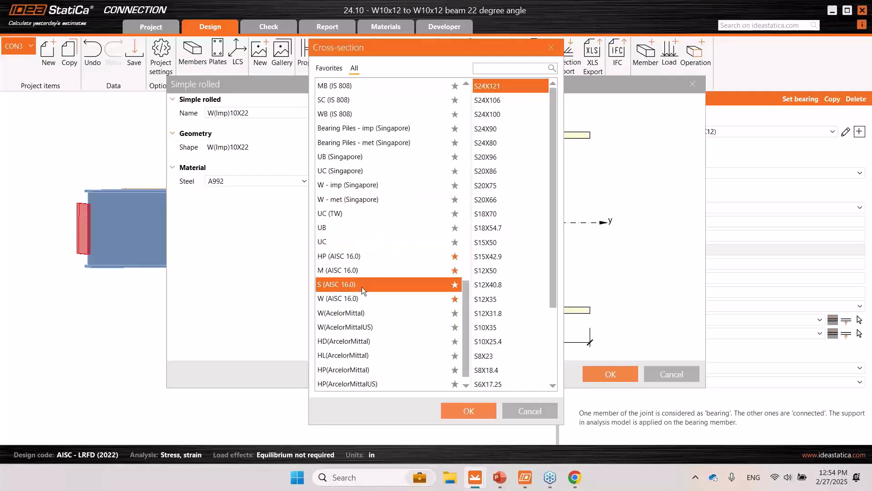
pyautogui.click(372, 296)
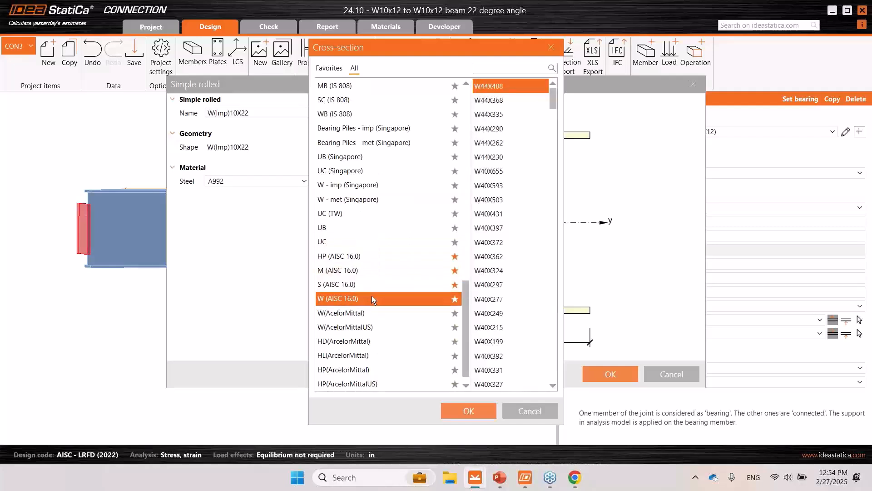
pyautogui.click(371, 287)
# - Look back through the section families up to the start of the list, and close the library and new section without choosing a shape
pyautogui.scroll(3, 381, 275)
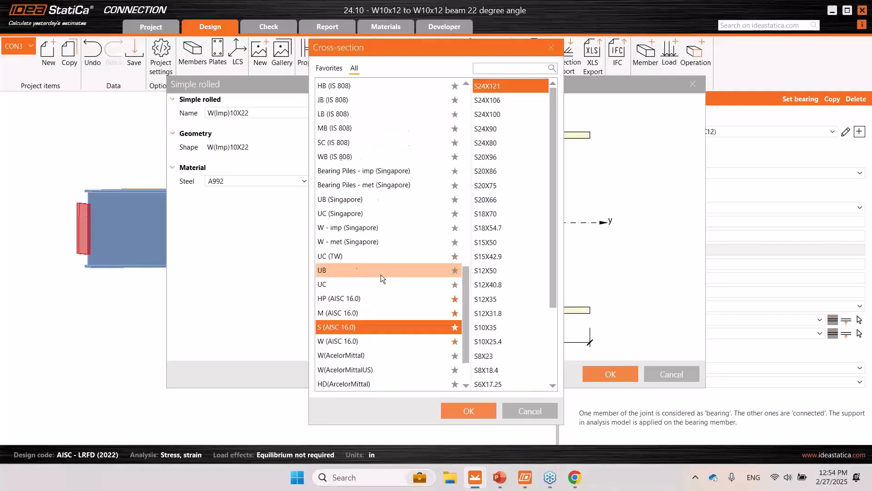
pyautogui.scroll(10, 381, 275)
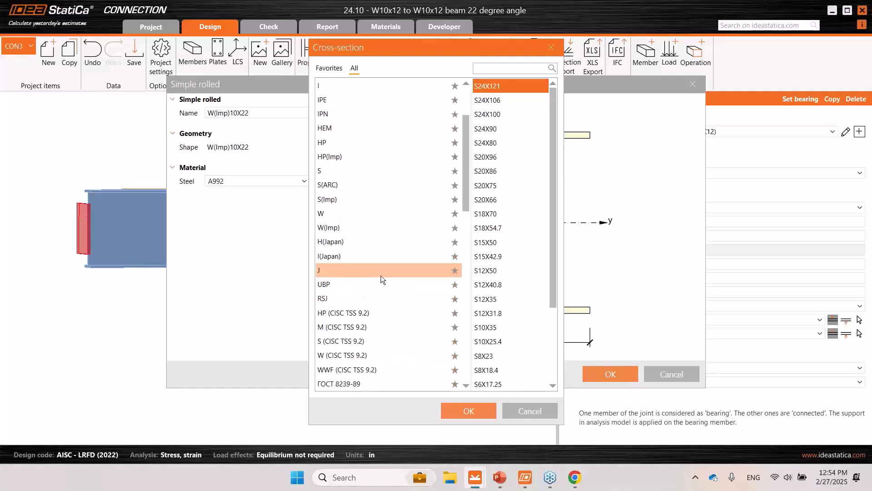
pyautogui.scroll(1, 381, 275)
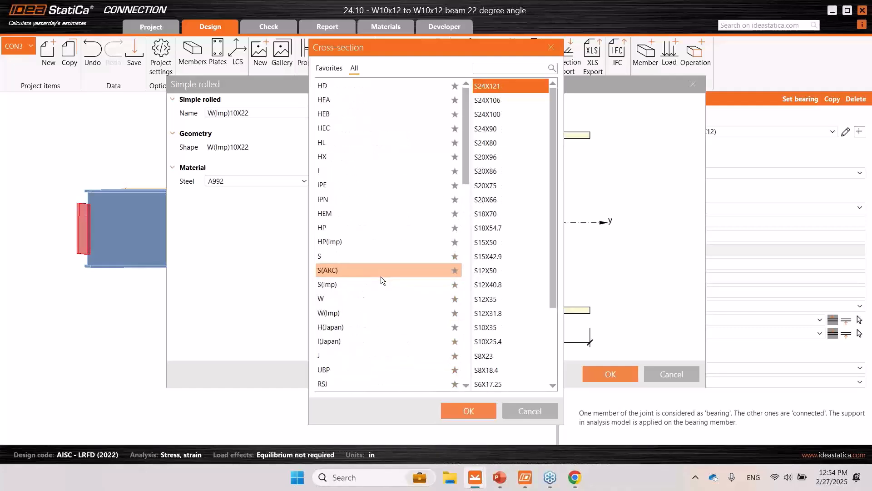
pyautogui.click(337, 68)
pyautogui.click(551, 48)
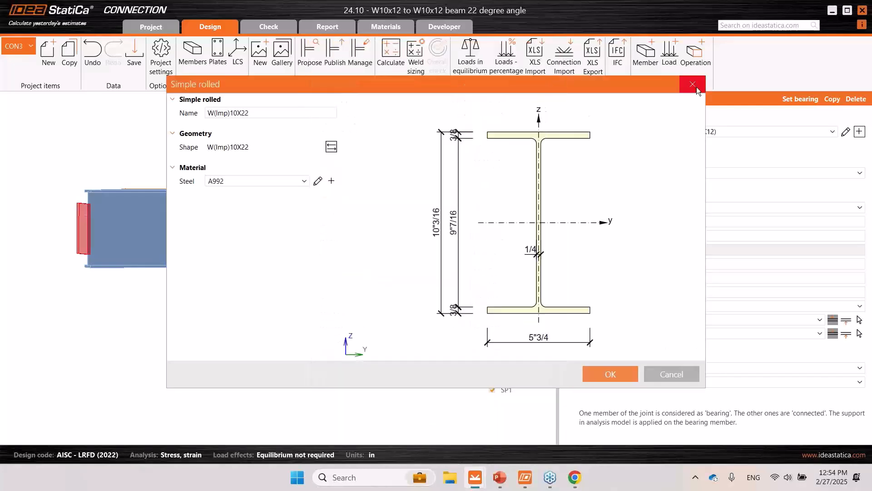
pyautogui.click(692, 84)
# - Look at the parametric rolled I section with editable dimensions for member B1, and cancel it
pyautogui.click(860, 132)
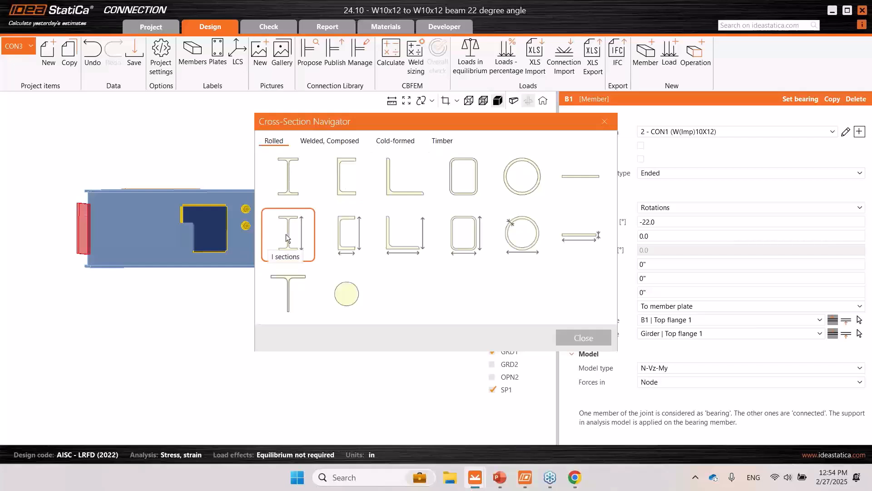
pyautogui.click(292, 234)
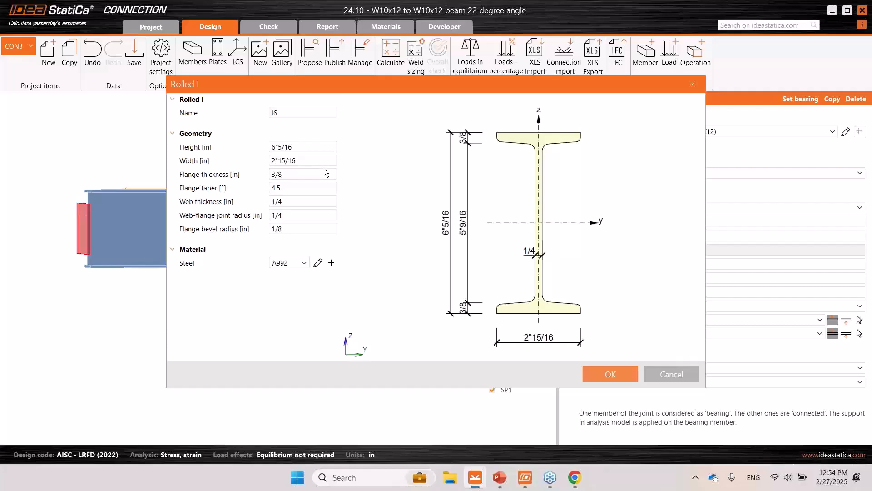
pyautogui.click(677, 374)
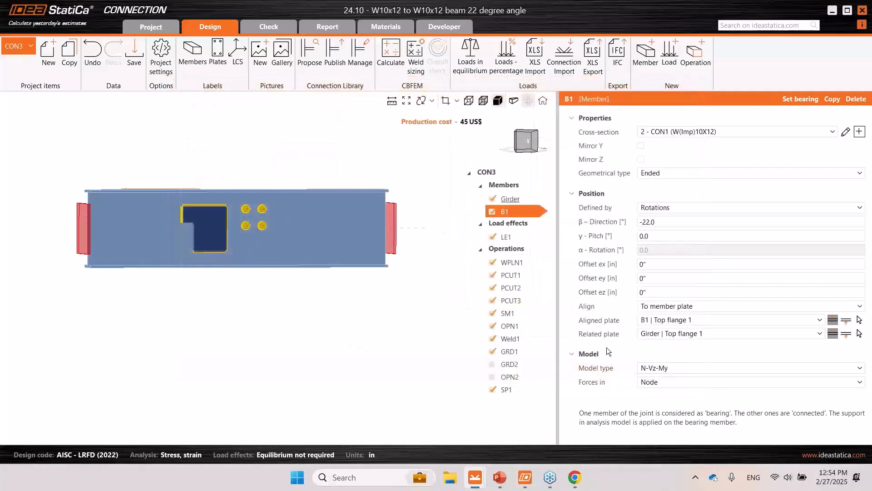
# - Select bolt grid GRD1 and review the friction coefficient in slip-resistance in the project's analysis settings, leaving the settings unsaved
pyautogui.moveTo(298, 286); pyautogui.dragTo(284, 293, button='middle')
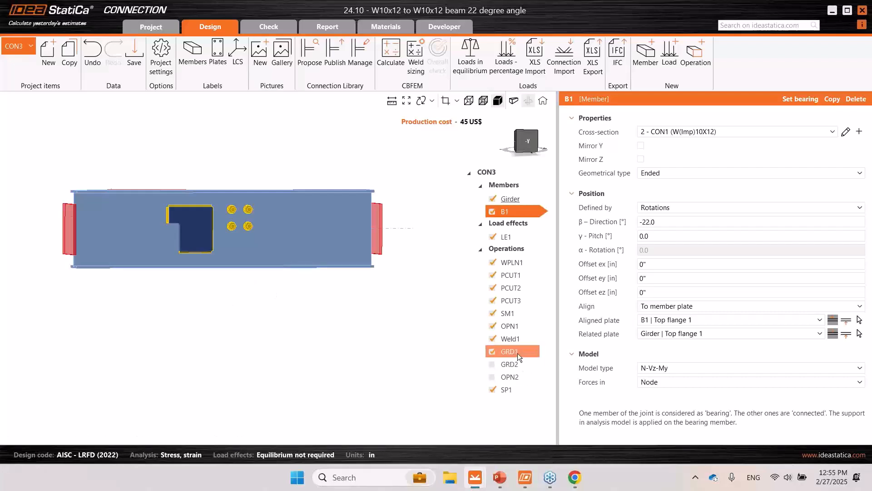
pyautogui.click(252, 222)
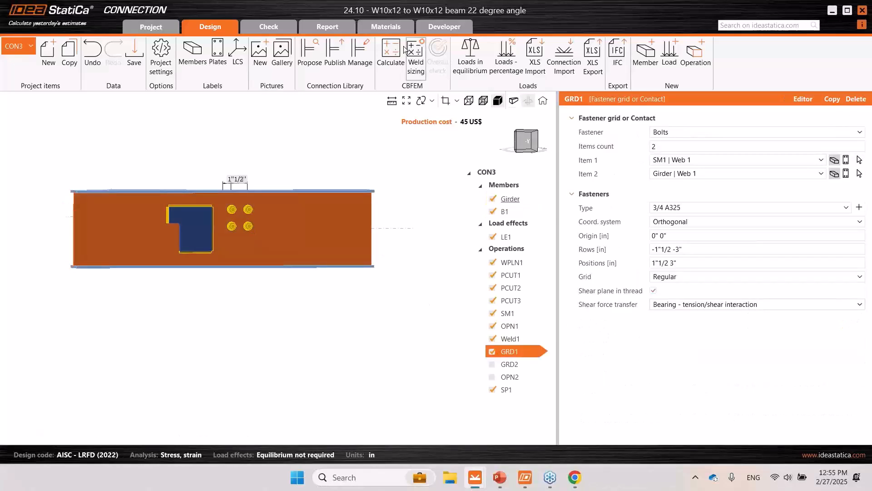
pyautogui.click(160, 76)
pyautogui.click(249, 163)
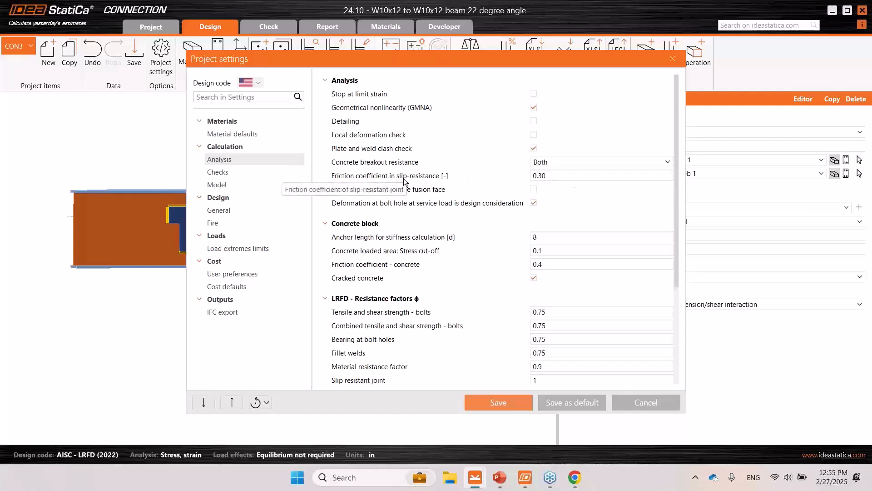
pyautogui.click(673, 58)
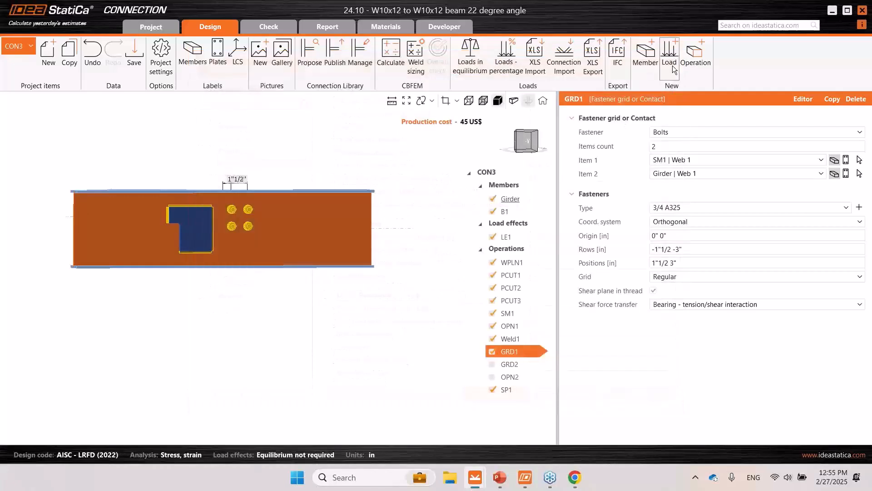
# - Try Friction as the shear force transfer of bolt grid GRD1
pyautogui.click(683, 305)
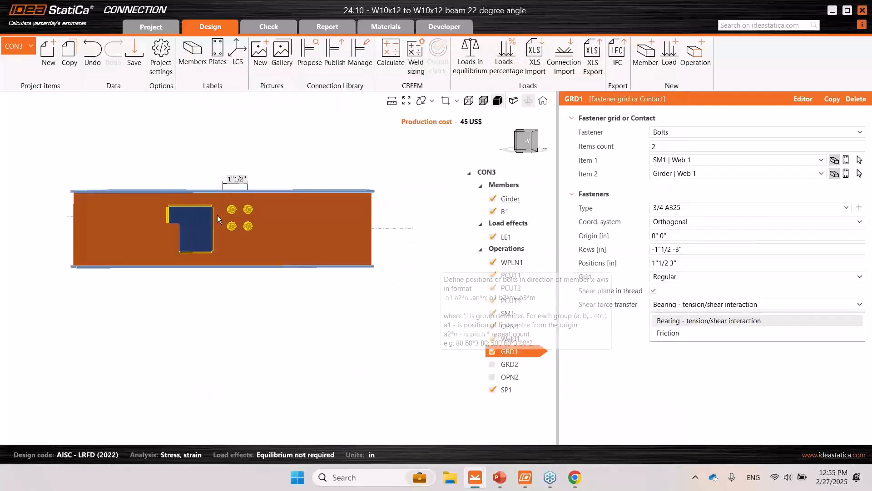
pyautogui.click(675, 334)
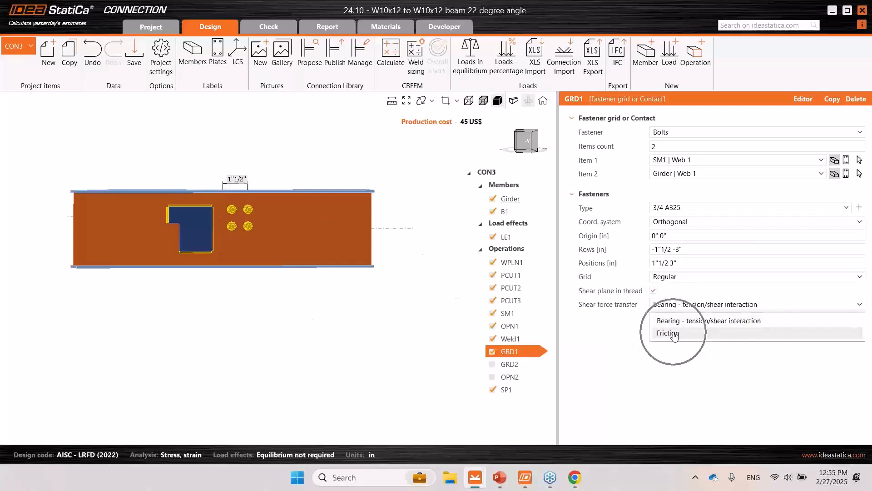
pyautogui.click(598, 312)
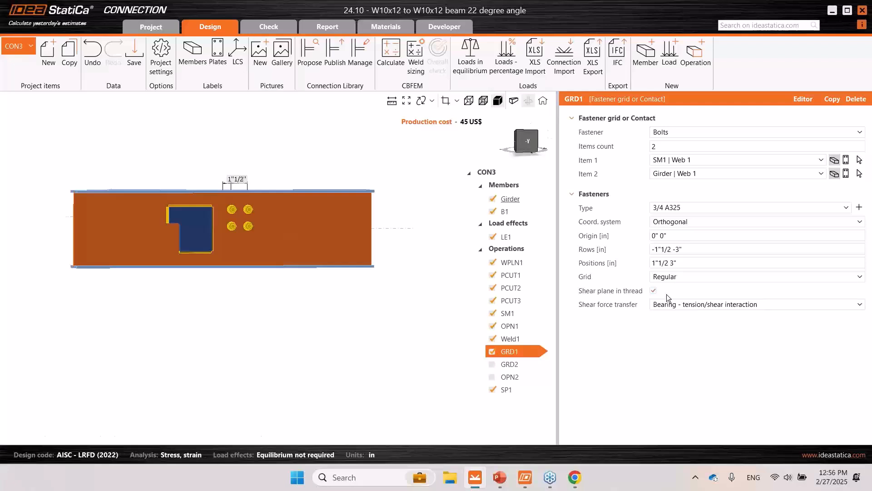
# - Set the grid of GRD1 to 1st staggered and display the model transparently to examine the bolts
pyautogui.click(674, 277)
pyautogui.click(674, 276)
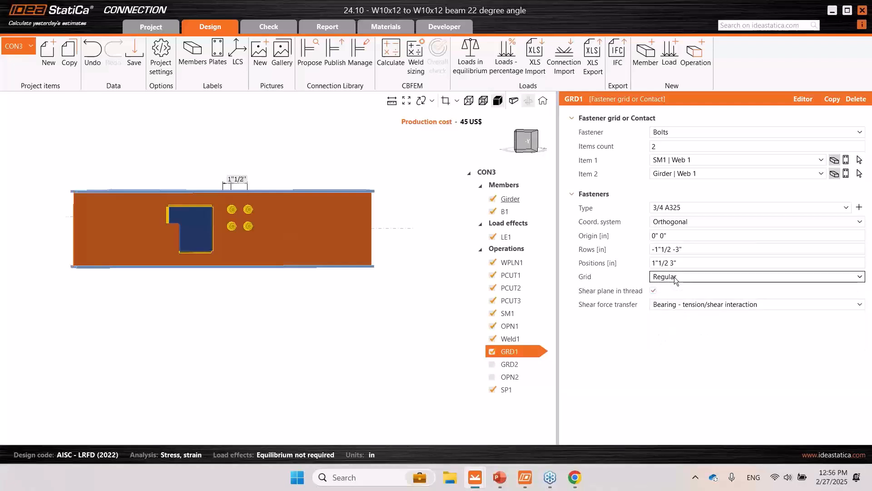
pyautogui.click(674, 277)
pyautogui.click(674, 277)
pyautogui.click(674, 278)
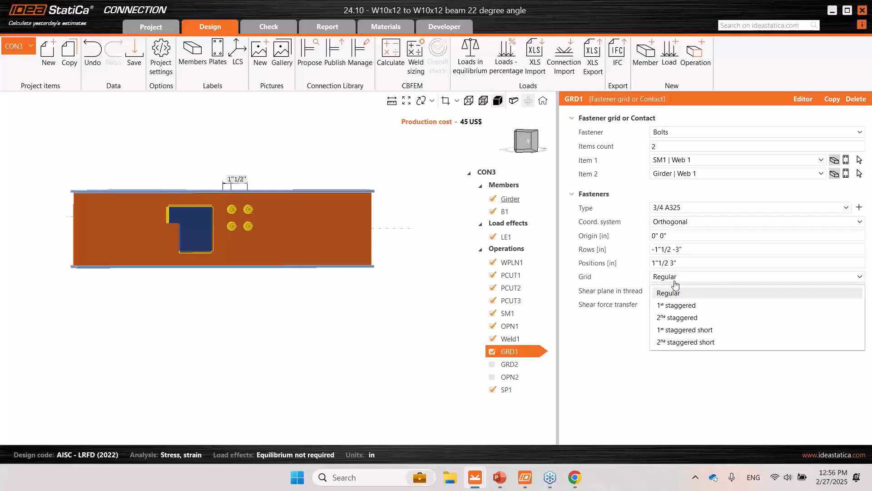
pyautogui.click(681, 306)
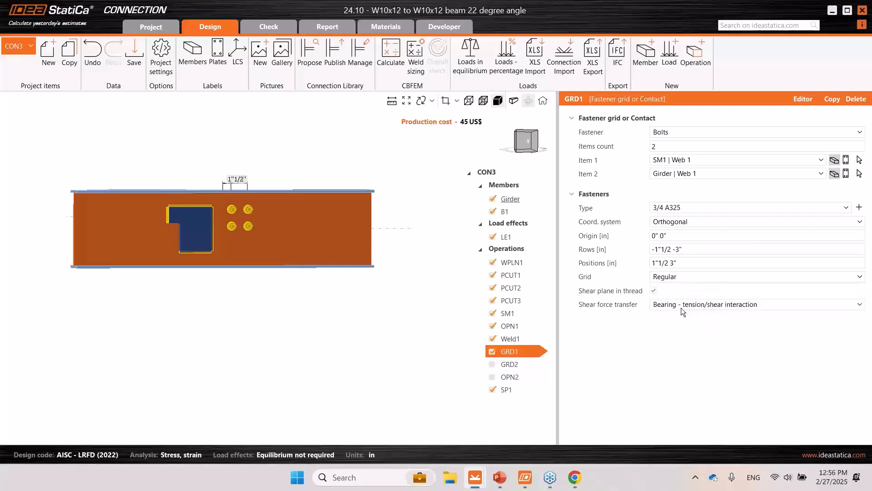
pyautogui.click(483, 100)
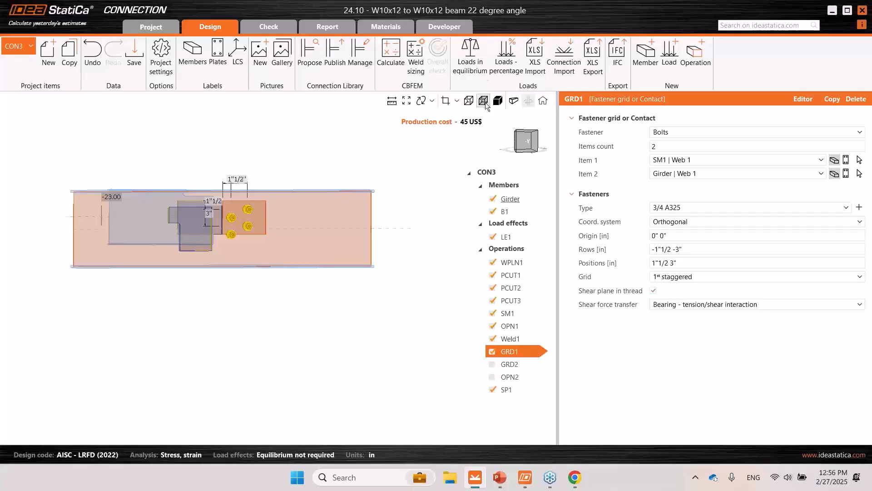
pyautogui.scroll(5, 244, 217)
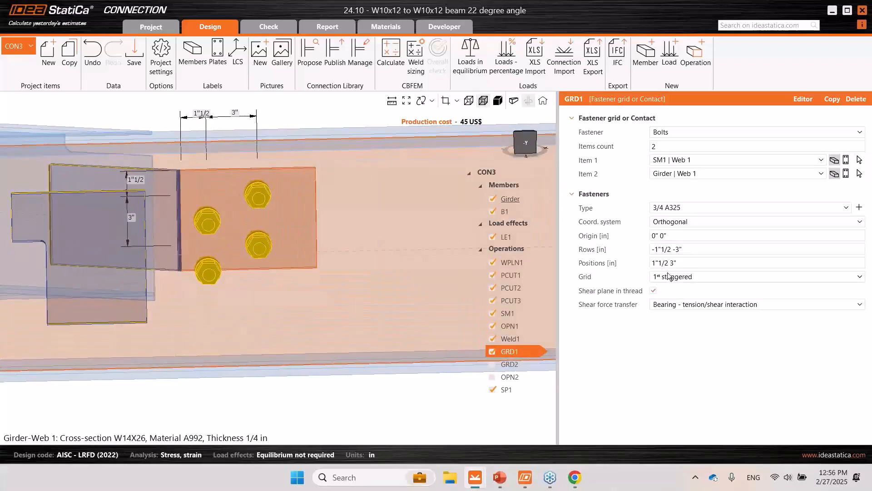
# - Try the 2nd staggered grid for GRD1, and return the grid to Regular
pyautogui.click(691, 276)
pyautogui.click(694, 321)
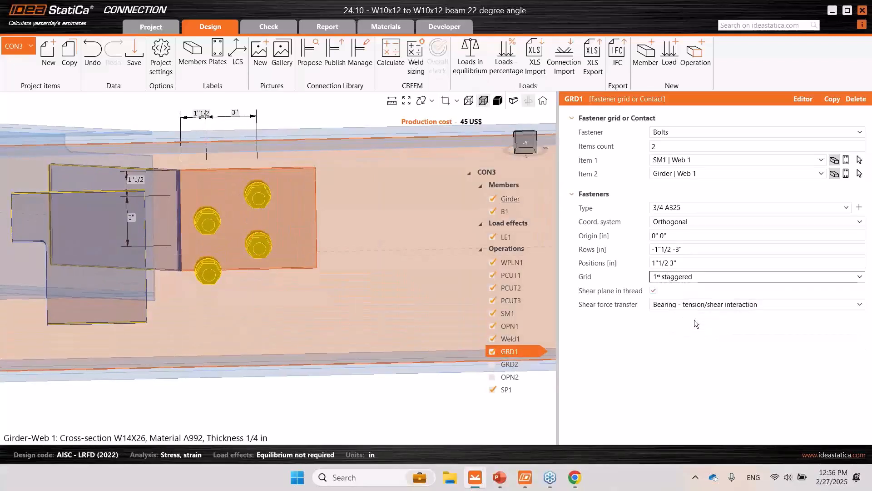
pyautogui.click(690, 279)
pyautogui.click(688, 315)
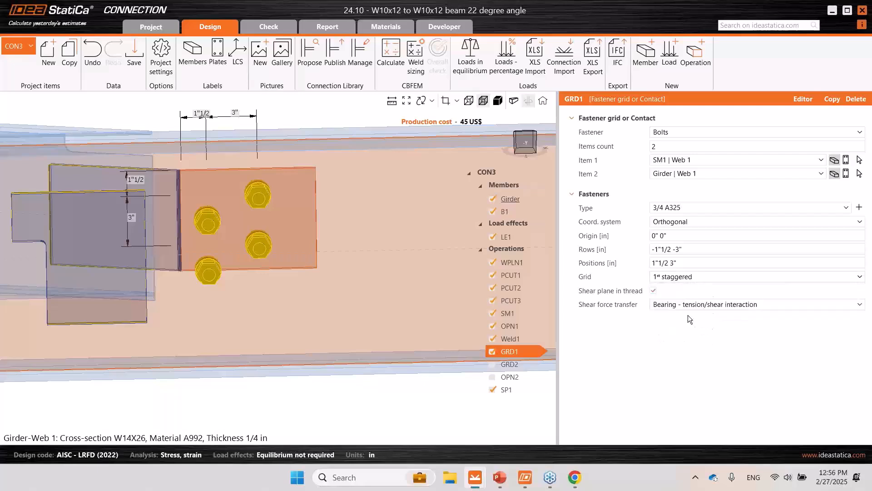
pyautogui.click(679, 282)
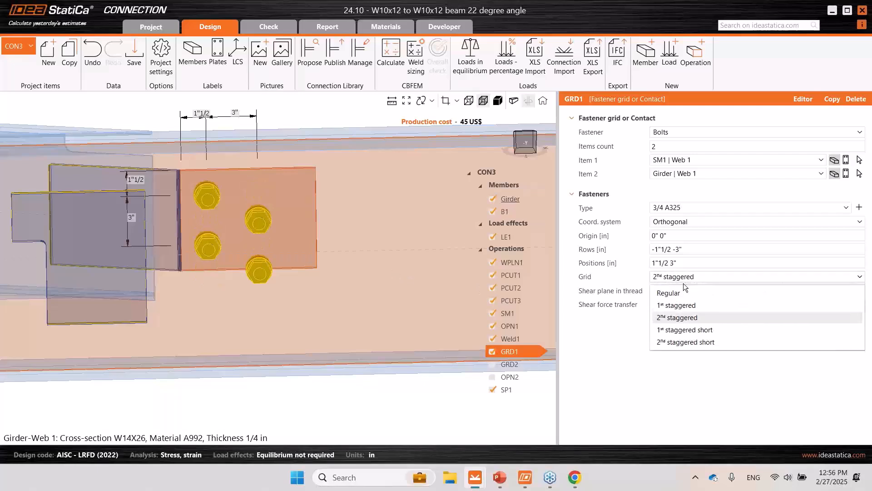
pyautogui.click(688, 290)
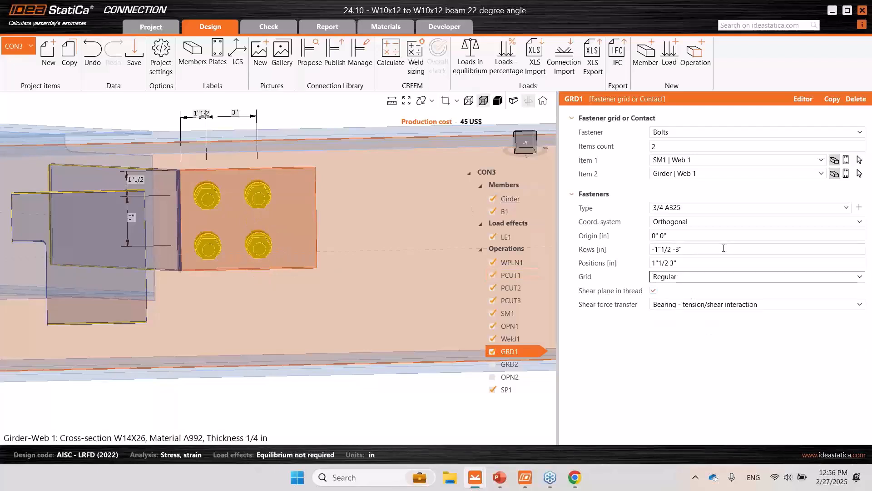
# - Add an extra 3" spacing to the bolt positions of GRD1, and remove it again
pyautogui.click(695, 250)
pyautogui.click(694, 262)
pyautogui.click(695, 261)
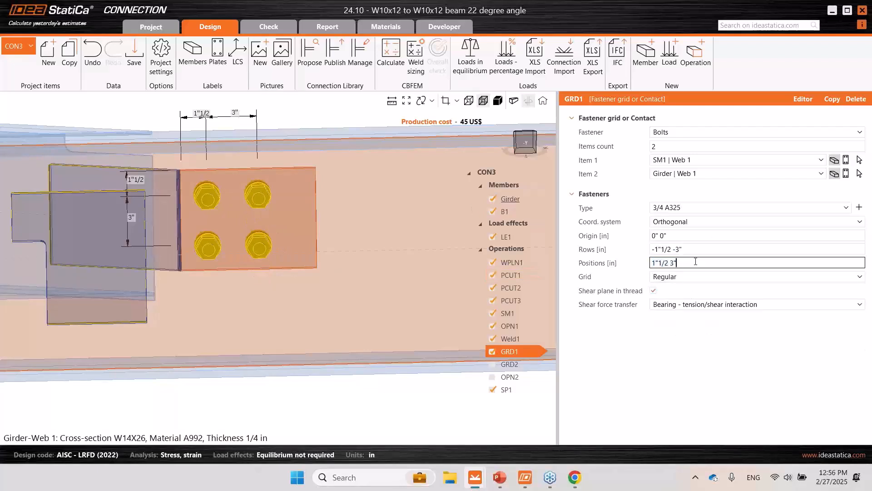
pyautogui.write('3')
pyautogui.click(709, 250)
pyautogui.click(686, 263)
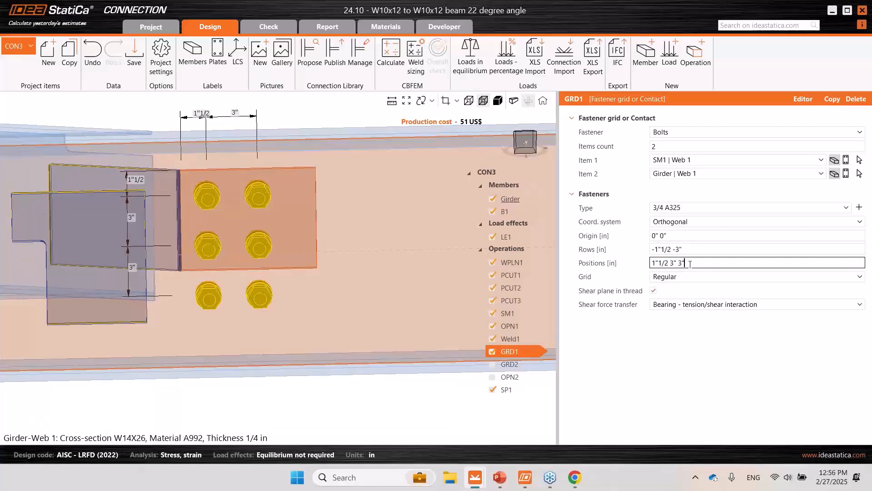
pyautogui.press('BackSpace')
pyautogui.press('BackSpace')
# - Set the bolt rows of GRD1 to -1"1/2 -3" -3"
pyautogui.click(682, 251)
pyautogui.write('3')
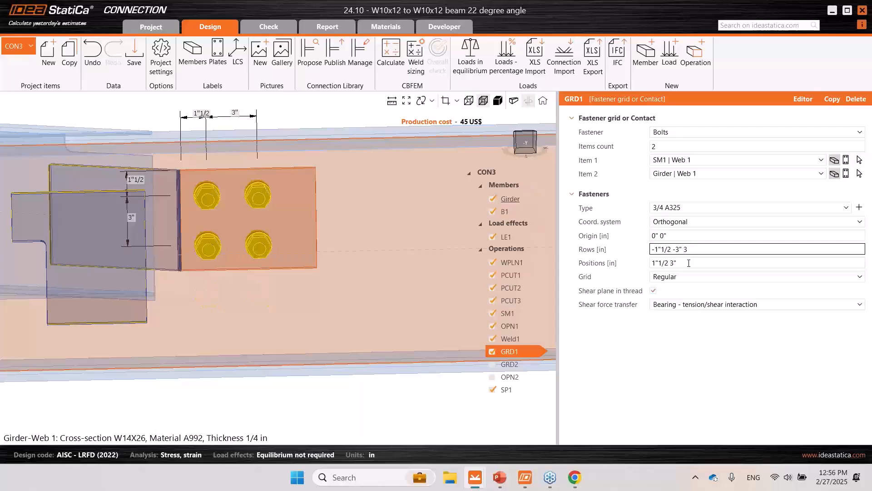
pyautogui.press('Tab')
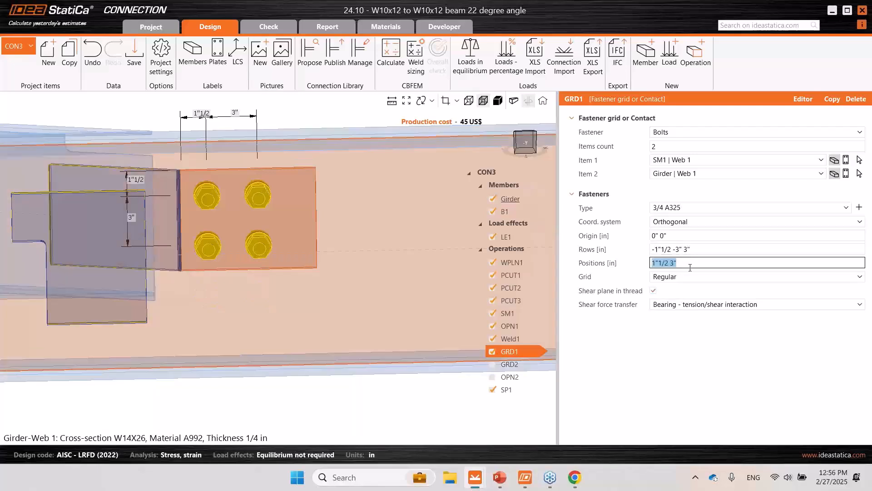
pyautogui.scroll(-3, 302, 259)
pyautogui.click(683, 250)
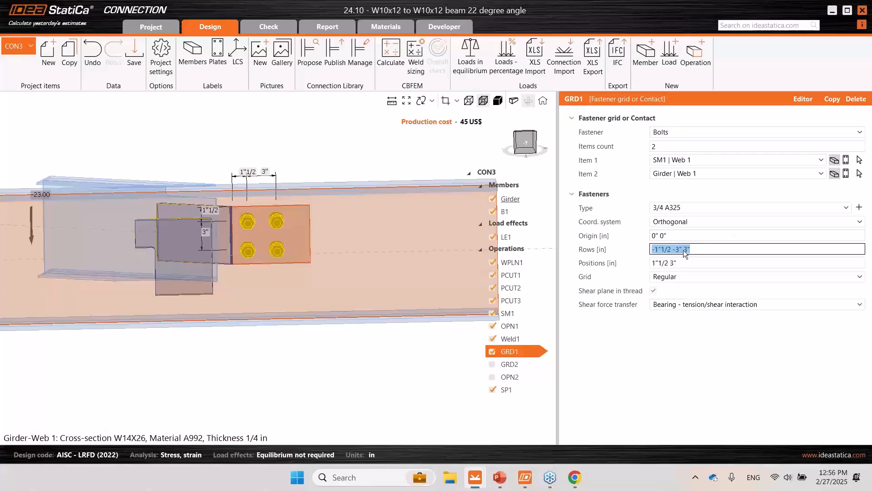
pyautogui.click(684, 249)
pyautogui.write('-')
pyautogui.click(714, 263)
pyautogui.click(651, 390)
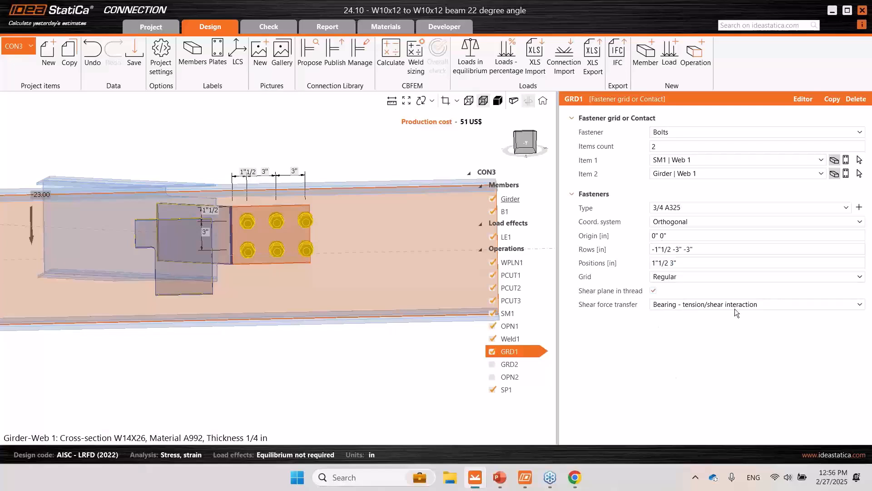
# - Open the plate editor for GRD1 and explode bolt group BG1 into individually editable bolts
pyautogui.click(803, 100)
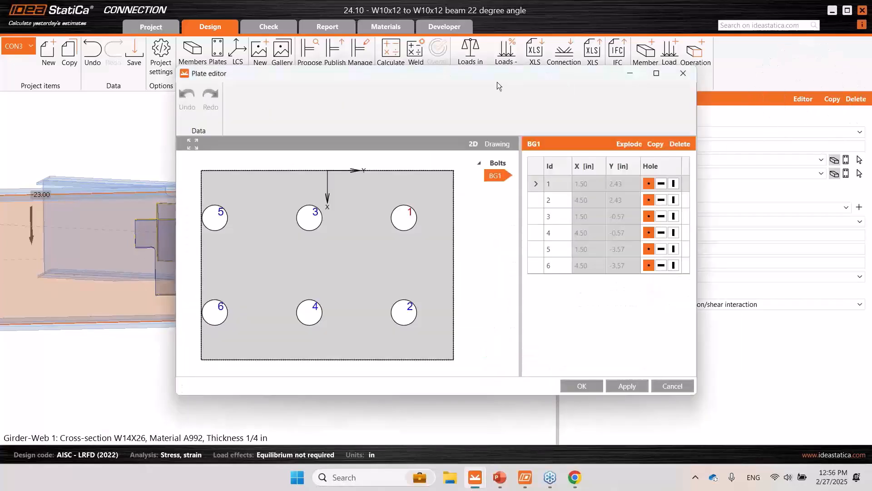
pyautogui.moveTo(590, 77); pyautogui.dragTo(717, 88)
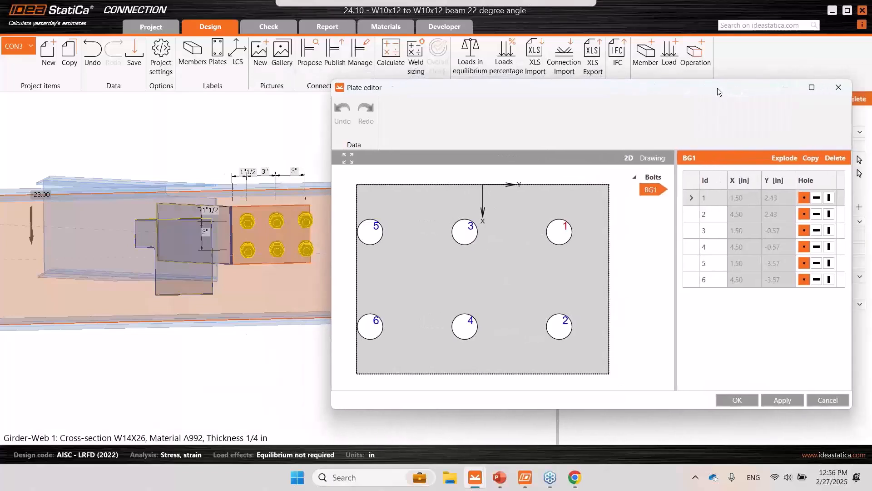
pyautogui.click(788, 157)
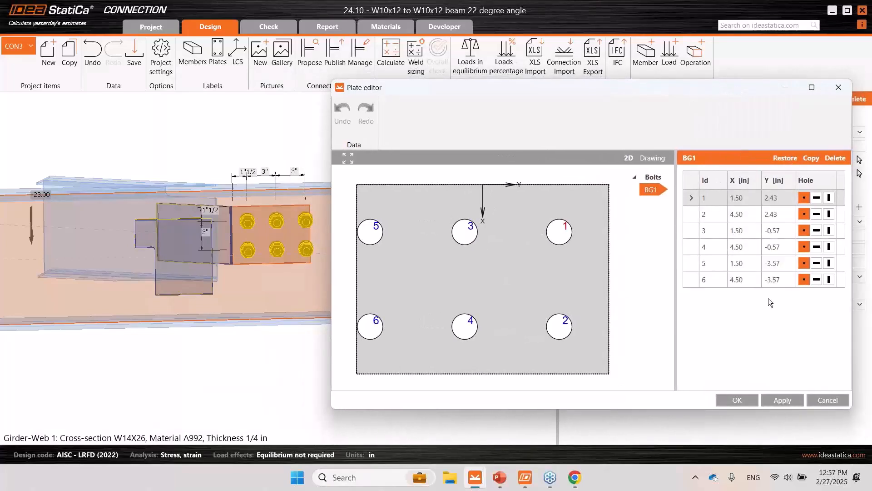
# - Delete bolt 6 from bolt group BG1 and accept the edited bolt layout
pyautogui.click(722, 282)
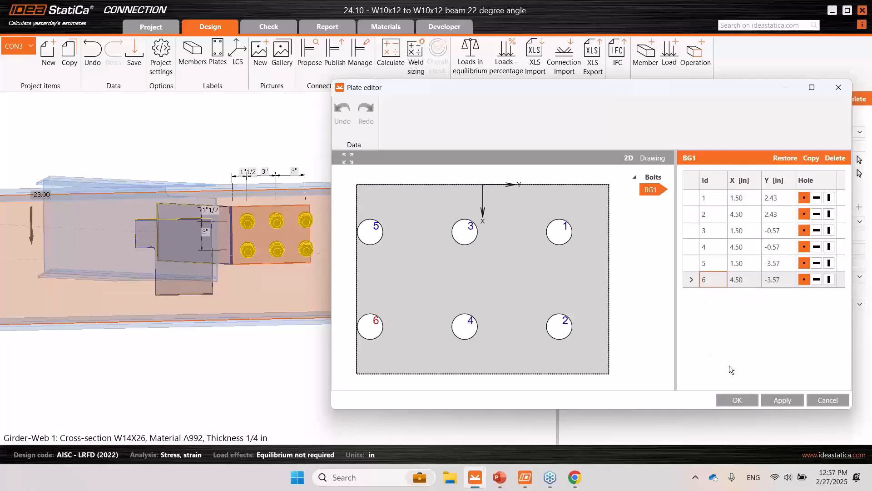
pyautogui.click(836, 159)
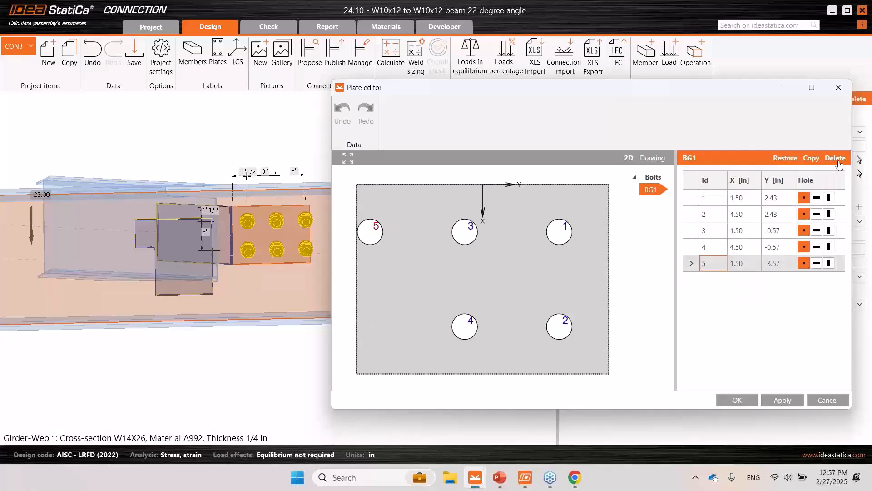
pyautogui.click(784, 401)
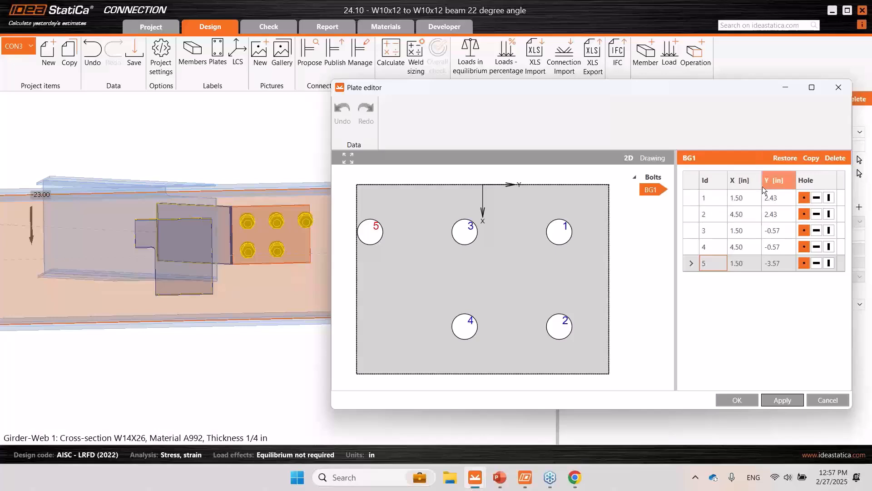
pyautogui.click(751, 200)
pyautogui.click(752, 215)
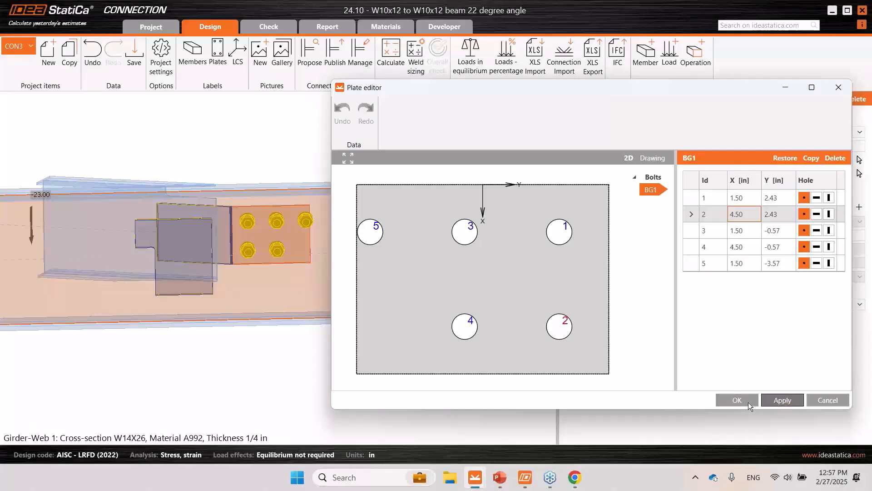
pyautogui.click(737, 400)
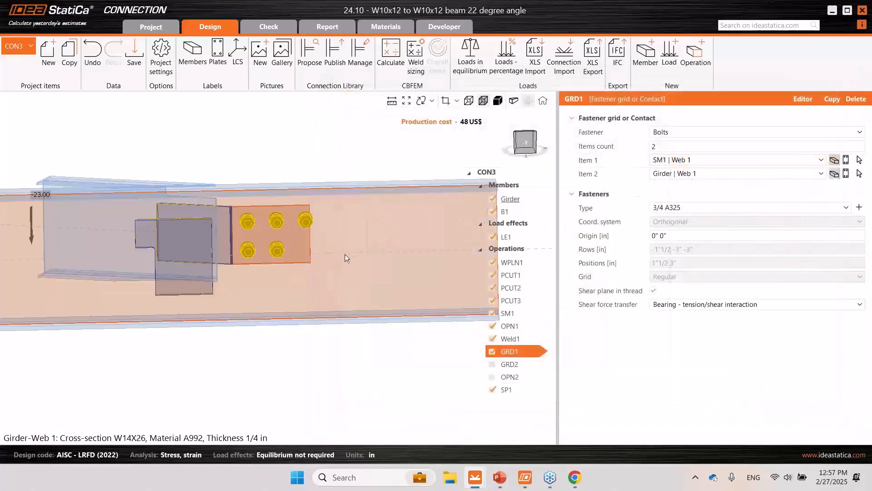
# - Examine the edited bolts on the girder web, and switch to the PowerPoint slide show at the Q&A - Next Steps slide
pyautogui.moveTo(345, 255); pyautogui.dragTo(321, 286, button='right')
pyautogui.moveTo(323, 339); pyautogui.dragTo(303, 361, button='middle')
pyautogui.scroll(-2, 299, 353)
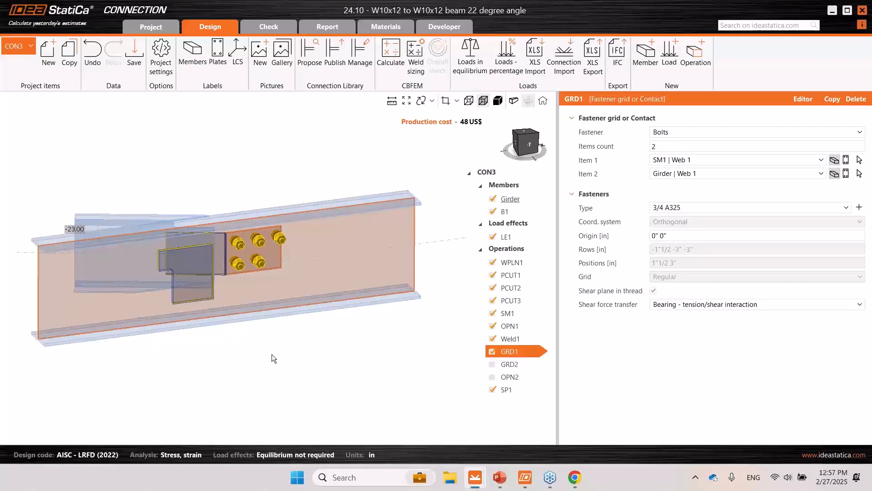
pyautogui.moveTo(500, 485)
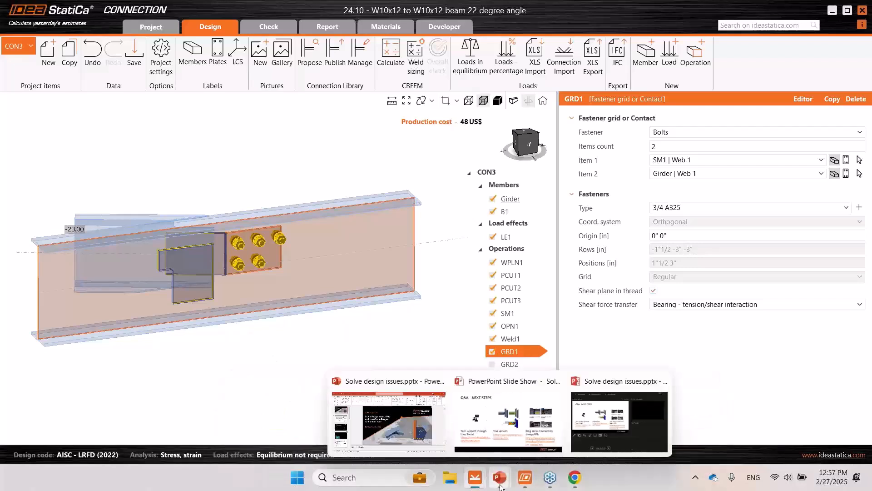
pyautogui.click(517, 453)
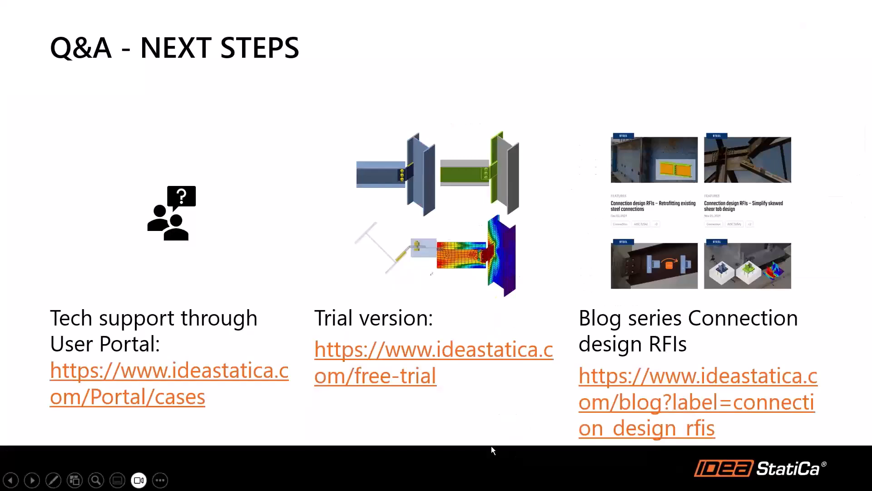